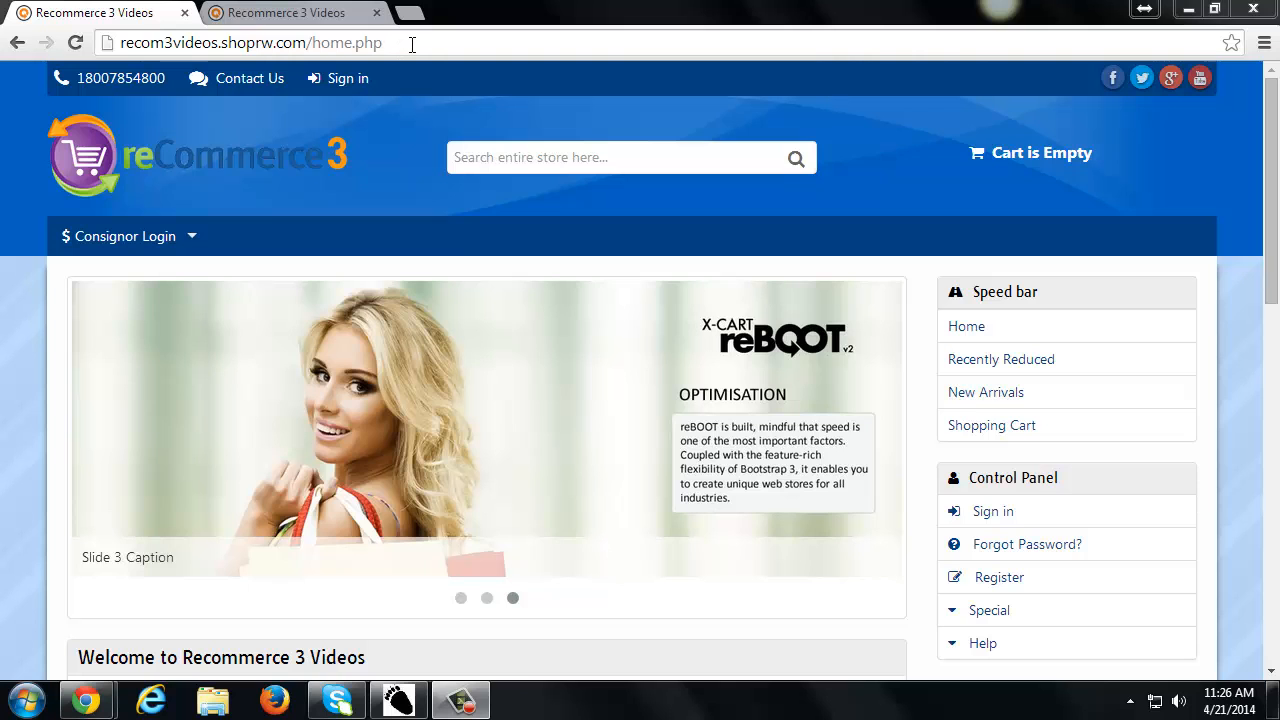
# Go to the store's admin login page at recom3videos.shoprw.com/admin.
pyautogui.click(300, 44)
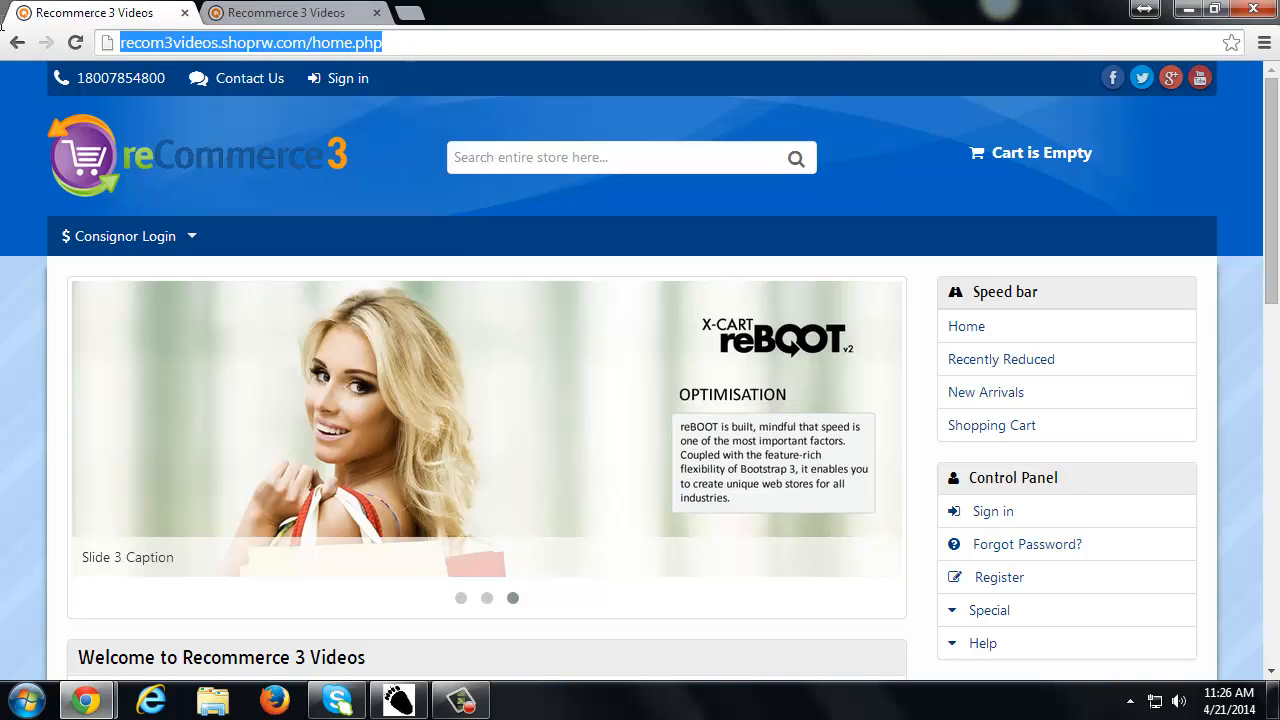
pyautogui.click(390, 44)
pyautogui.moveTo(390, 44); pyautogui.dragTo(312, 44)
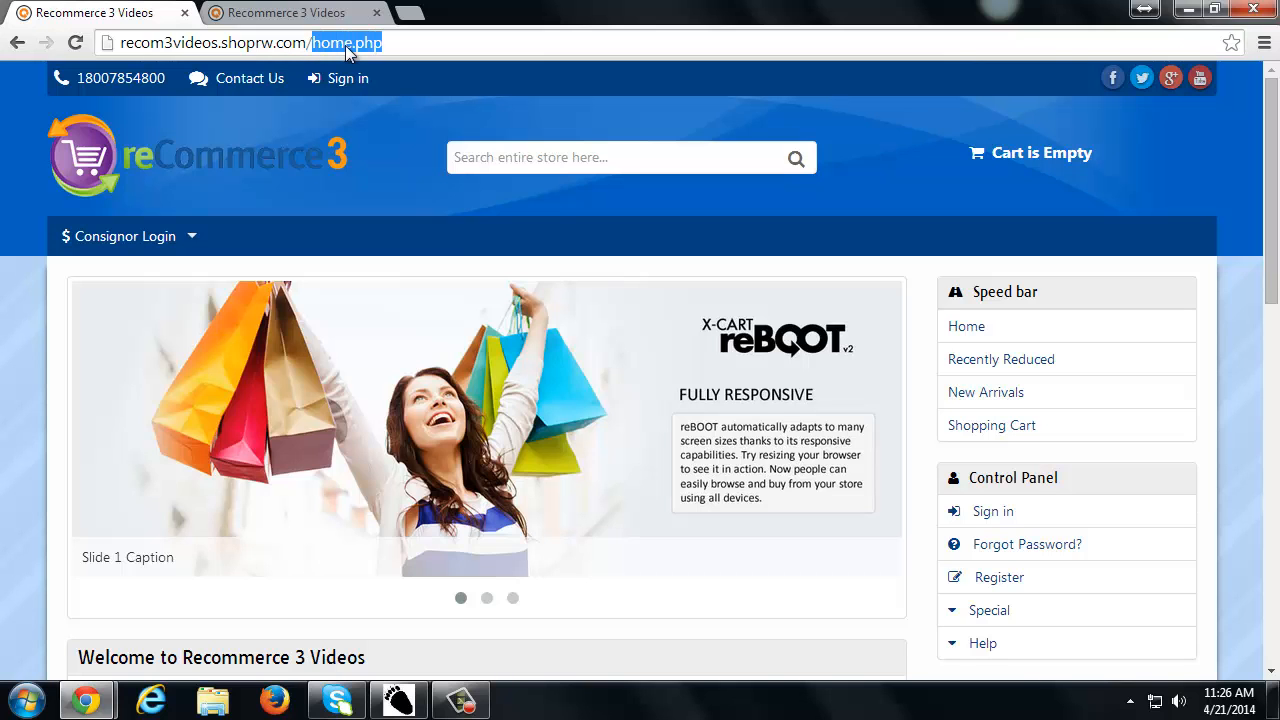
pyautogui.press('BackSpace')
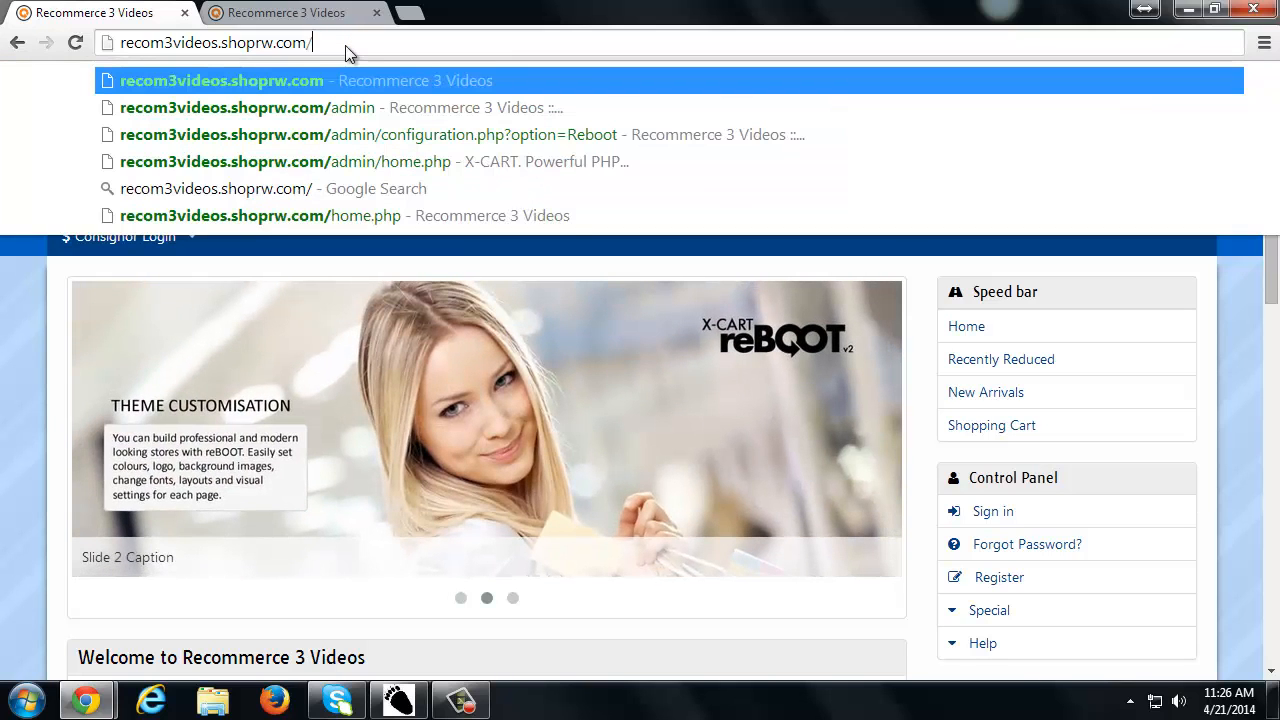
pyautogui.write('admin')
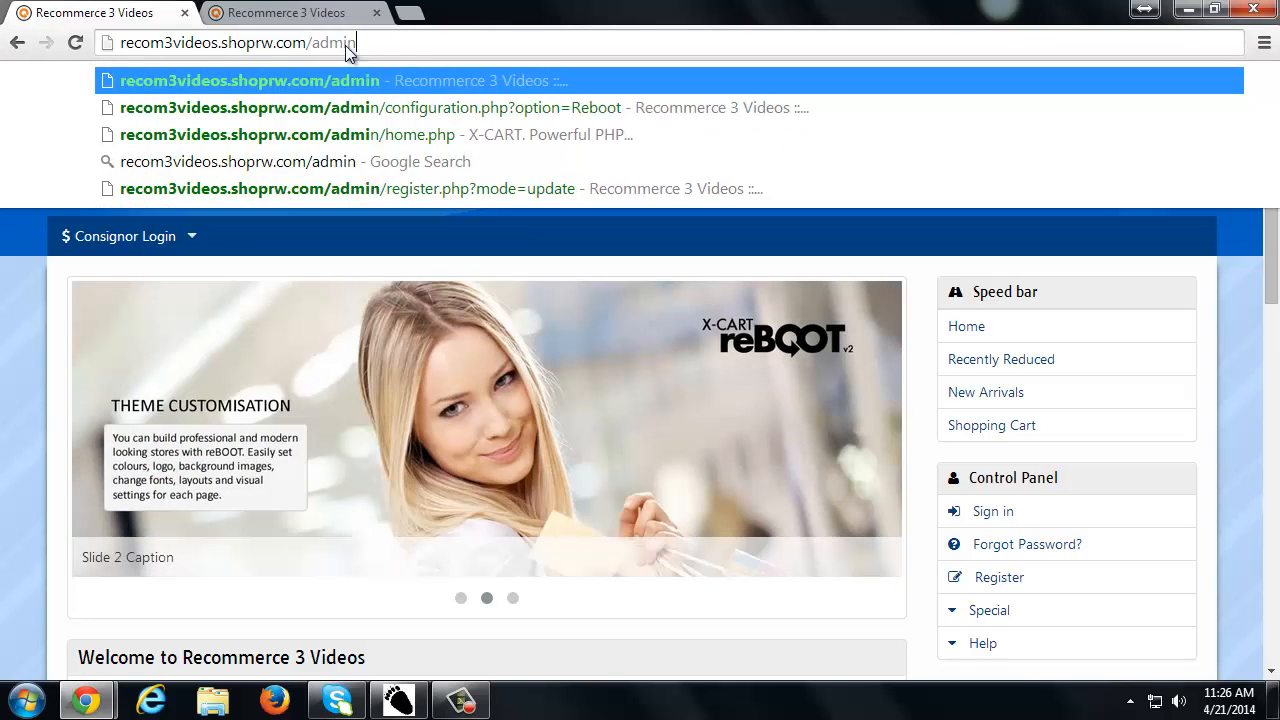
pyautogui.press('Return')
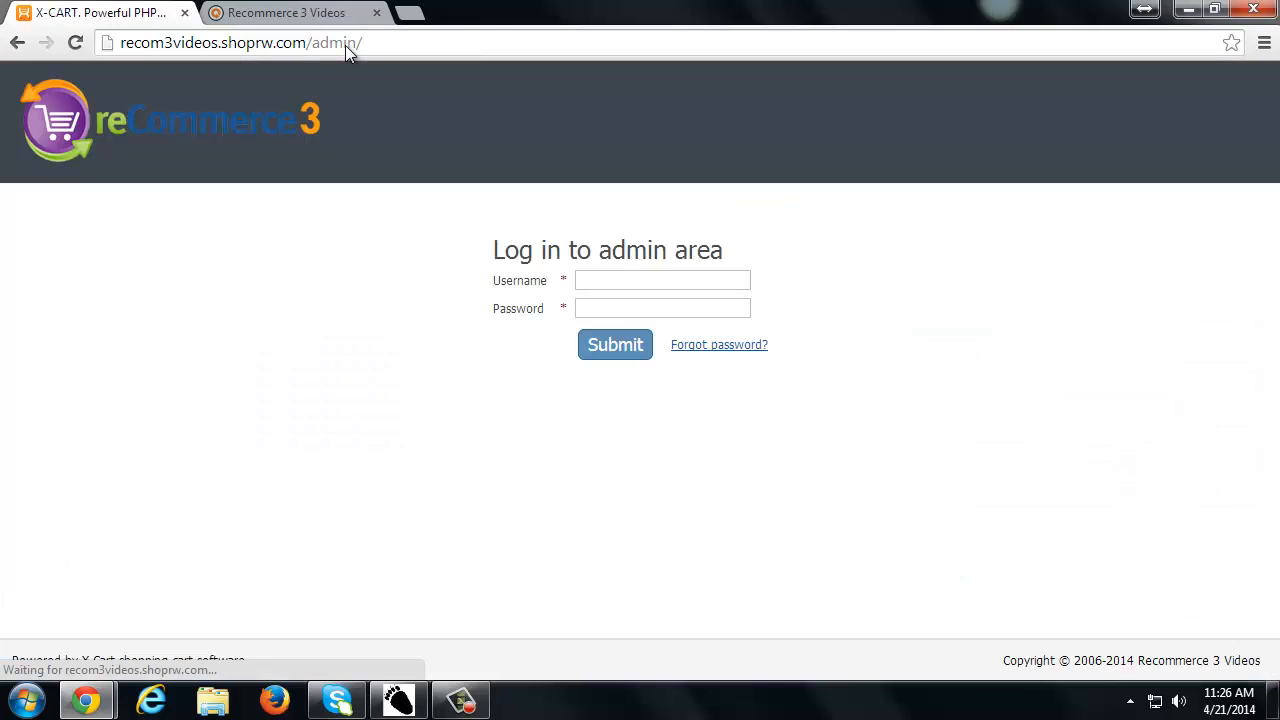
# Log in to the admin area by entering the account's username and password.
pyautogui.click(659, 271)
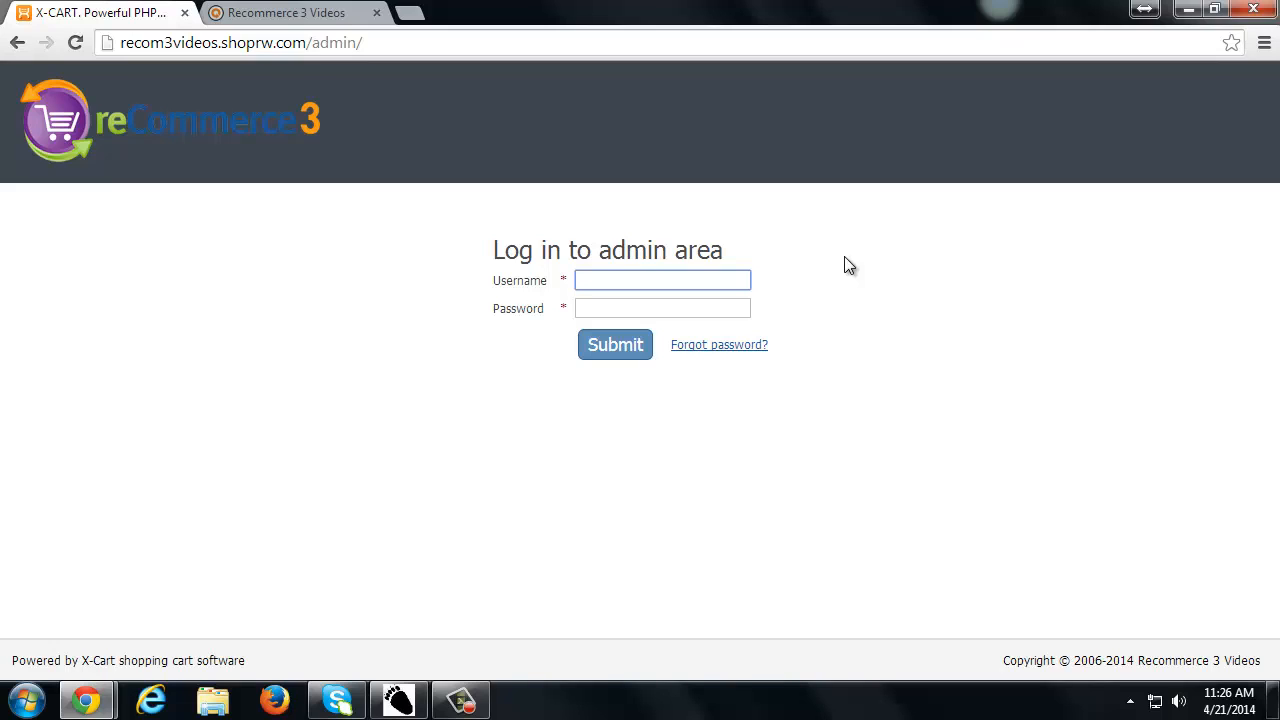
pyautogui.write('recom')
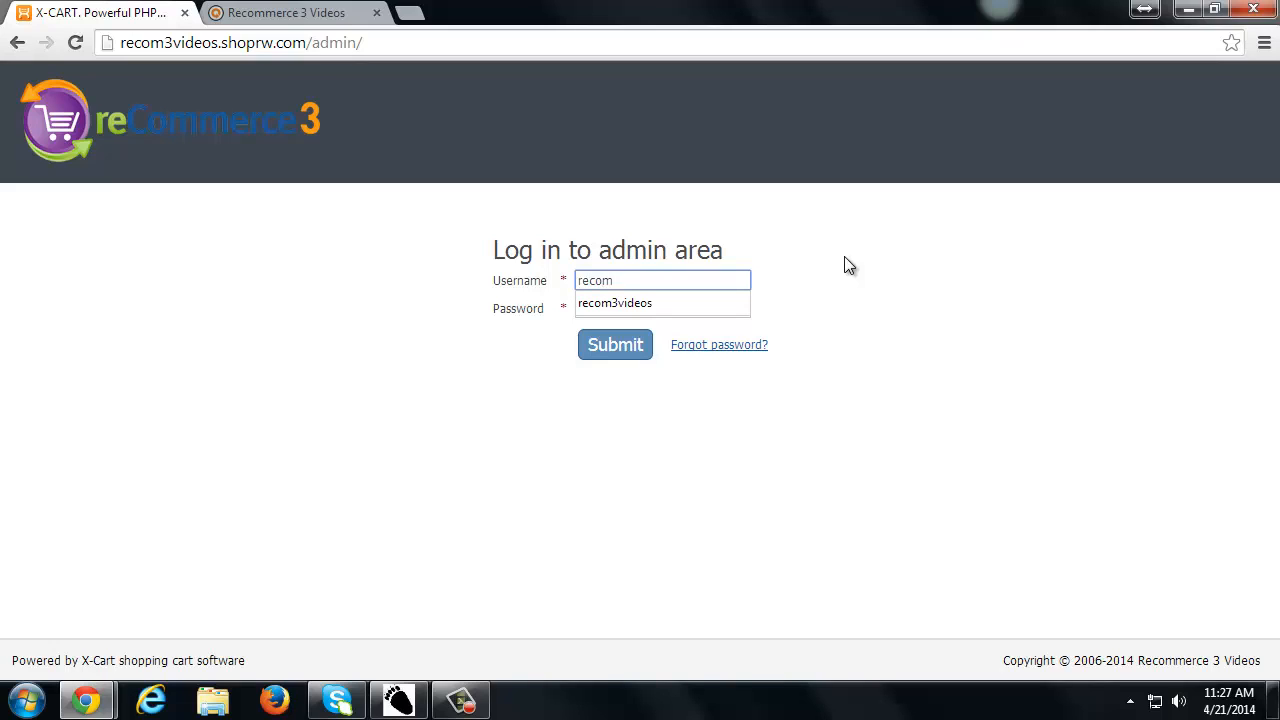
pyautogui.press('Down')
pyautogui.press('Return')
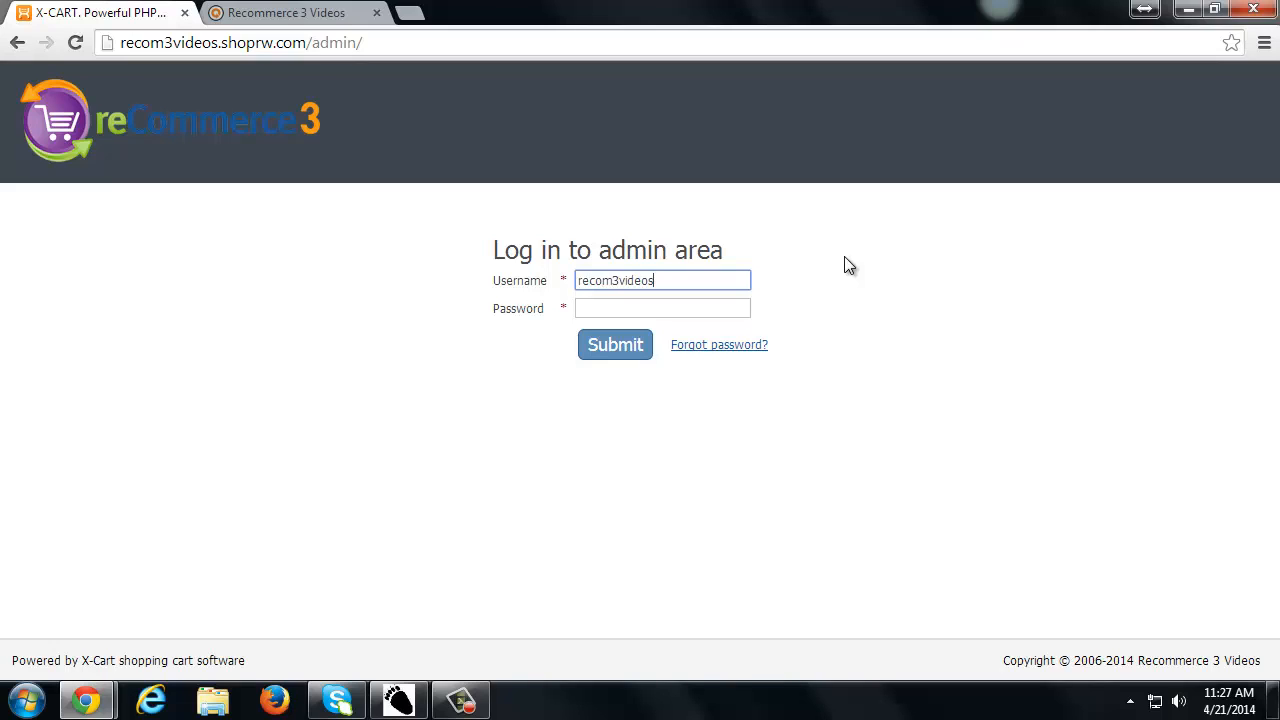
pyautogui.press('Tab')
pyautogui.write('r•••••••')
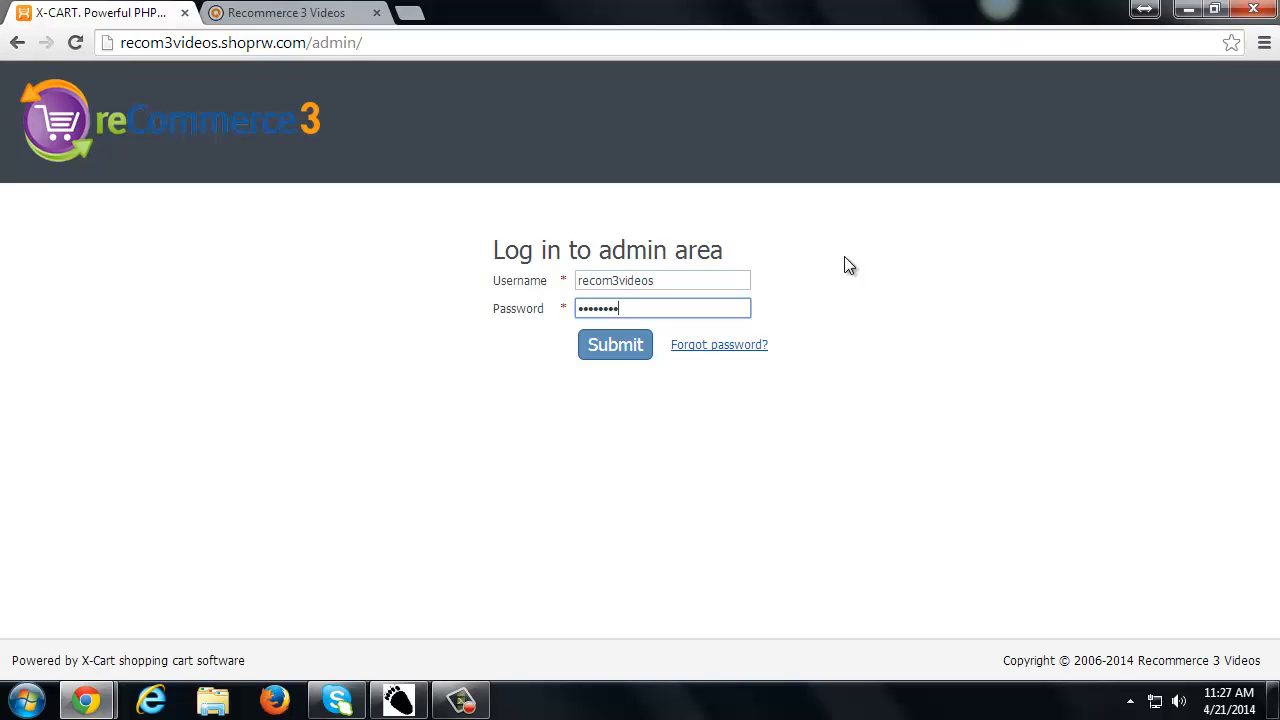
pyautogui.write('•')
pyautogui.press('Return')
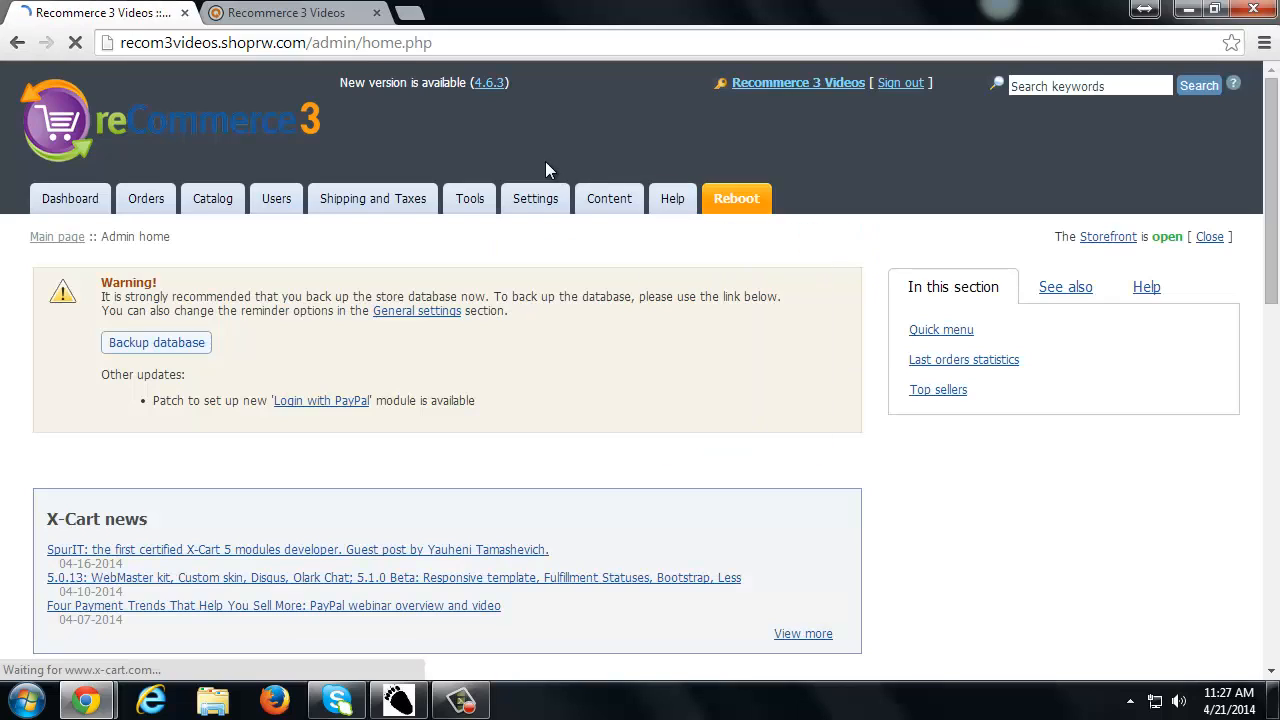
# Open the Reboot template settings and examine the template options and theme colour settings.
pyautogui.moveTo(751, 205)
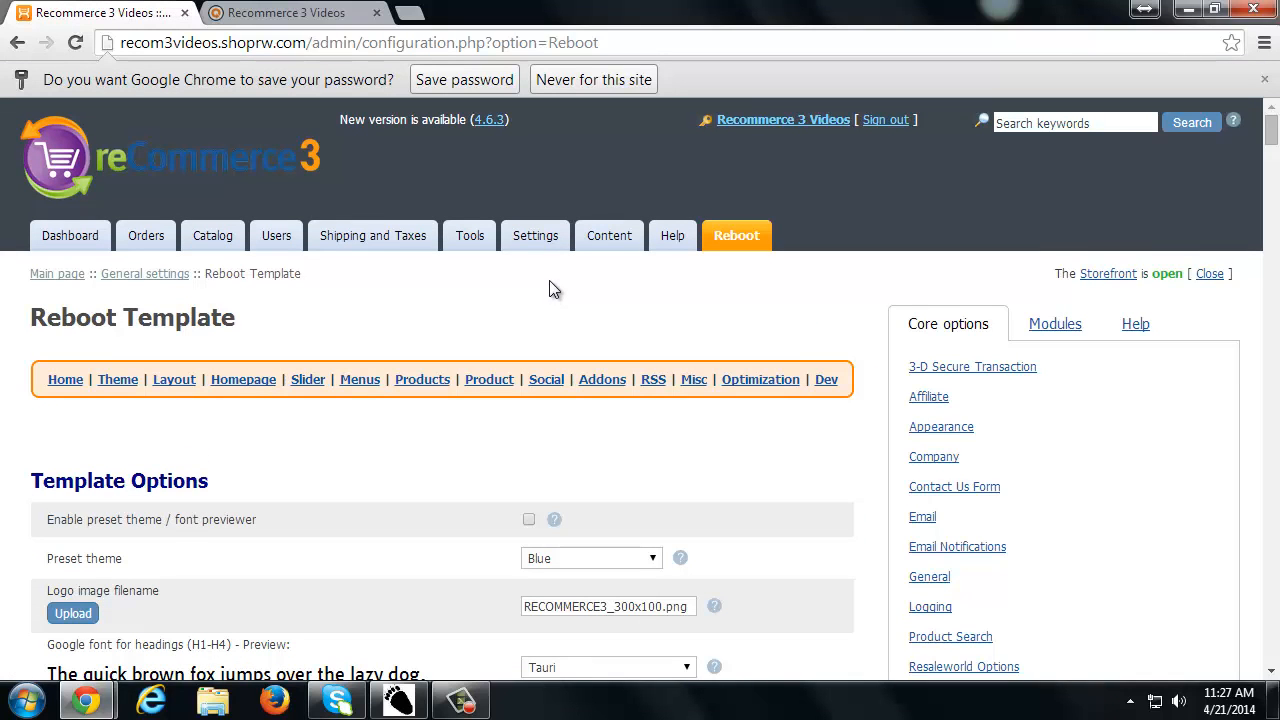
pyautogui.scroll(-1, 549, 290)
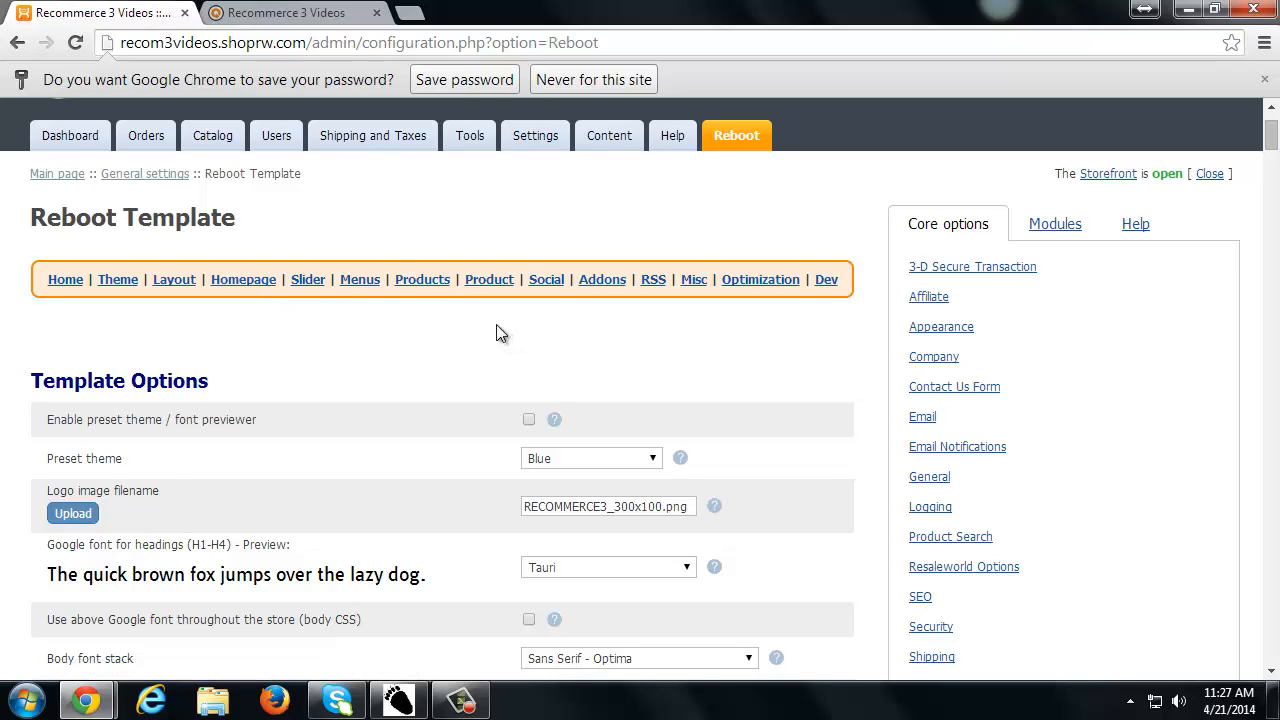
pyautogui.scroll(-5, 483, 335)
pyautogui.scroll(5, 483, 337)
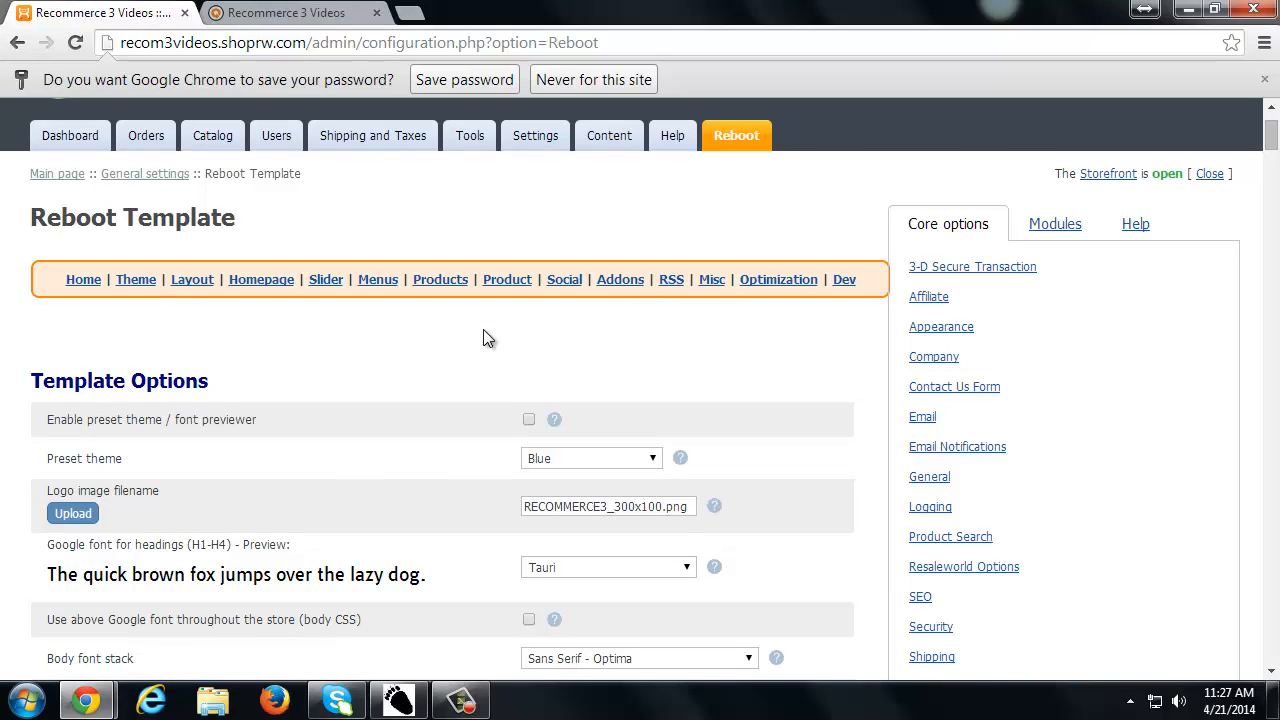
pyautogui.scroll(-8, 483, 329)
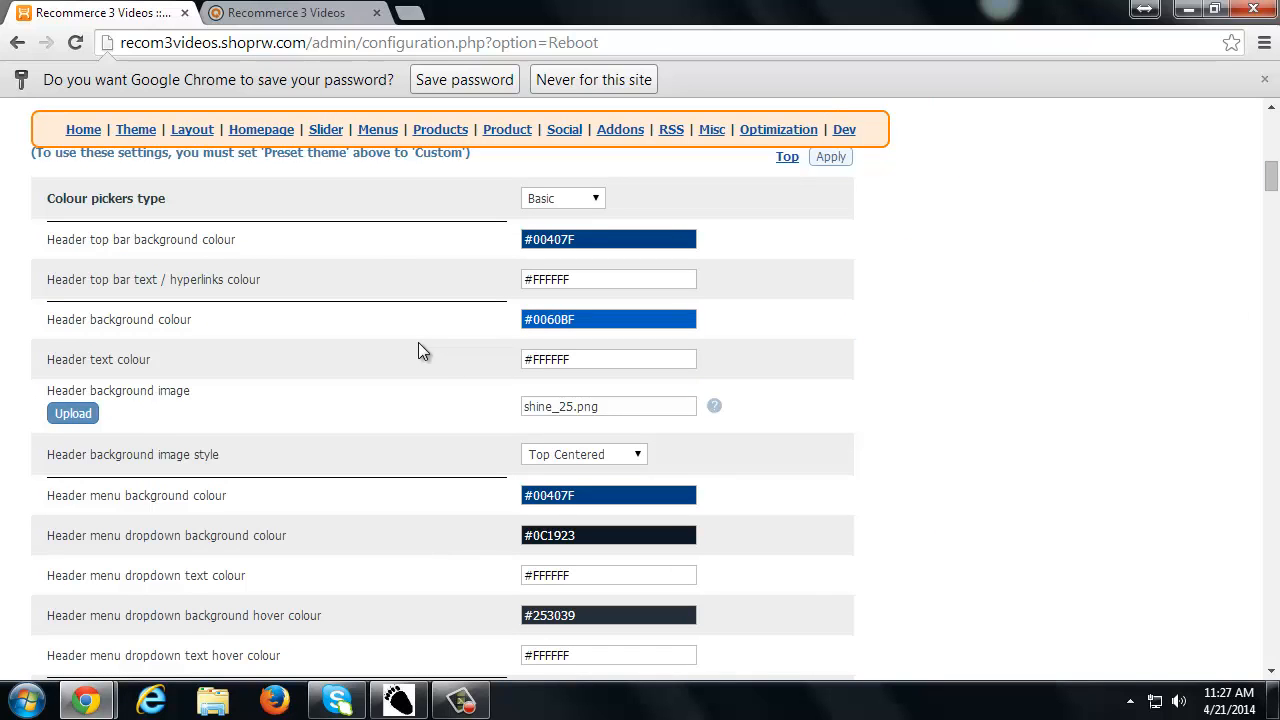
pyautogui.scroll(-12, 420, 343)
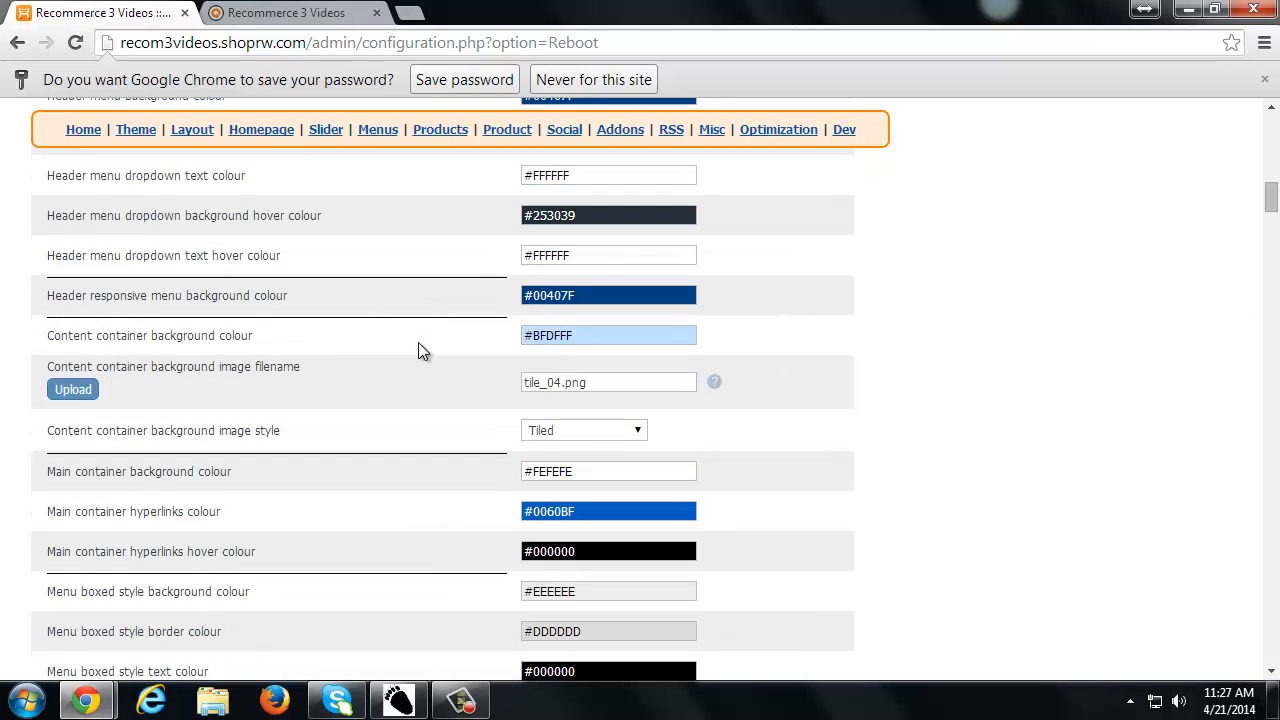
pyautogui.scroll(10, 433, 345)
pyautogui.scroll(12, 432, 345)
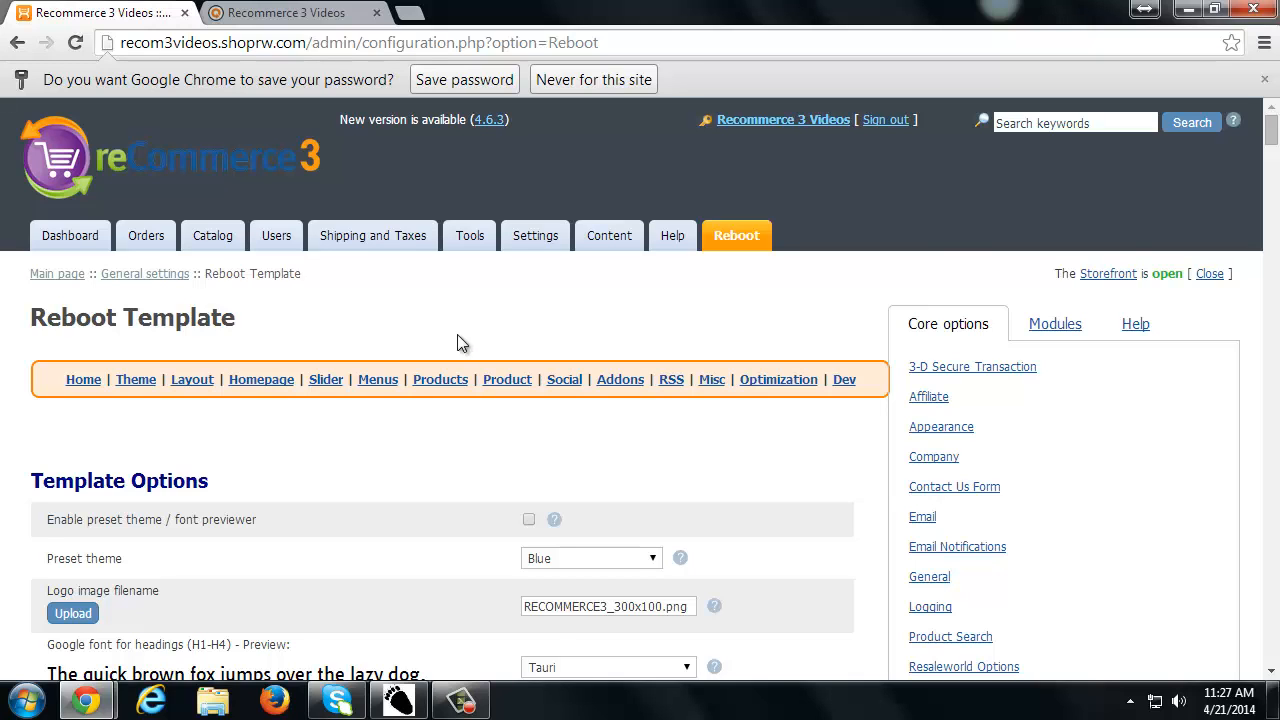
# Enable the preset theme / font previewer in the Template Options and apply the changes.
pyautogui.scroll(-2, 461, 343)
pyautogui.scroll(-1, 374, 358)
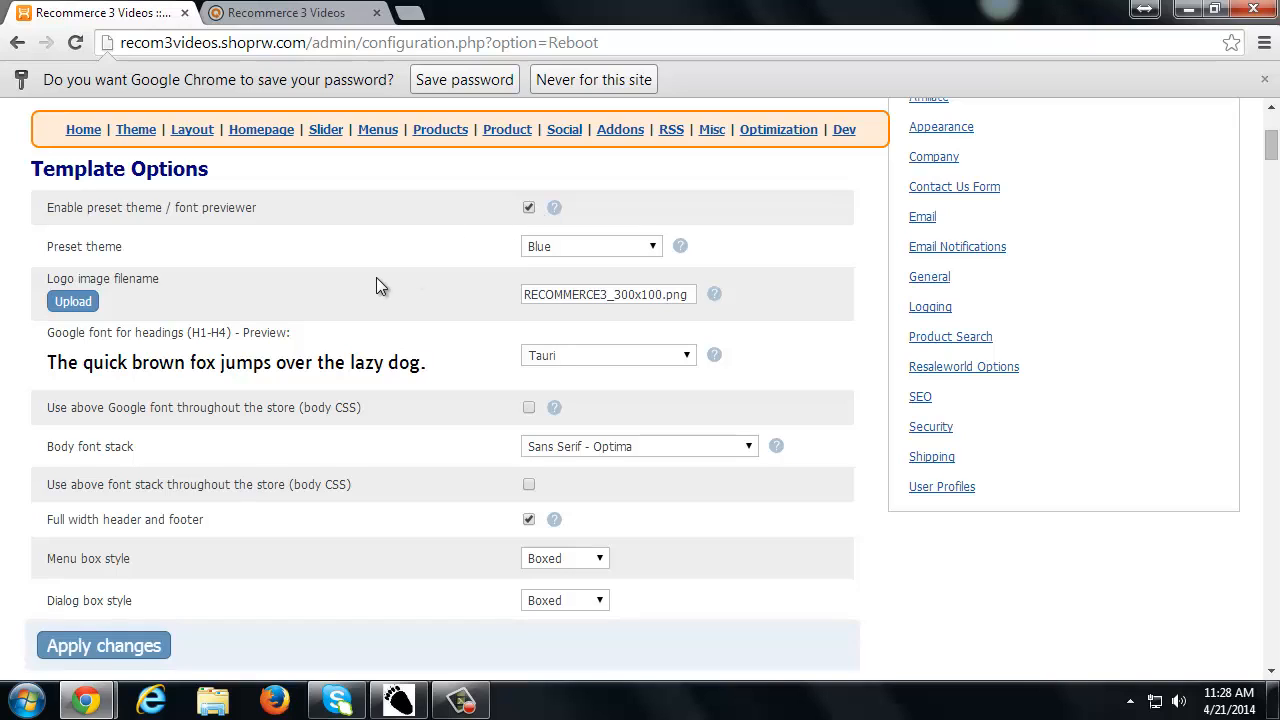
pyautogui.click(124, 650)
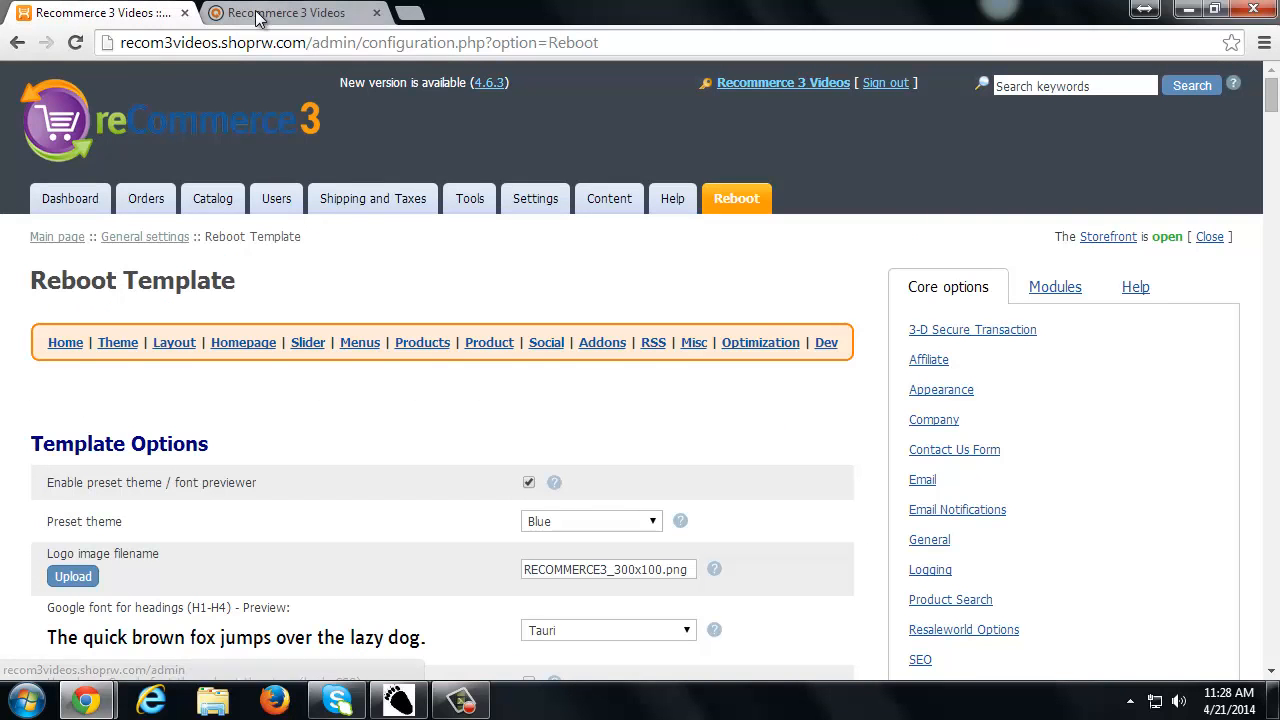
# Switch to the storefront home page, reload it and open the theme and font previewer.
pyautogui.click(300, 22)
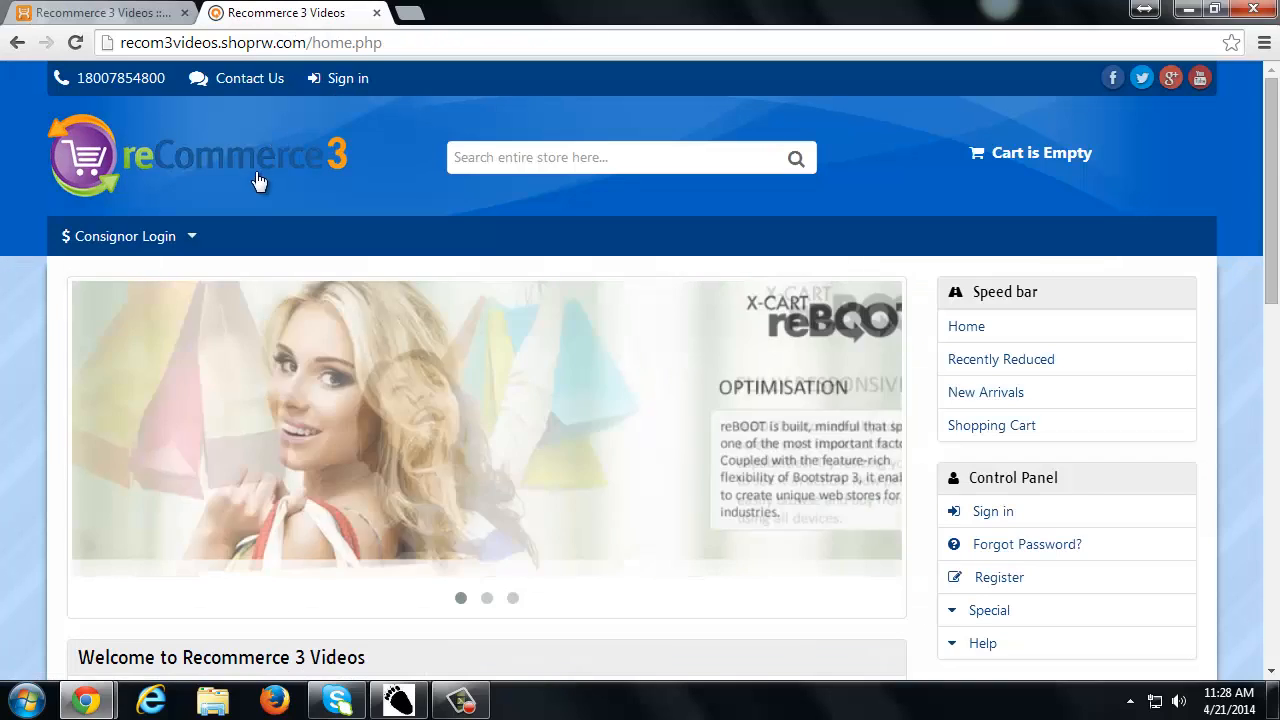
pyautogui.click(78, 48)
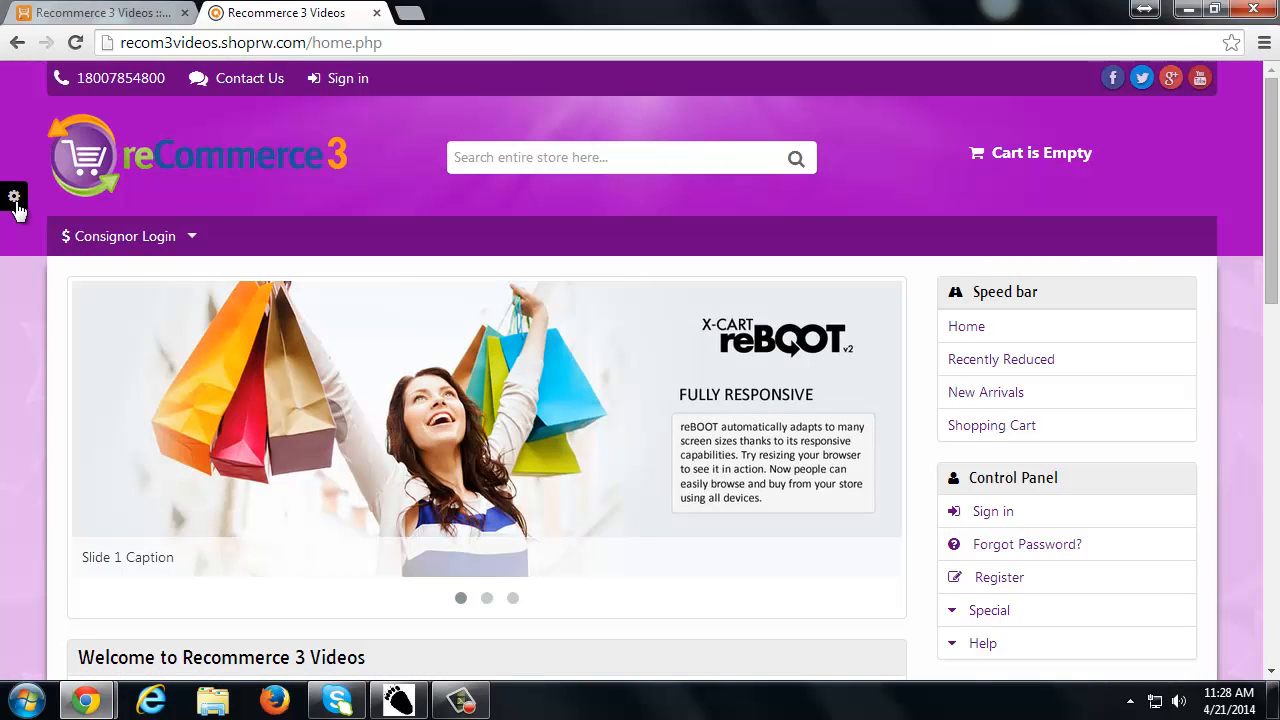
pyautogui.click(14, 198)
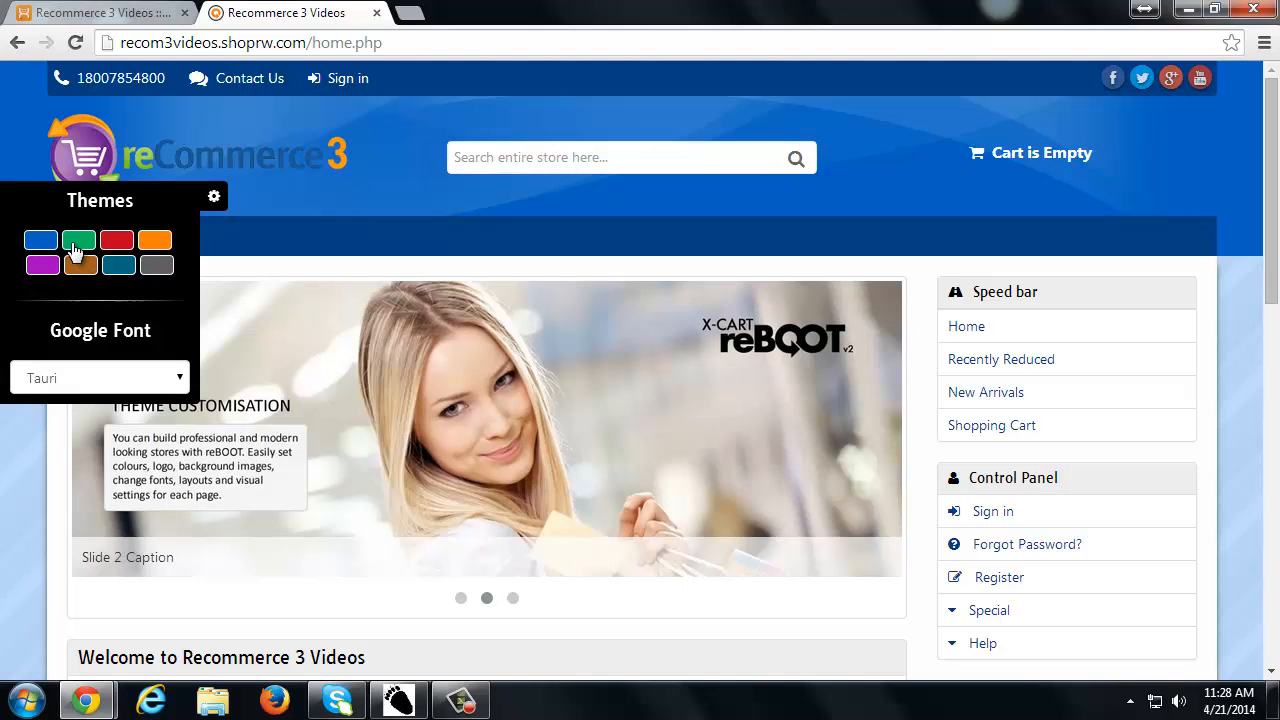
# Preview the green, red and orange storefront themes, and switch back to the blue theme.
pyautogui.click(78, 246)
pyautogui.click(120, 249)
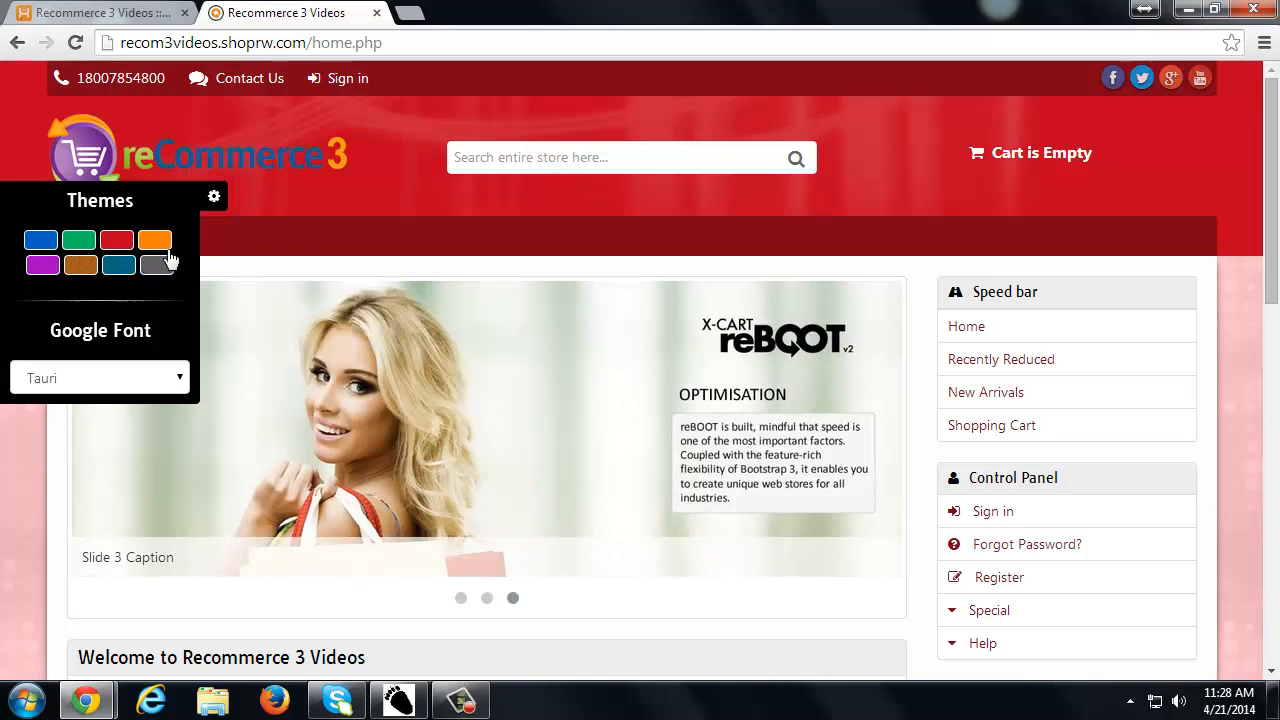
pyautogui.click(163, 248)
pyautogui.click(160, 270)
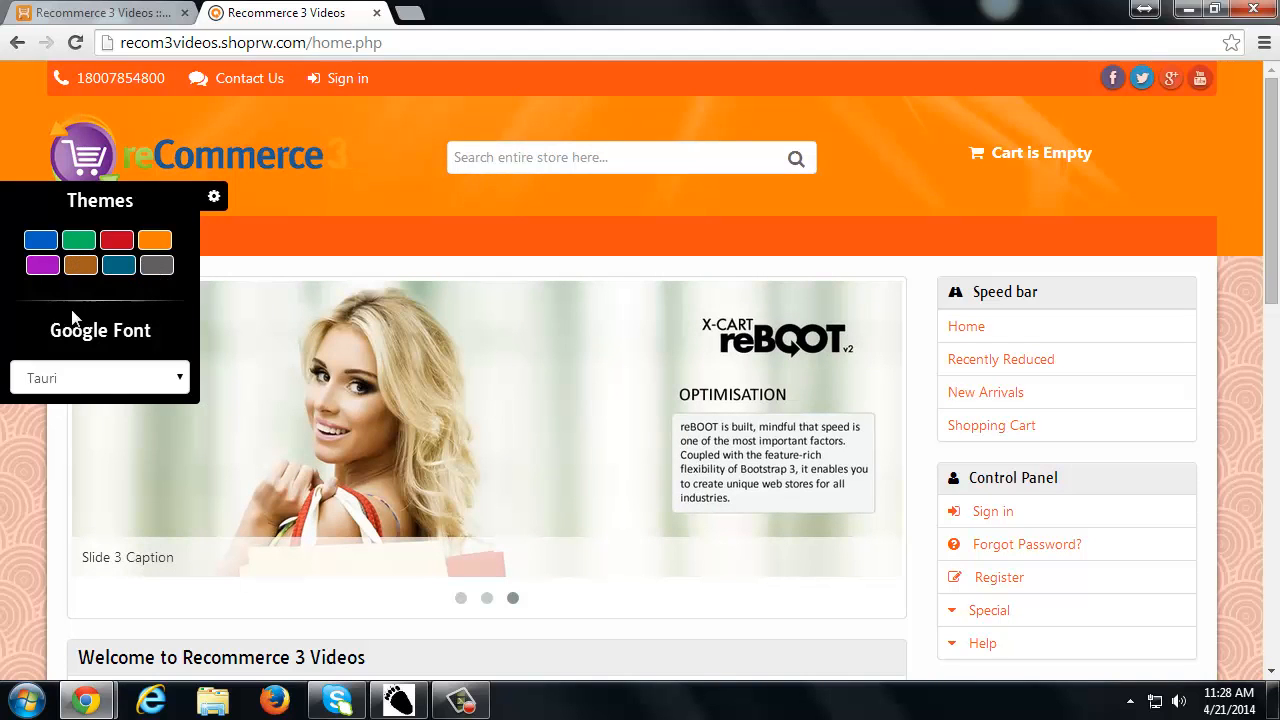
pyautogui.click(50, 250)
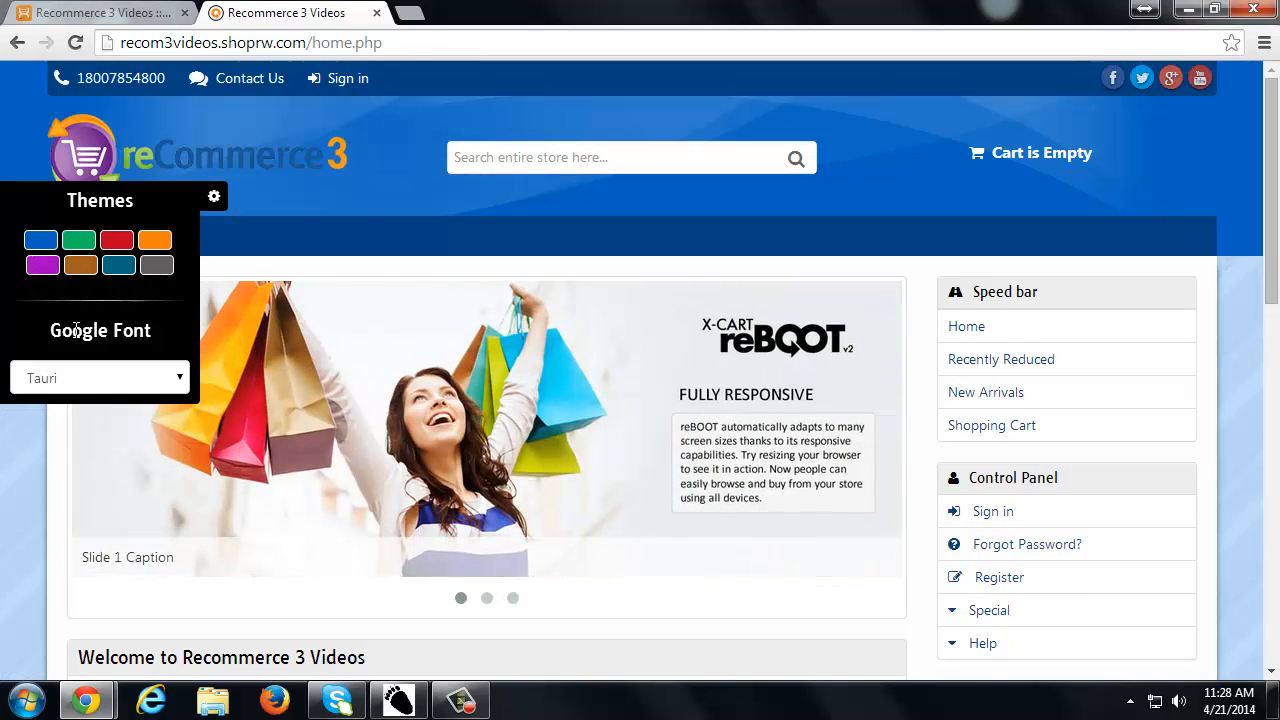
# Preview the Google font Abril Fatface on the storefront and check how the home page headings look.
pyautogui.click(150, 375)
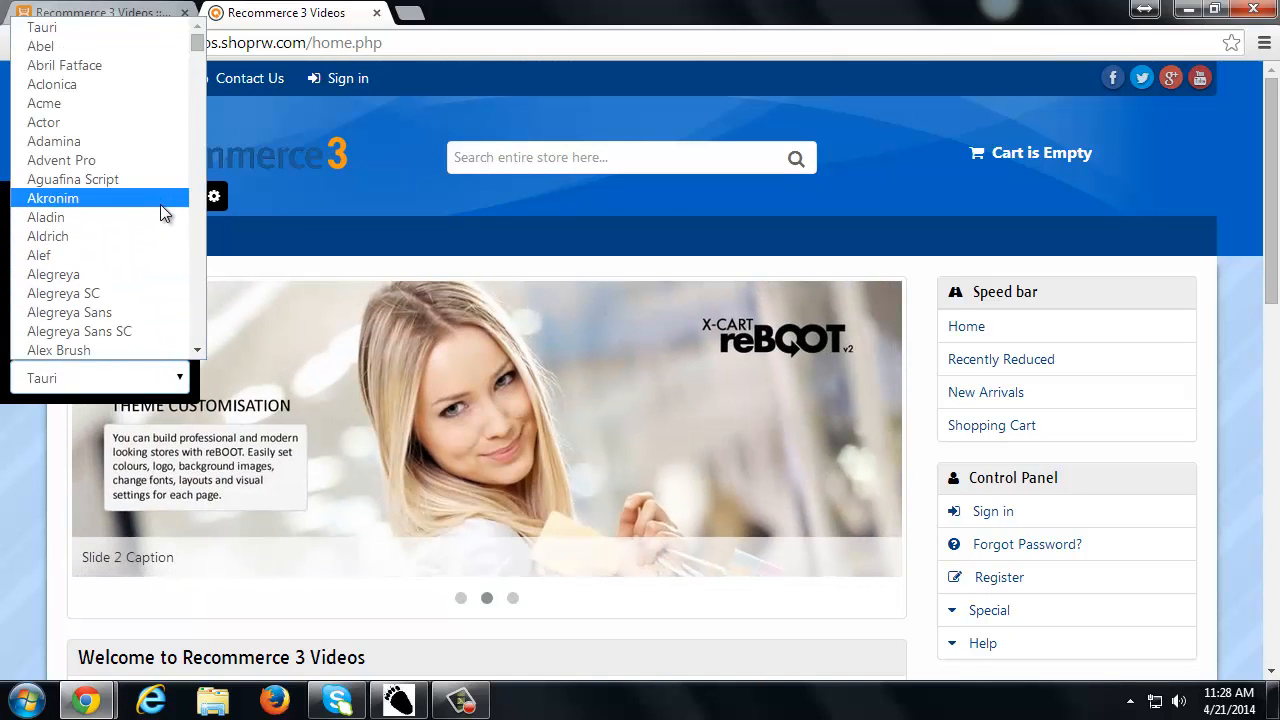
pyautogui.scroll(-3, 159, 206)
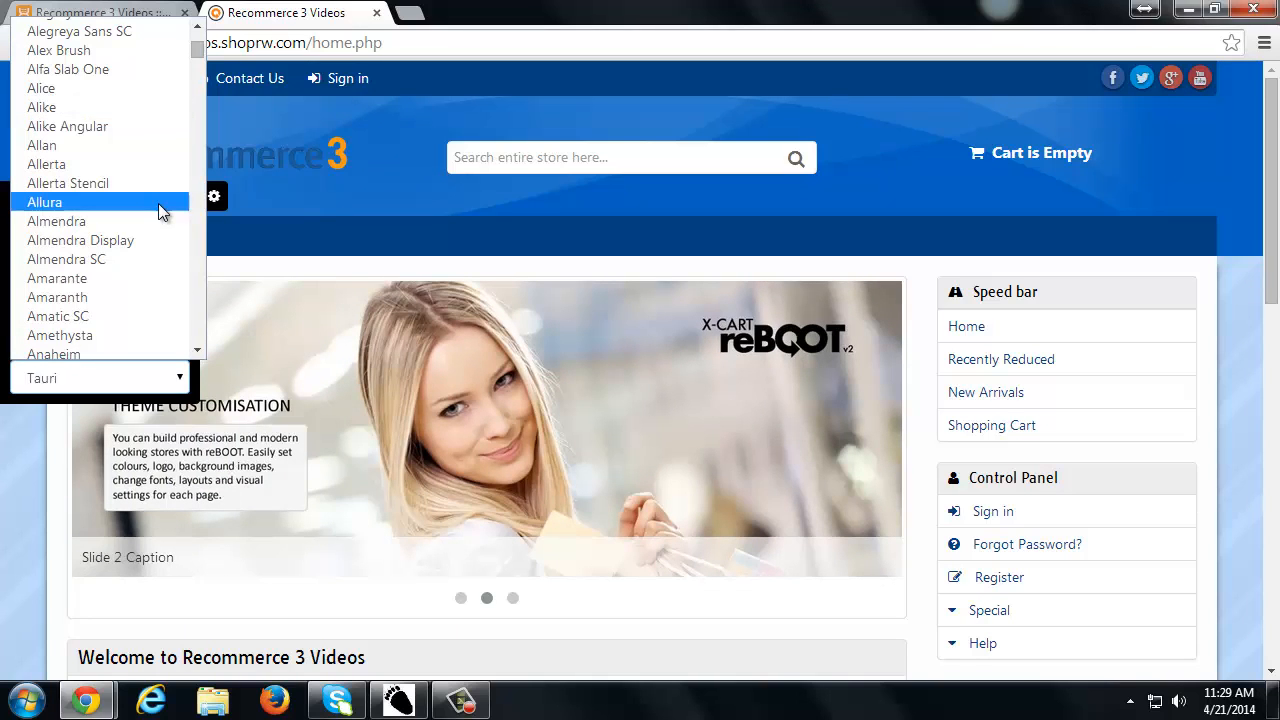
pyautogui.scroll(-3, 150, 205)
pyautogui.scroll(7, 137, 207)
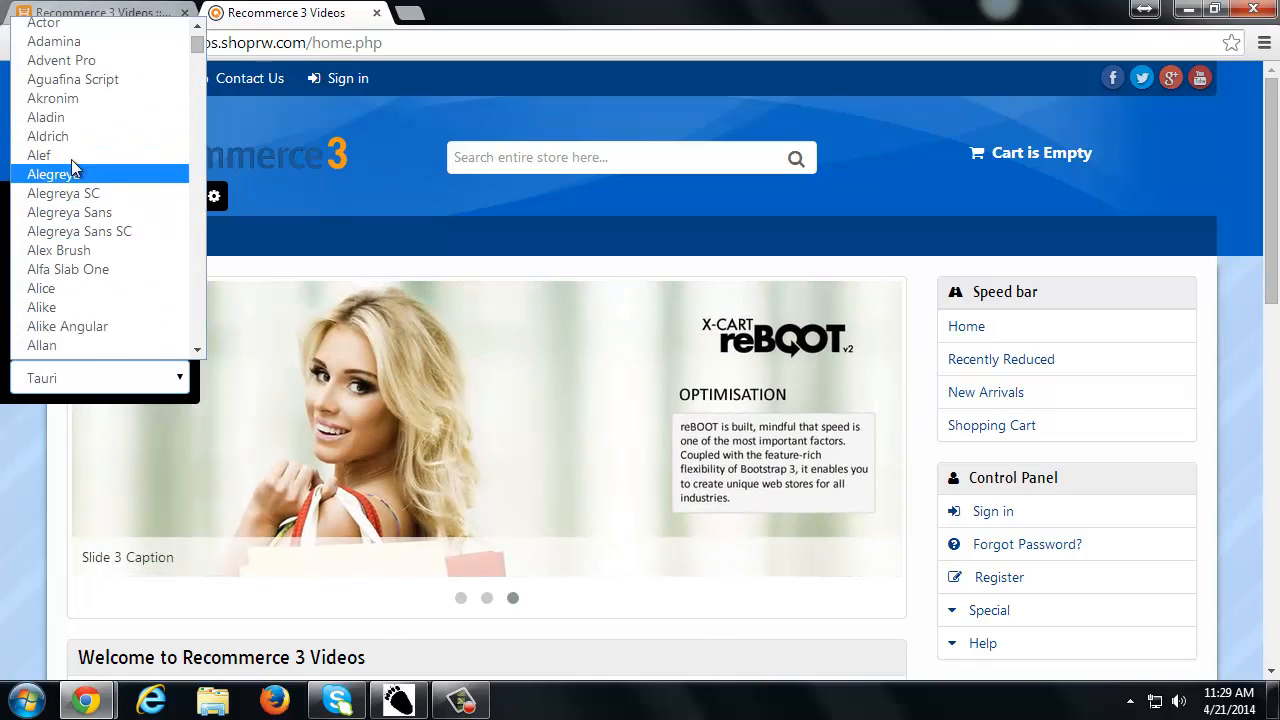
pyautogui.scroll(-3, 70, 200)
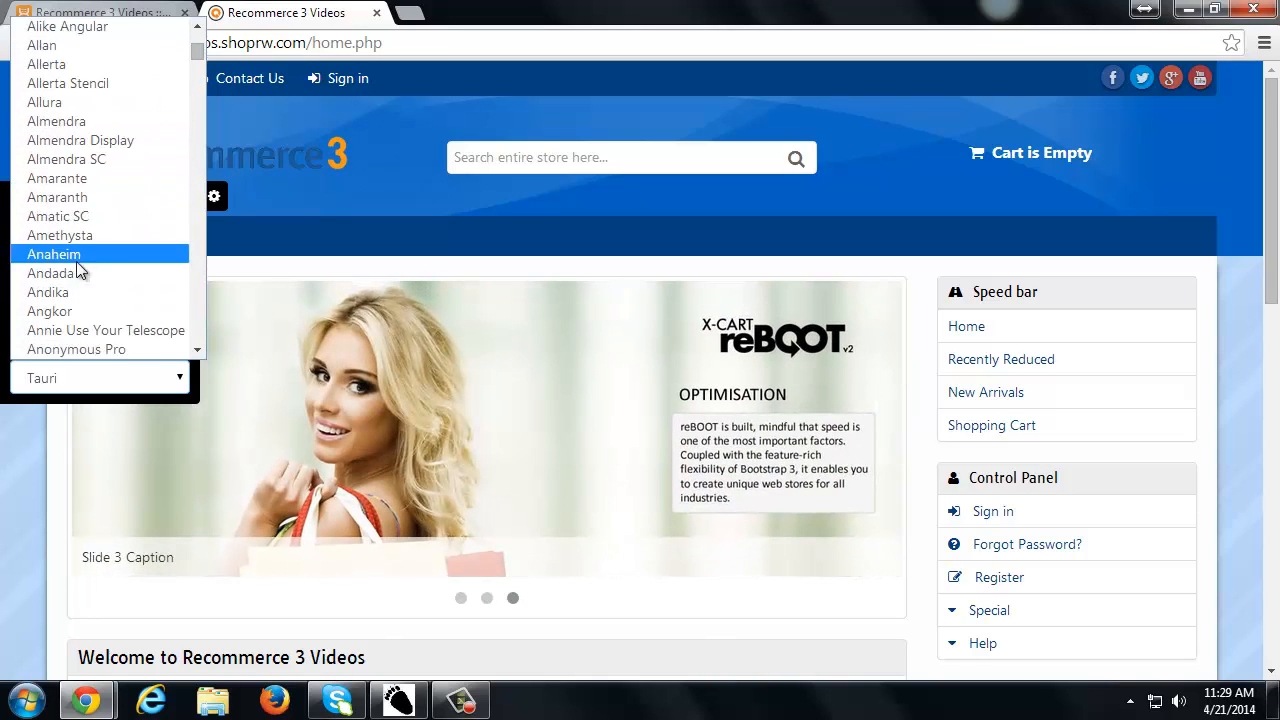
pyautogui.scroll(5, 85, 255)
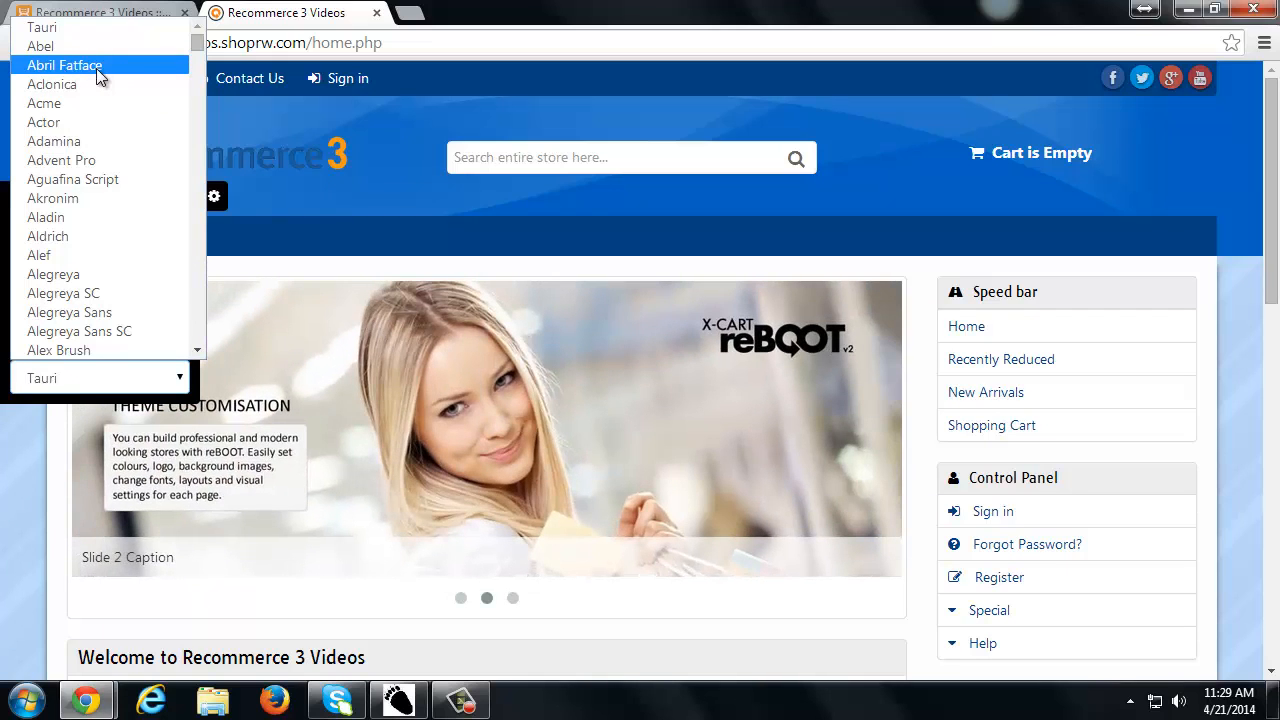
pyautogui.click(124, 66)
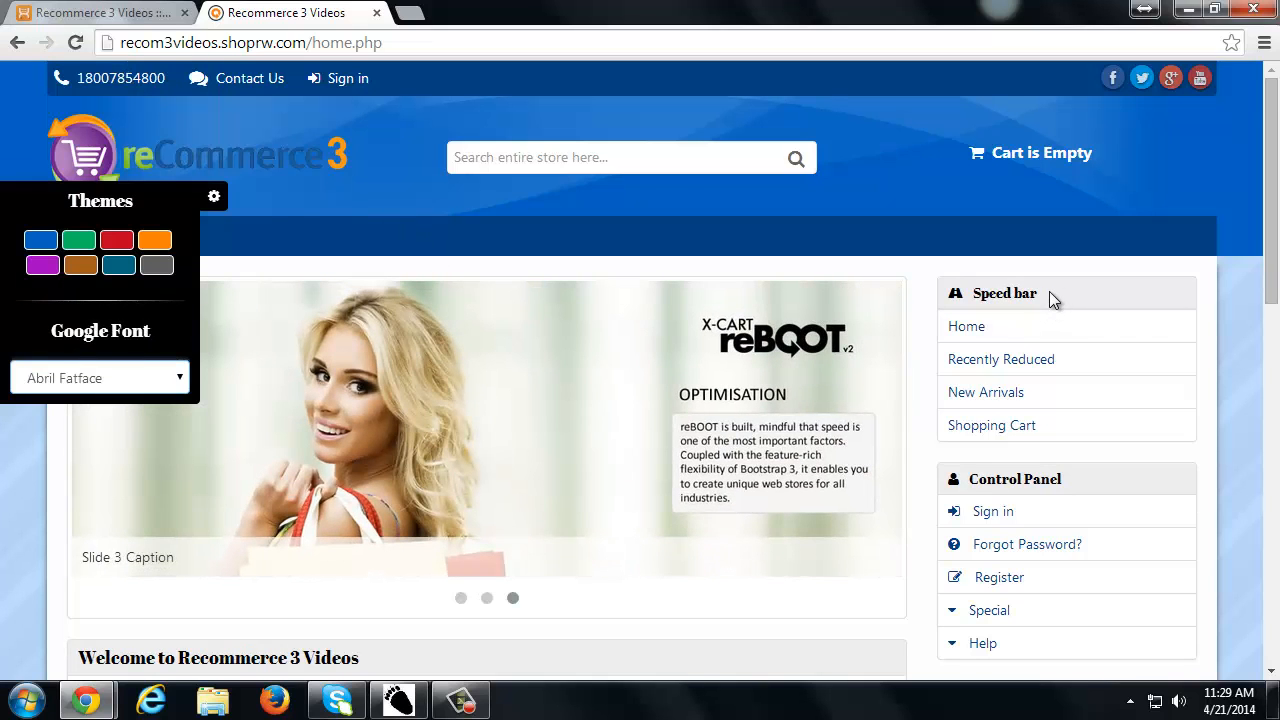
pyautogui.scroll(-3, 692, 389)
pyautogui.scroll(-3, 692, 389)
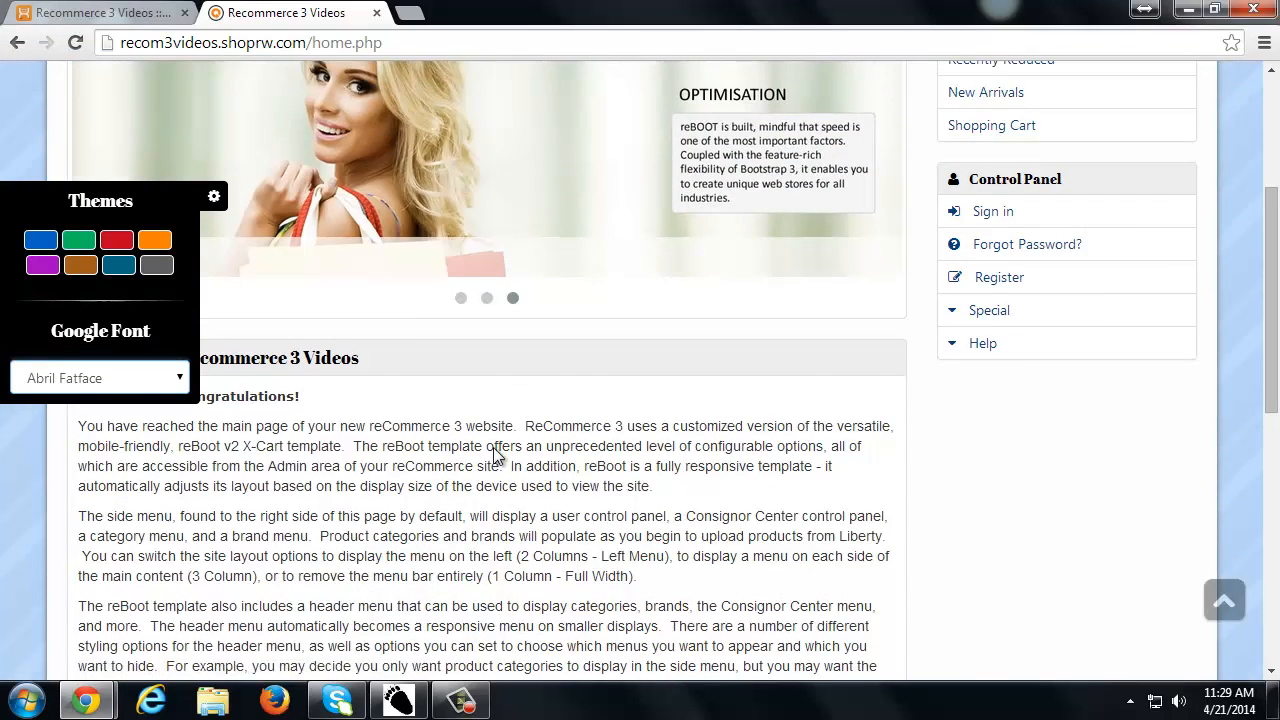
pyautogui.scroll(4, 431, 500)
pyautogui.scroll(-5, 431, 500)
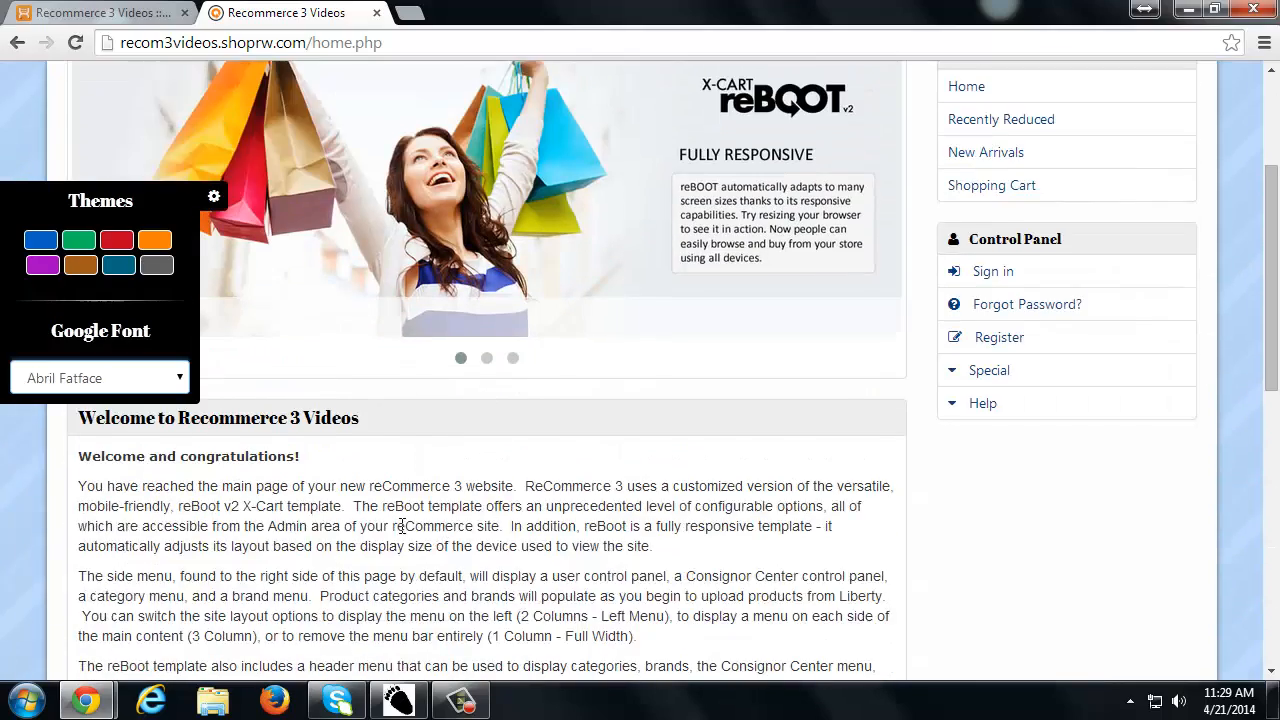
pyautogui.scroll(3, 378, 452)
pyautogui.scroll(4, 378, 452)
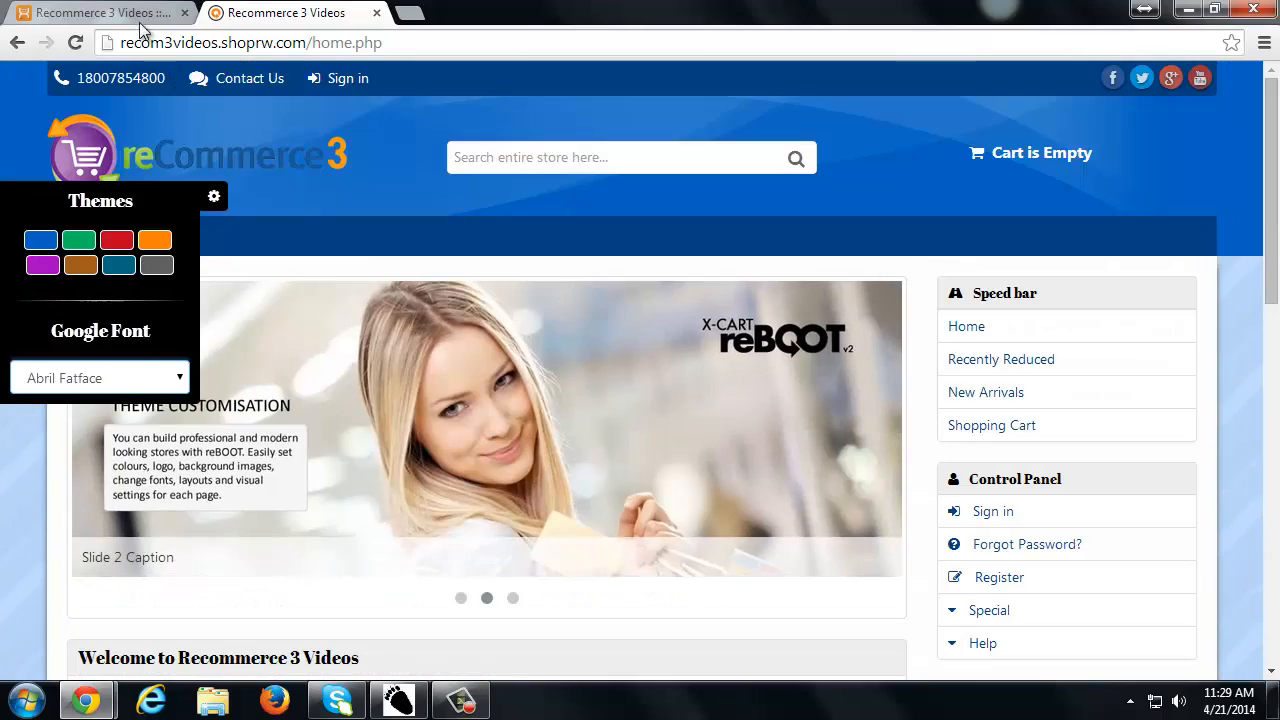
# Set the previewed Google font back to Tauri and collapse the theme previewer.
pyautogui.click(155, 370)
pyautogui.click(71, 29)
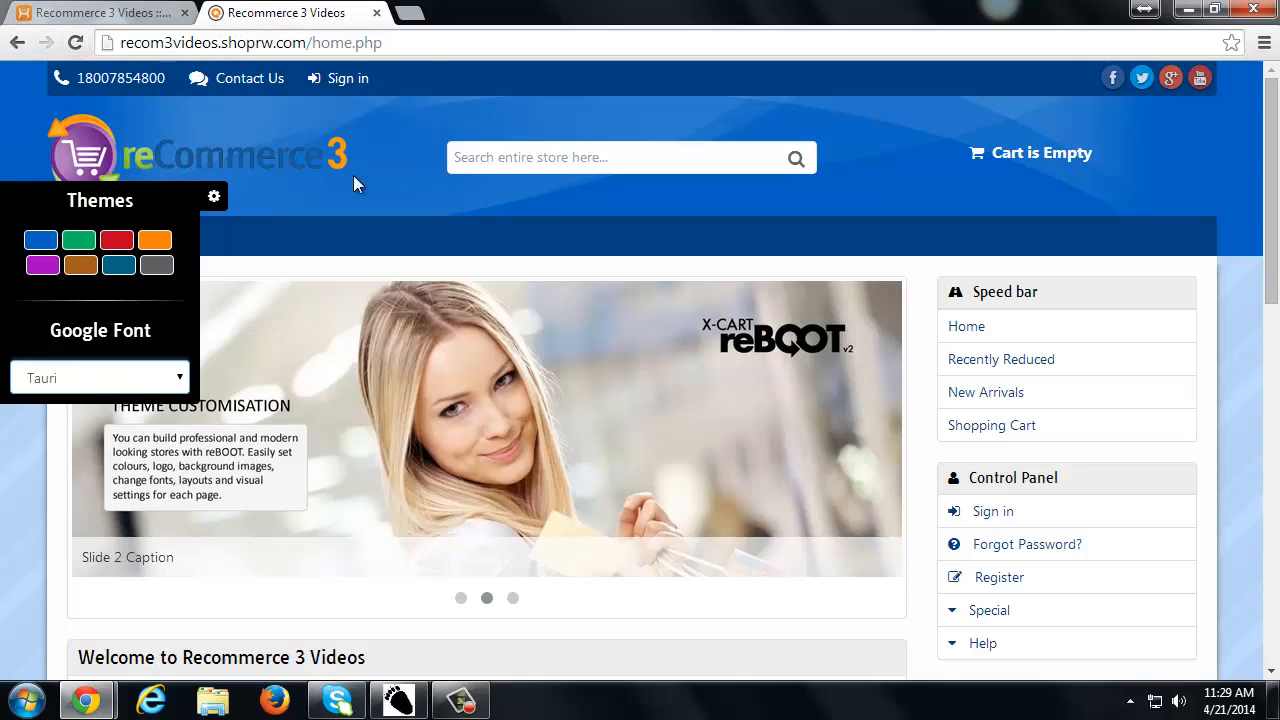
pyautogui.click(942, 298)
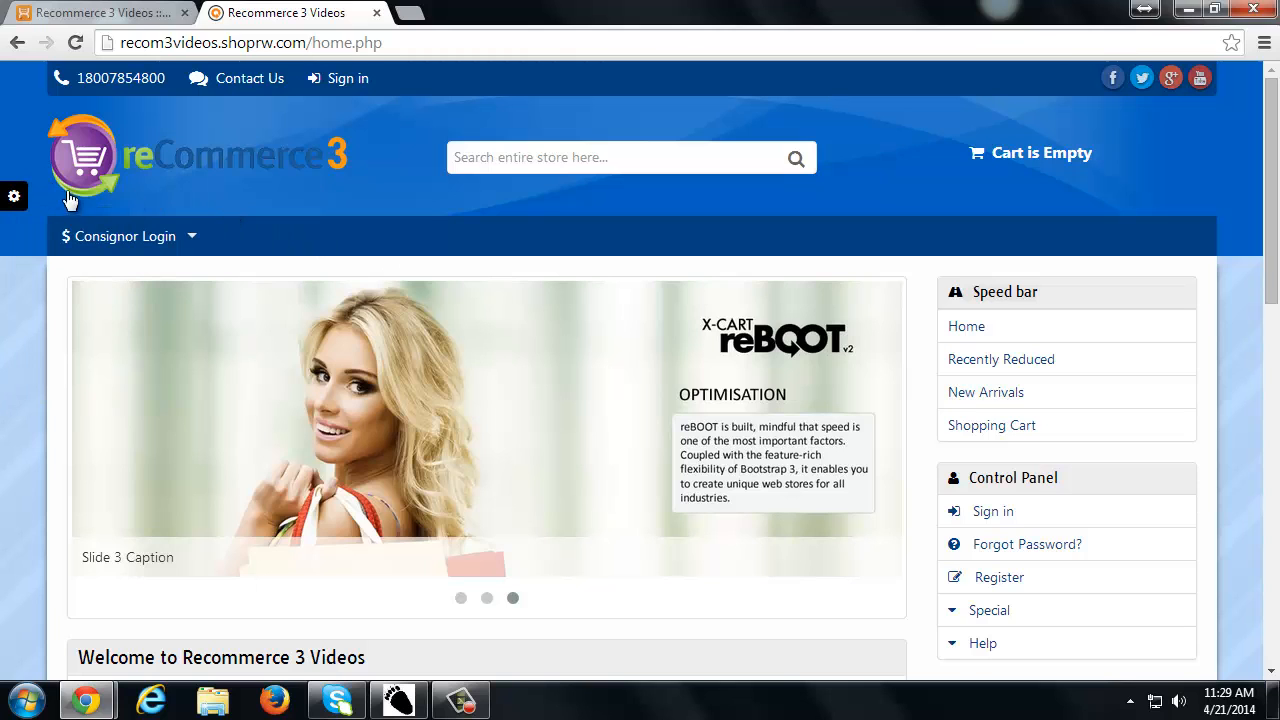
# Disable the preset theme / font previewer in the Reboot template settings and set the preset theme to Custom.
pyautogui.click(14, 196)
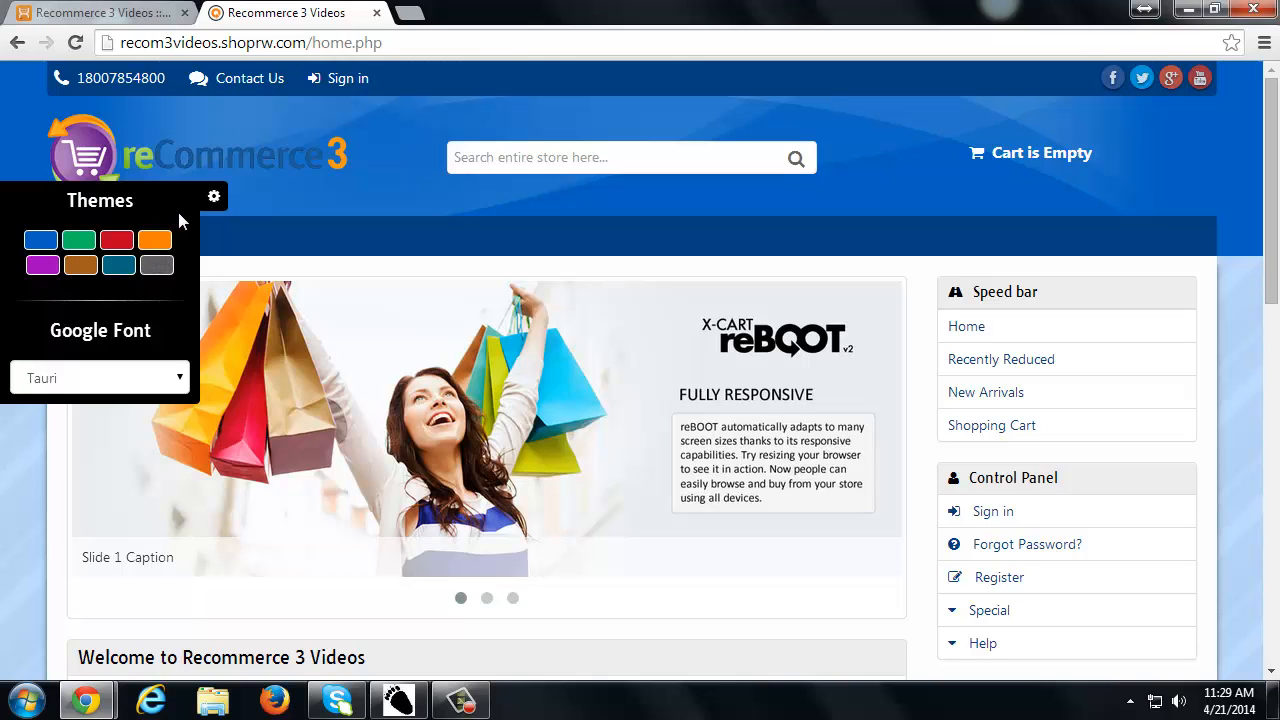
pyautogui.click(110, 12)
pyautogui.moveTo(212, 198)
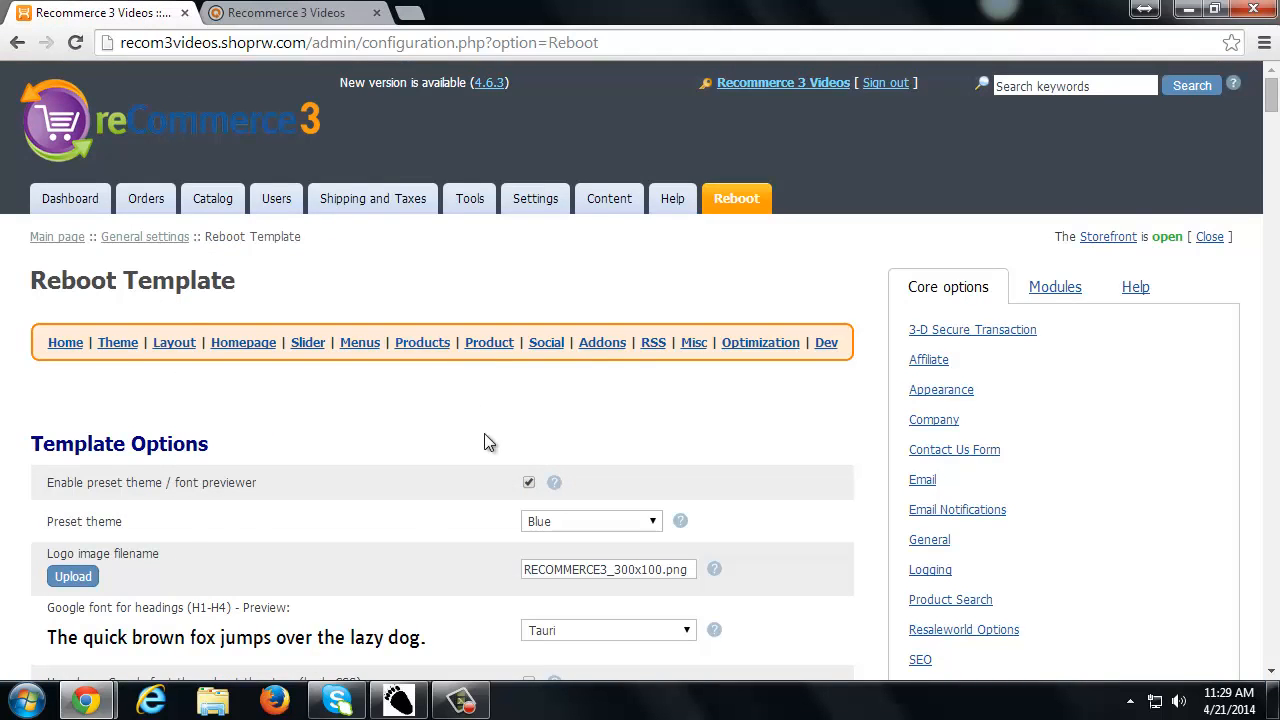
pyautogui.scroll(-2, 484, 435)
pyautogui.click(529, 283)
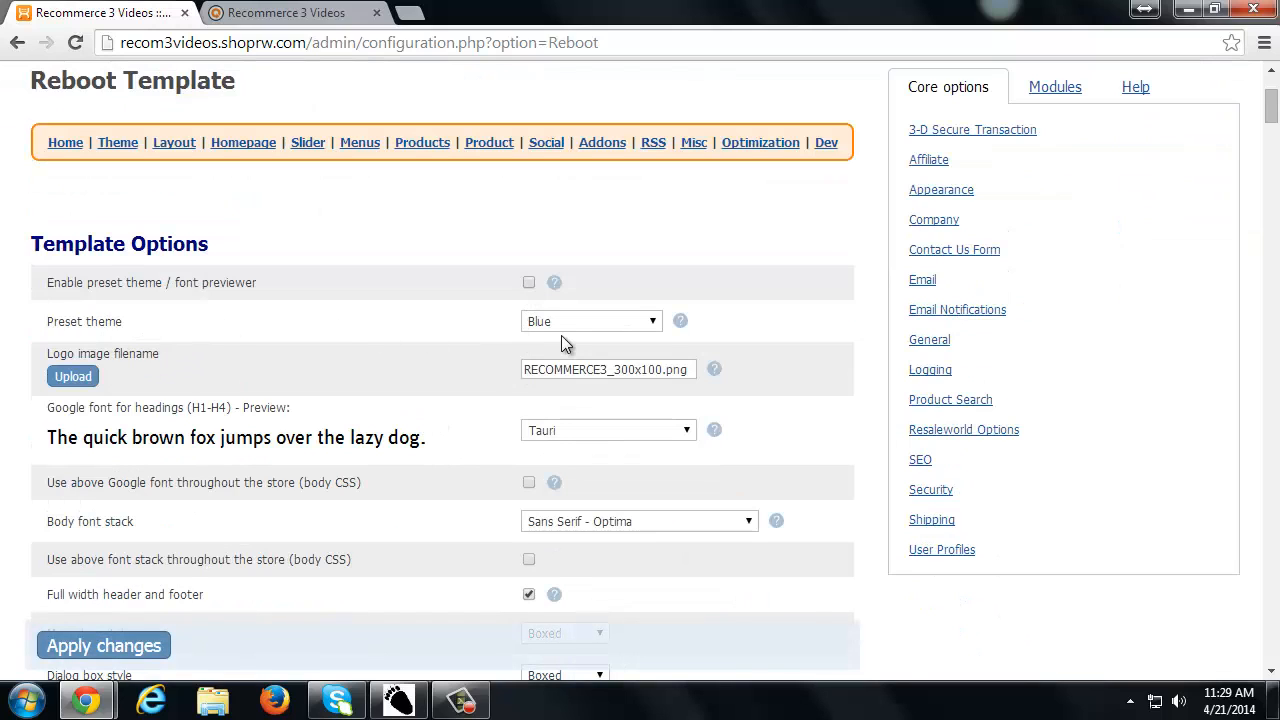
pyautogui.click(584, 323)
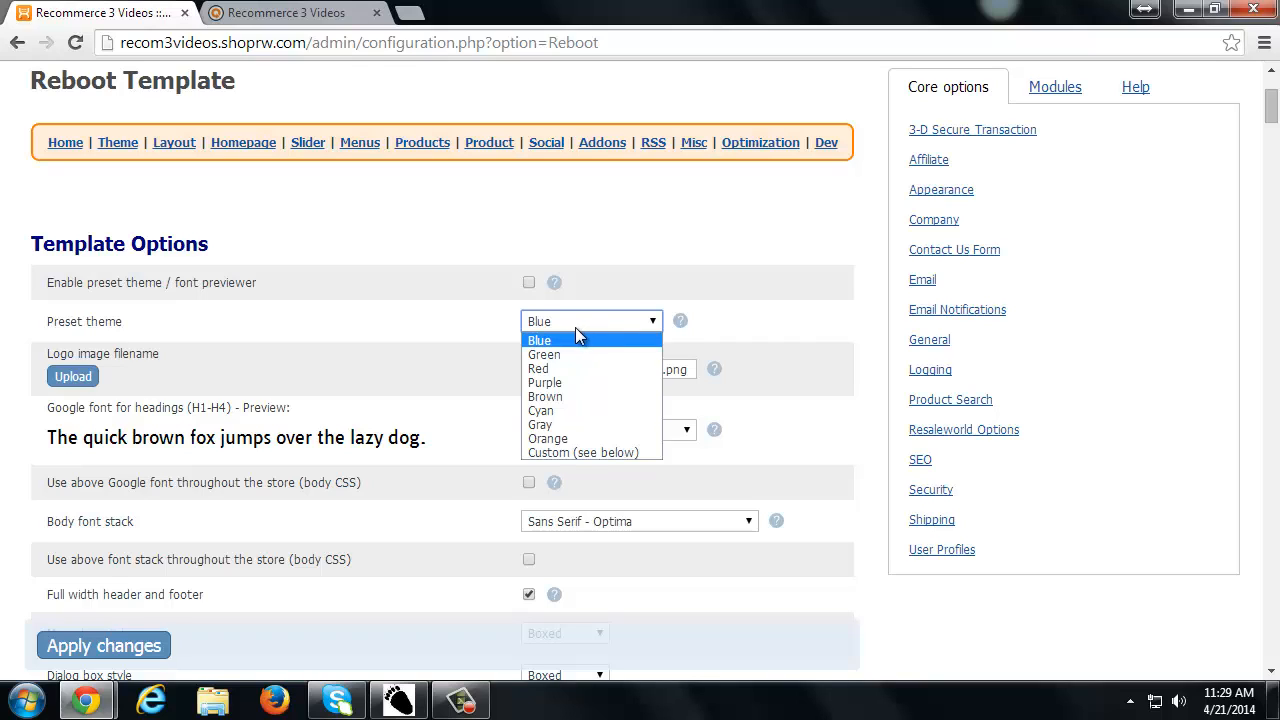
pyautogui.click(586, 452)
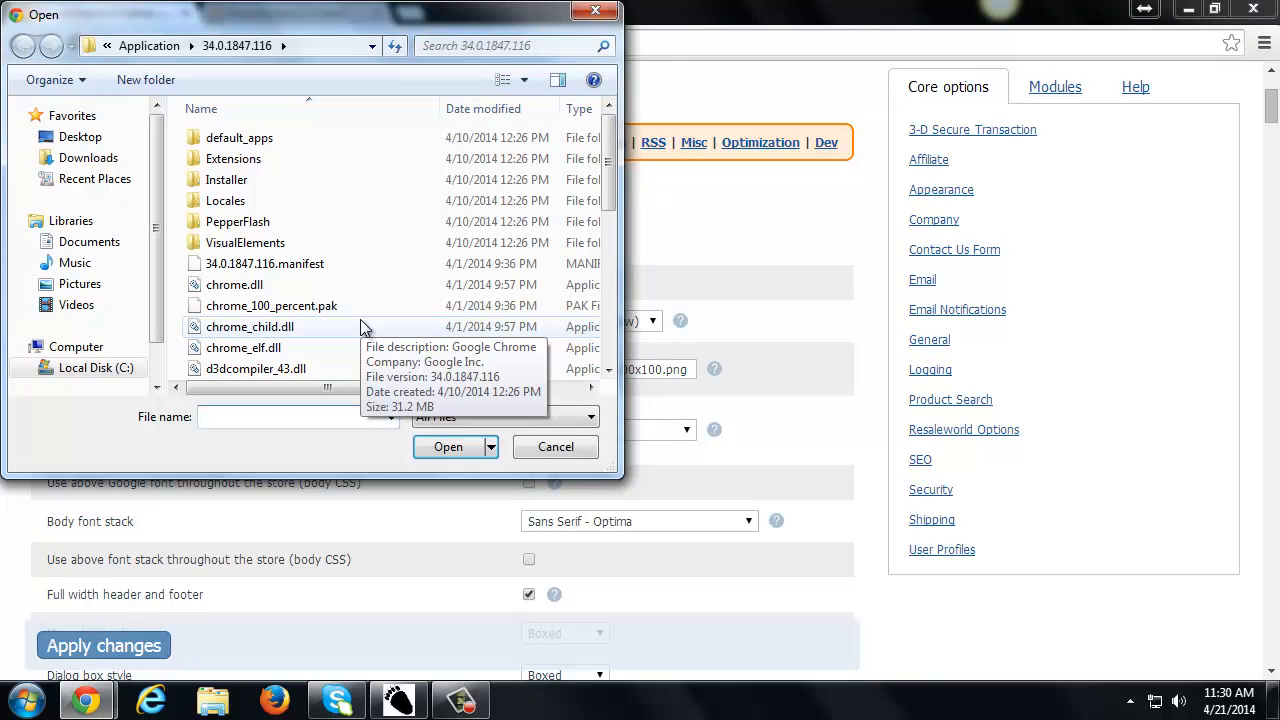
# Cancel choosing a logo file to upload, check the logo on the storefront, and return to the template settings.
pyautogui.click(558, 448)
pyautogui.click(290, 12)
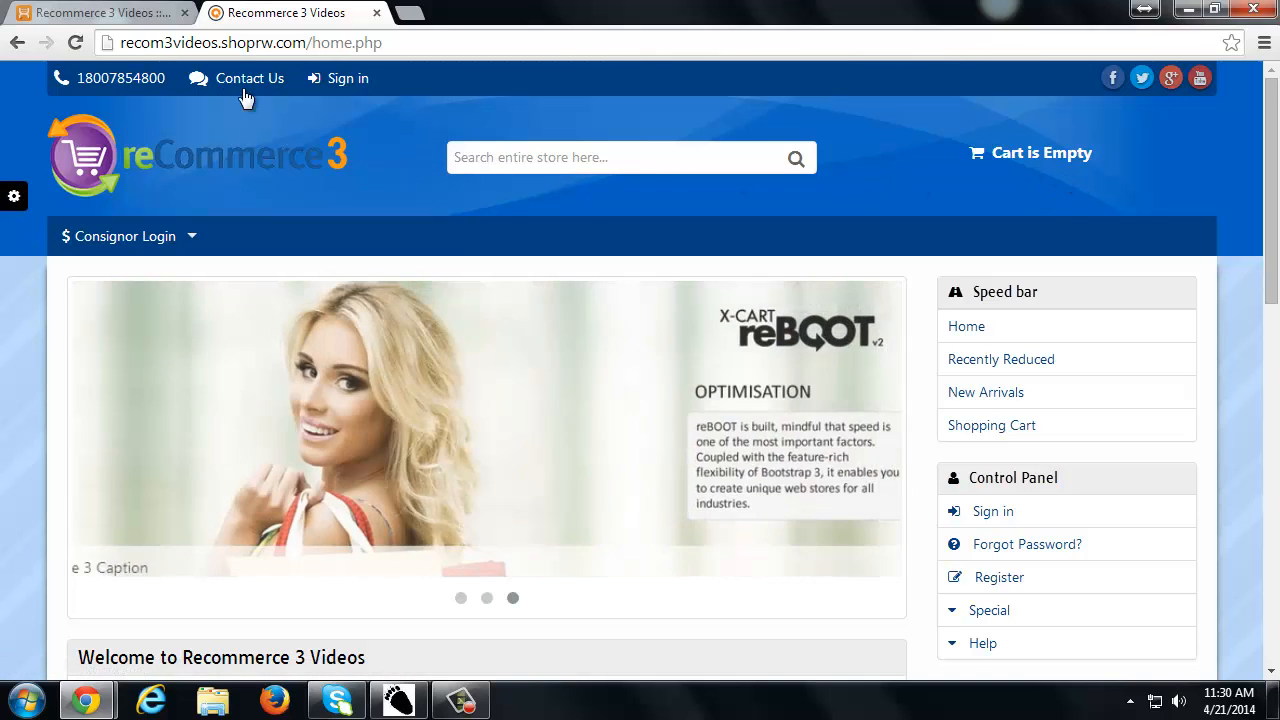
pyautogui.click(125, 22)
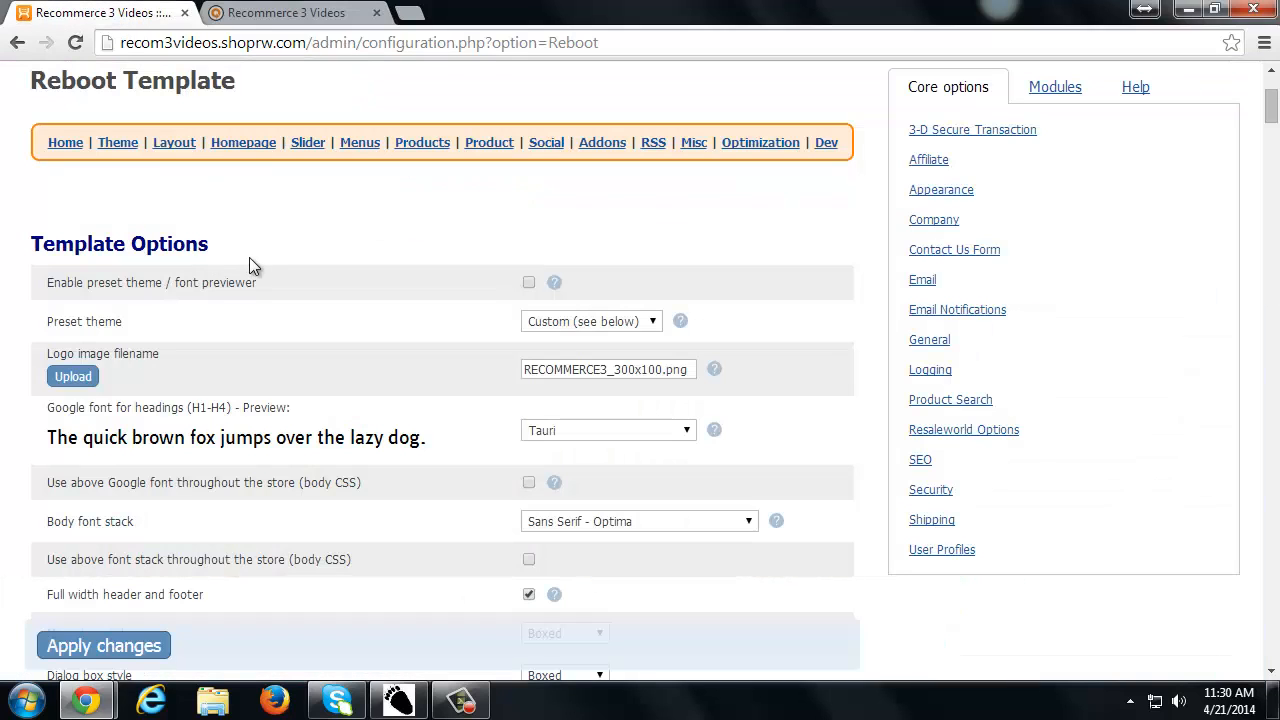
# Try Telex as the Google font for headings in the template options.
pyautogui.scroll(-2, 289, 247)
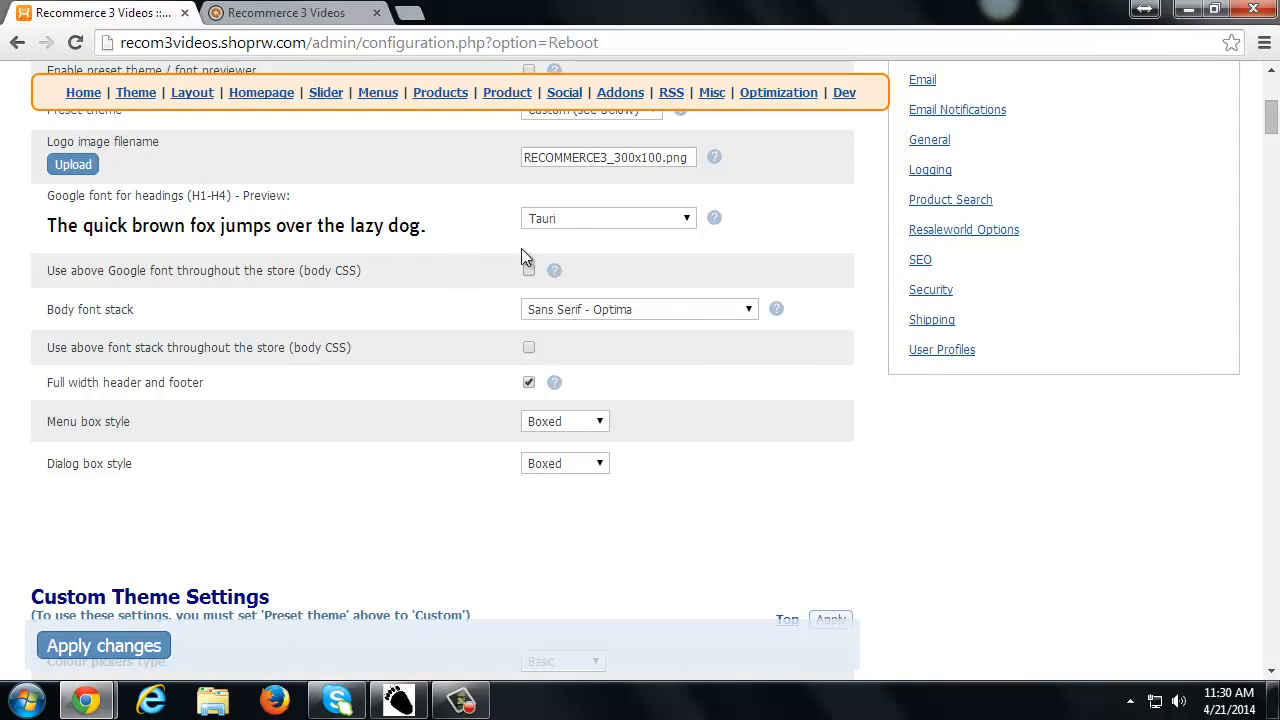
pyautogui.moveTo(428, 228); pyautogui.dragTo(5, 238)
pyautogui.click(123, 230)
pyautogui.click(608, 219)
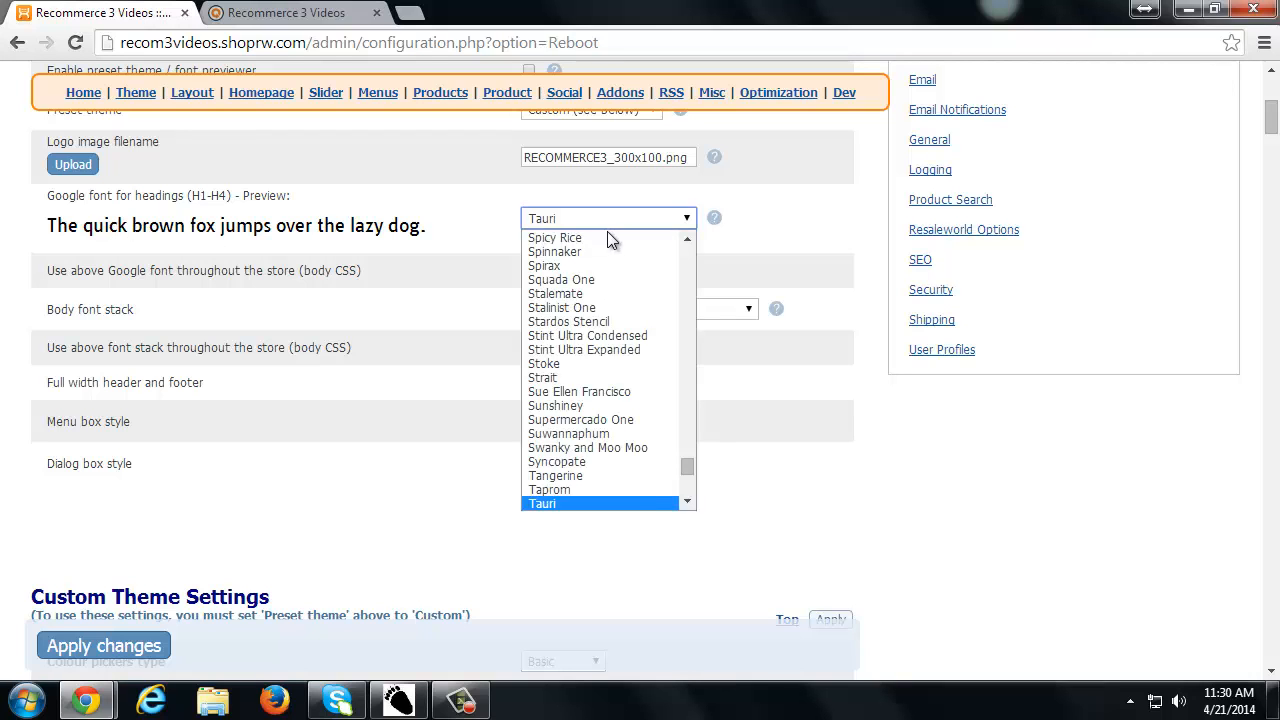
pyautogui.scroll(10, 600, 260)
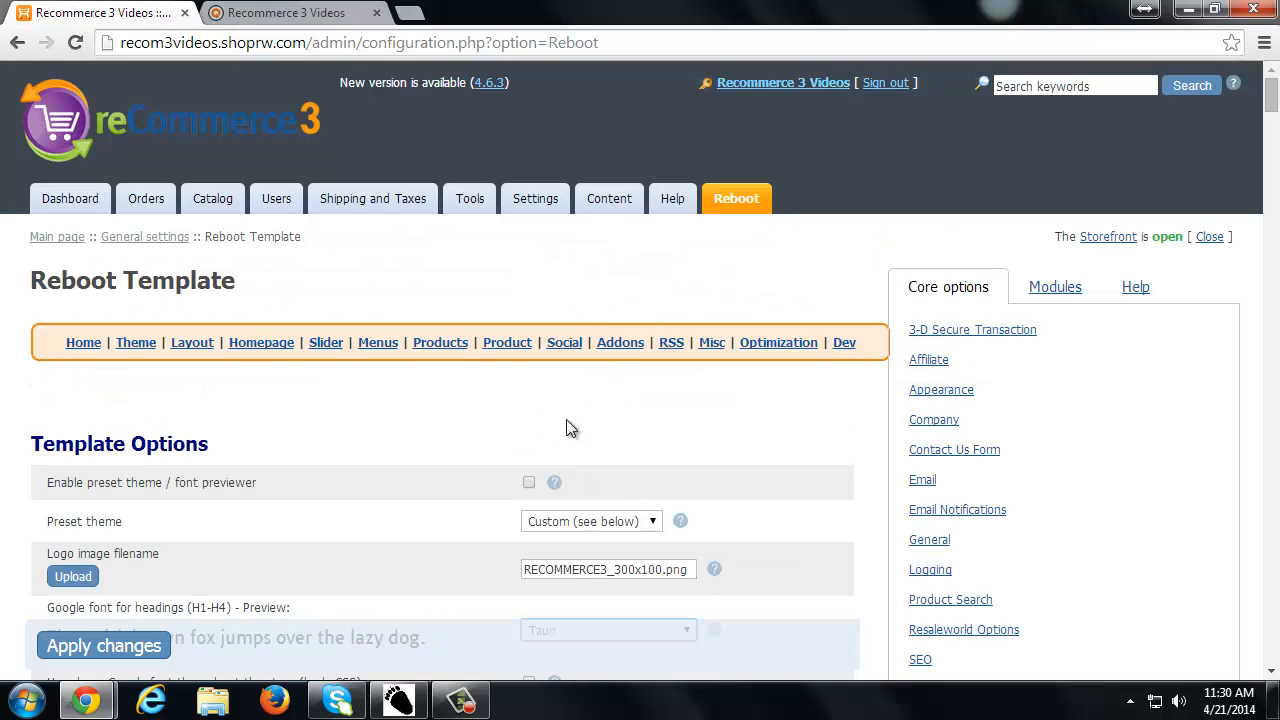
pyautogui.scroll(-3, 569, 429)
pyautogui.click(564, 318)
pyautogui.scroll(20, 593, 431)
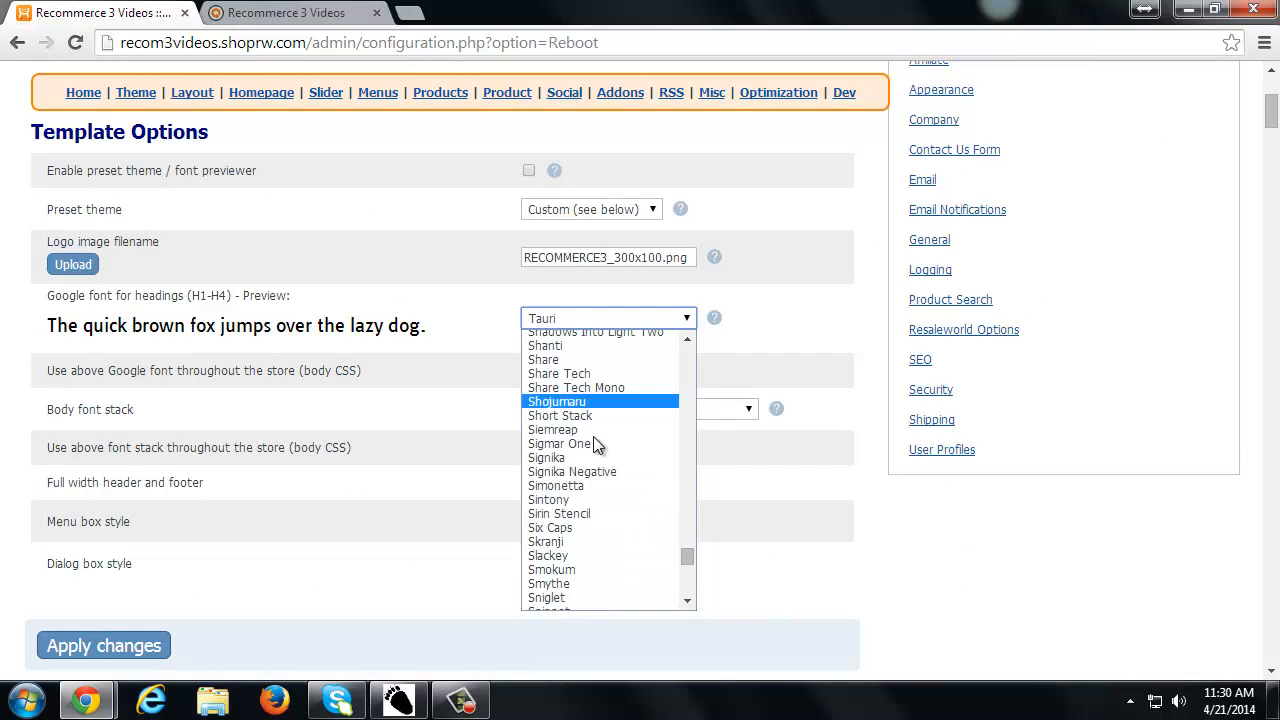
pyautogui.scroll(-20, 593, 431)
pyautogui.scroll(-10, 593, 433)
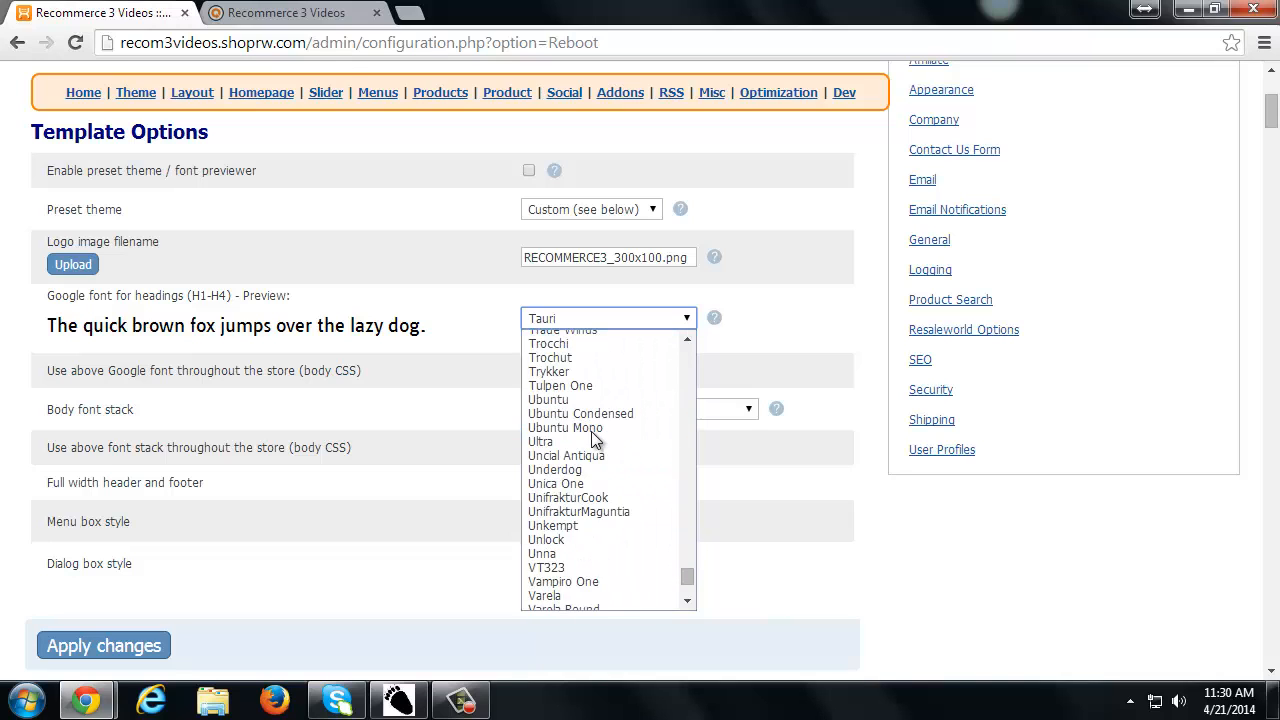
pyautogui.scroll(7, 590, 431)
pyautogui.click(578, 418)
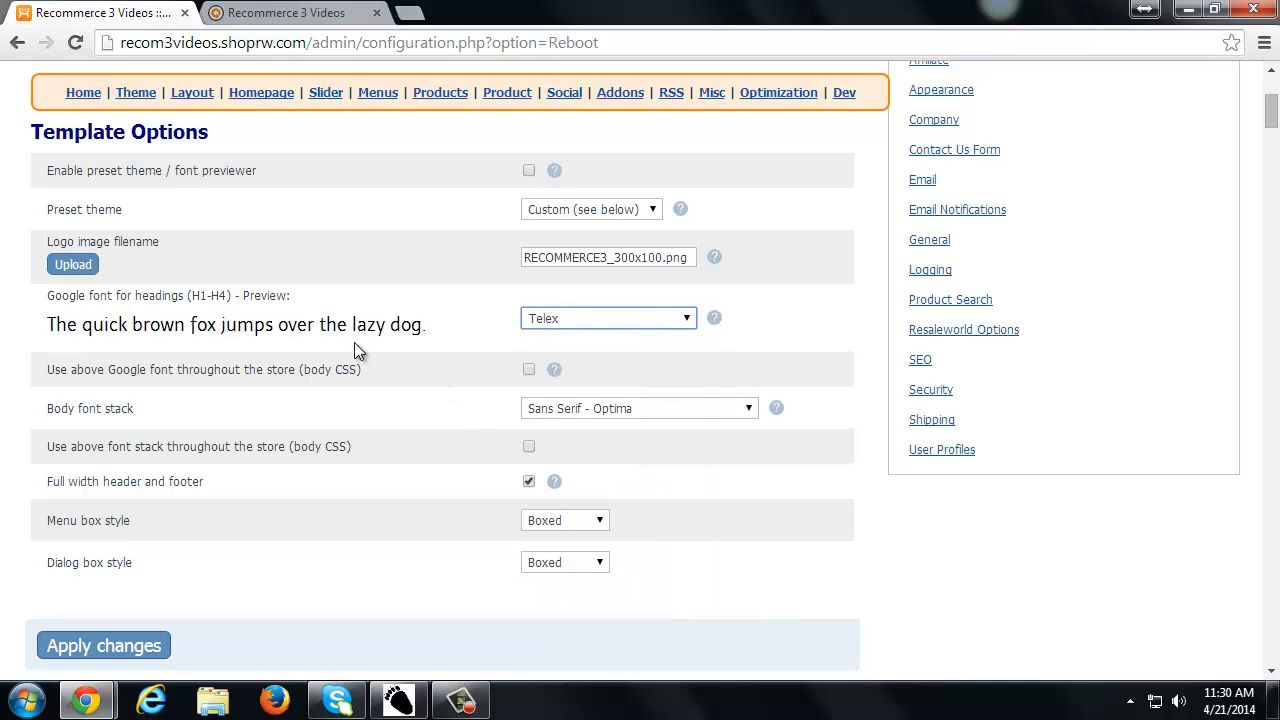
# Check the sample sentence in the Telex preview and set the Google font for headings back to Tauri.
pyautogui.moveTo(440, 330); pyautogui.dragTo(160, 326)
pyautogui.click(522, 334)
pyautogui.click(594, 328)
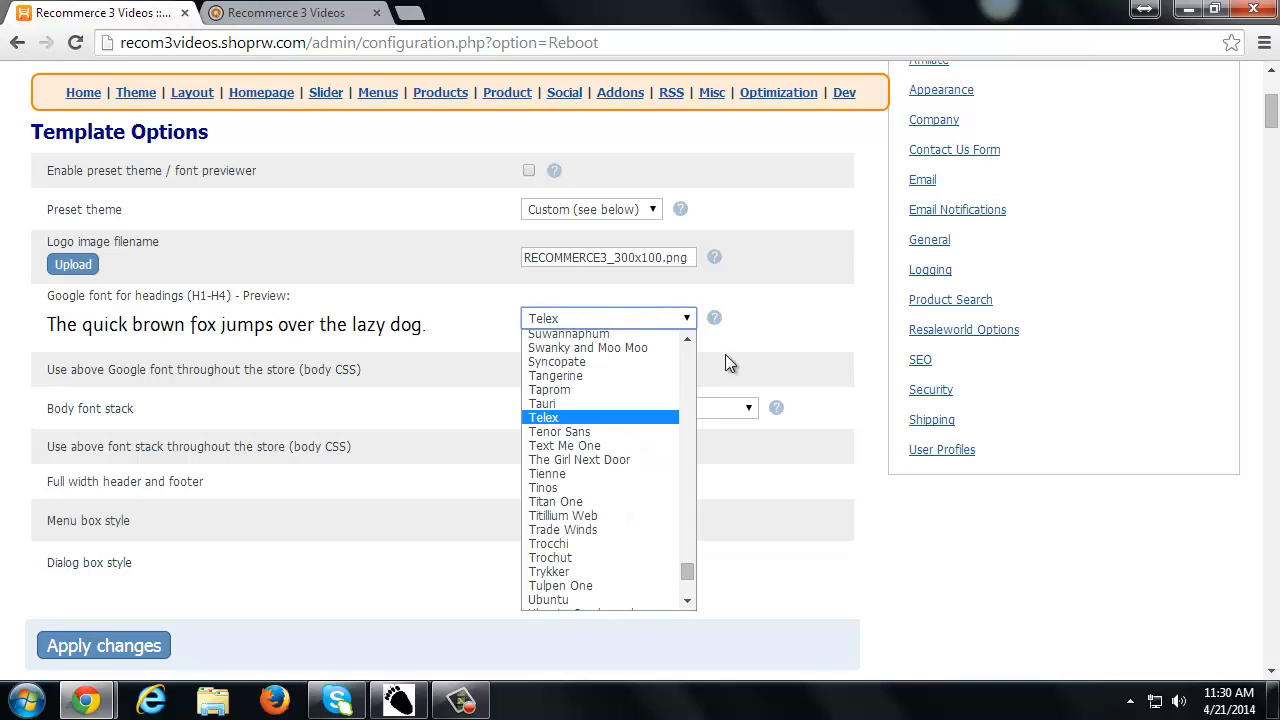
pyautogui.click(592, 405)
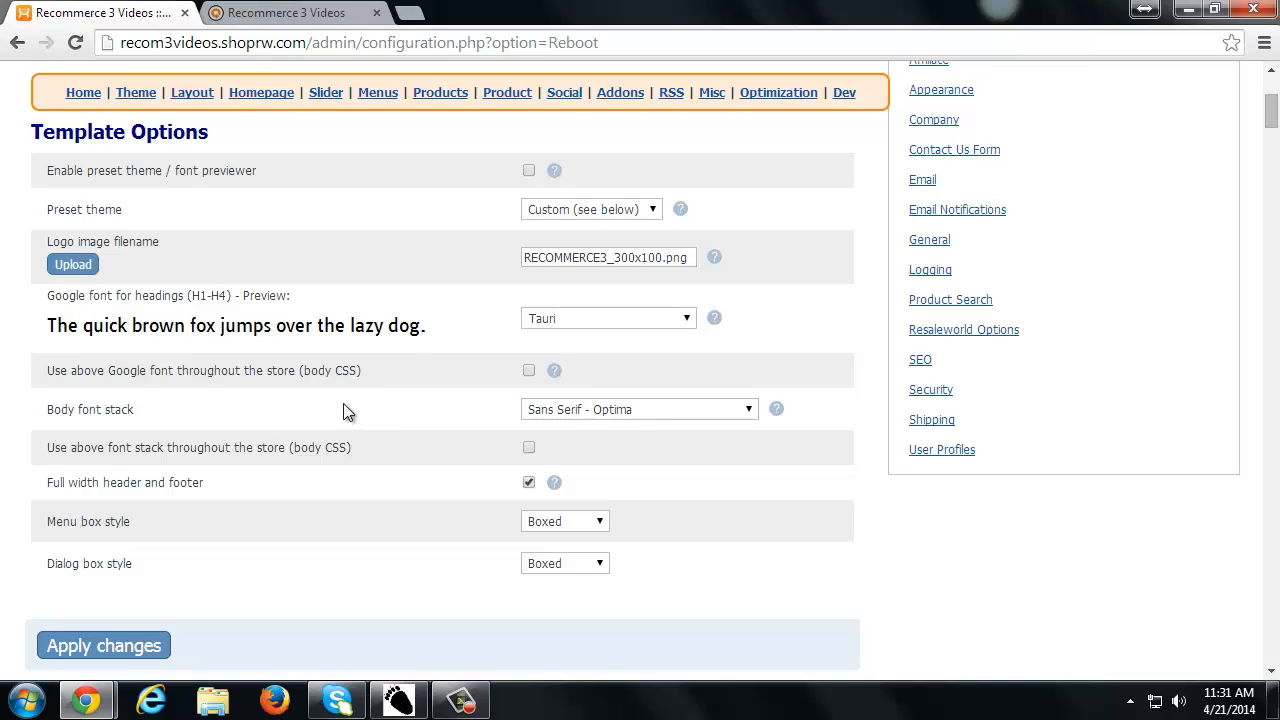
# Review the available body font stacks and leave the selection without choosing another one.
pyautogui.click(590, 409)
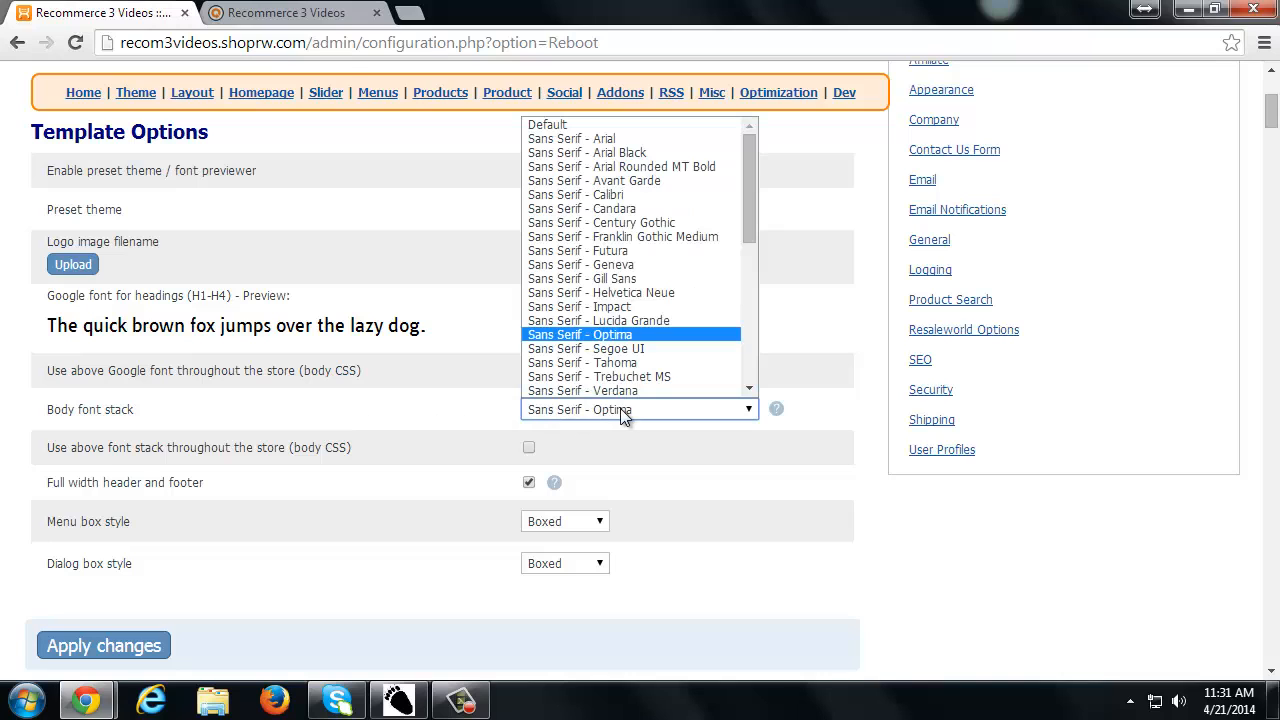
pyautogui.scroll(-5, 656, 250)
pyautogui.scroll(5, 650, 260)
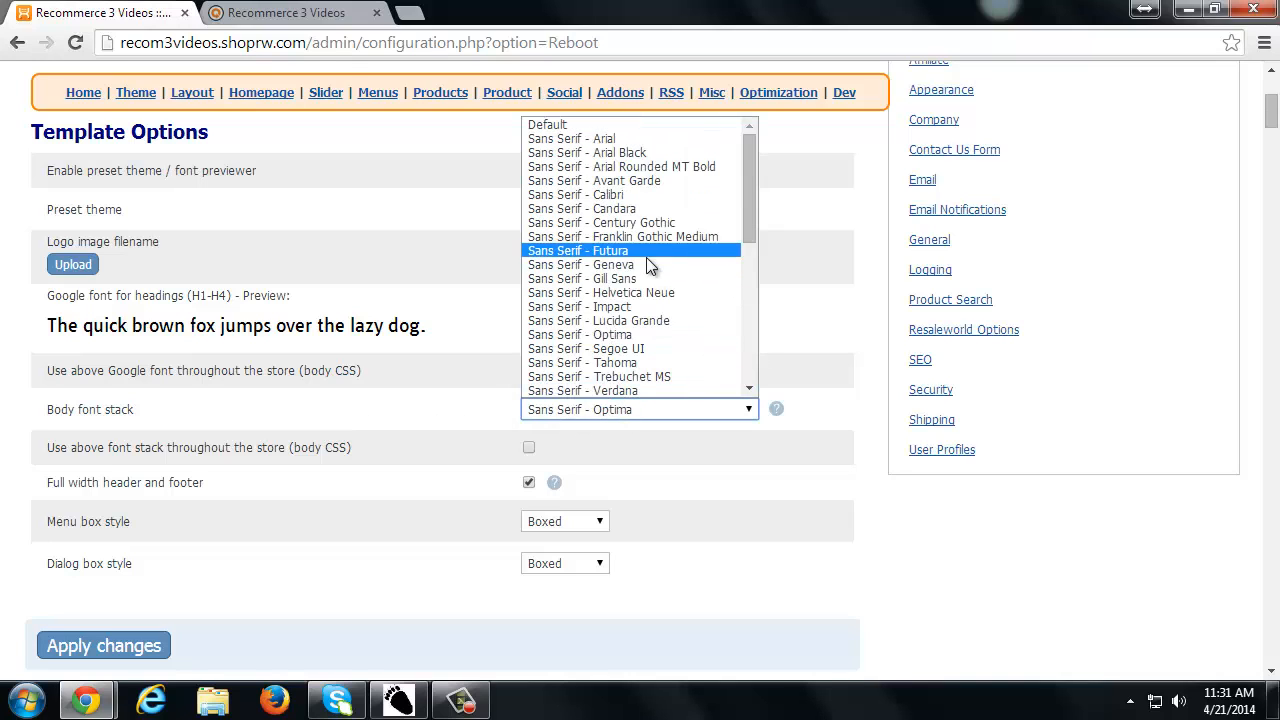
pyautogui.scroll(-5, 644, 260)
pyautogui.click(433, 410)
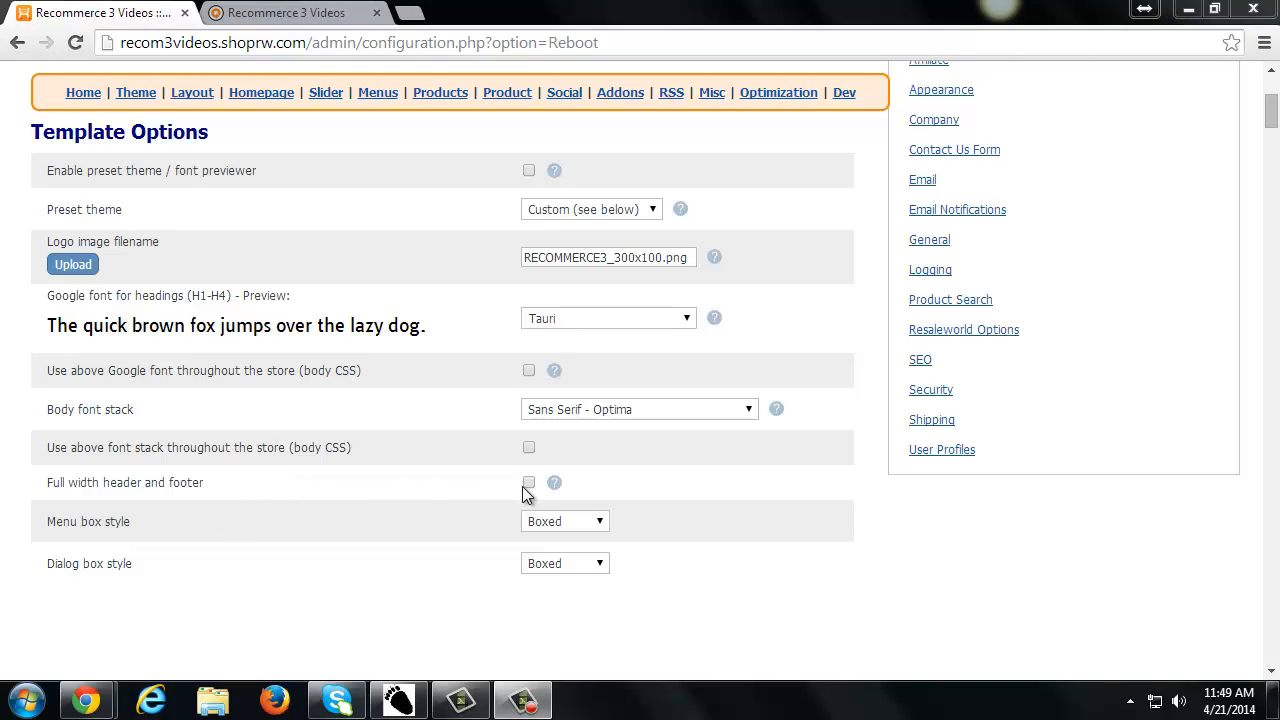
# Examine the storefront home page down to its footer with the full width header and footer option turned off.
pyautogui.click(300, 12)
pyautogui.scroll(-10, 246, 194)
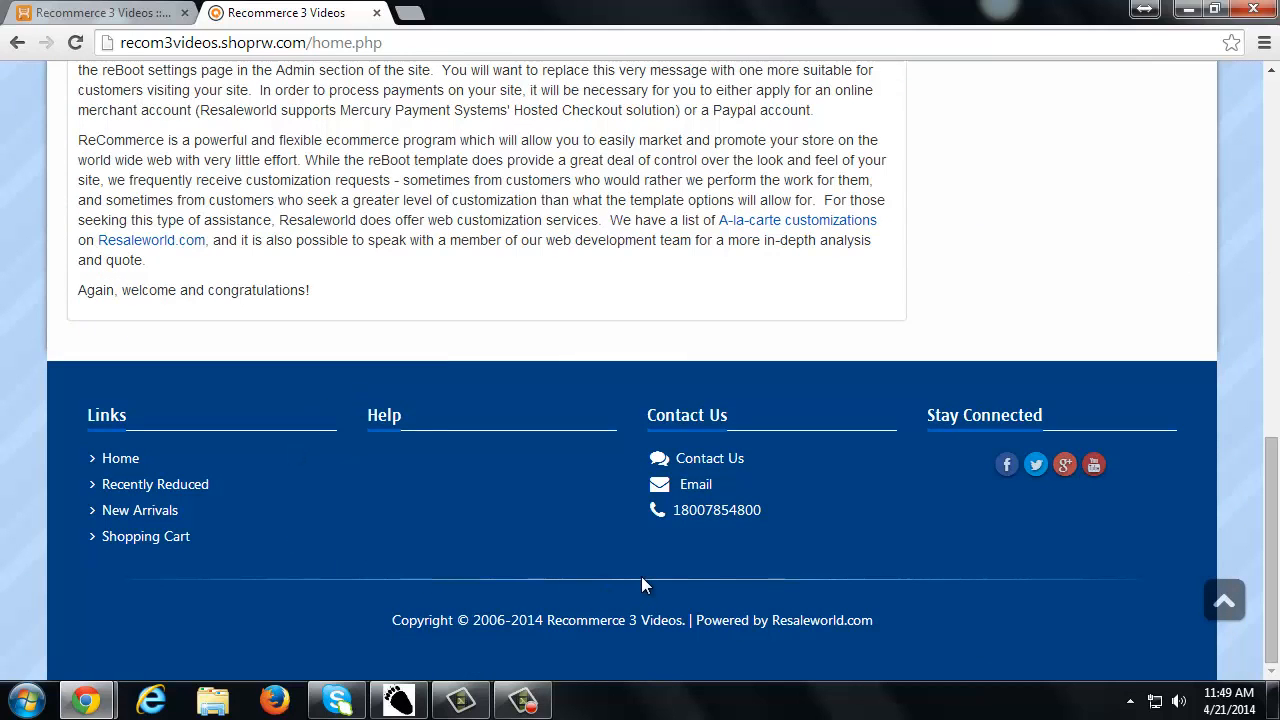
# Turn on the full width header and footer in the template settings and apply the changes.
pyautogui.click(60, 12)
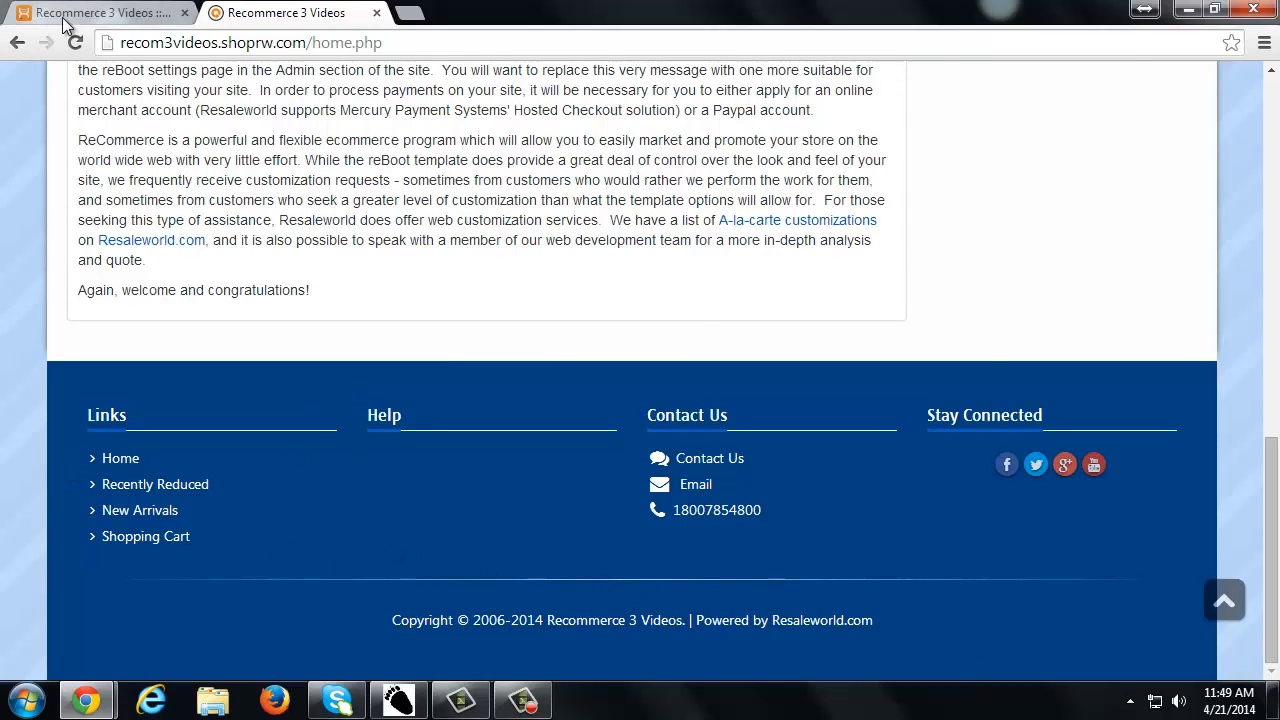
pyautogui.click(529, 483)
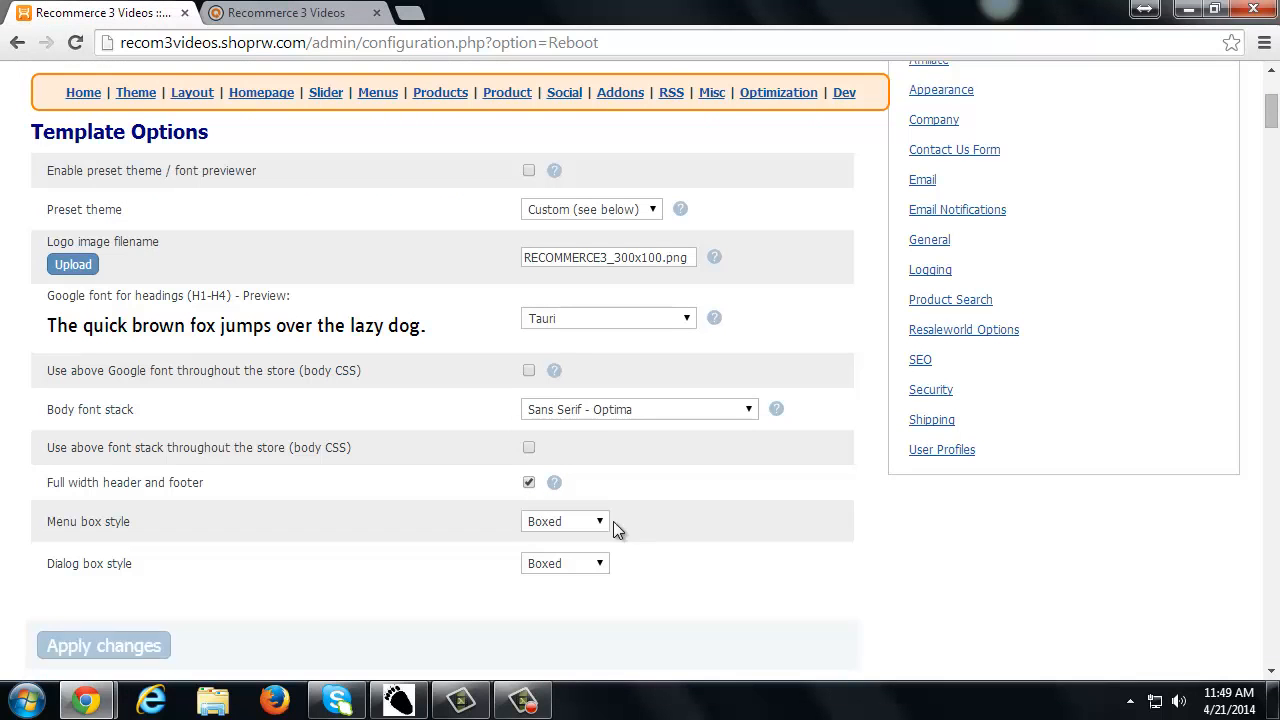
pyautogui.click(157, 648)
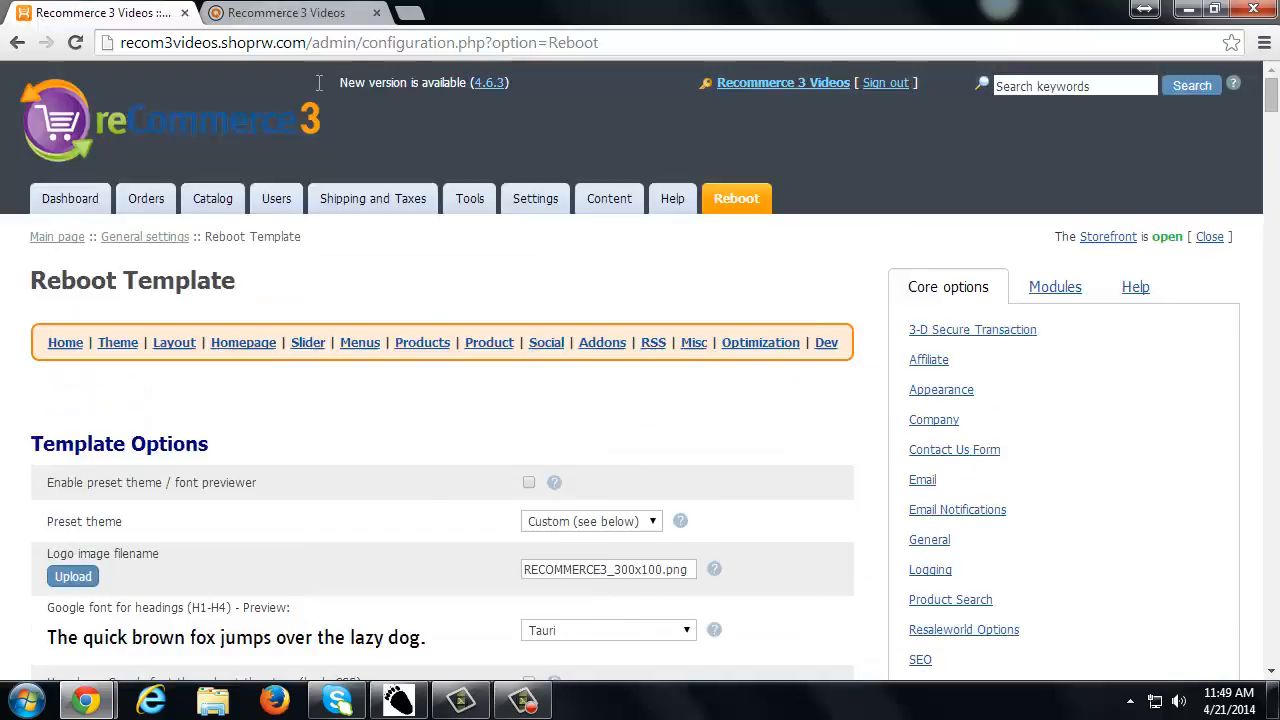
# Reload the storefront home page and check the width of its footer and header.
pyautogui.click(286, 12)
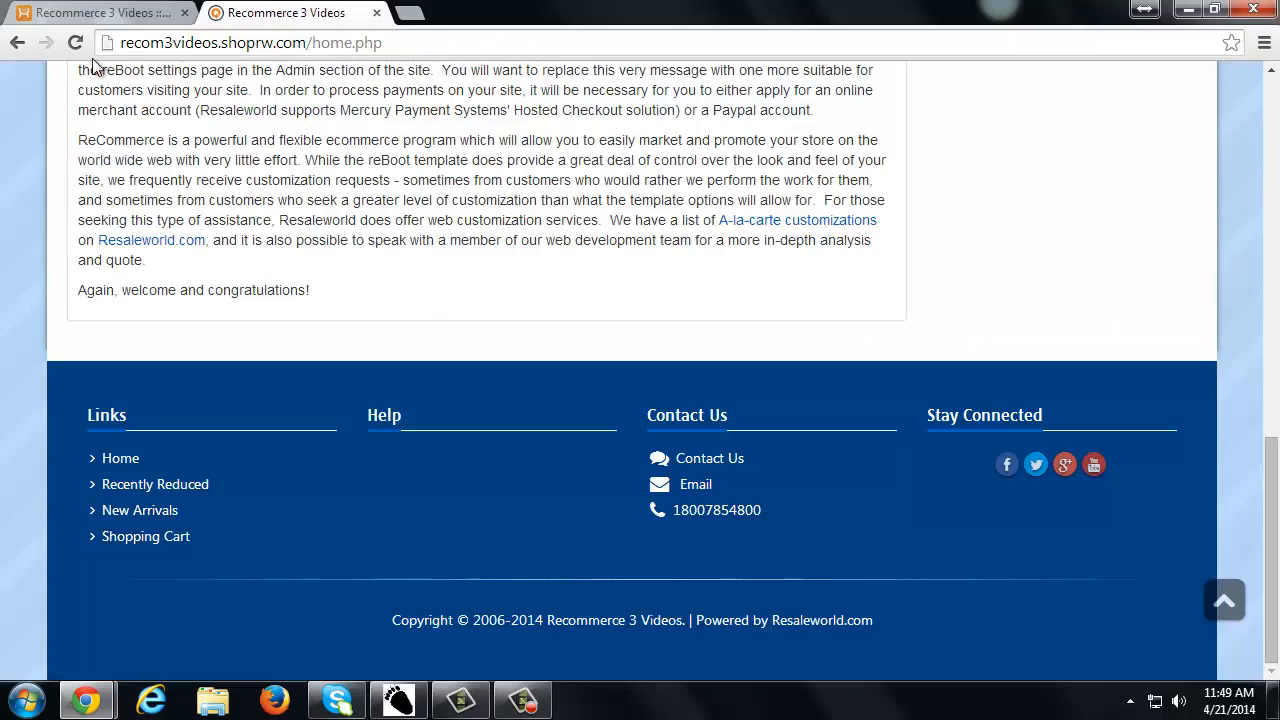
pyautogui.click(75, 42)
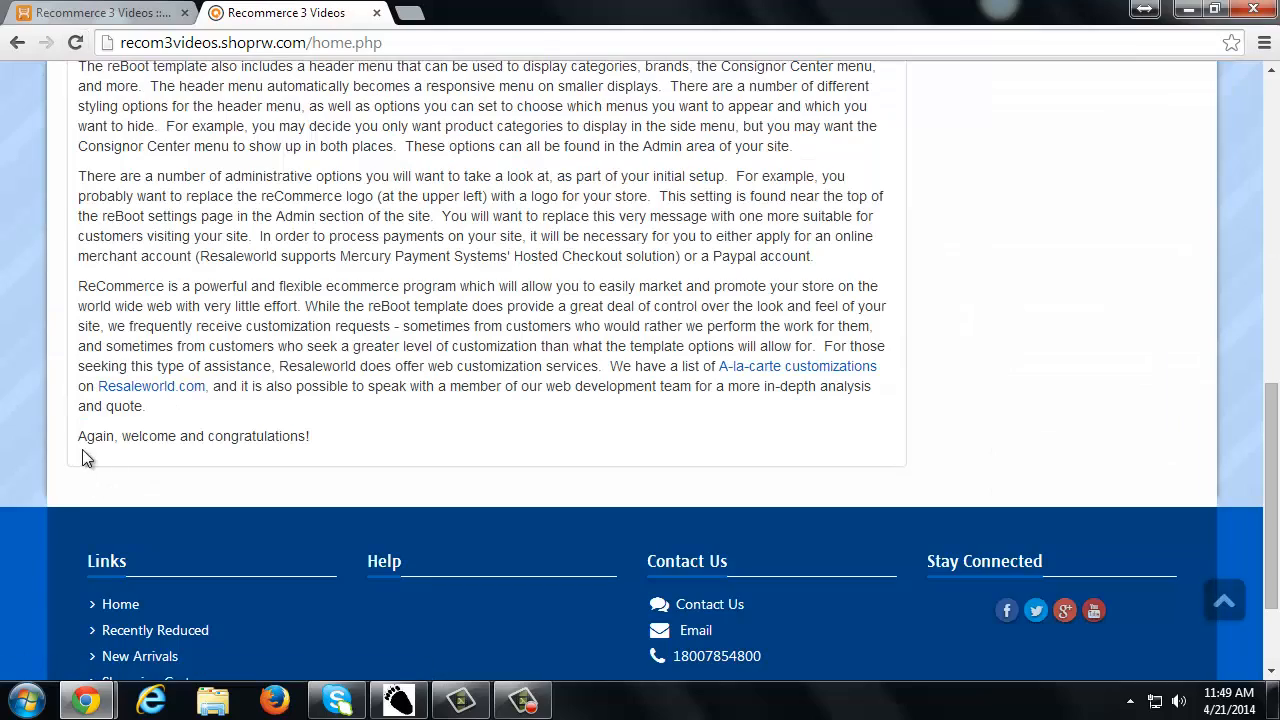
pyautogui.scroll(10, 1238, 498)
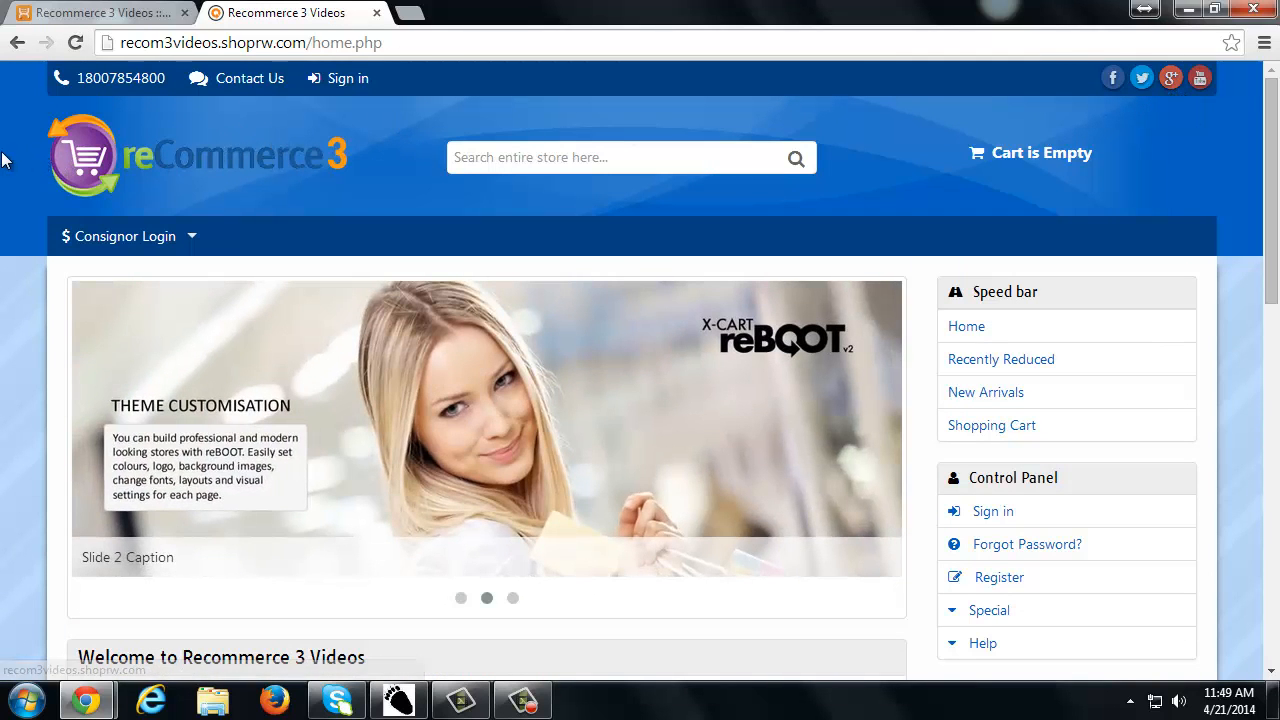
# Return to the template settings and choose Boxed as the menu box style.
pyautogui.click(95, 12)
pyautogui.scroll(-10, 397, 441)
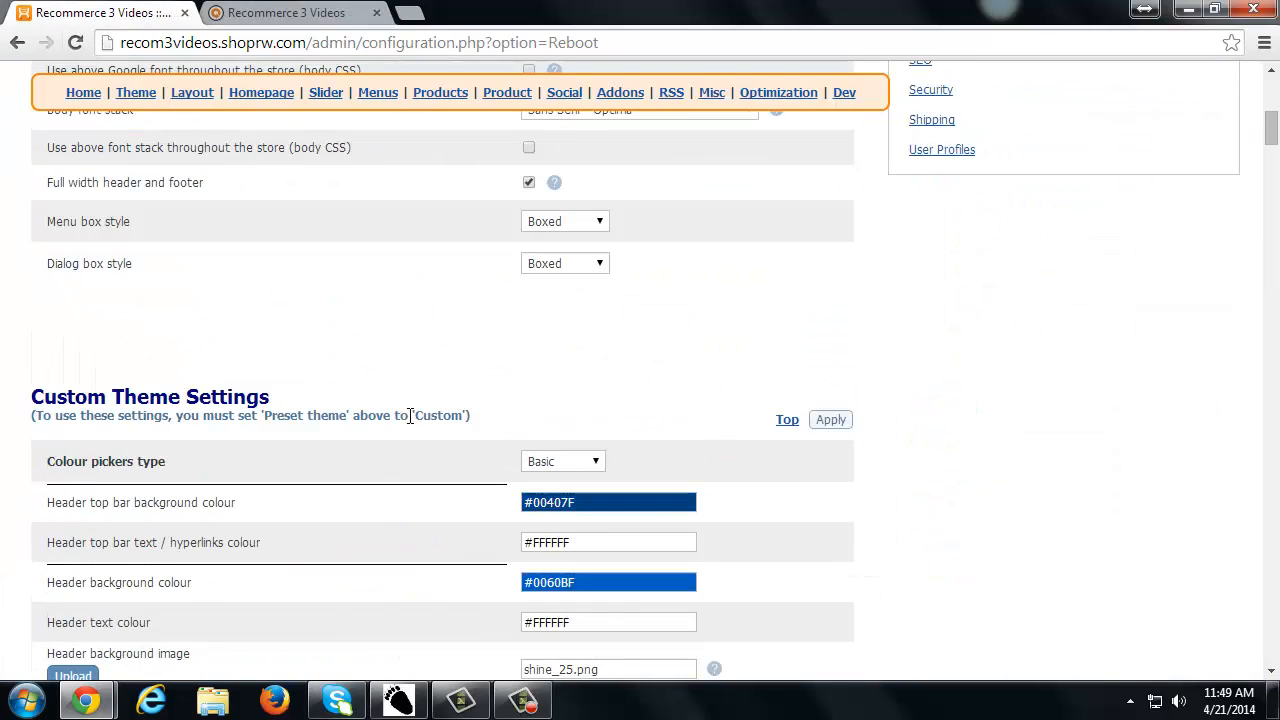
pyautogui.scroll(1, 410, 422)
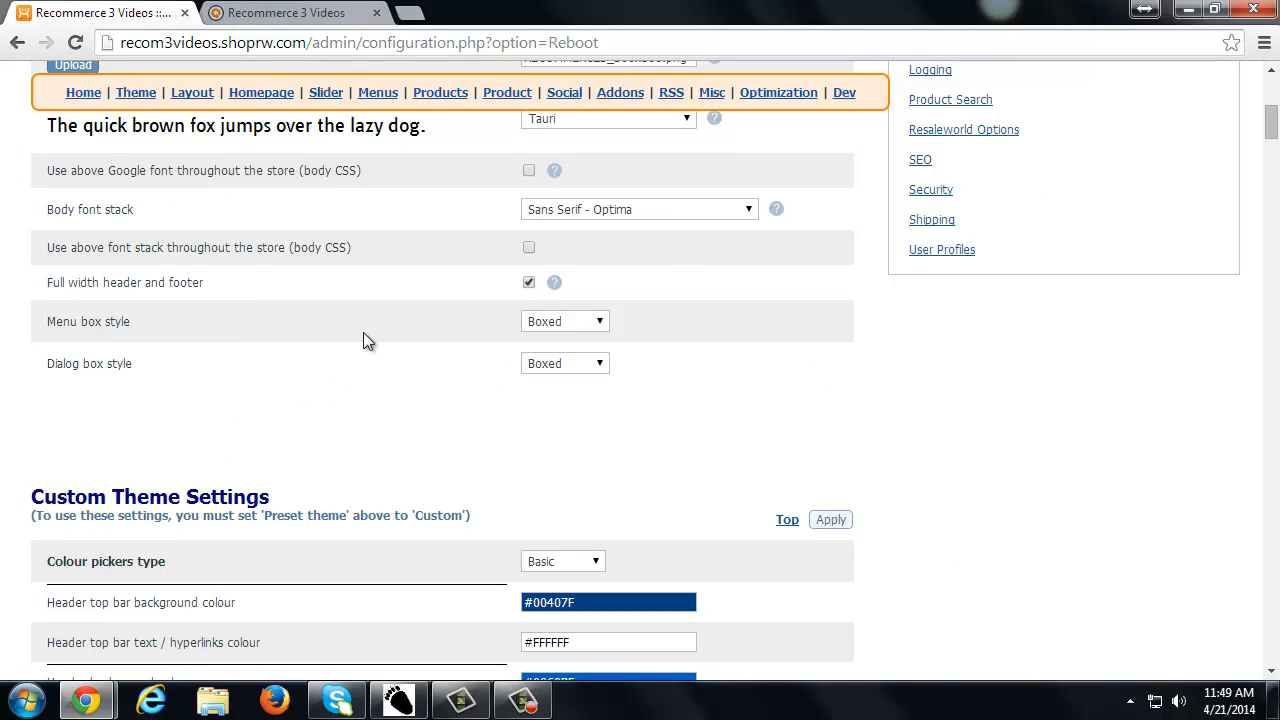
pyautogui.click(572, 323)
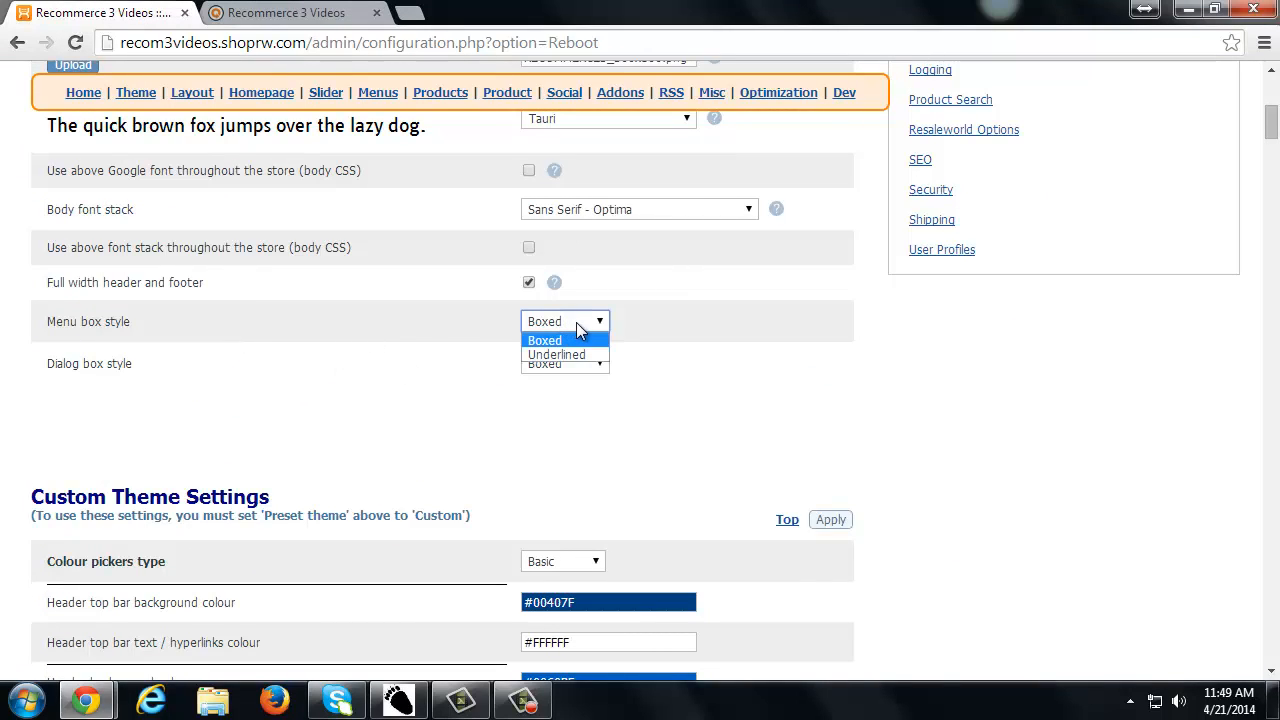
pyautogui.click(548, 341)
pyautogui.scroll(-1, 568, 397)
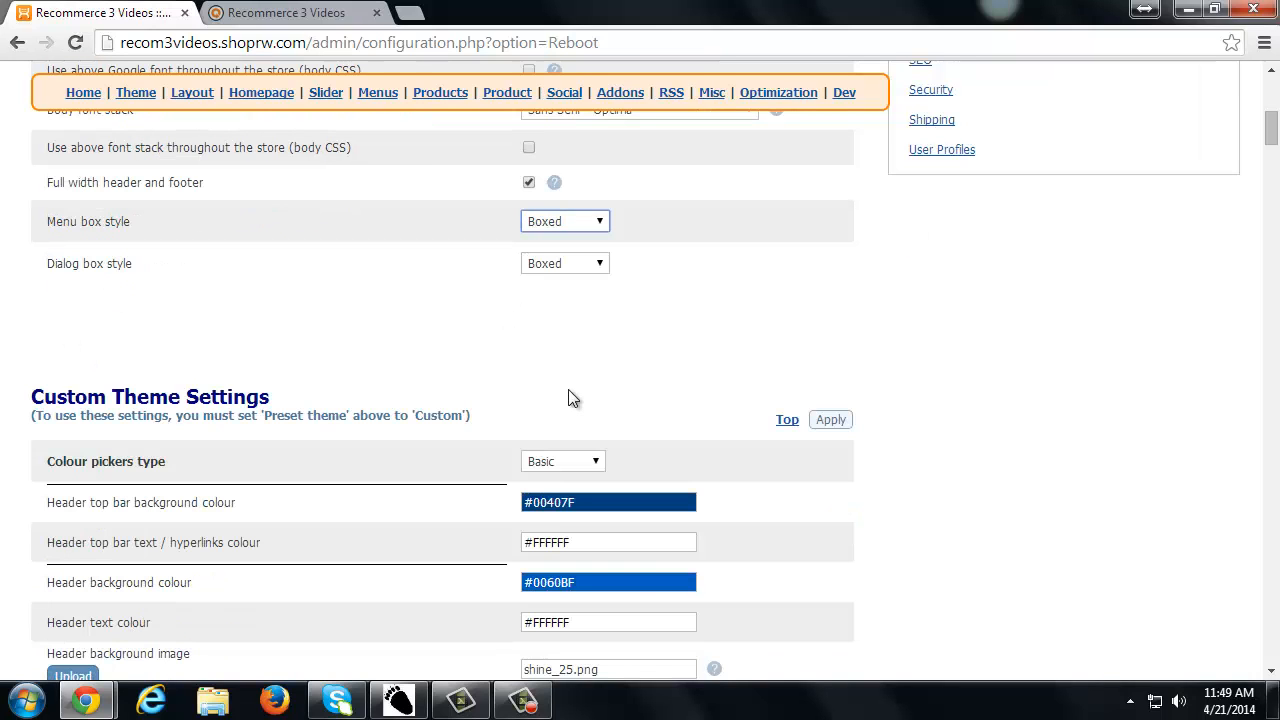
# Keep the colour pickers type on Basic and inspect the picker for the header top bar background colour.
pyautogui.scroll(-3, 568, 397)
pyautogui.scroll(1, 580, 393)
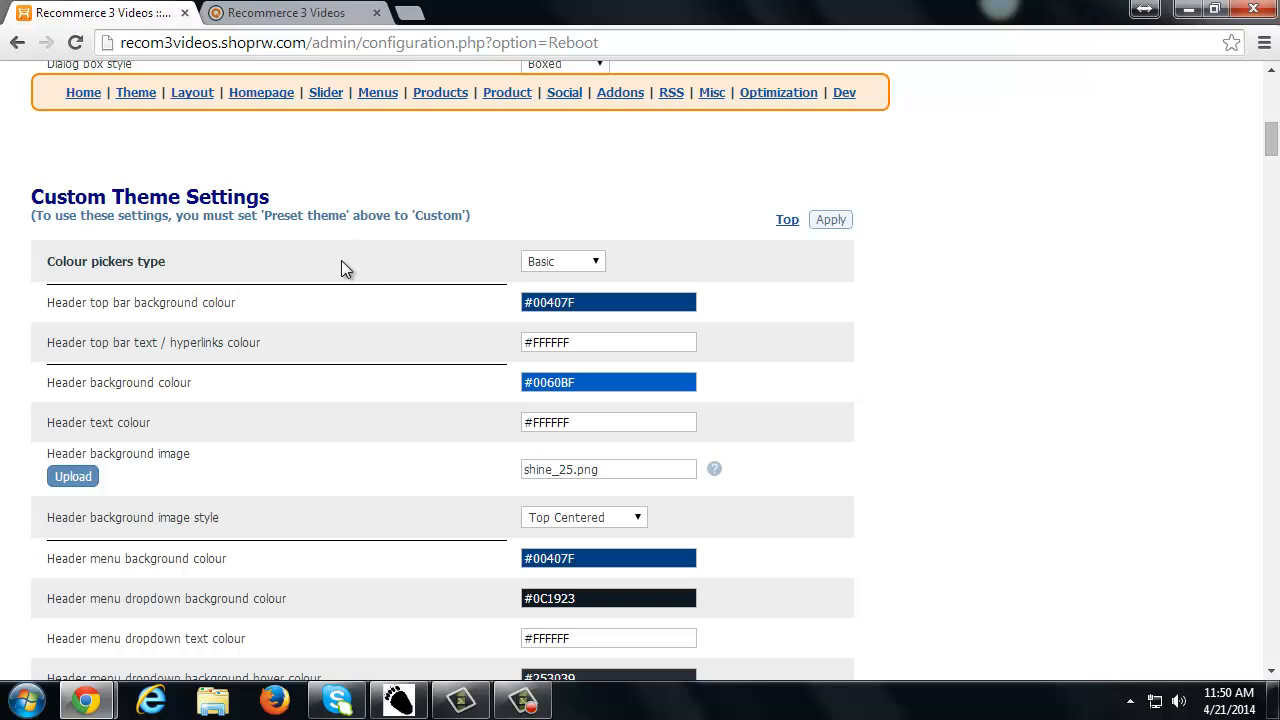
pyautogui.click(588, 264)
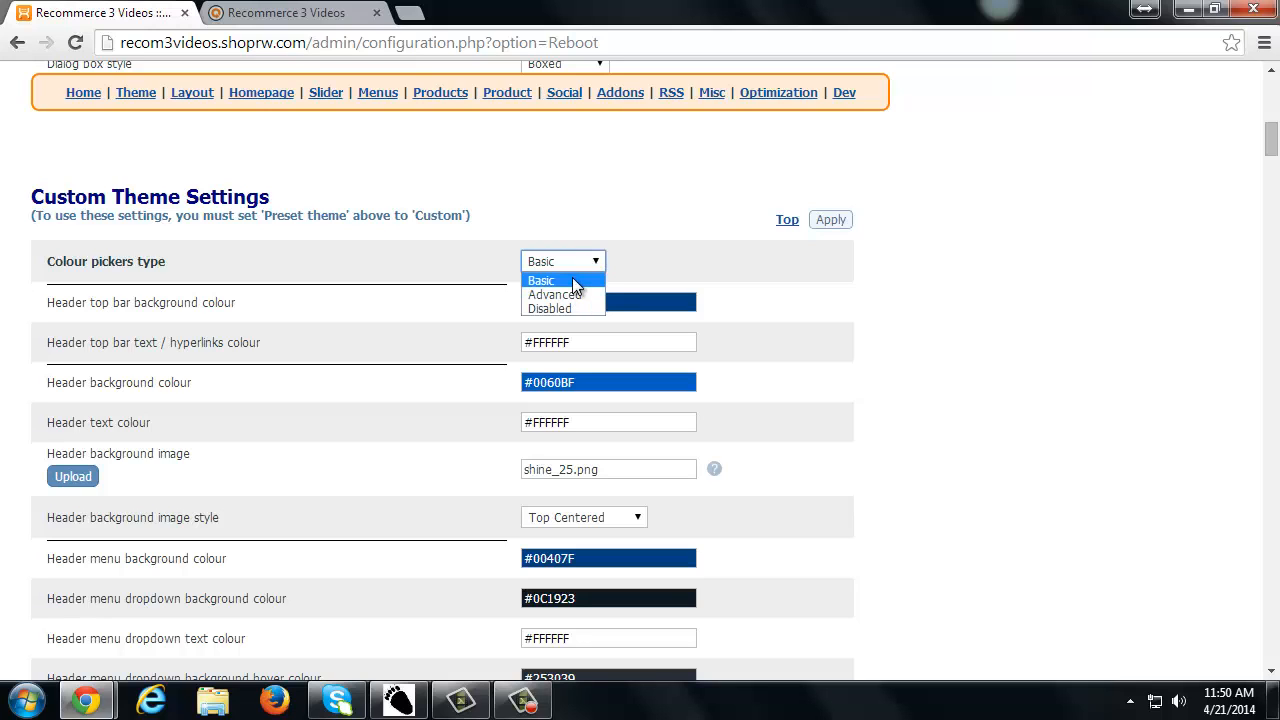
pyautogui.click(572, 280)
pyautogui.click(580, 300)
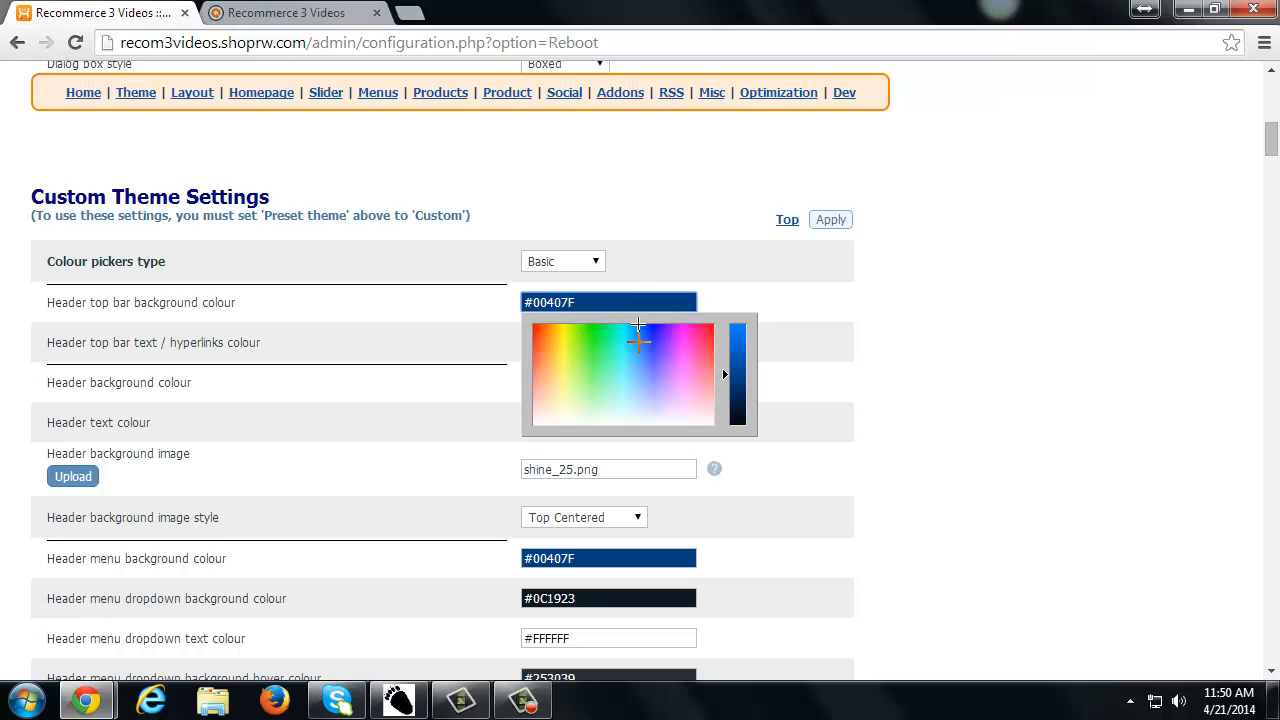
pyautogui.click(814, 337)
# Set the colour pickers type to Advanced in the custom theme settings and apply the changes.
pyautogui.click(556, 266)
pyautogui.click(565, 298)
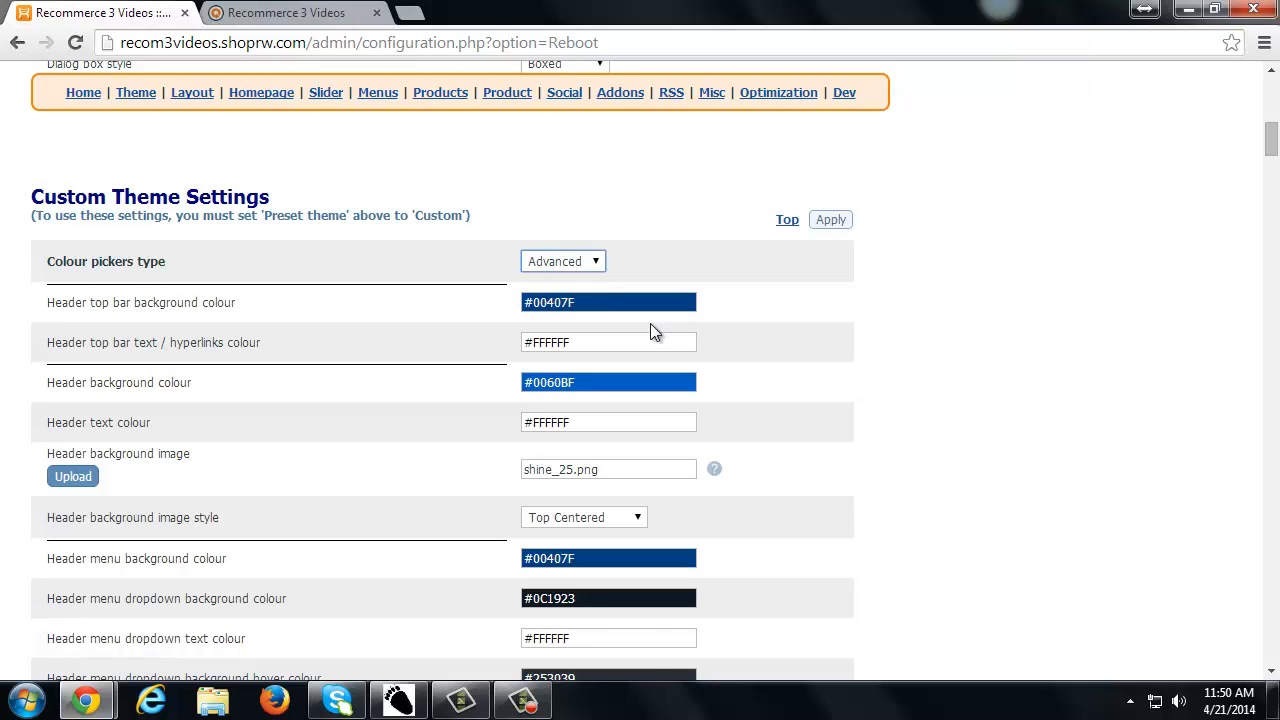
pyautogui.click(630, 302)
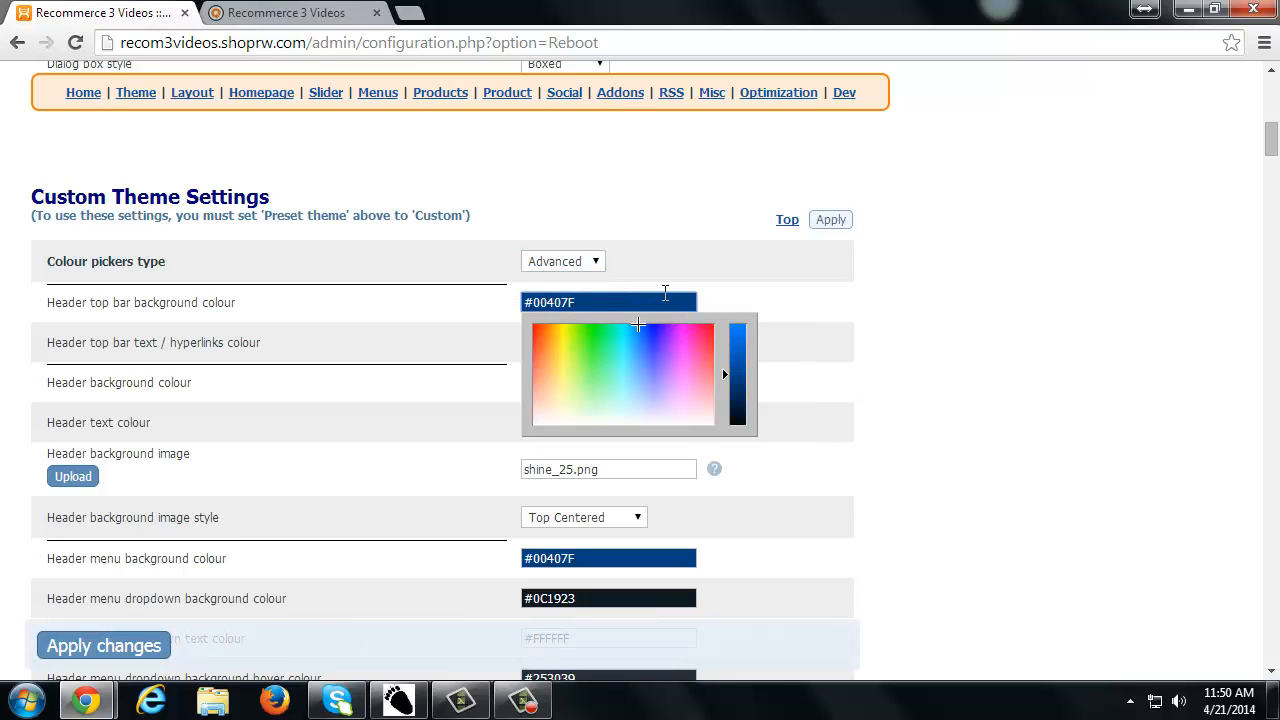
pyautogui.click(165, 655)
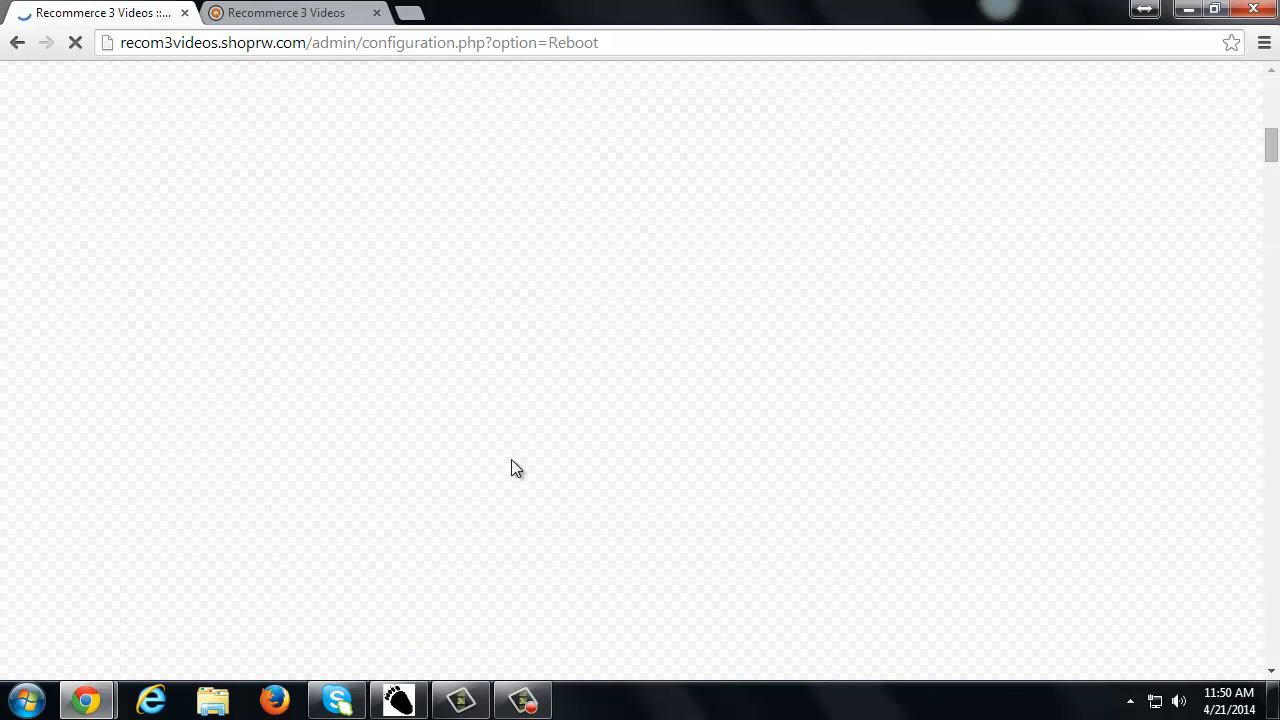
# Inspect the advanced colour picker for the header top bar background colour without changing the colour.
pyautogui.scroll(-2, 543, 443)
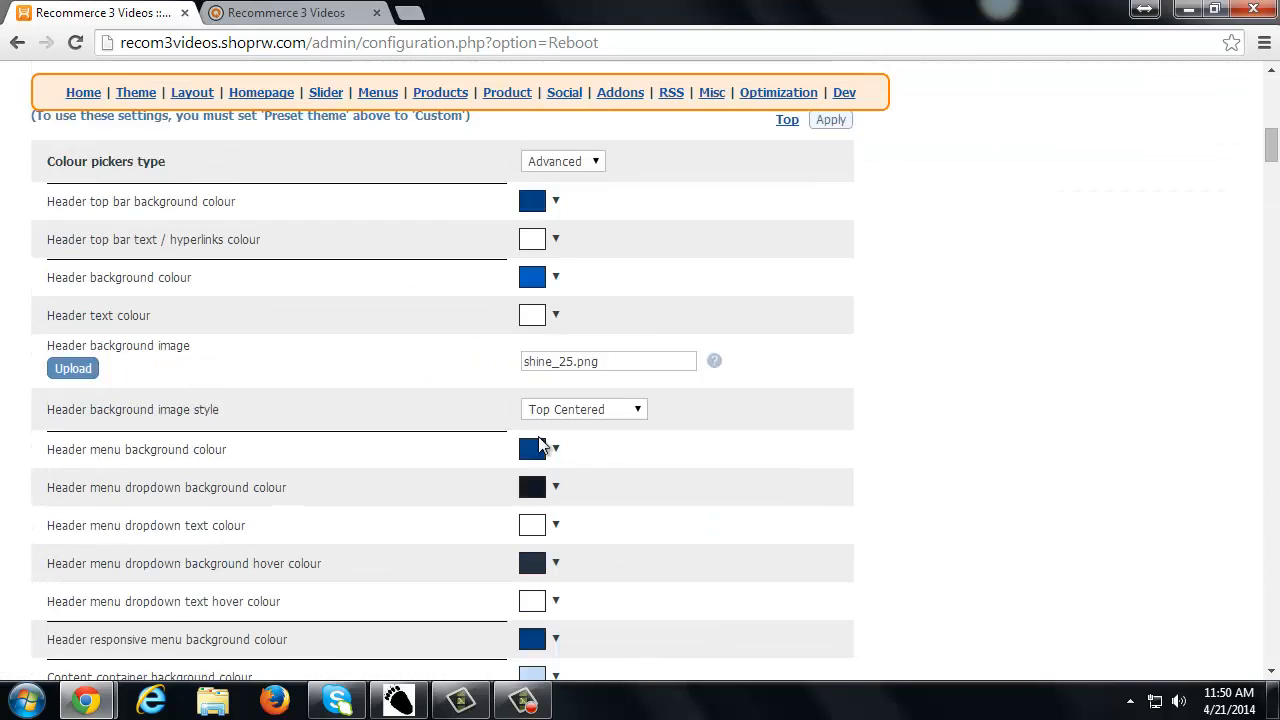
pyautogui.scroll(1, 546, 357)
pyautogui.click(553, 304)
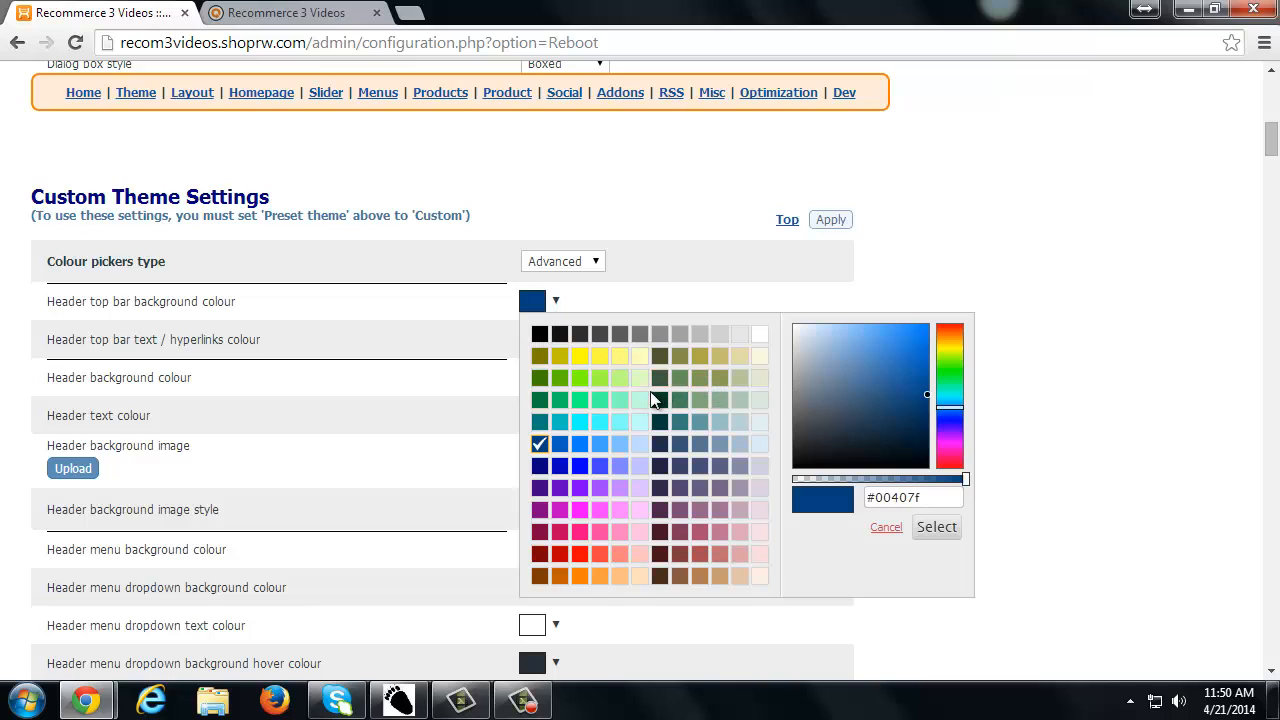
pyautogui.click(895, 503)
pyautogui.click(995, 360)
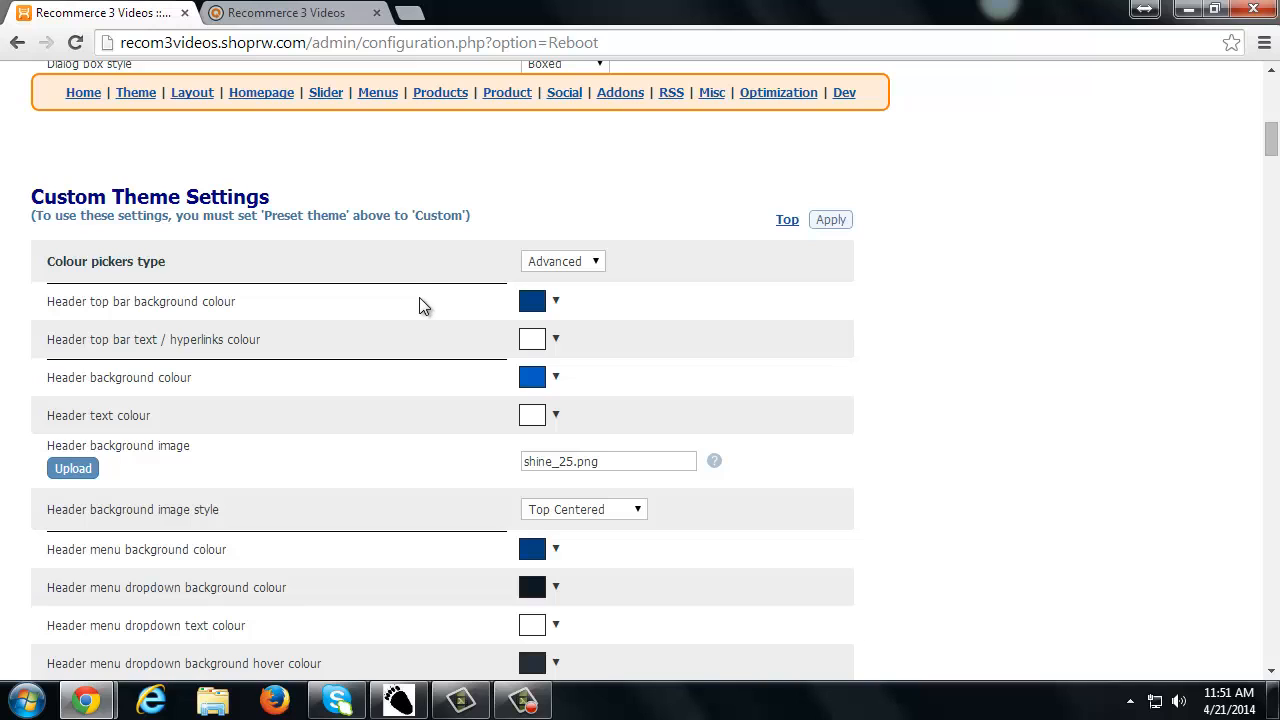
# Open the backgrounds folder linked in the header background image help and browse the available shine images.
pyautogui.scroll(-1, 372, 335)
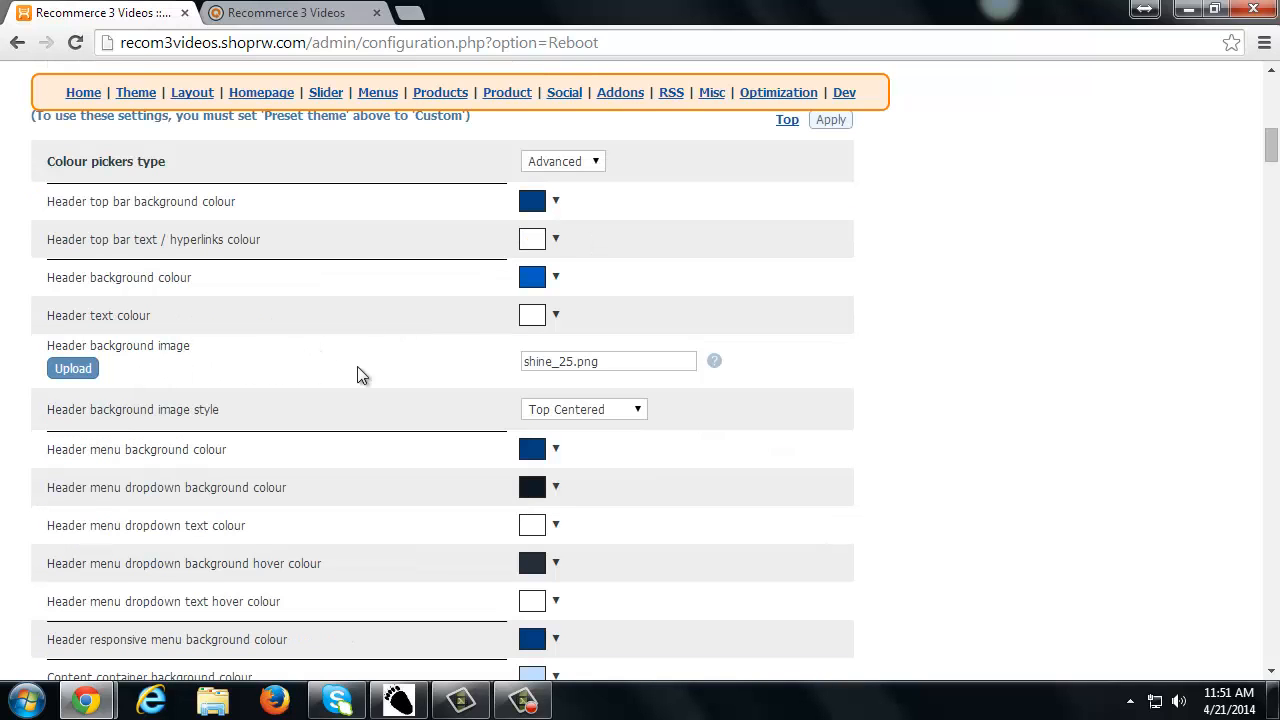
pyautogui.moveTo(608, 363); pyautogui.dragTo(314, 369)
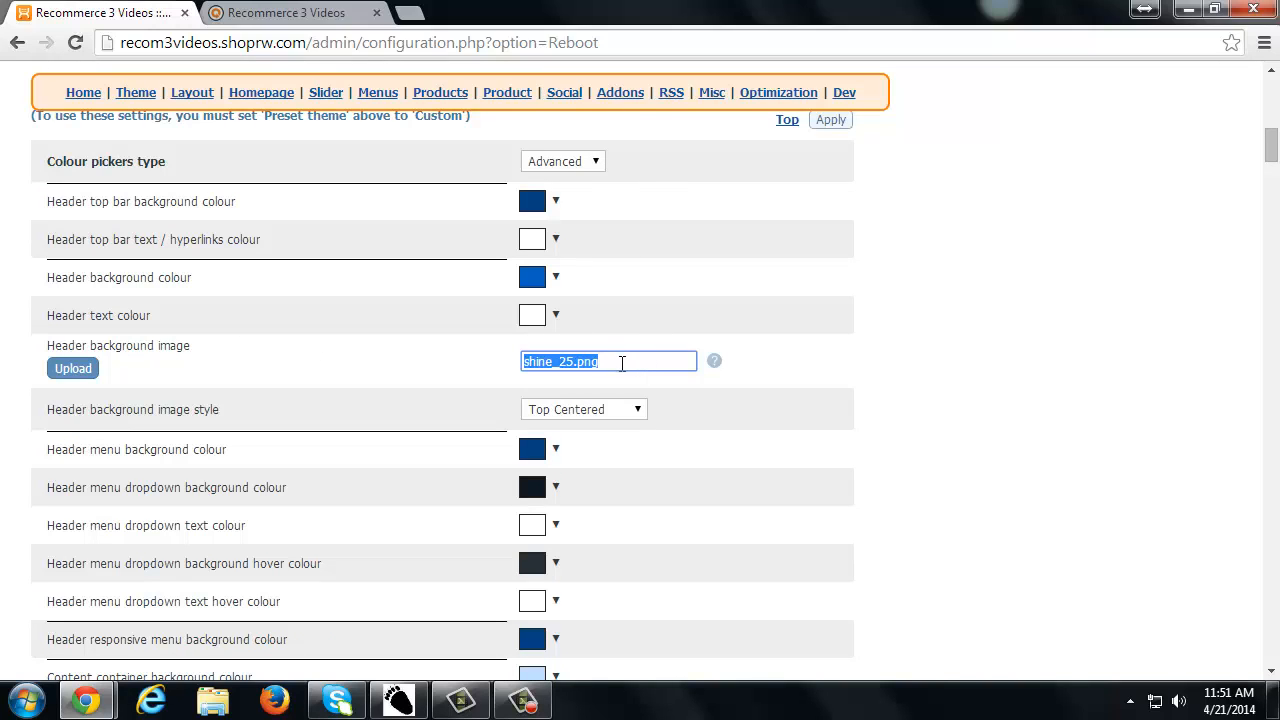
pyautogui.moveTo(714, 361)
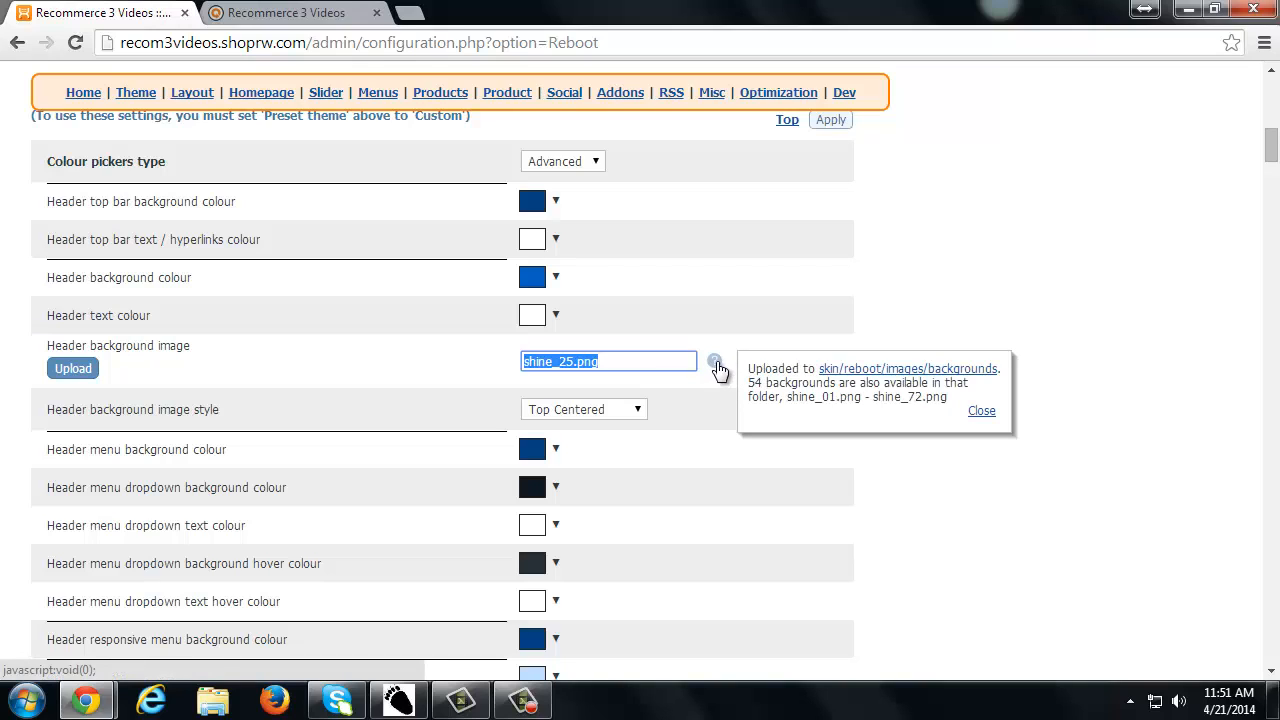
pyautogui.click(868, 370)
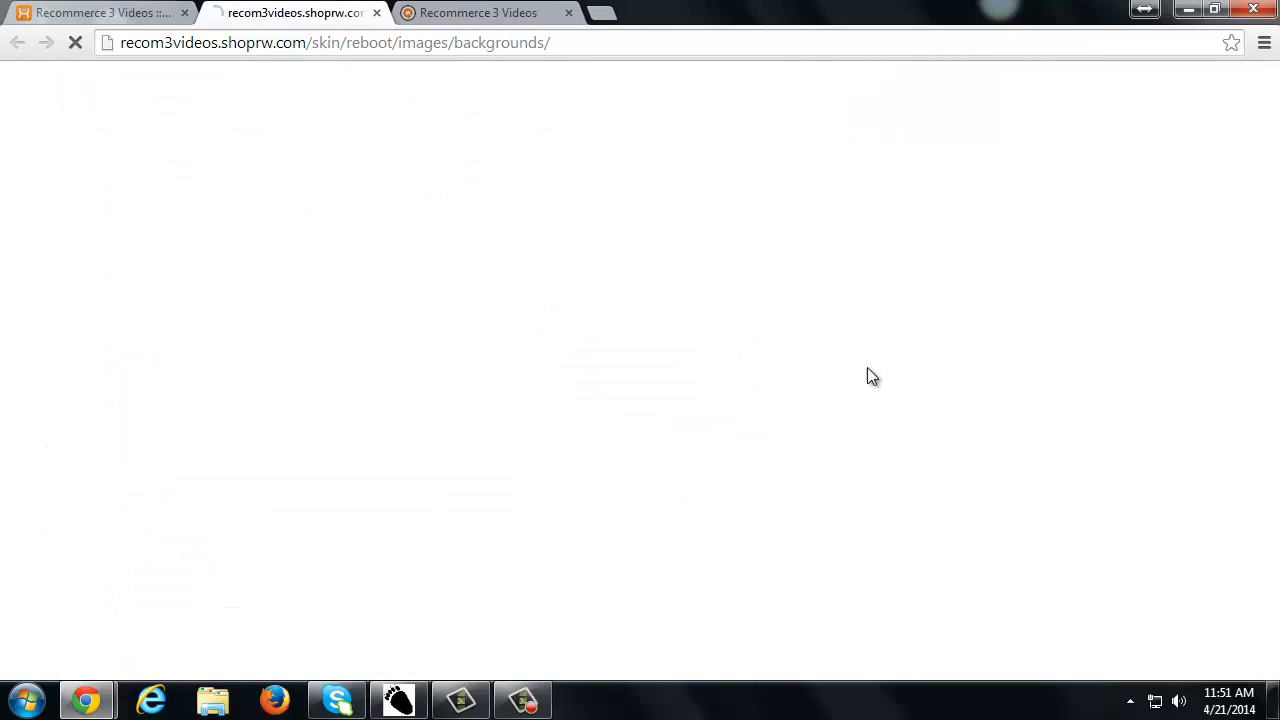
pyautogui.scroll(-2, 630, 345)
pyautogui.scroll(-13, 624, 345)
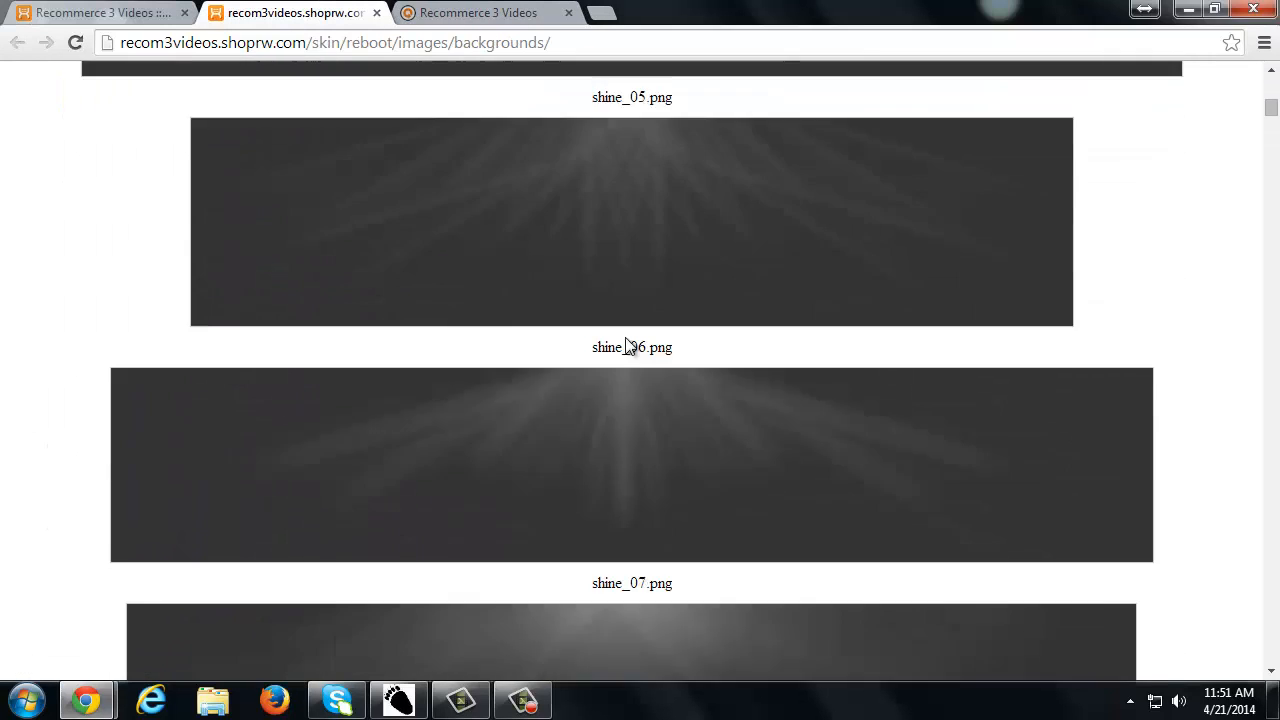
pyautogui.scroll(-12, 627, 337)
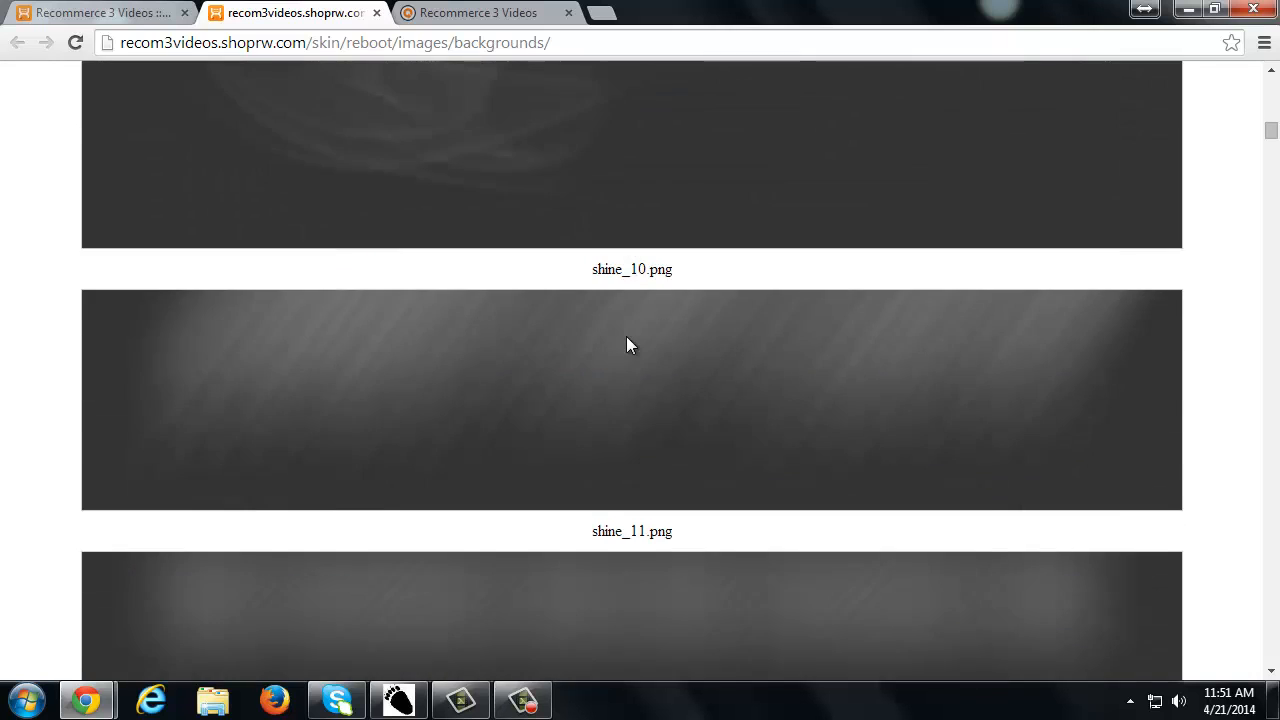
pyautogui.scroll(20, 633, 339)
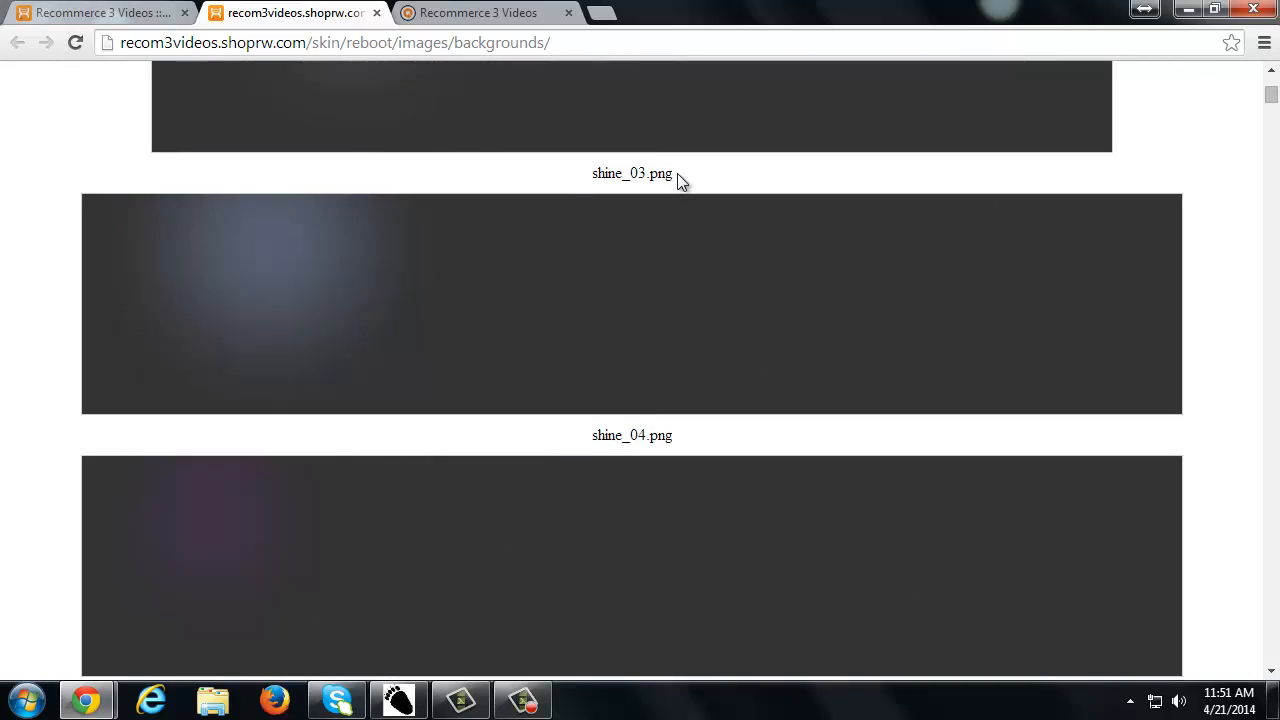
# Copy the file name shine_03.png from the backgrounds page and set it as the header background image.
pyautogui.moveTo(679, 181); pyautogui.dragTo(589, 180)
pyautogui.rightClick(647, 178)
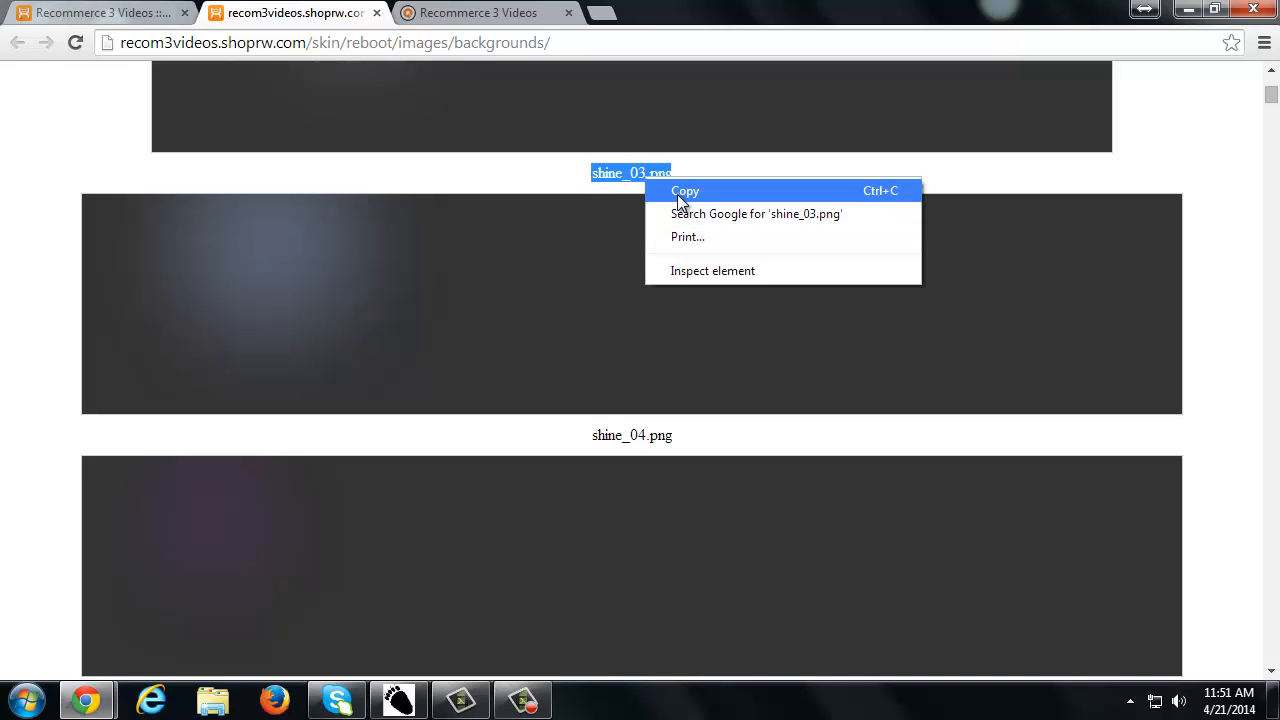
pyautogui.click(680, 191)
pyautogui.click(160, 13)
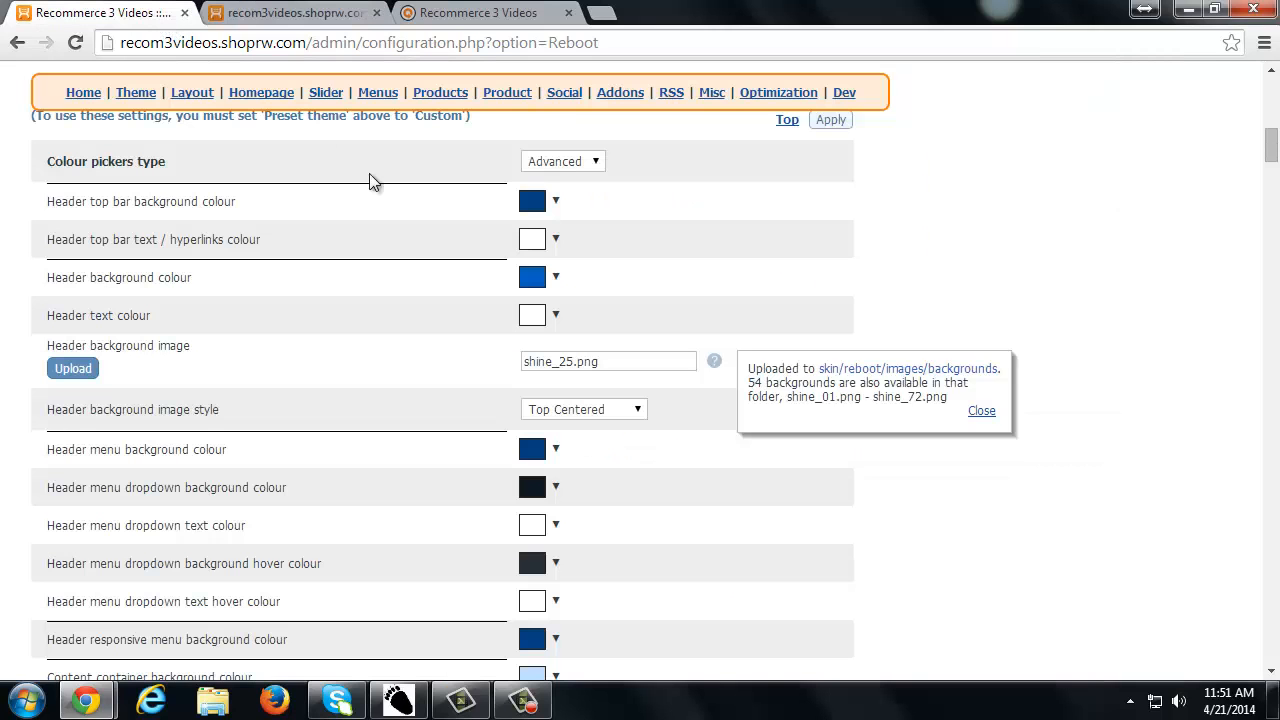
pyautogui.tripleClick(586, 364)
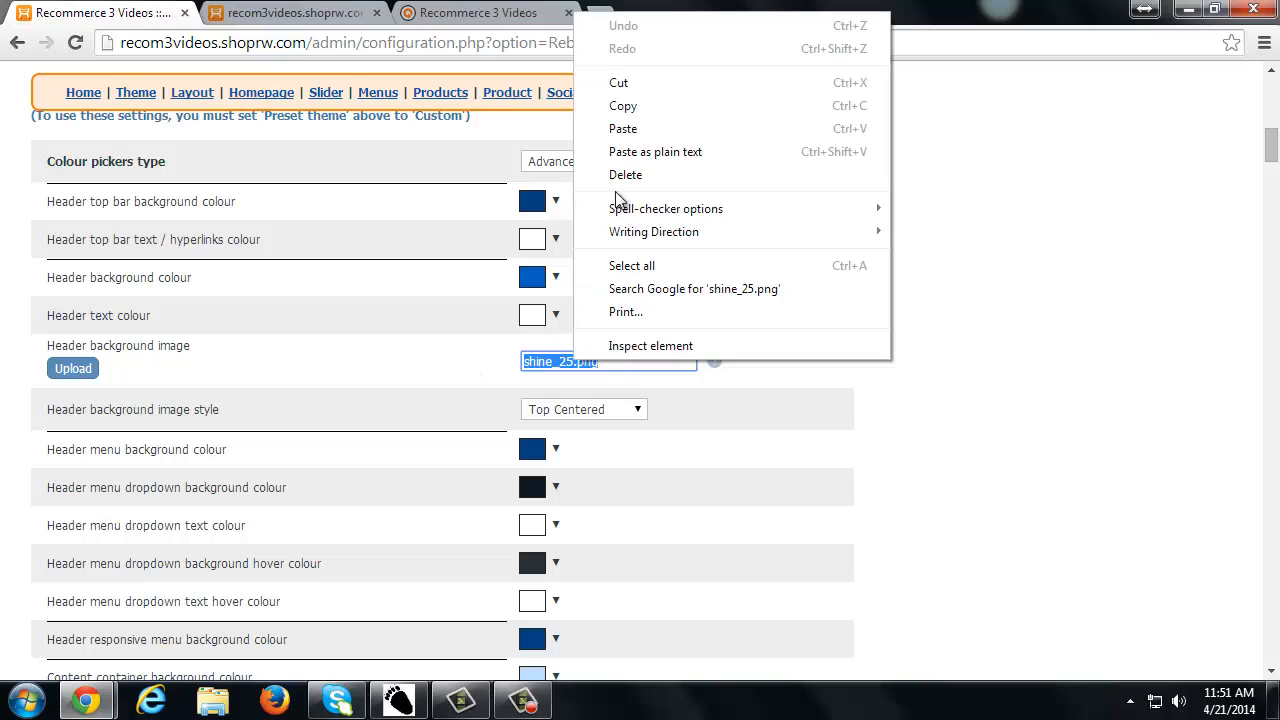
pyautogui.click(623, 128)
# Inspect the colour picker for the header menu background colour and close it without choosing a colour.
pyautogui.scroll(-2, 315, 437)
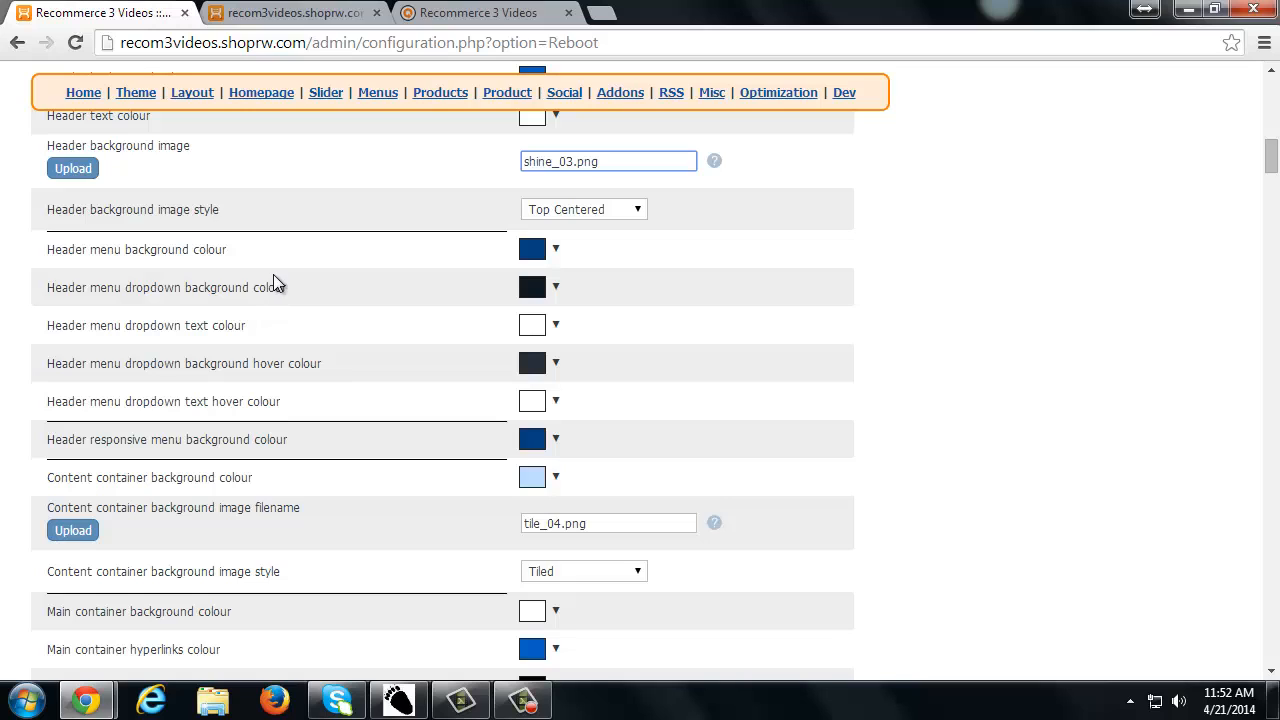
pyautogui.click(557, 252)
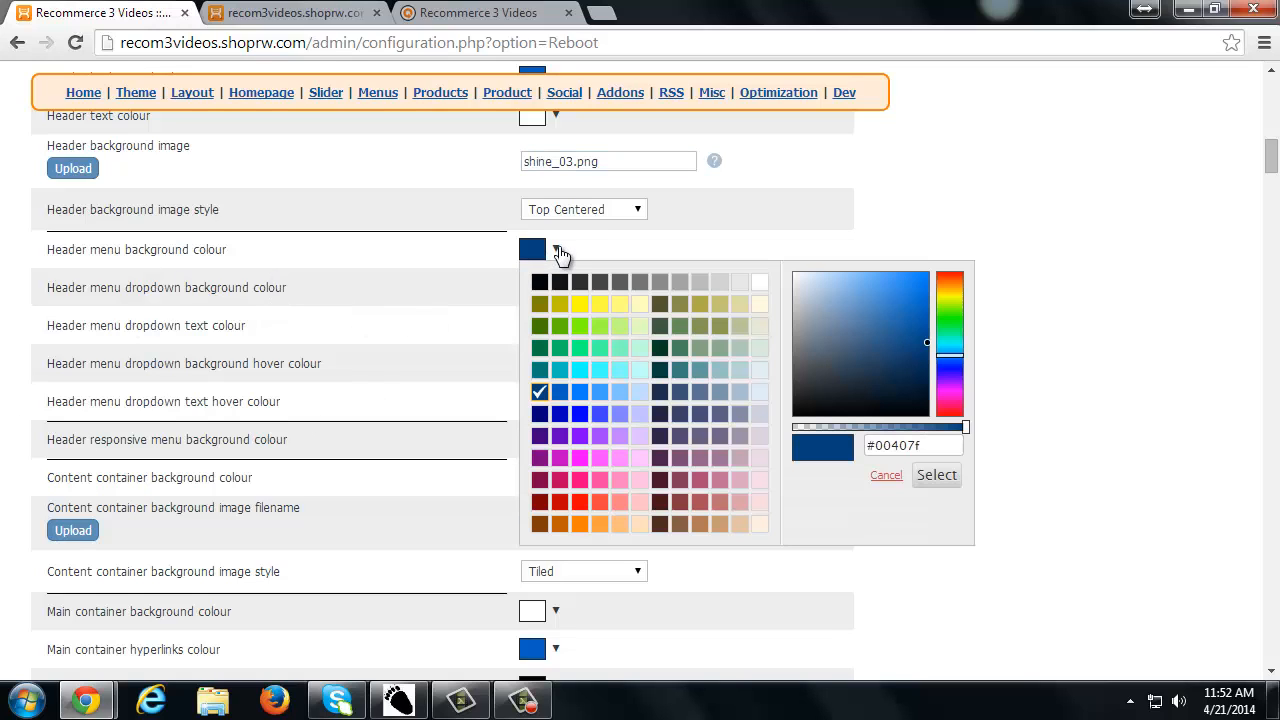
pyautogui.click(479, 330)
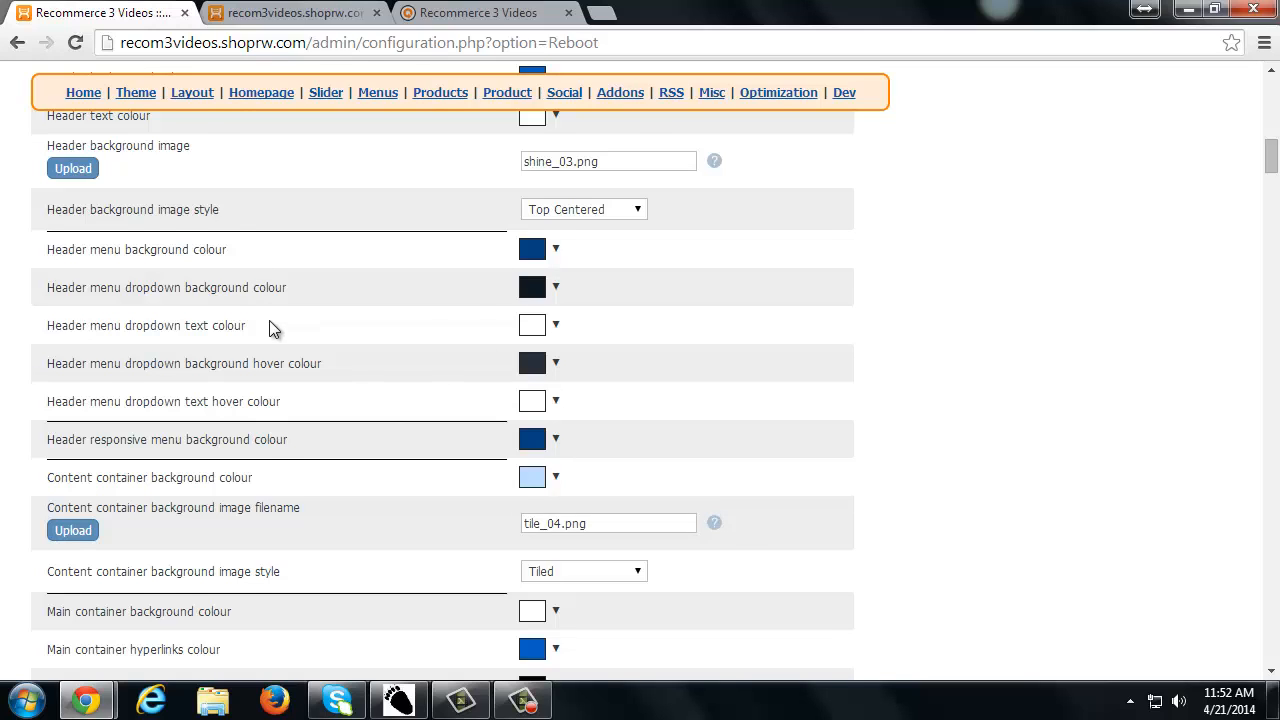
# Open the backgrounds folder from the content container background image help and browse the tile images.
pyautogui.scroll(-1, 290, 345)
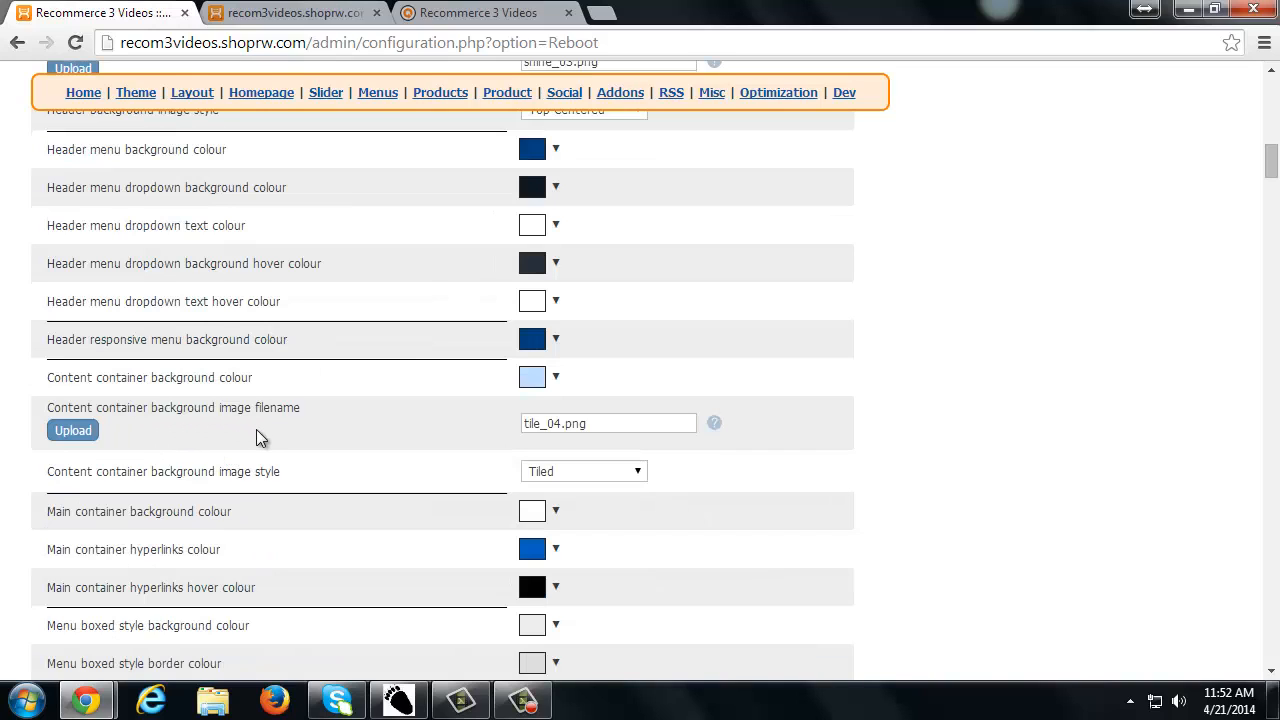
pyautogui.click(714, 424)
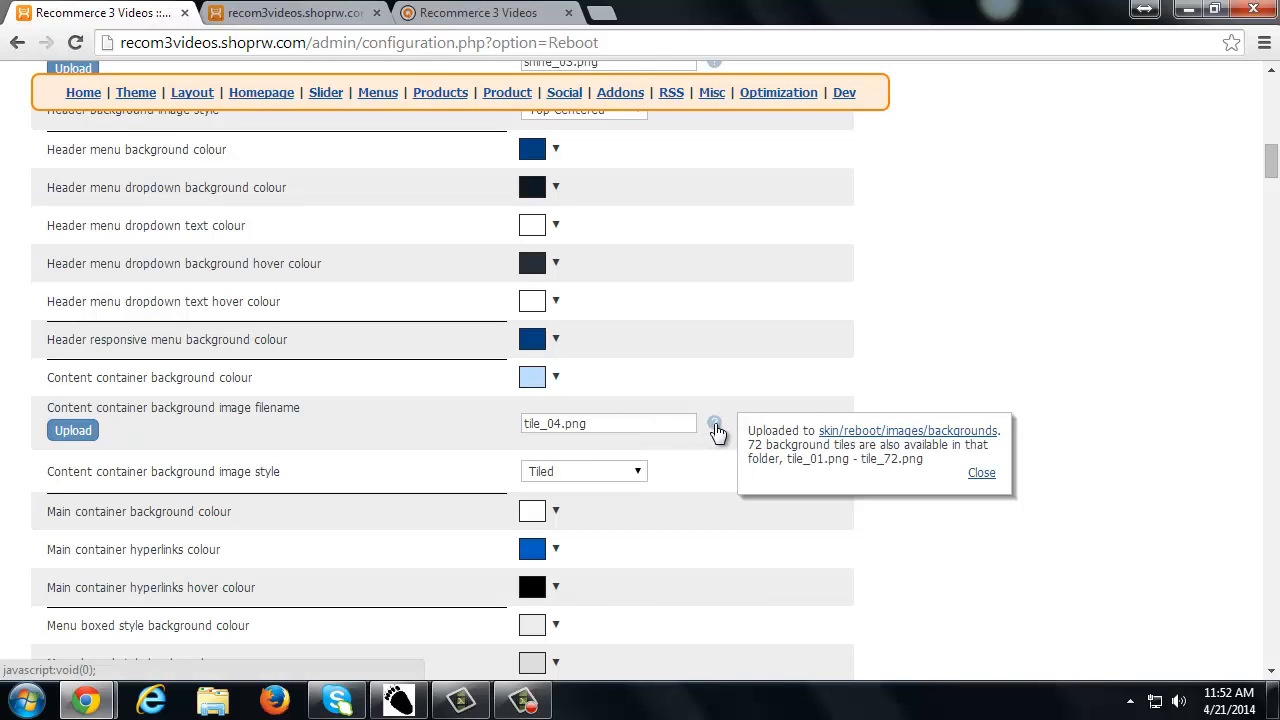
pyautogui.click(856, 432)
pyautogui.scroll(-4, 609, 300)
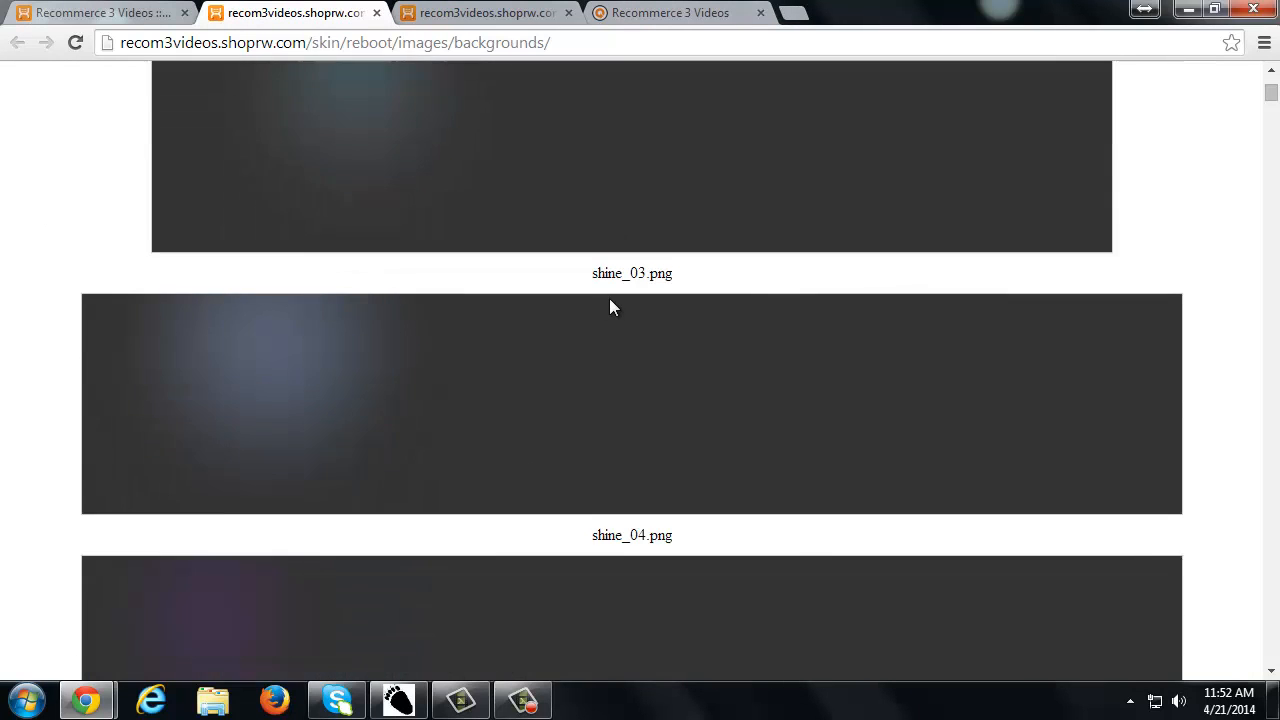
pyautogui.scroll(3, 610, 300)
pyautogui.scroll(1, 619, 310)
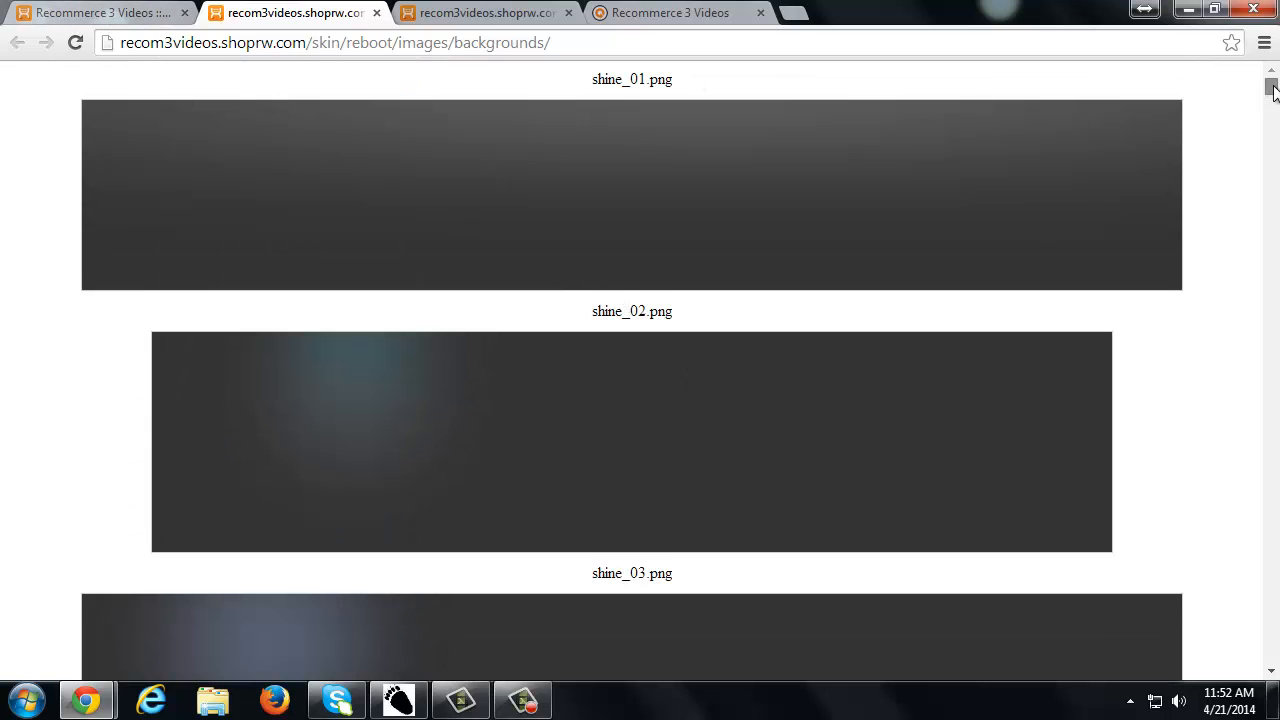
pyautogui.moveTo(1270, 90); pyautogui.dragTo(1273, 573)
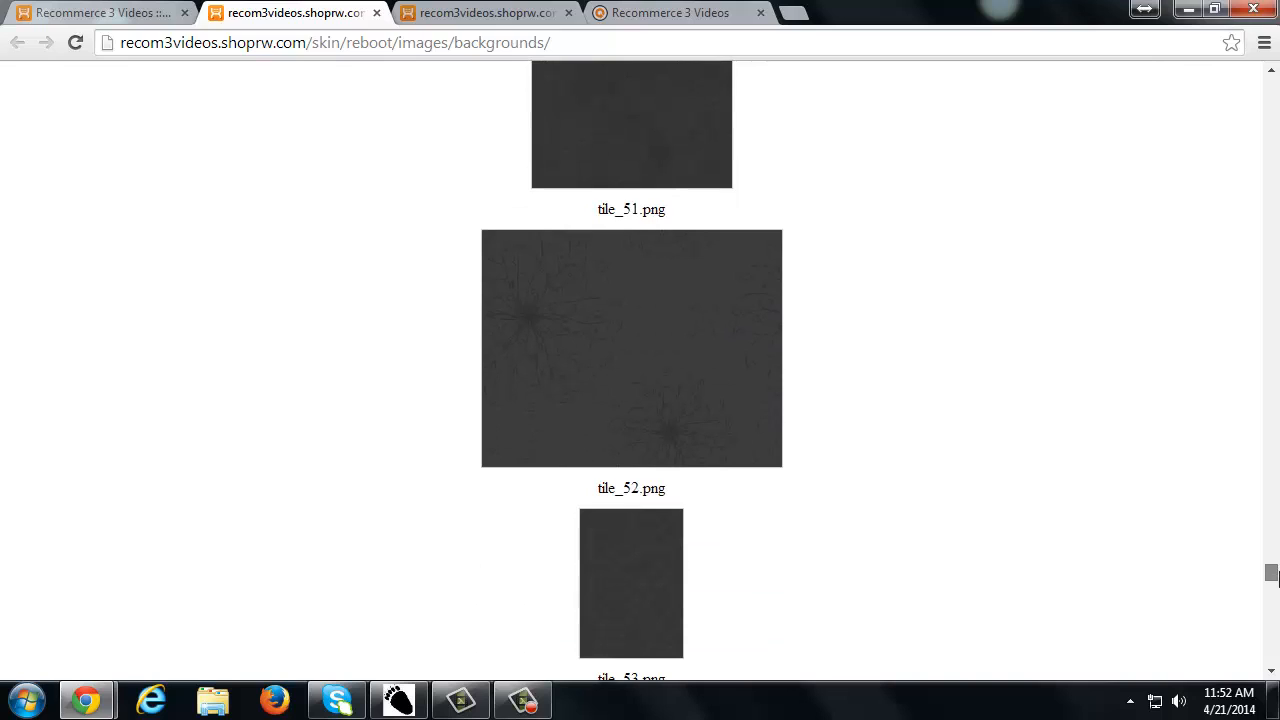
pyautogui.moveTo(1273, 573); pyautogui.dragTo(1273, 575)
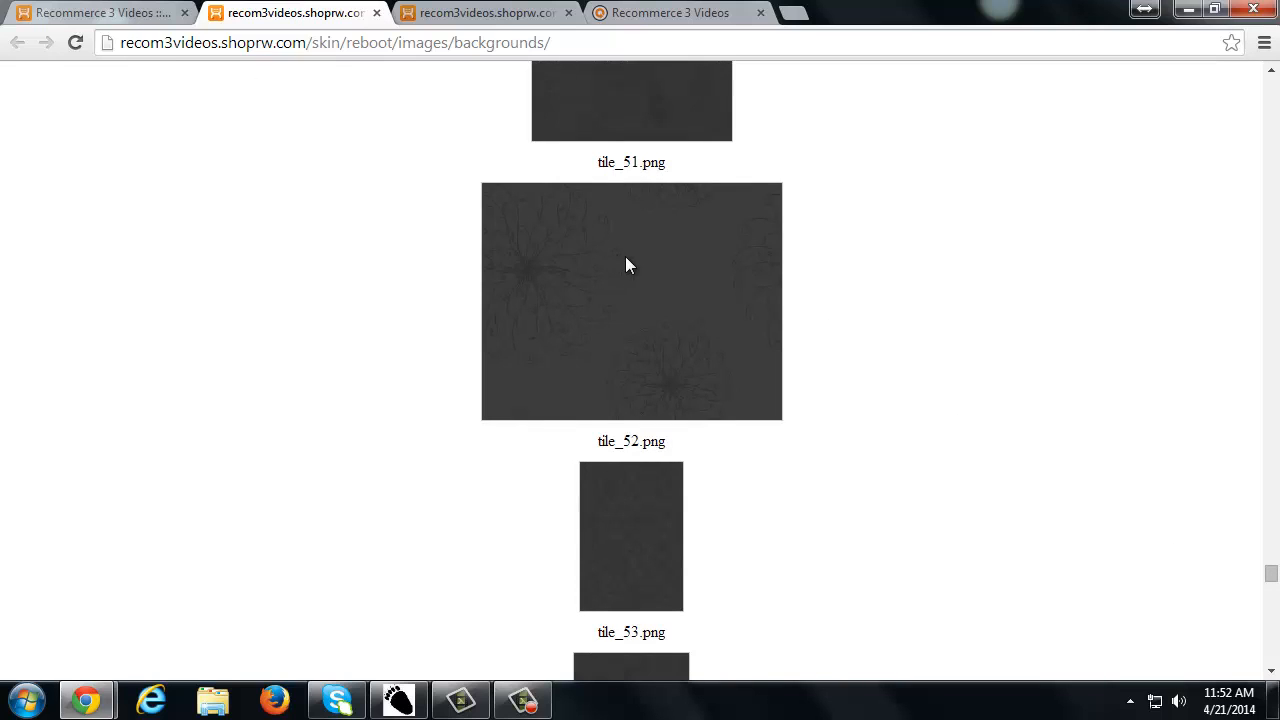
pyautogui.scroll(-2, 638, 272)
pyautogui.scroll(-2, 645, 300)
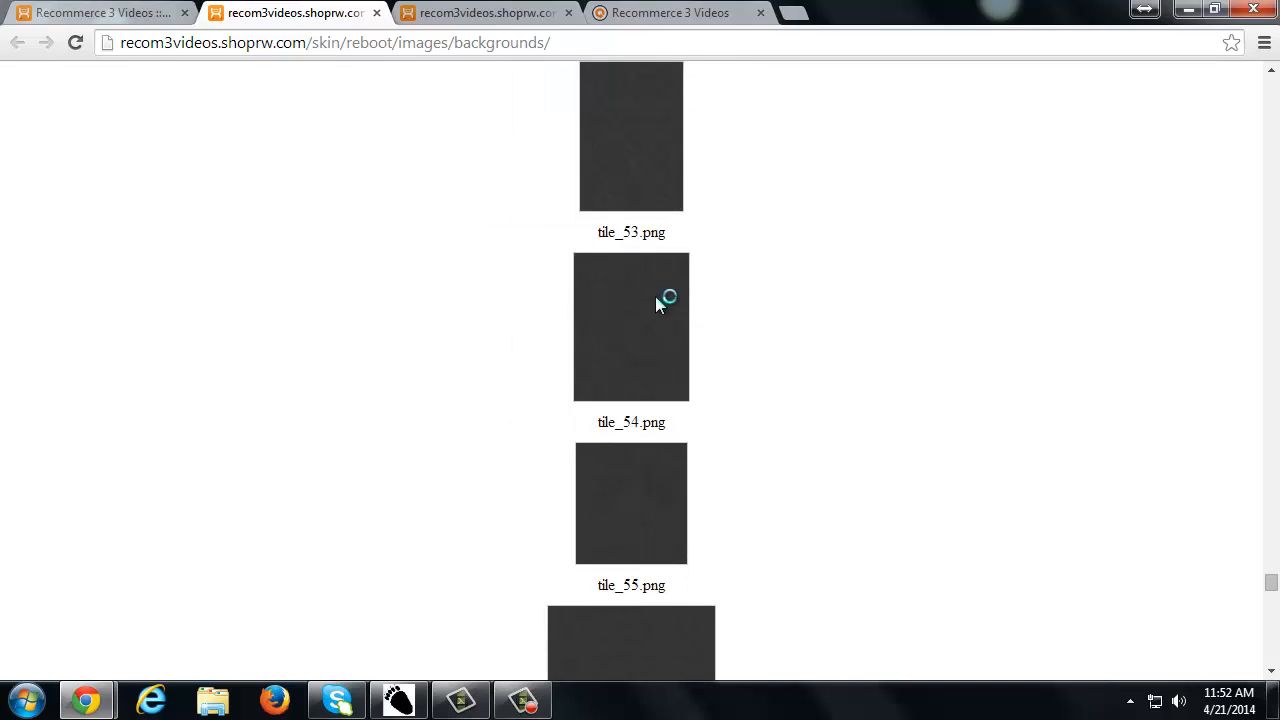
pyautogui.scroll(-1, 655, 295)
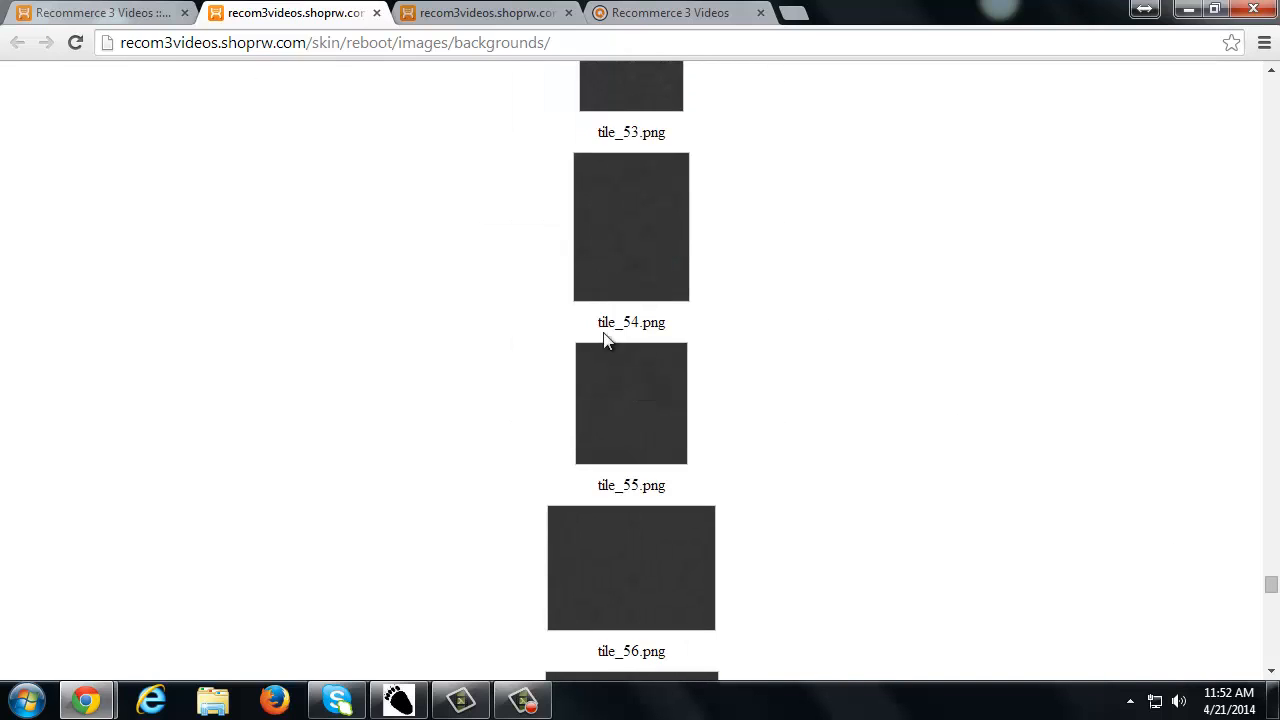
# Return to the template settings and review the content container background image style options.
pyautogui.click(136, 14)
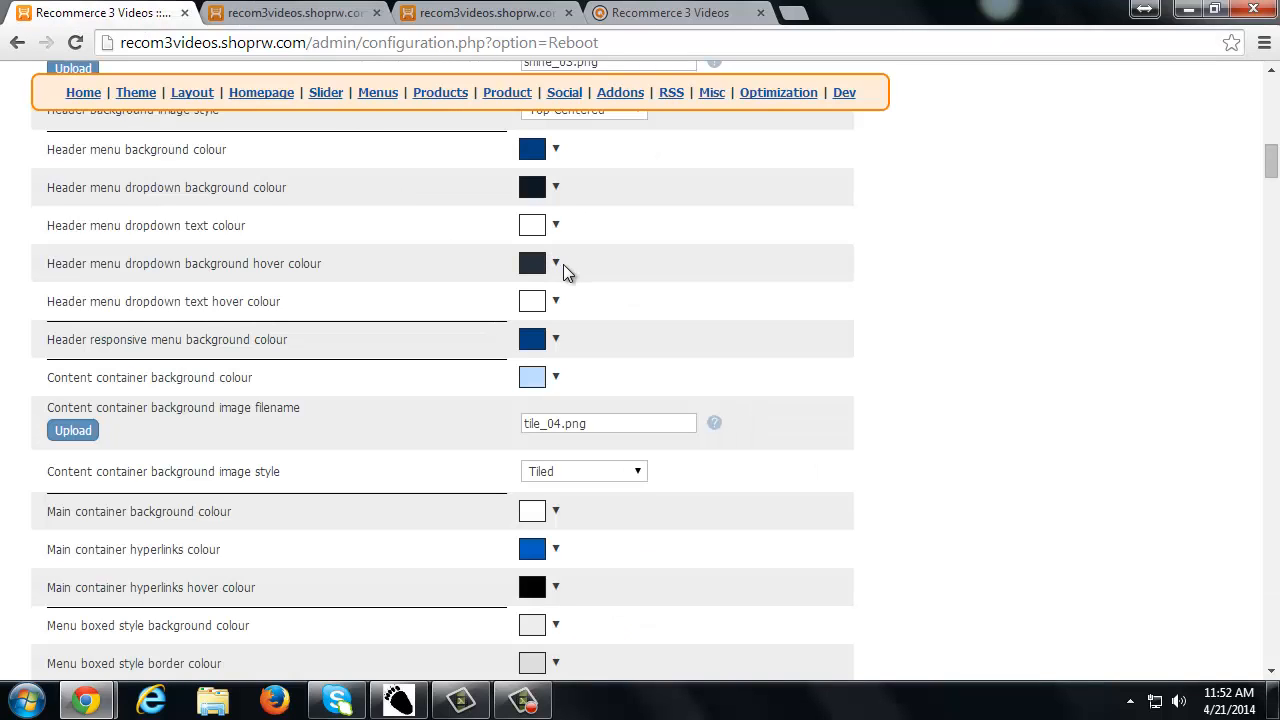
pyautogui.scroll(-1, 562, 270)
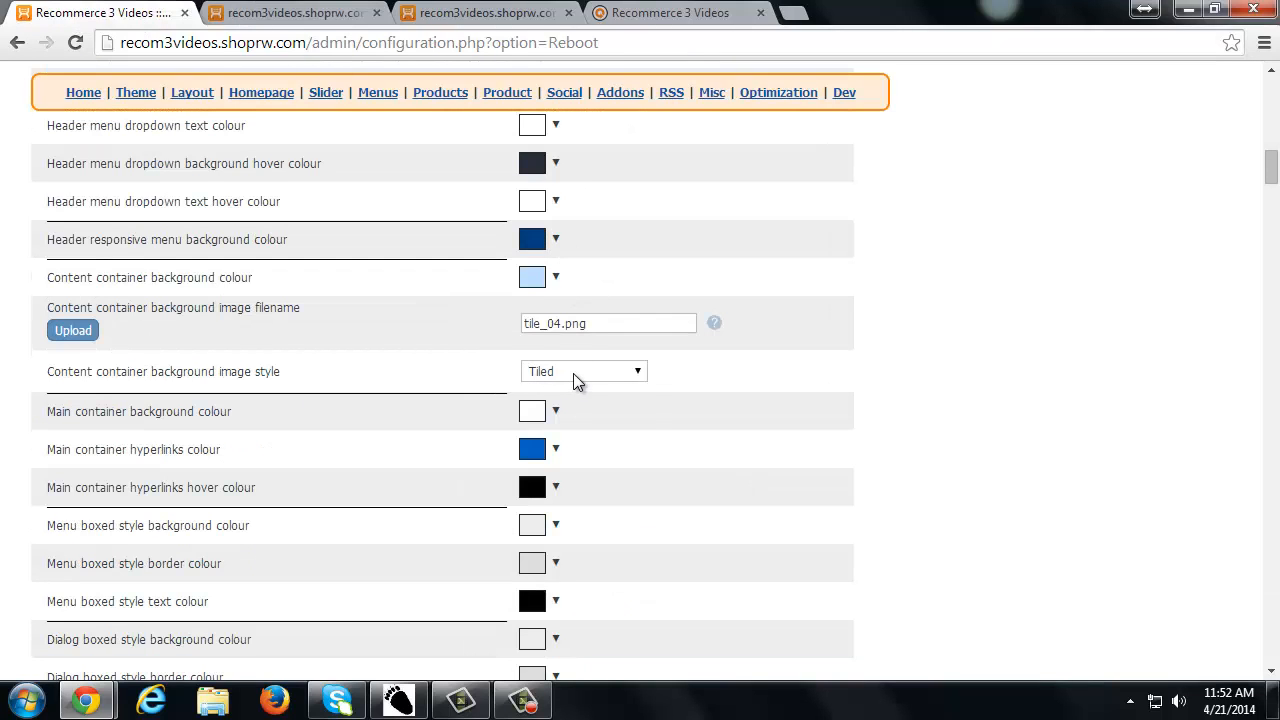
pyautogui.click(573, 373)
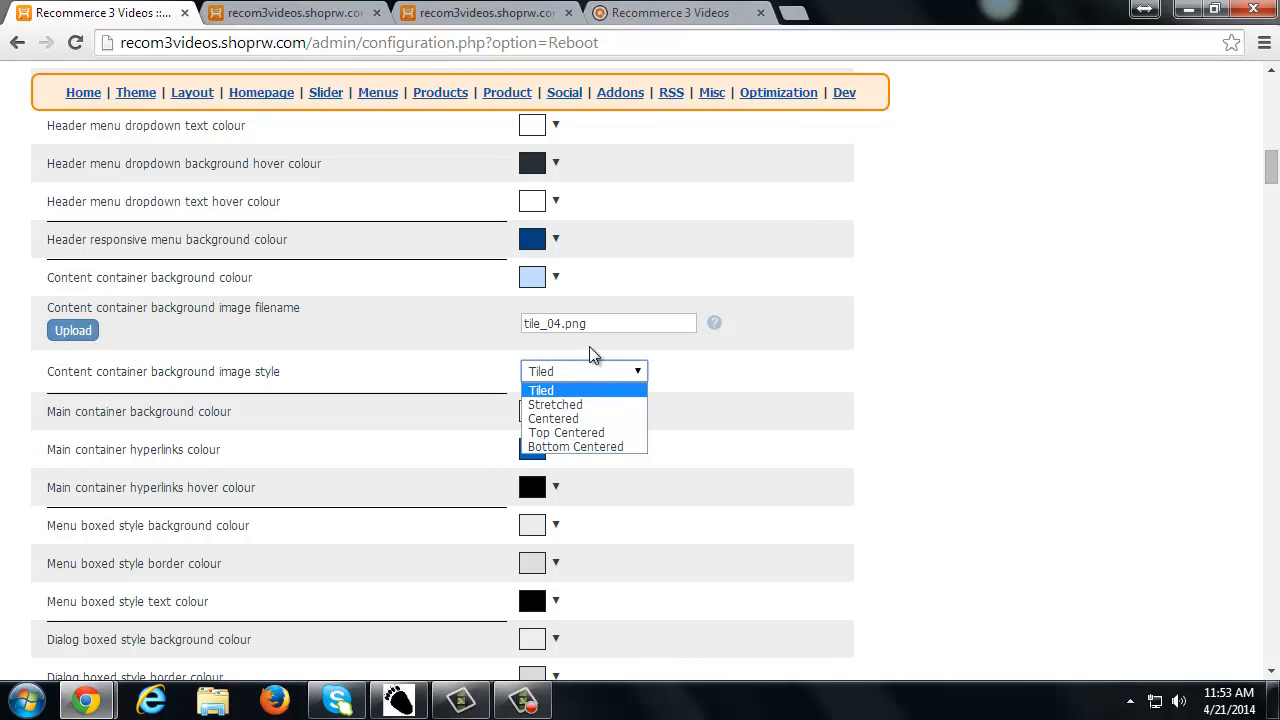
# Go to the Layout Options section and review the header style choices, keeping the current style.
pyautogui.scroll(-8, 566, 365)
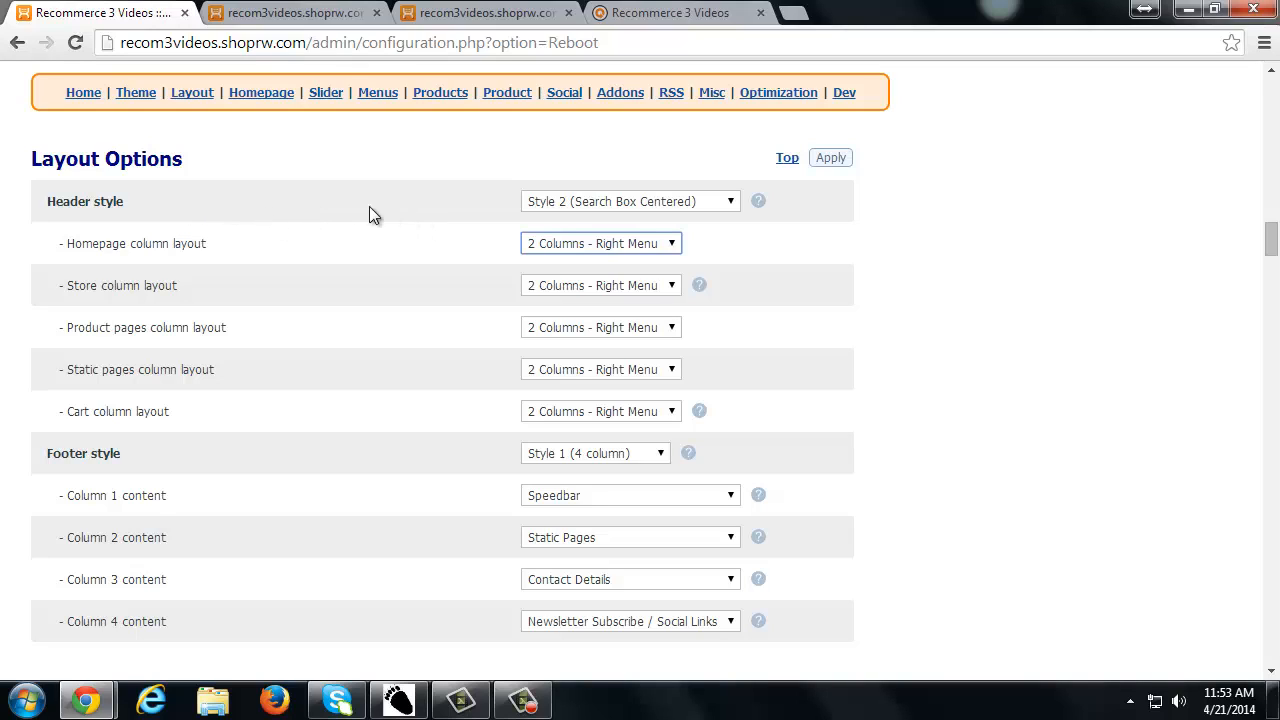
pyautogui.click(602, 203)
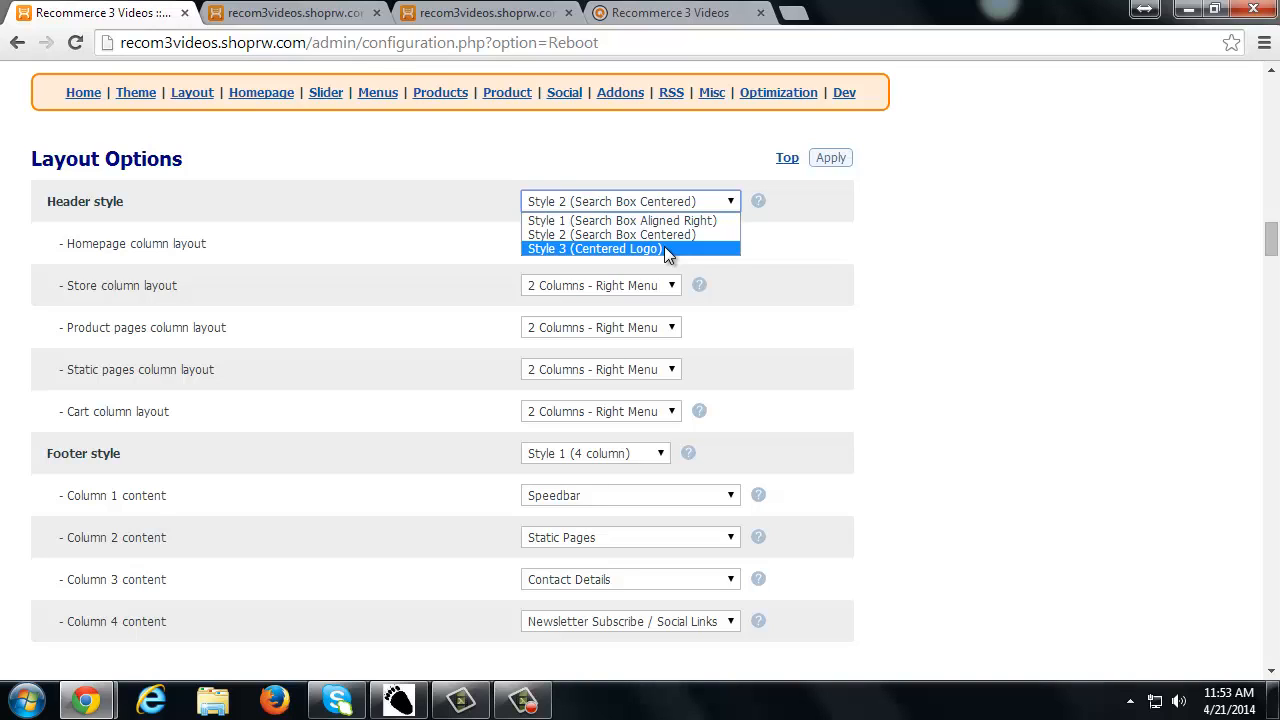
pyautogui.click(350, 255)
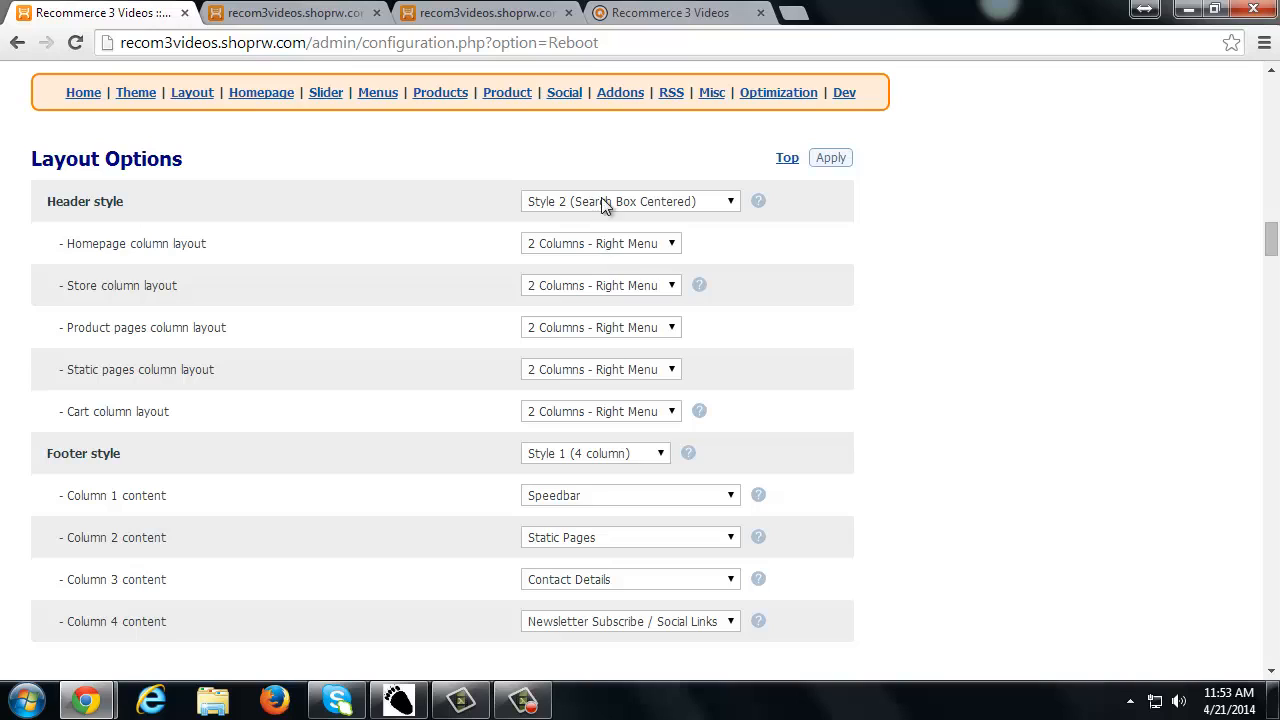
# Review the homepage column layout choices and set the layout to 1 Column - Full Width.
pyautogui.click(600, 244)
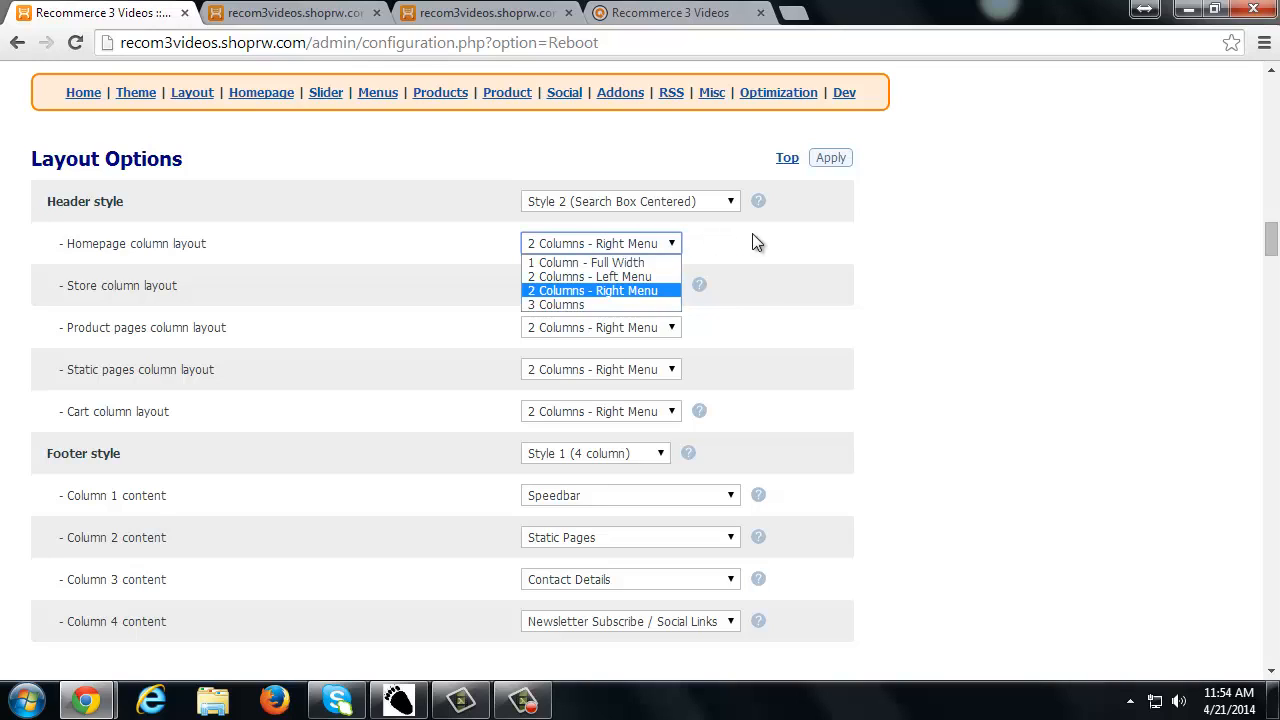
pyautogui.click(752, 262)
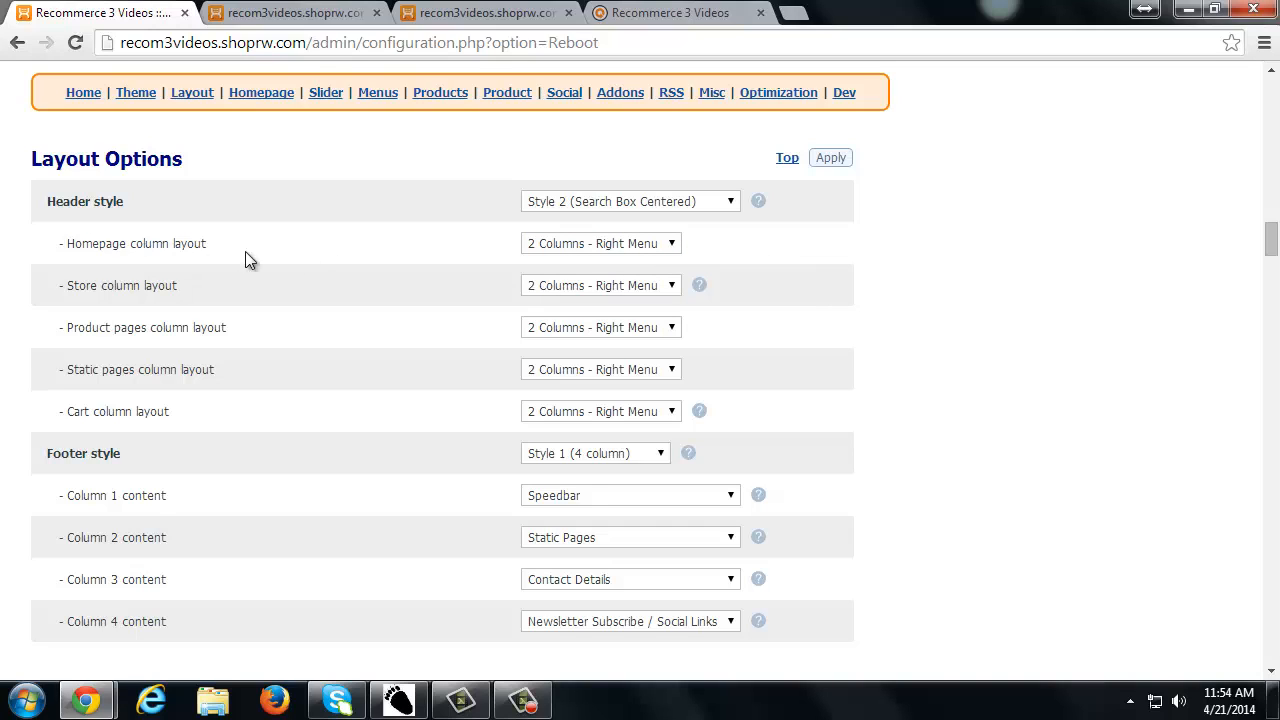
pyautogui.click(555, 248)
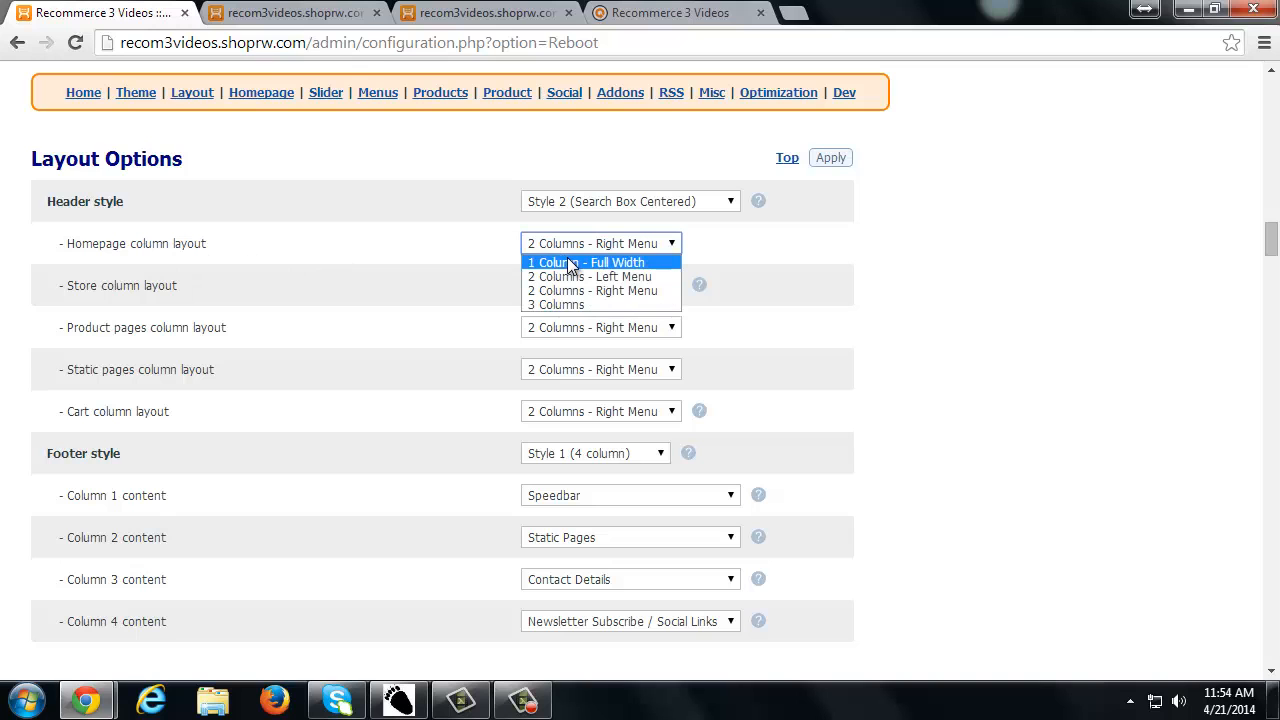
pyautogui.click(570, 264)
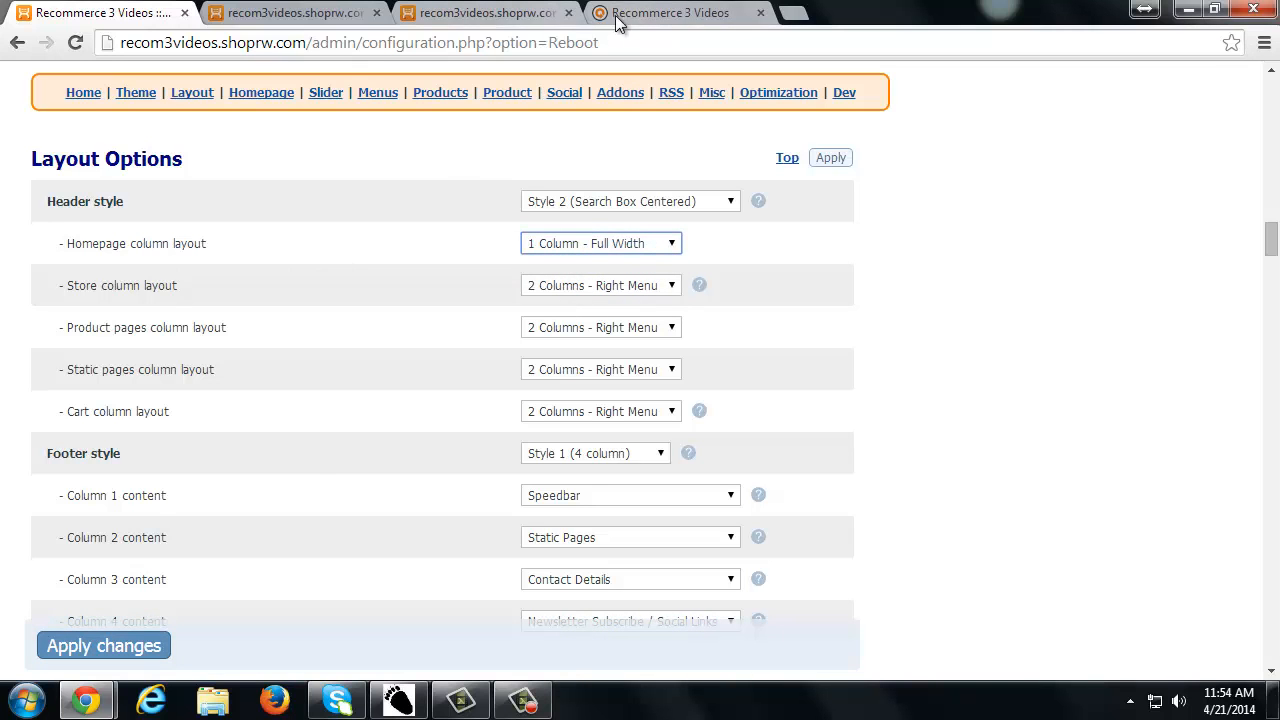
# Switch to the storefront home page and examine its current column layout and side menu.
pyautogui.click(617, 20)
pyautogui.scroll(-2, 583, 268)
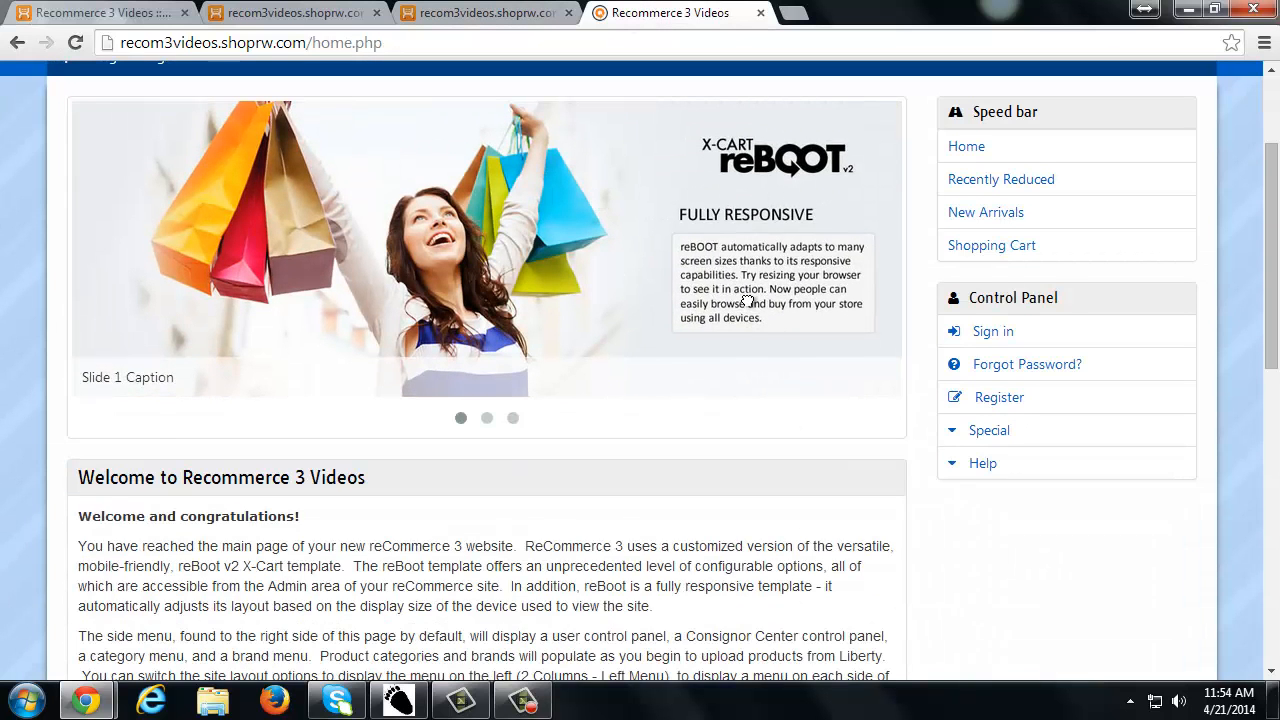
# Return from the storefront to the reBOOT template settings and apply the 1 Column - Full Width homepage layout.
pyautogui.scroll(2, 747, 301)
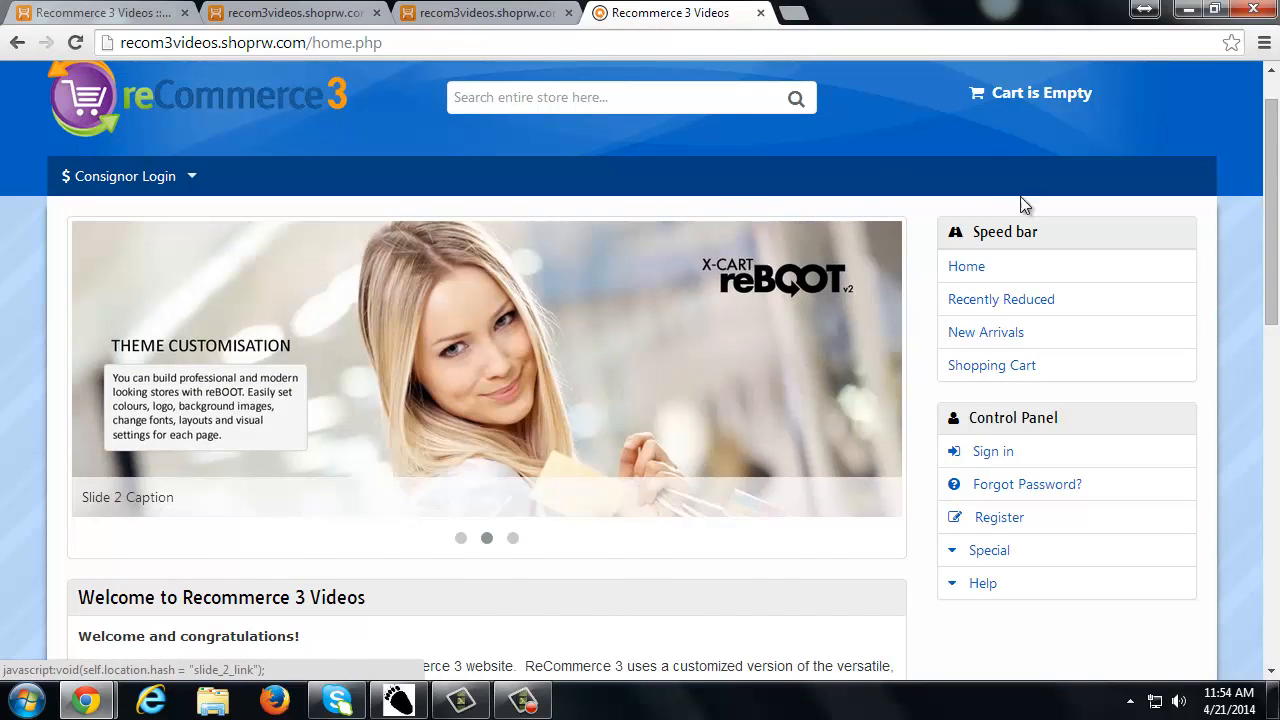
pyautogui.scroll(-2, 1022, 220)
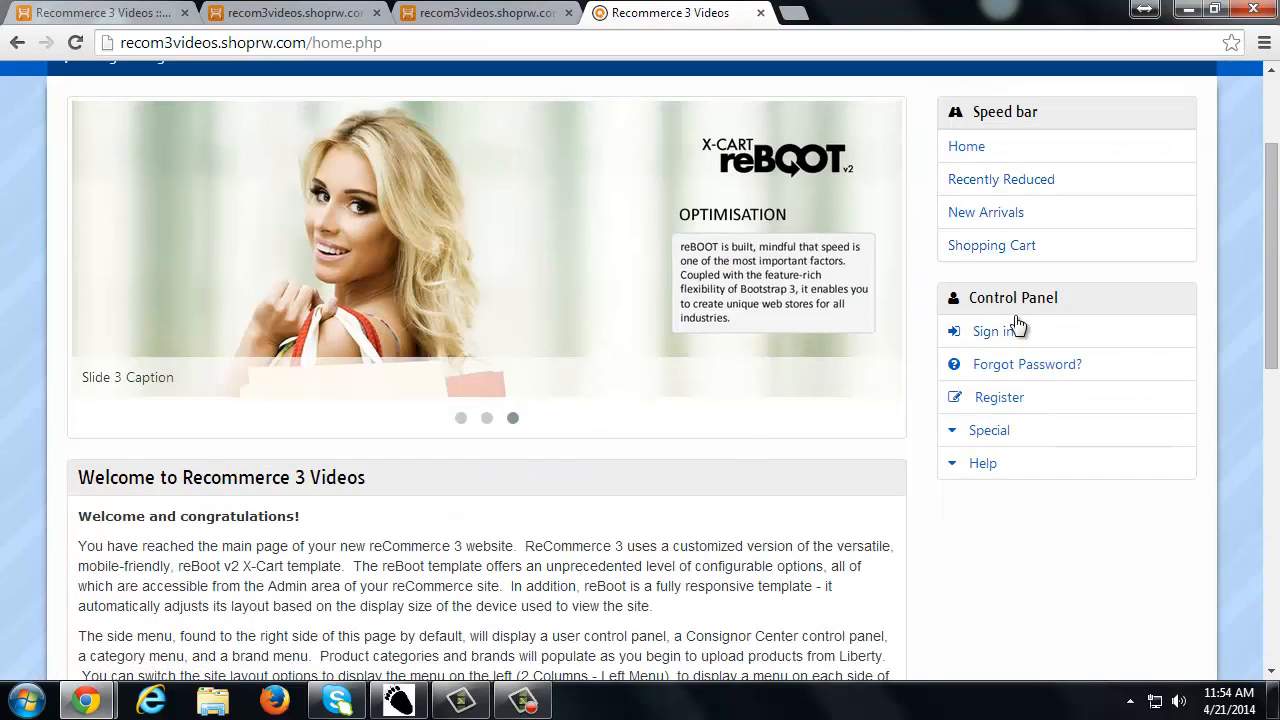
pyautogui.click(495, 14)
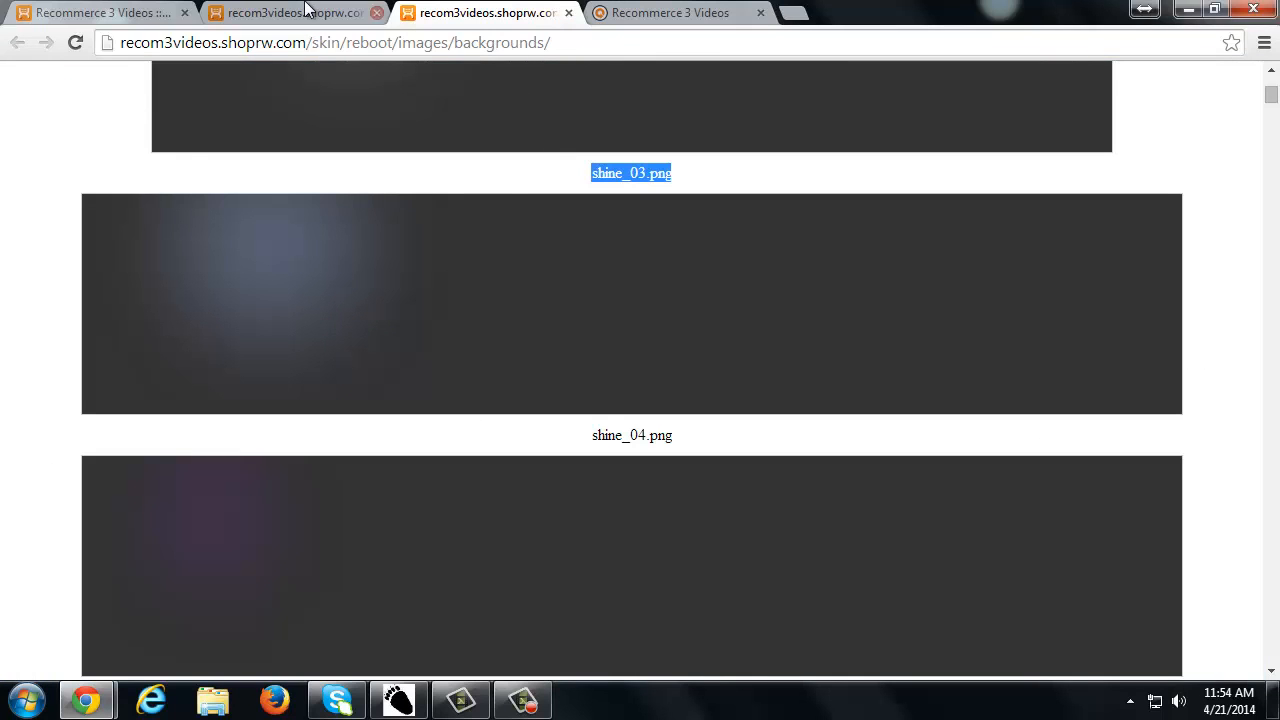
pyautogui.click(652, 14)
pyautogui.click(60, 13)
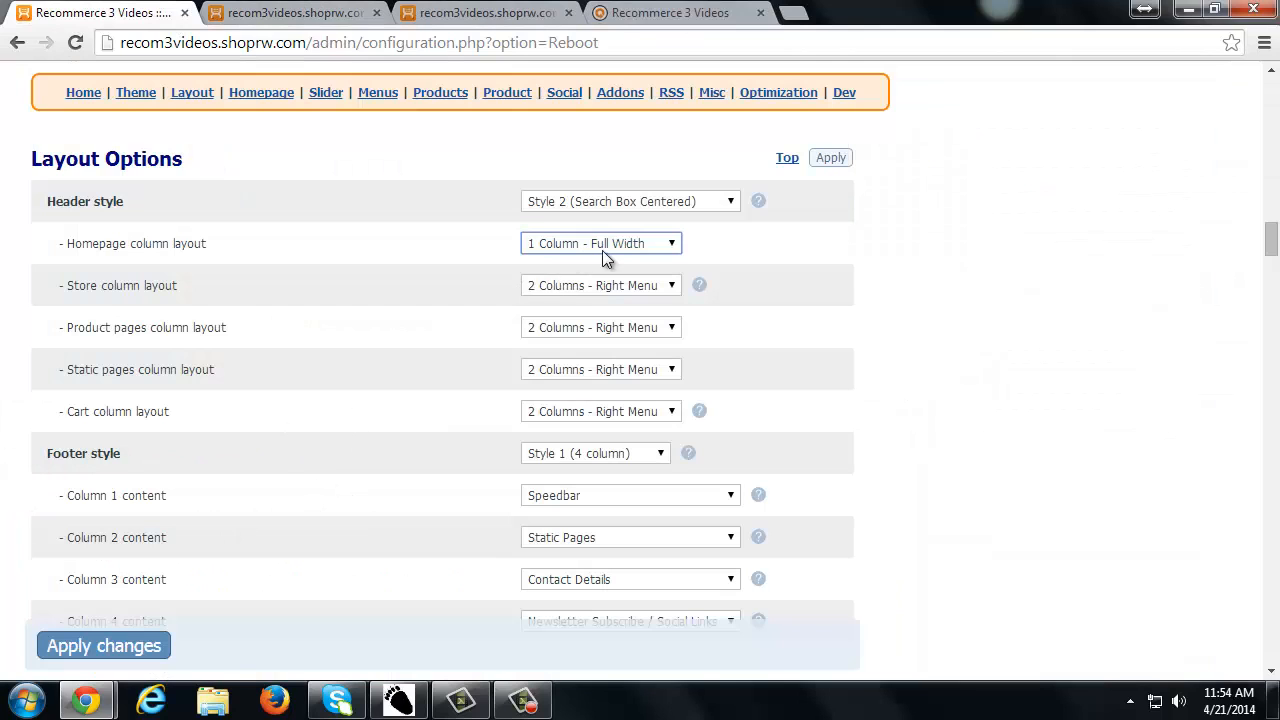
pyautogui.click(148, 645)
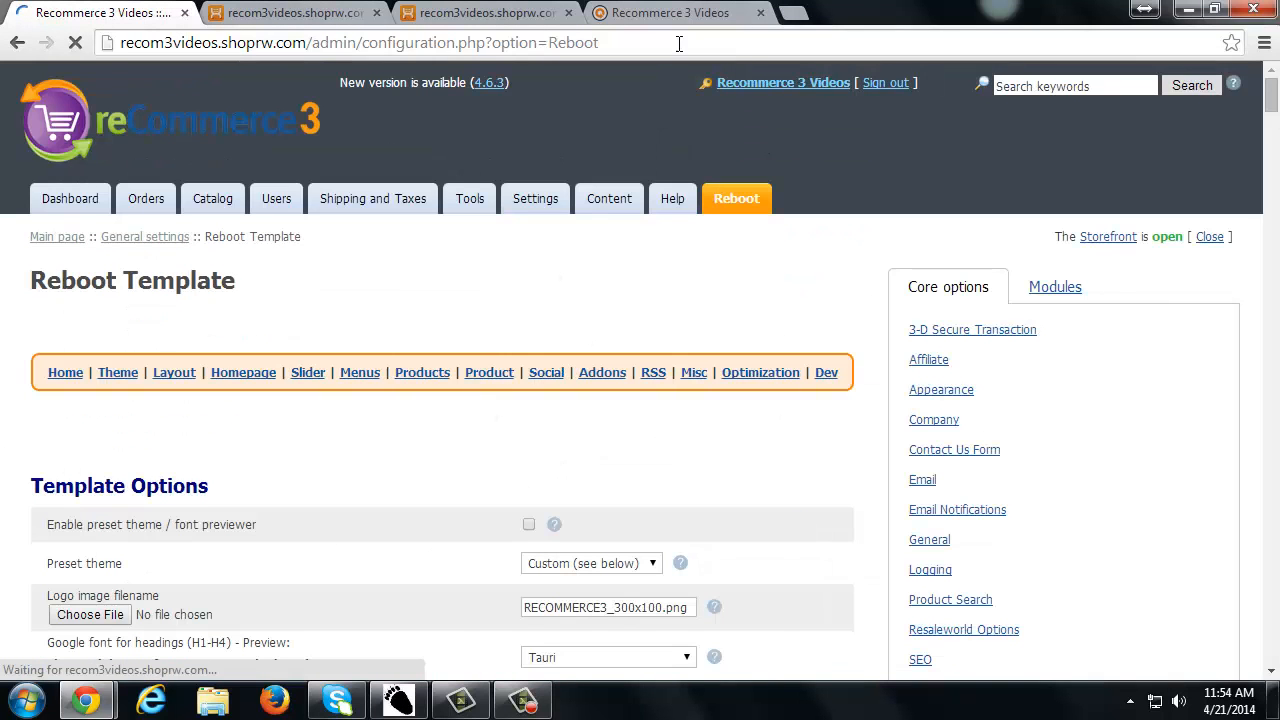
# Reload the storefront home page and examine the full-width layout, including the slider and the welcome text.
pyautogui.click(674, 16)
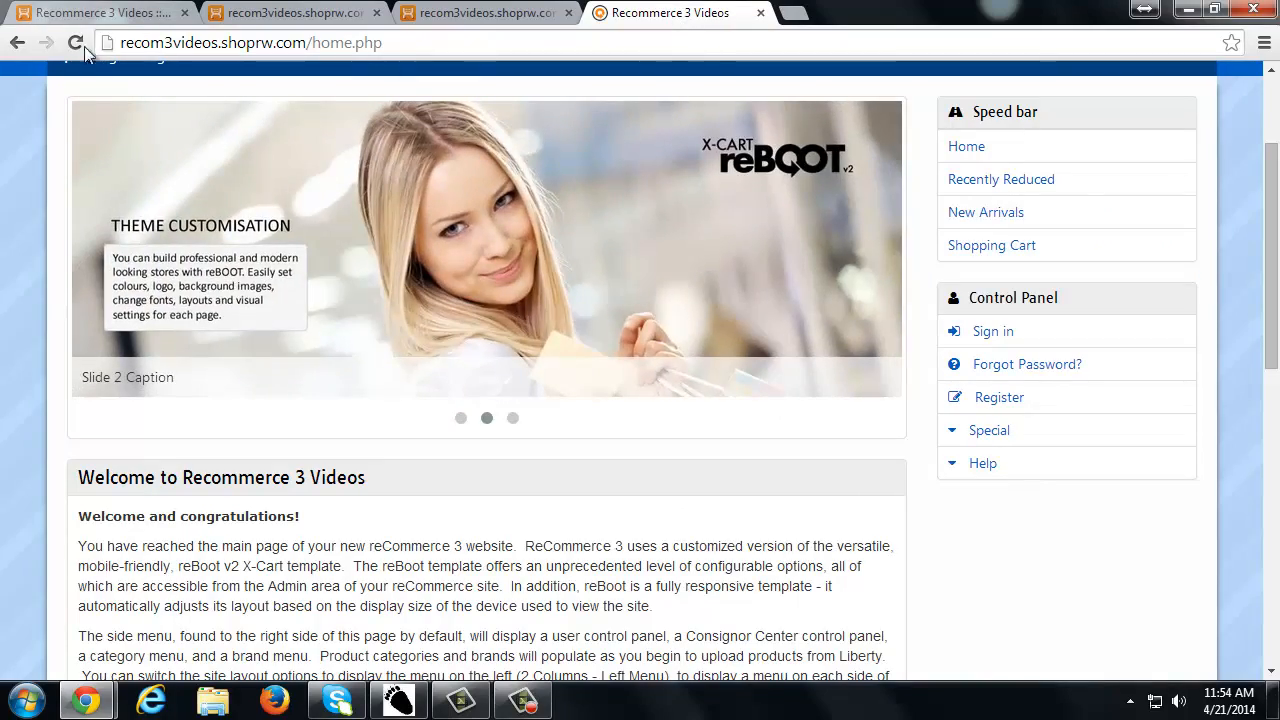
pyautogui.click(78, 43)
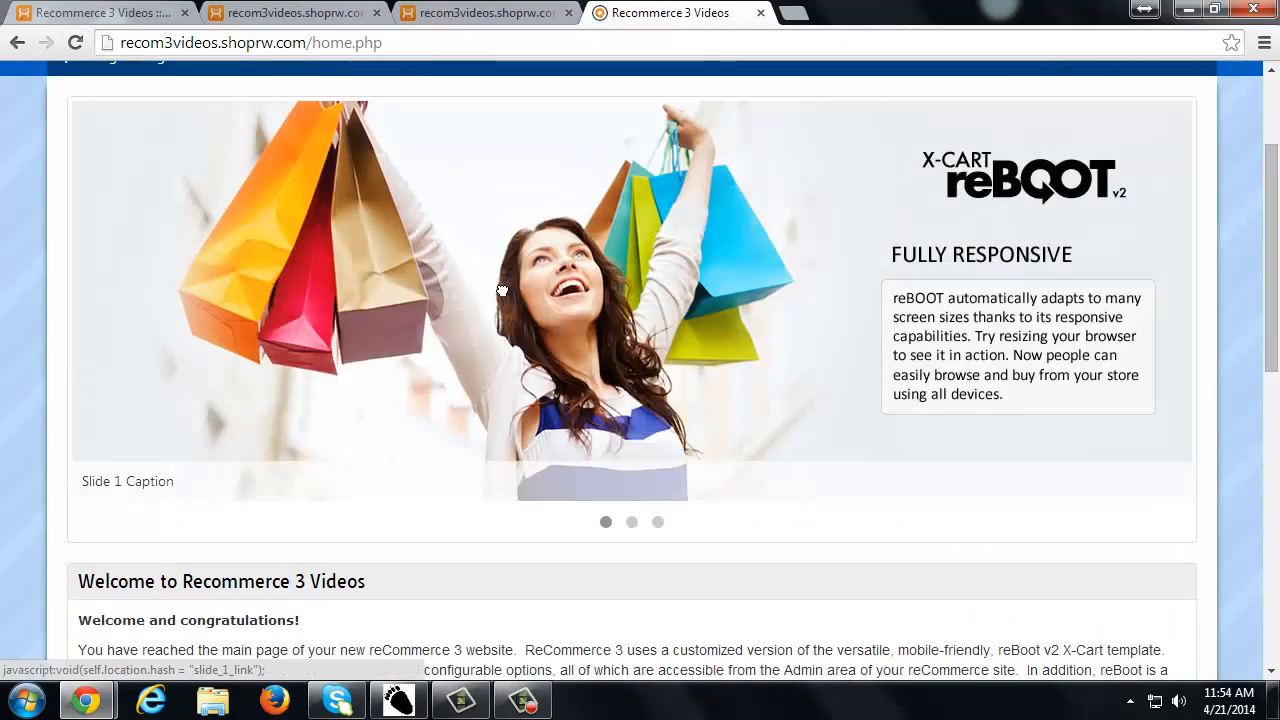
pyautogui.scroll(3, 762, 382)
pyautogui.scroll(-4, 706, 362)
pyautogui.scroll(-6, 650, 365)
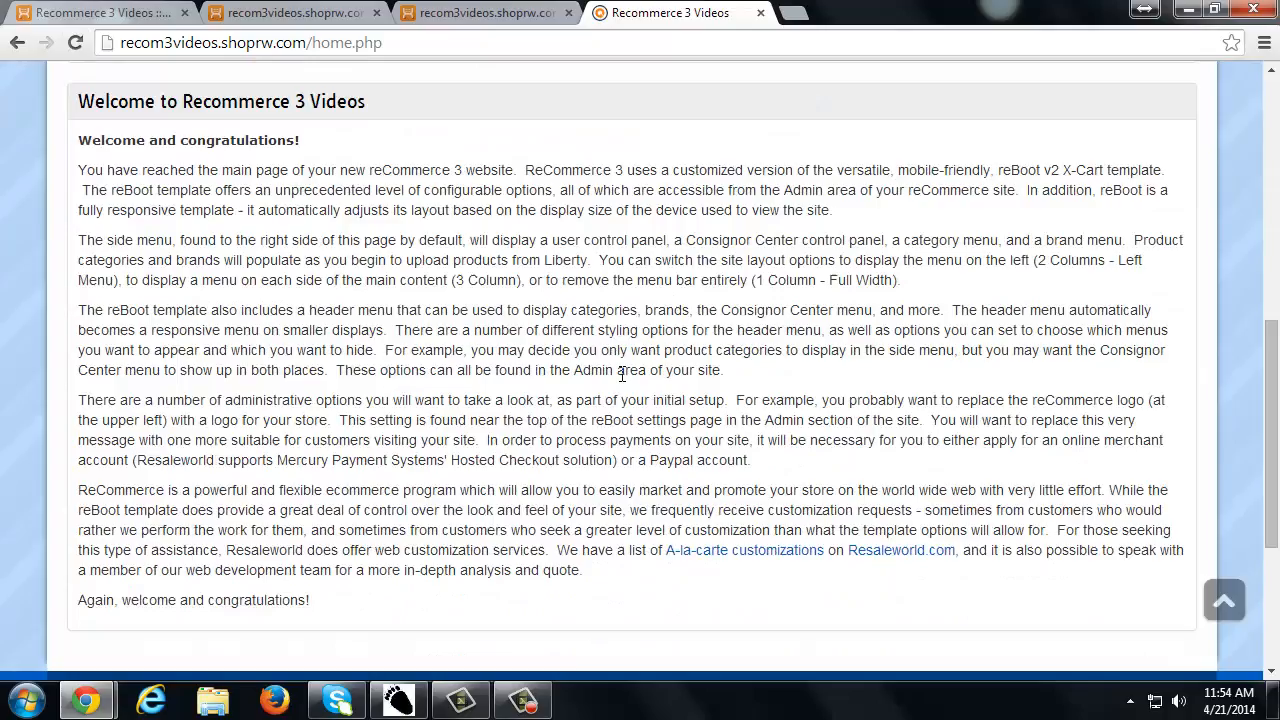
pyautogui.scroll(7, 660, 390)
pyautogui.scroll(3, 675, 412)
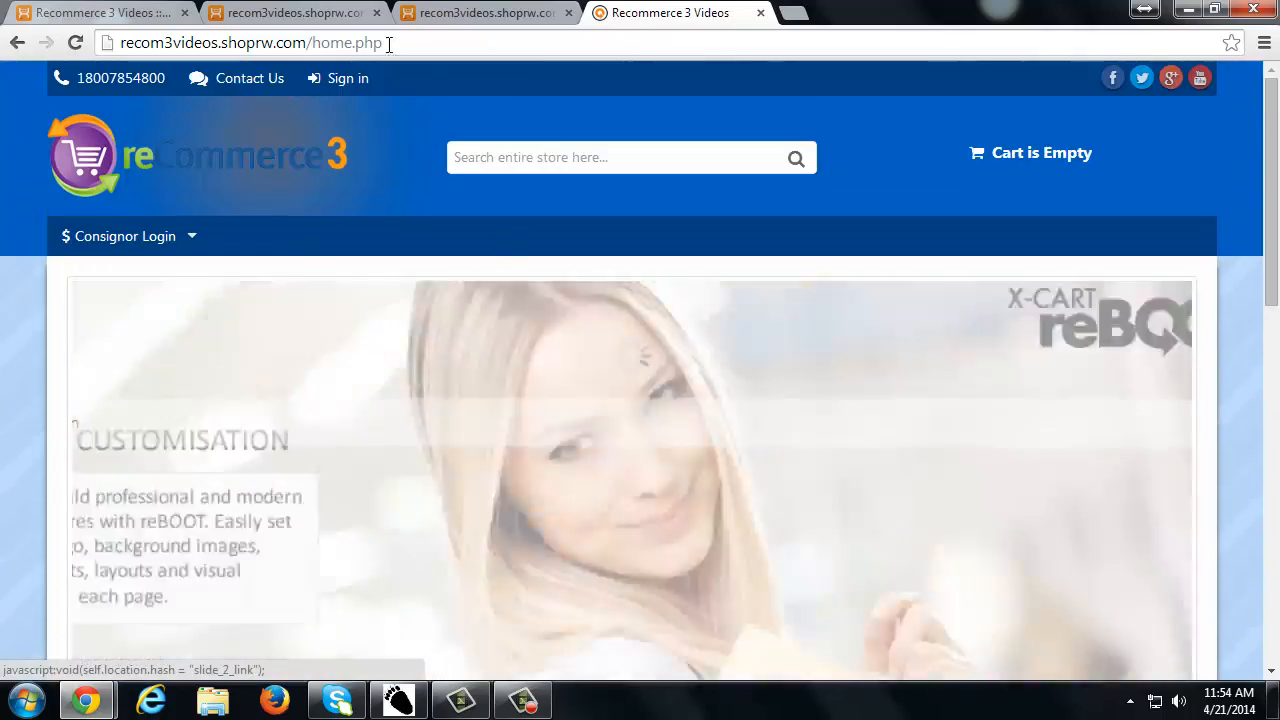
# Set the homepage column layout to 3 Columns in the template settings and apply the change.
pyautogui.click(112, 13)
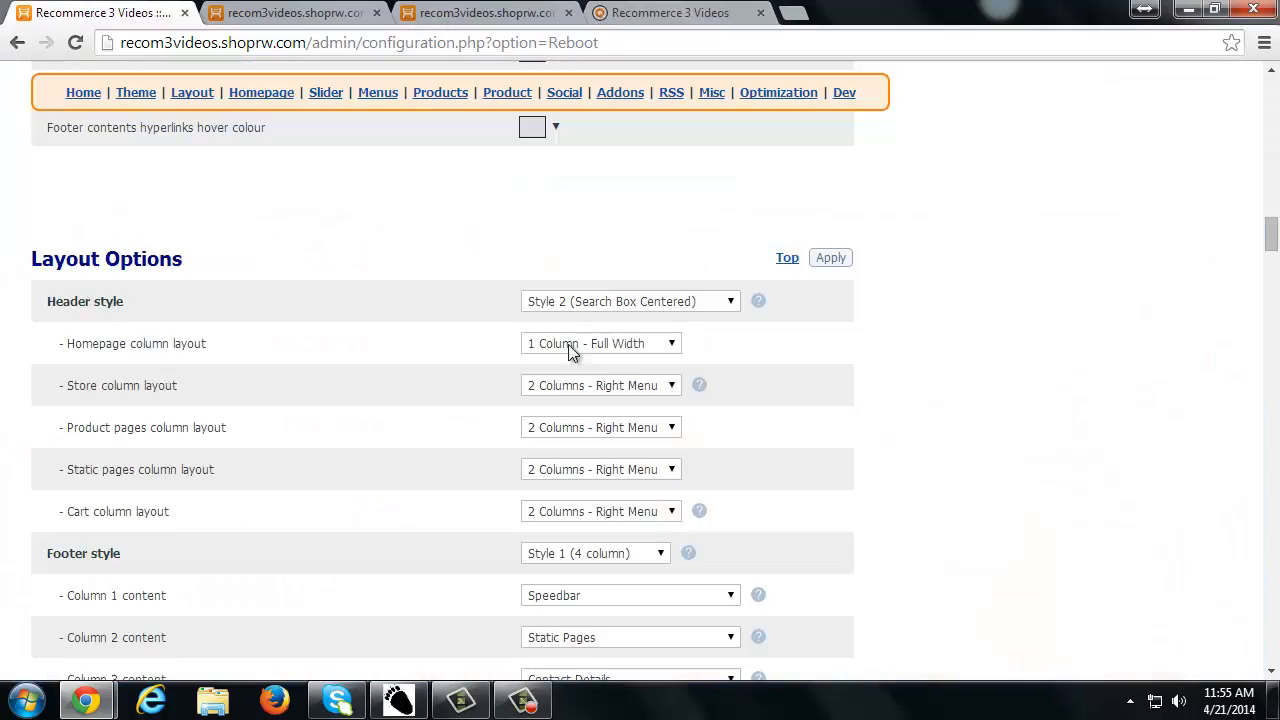
pyautogui.click(574, 346)
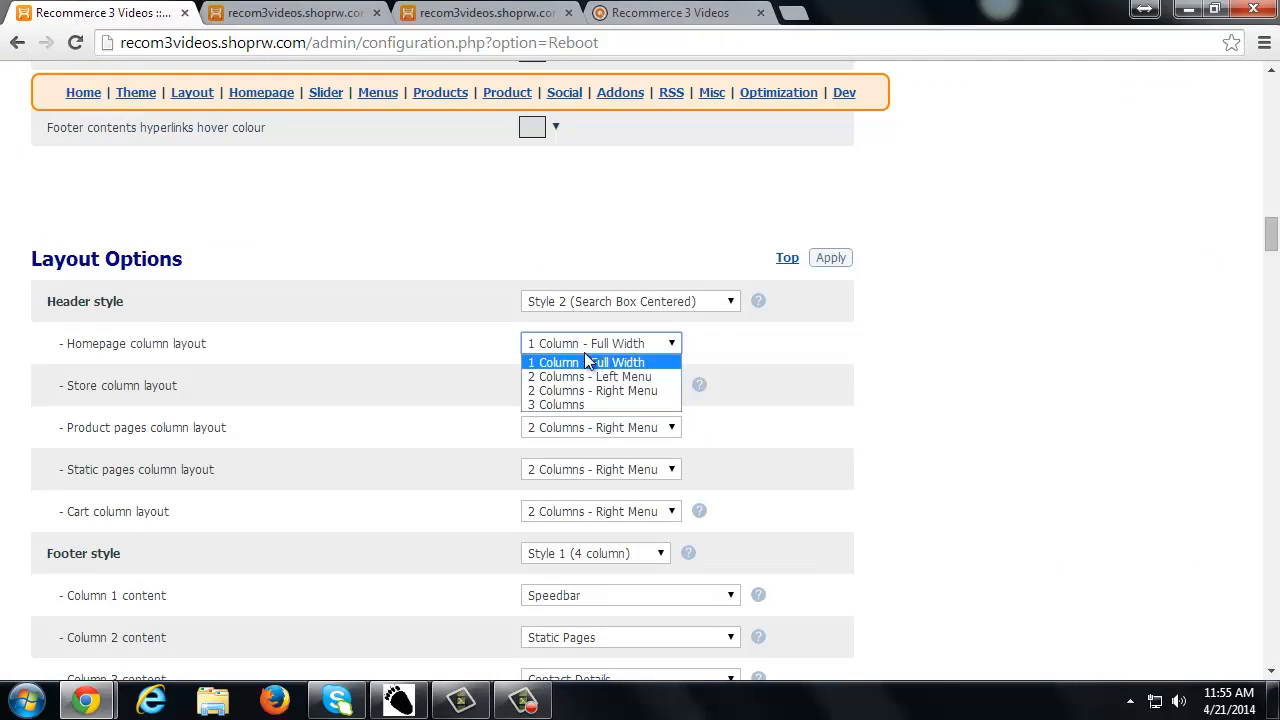
pyautogui.click(568, 404)
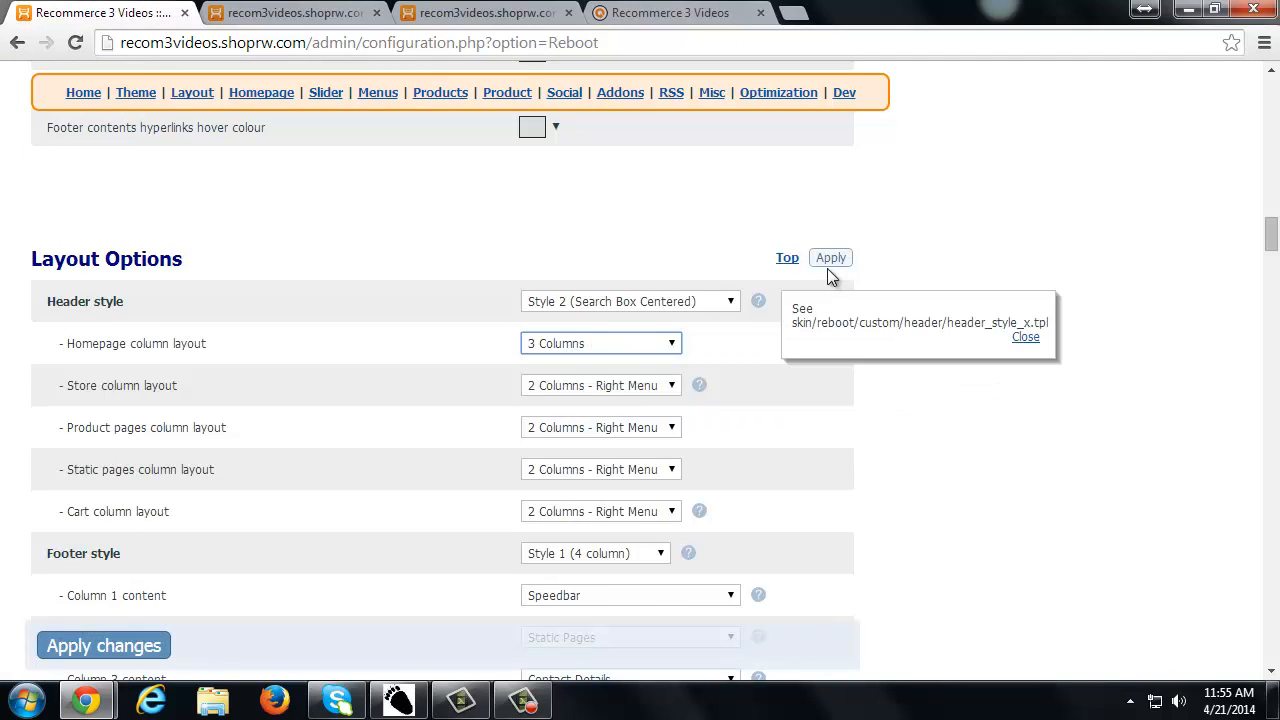
pyautogui.click(150, 645)
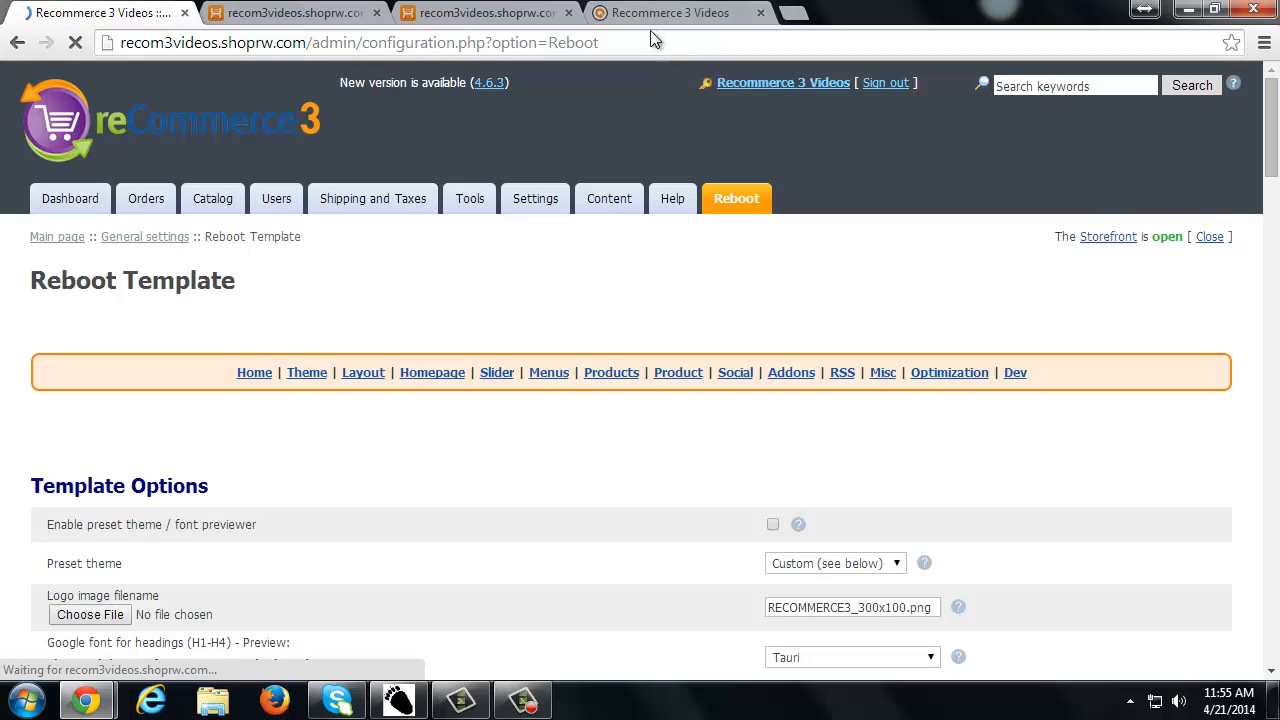
# Reload the storefront home page and examine its three-column layout, from the side menus down to the footer columns.
pyautogui.click(643, 15)
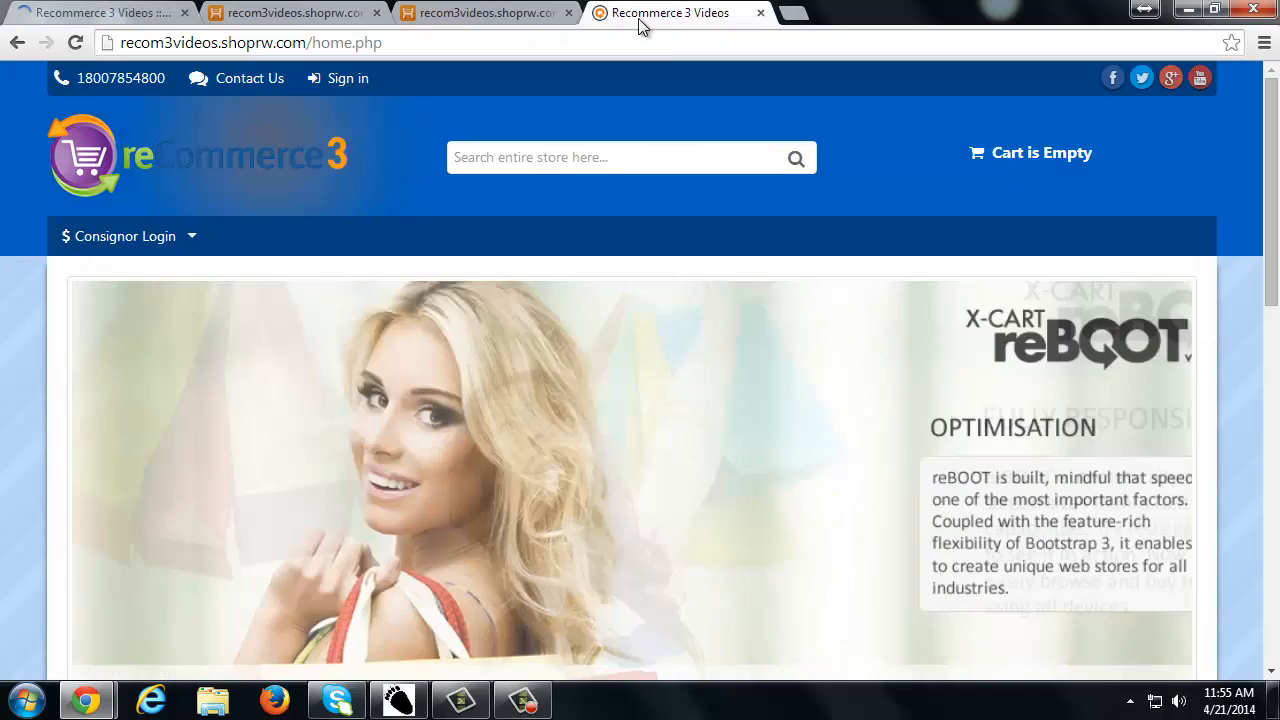
pyautogui.click(72, 45)
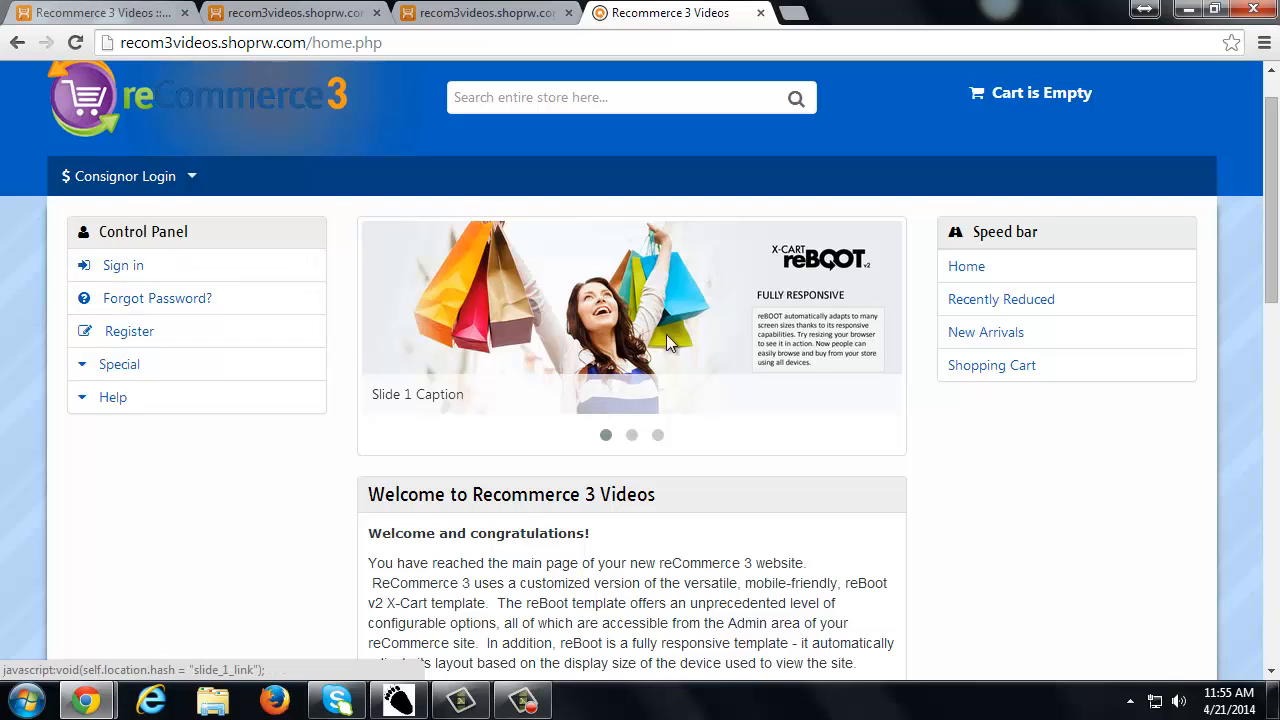
pyautogui.scroll(-3, 666, 334)
pyautogui.scroll(4, 645, 420)
pyautogui.scroll(-3, 646, 418)
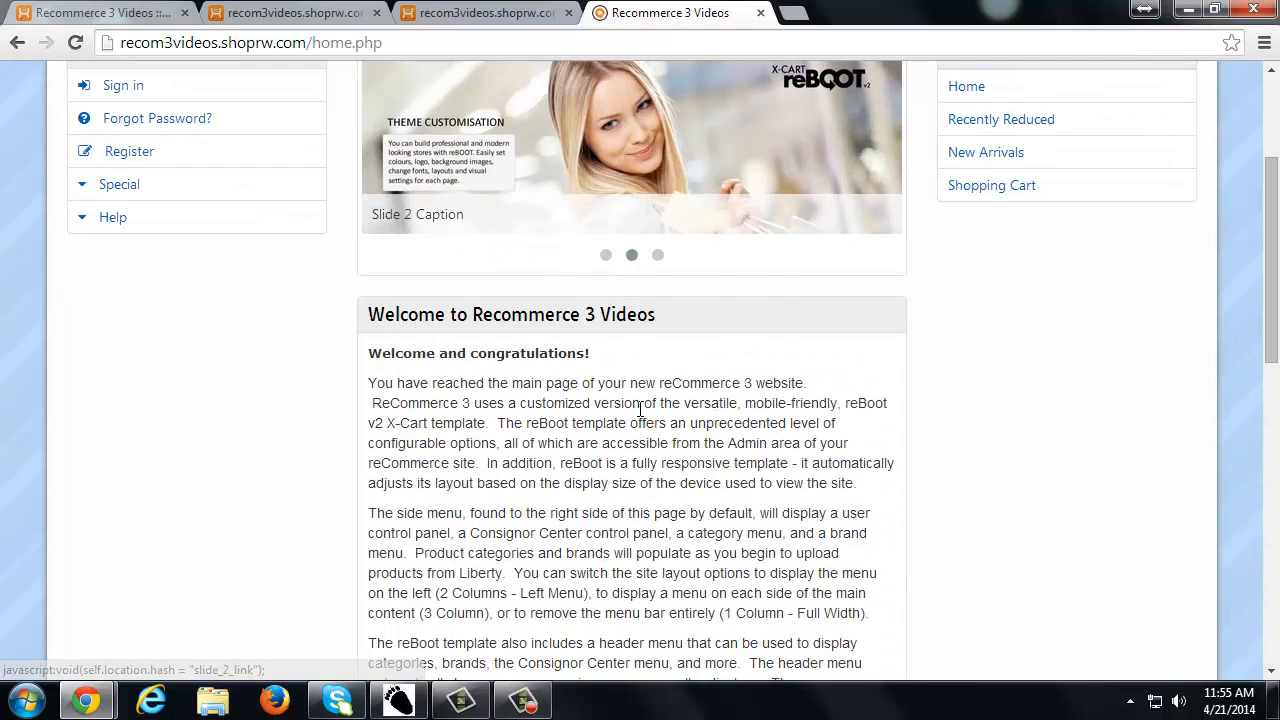
pyautogui.scroll(3, 646, 418)
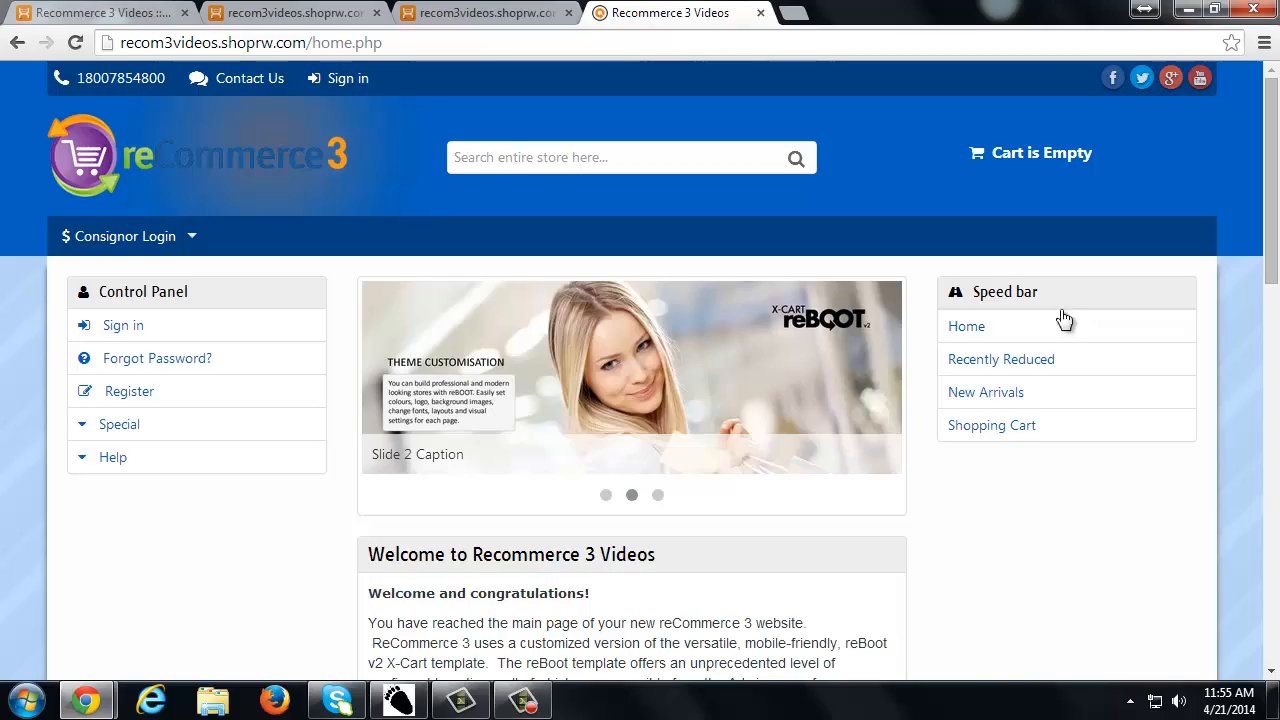
pyautogui.scroll(-3, 1070, 360)
pyautogui.scroll(1, 1078, 379)
pyautogui.scroll(-3, 1085, 375)
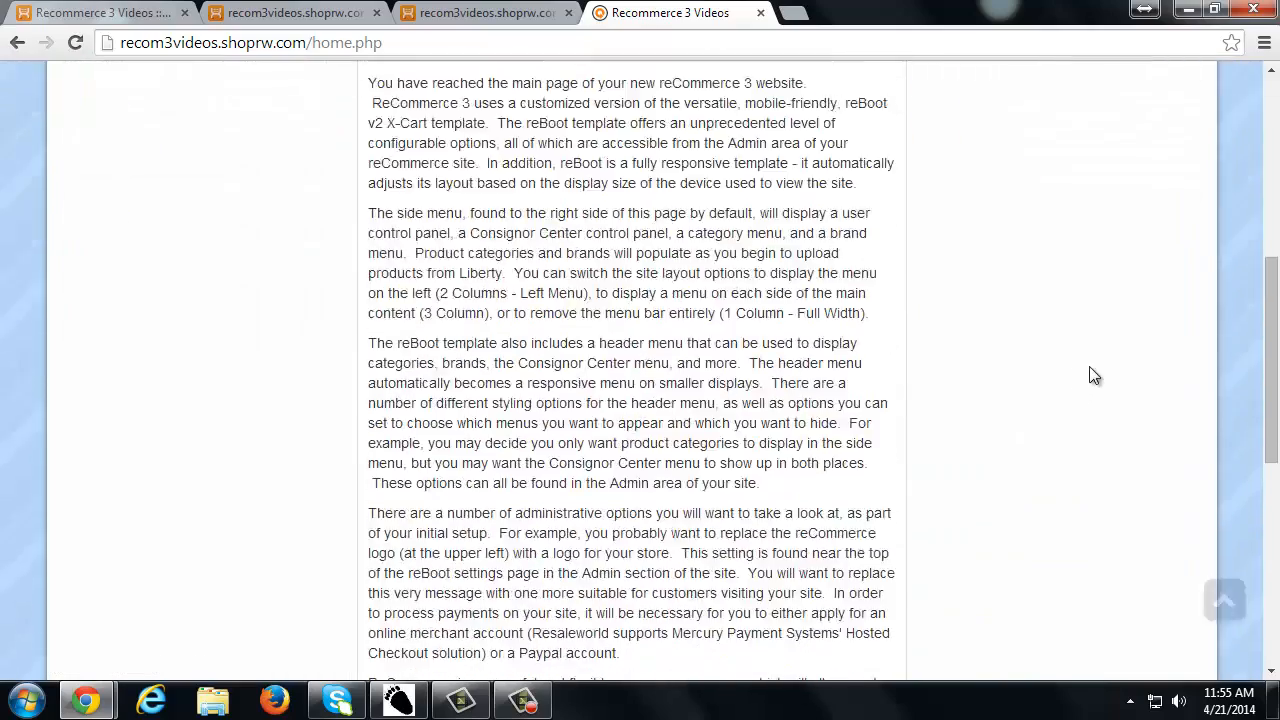
pyautogui.scroll(6, 1100, 378)
pyautogui.scroll(-1, 1110, 380)
pyautogui.scroll(-1, 1106, 371)
pyautogui.scroll(1, 1070, 378)
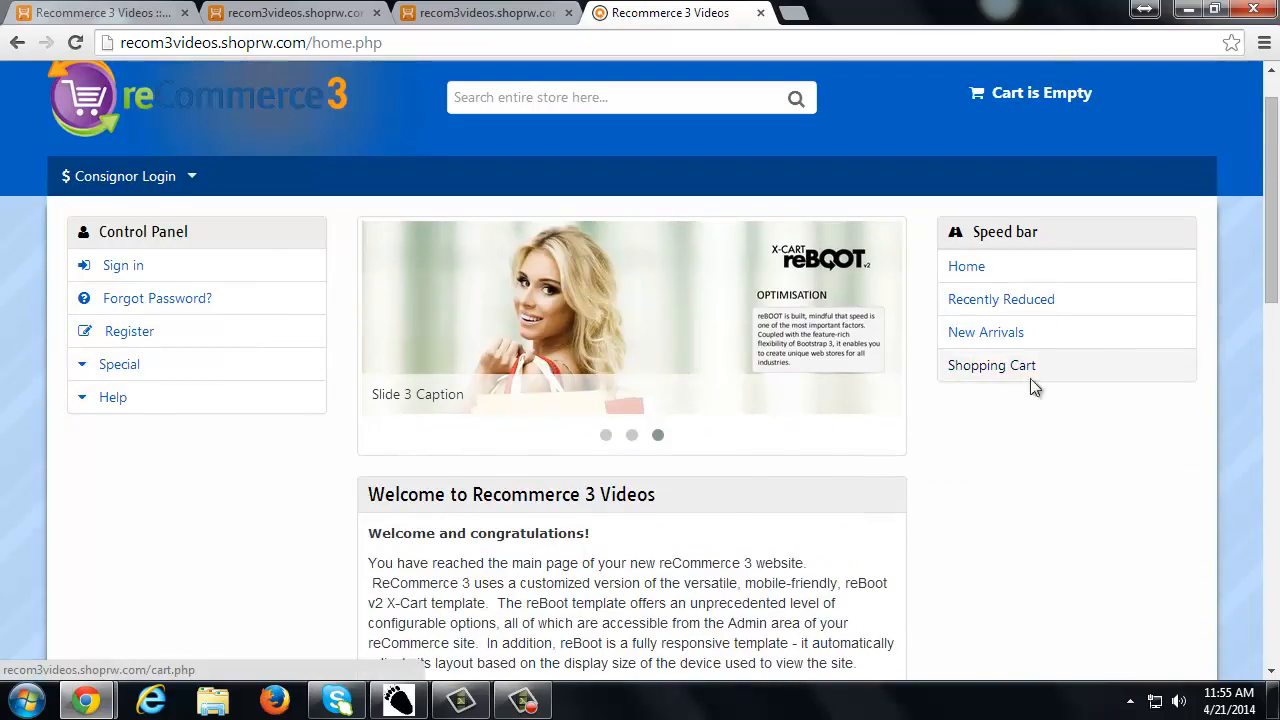
pyautogui.scroll(-12, 674, 318)
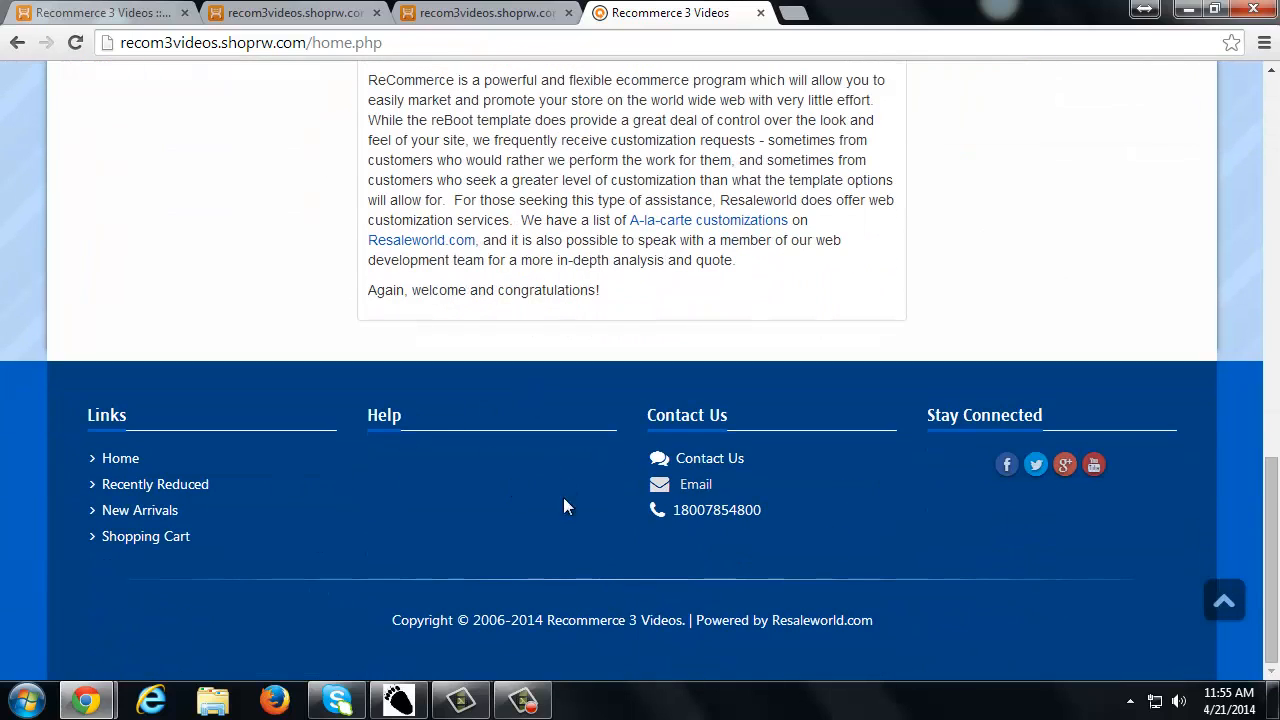
# Return to the Layout Options and review the cart column layout setting, keeping 2 Columns - Right Menu.
pyautogui.click(110, 17)
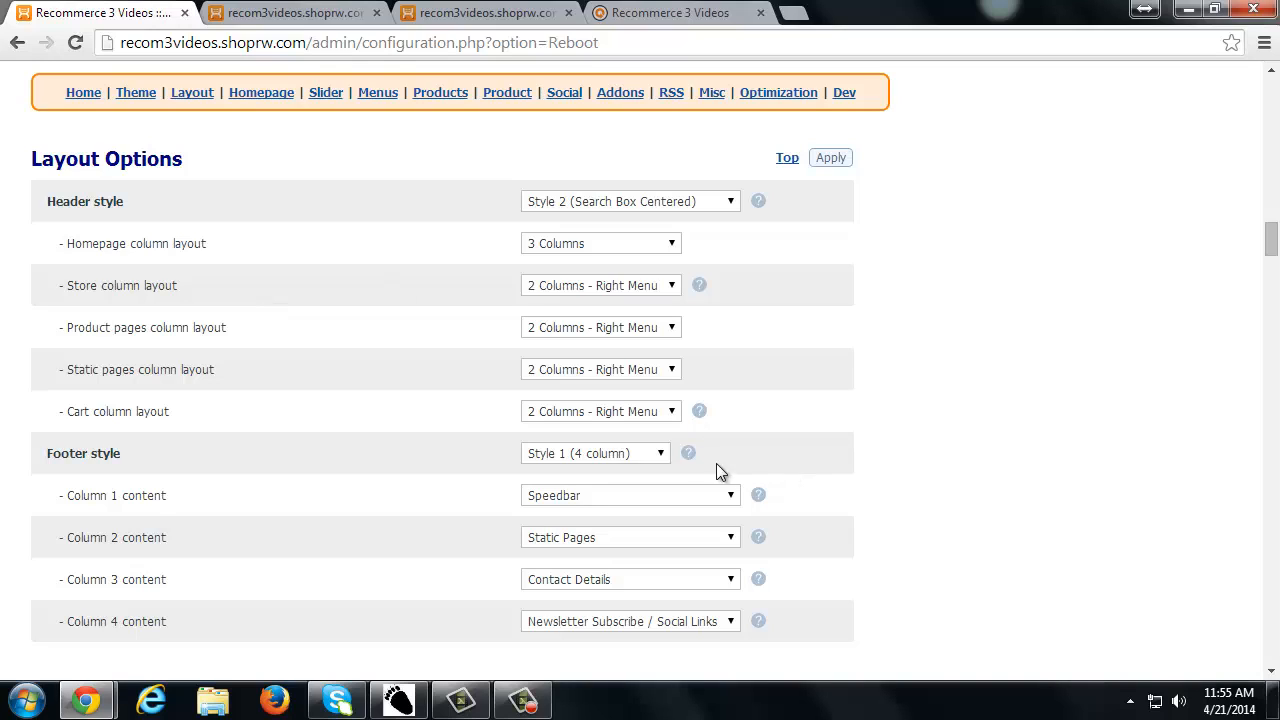
pyautogui.click(664, 412)
pyautogui.click(664, 412)
pyautogui.click(364, 463)
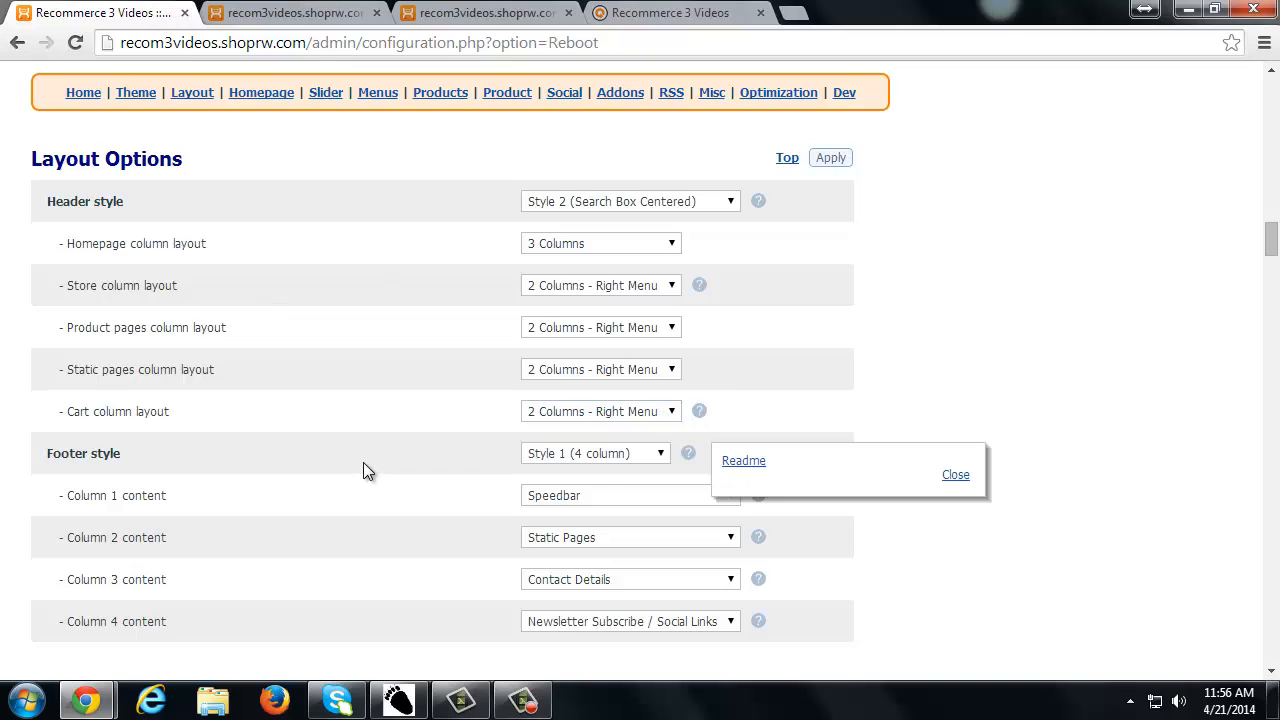
# Review the available footer styles, keeping Style 1 (4 column), and dismiss the Readme help note.
pyautogui.scroll(-3, 363, 462)
pyautogui.scroll(1, 401, 390)
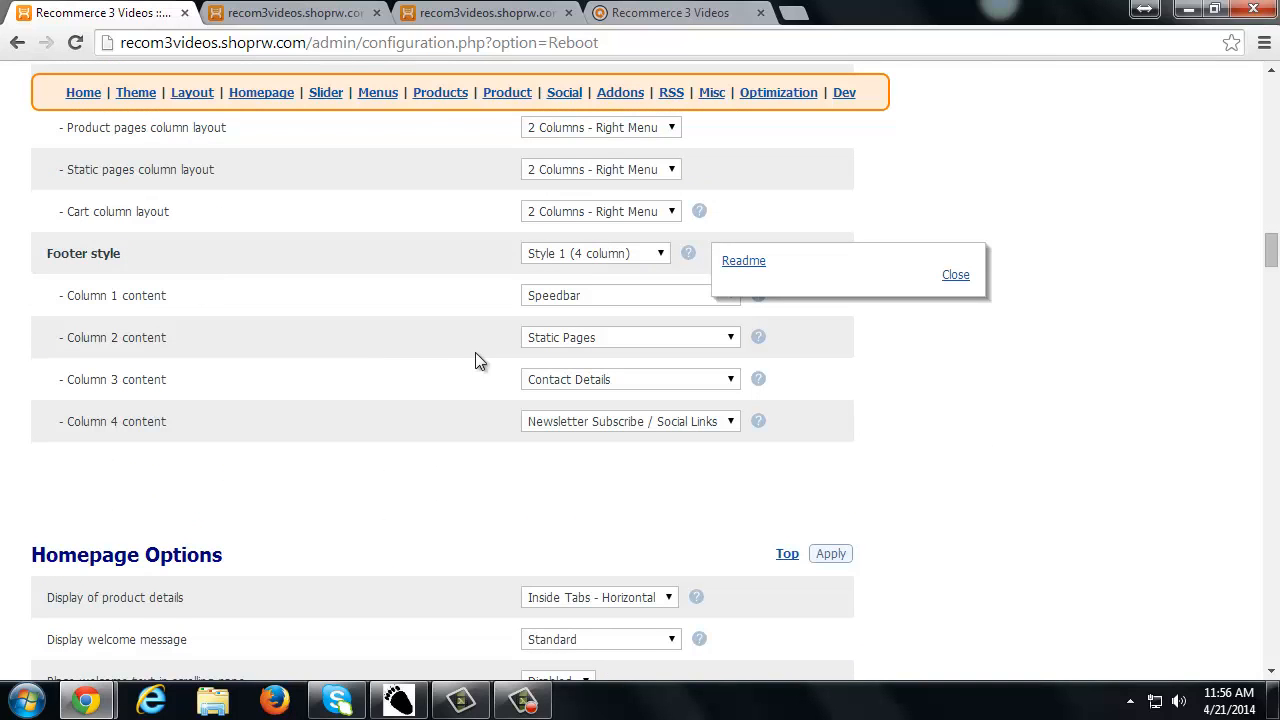
pyautogui.click(613, 258)
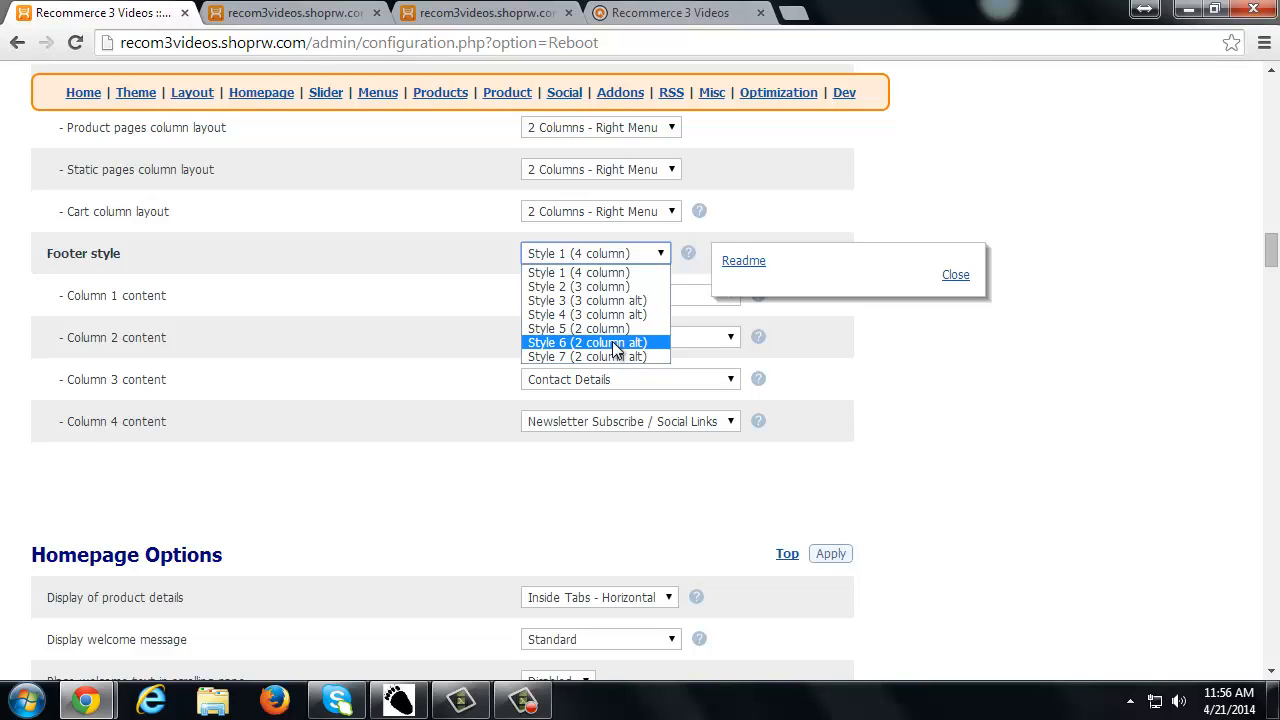
pyautogui.click(460, 383)
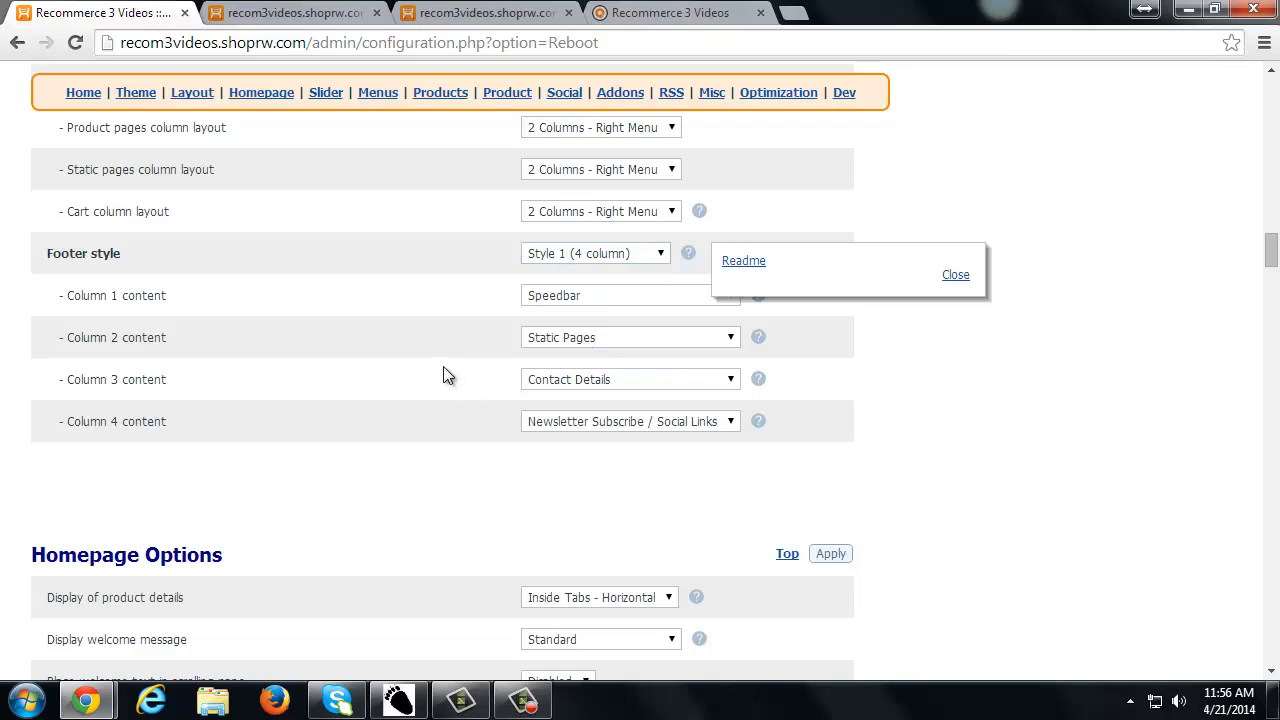
pyautogui.click(955, 274)
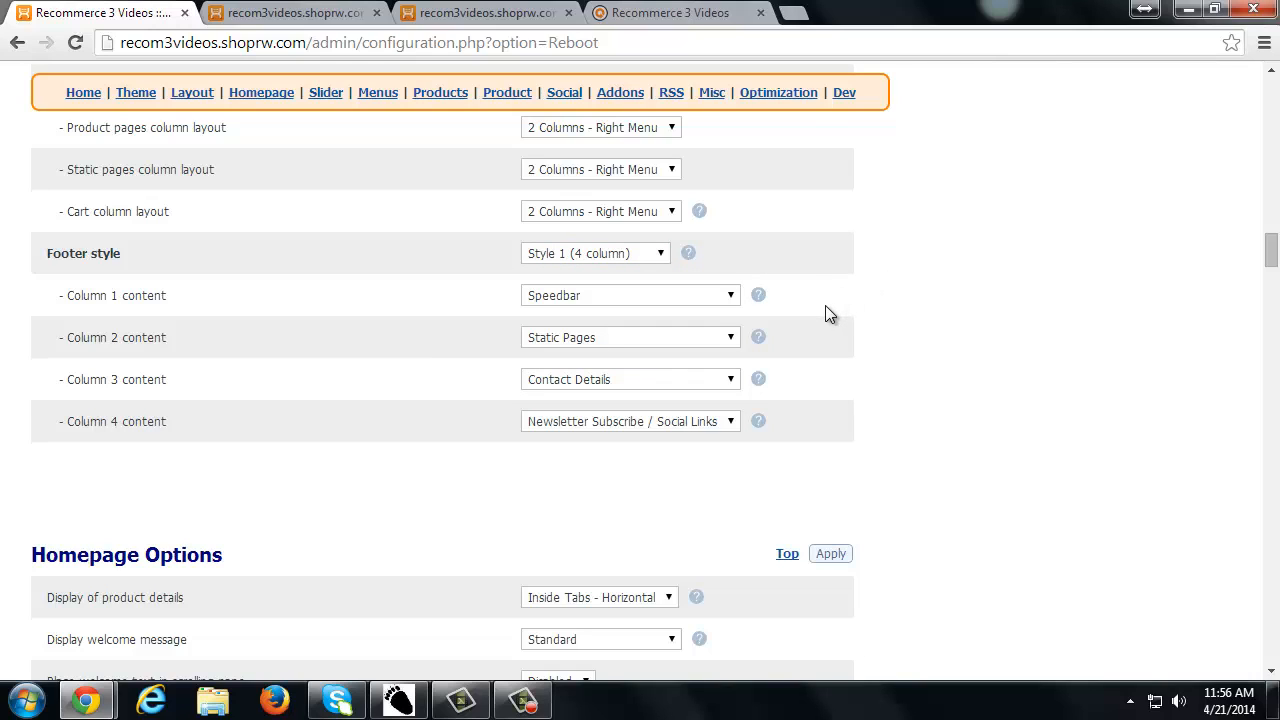
# Review the content choices for footer column 1, keeping Speedbar, and switch to the storefront page.
pyautogui.click(648, 291)
pyautogui.click(612, 297)
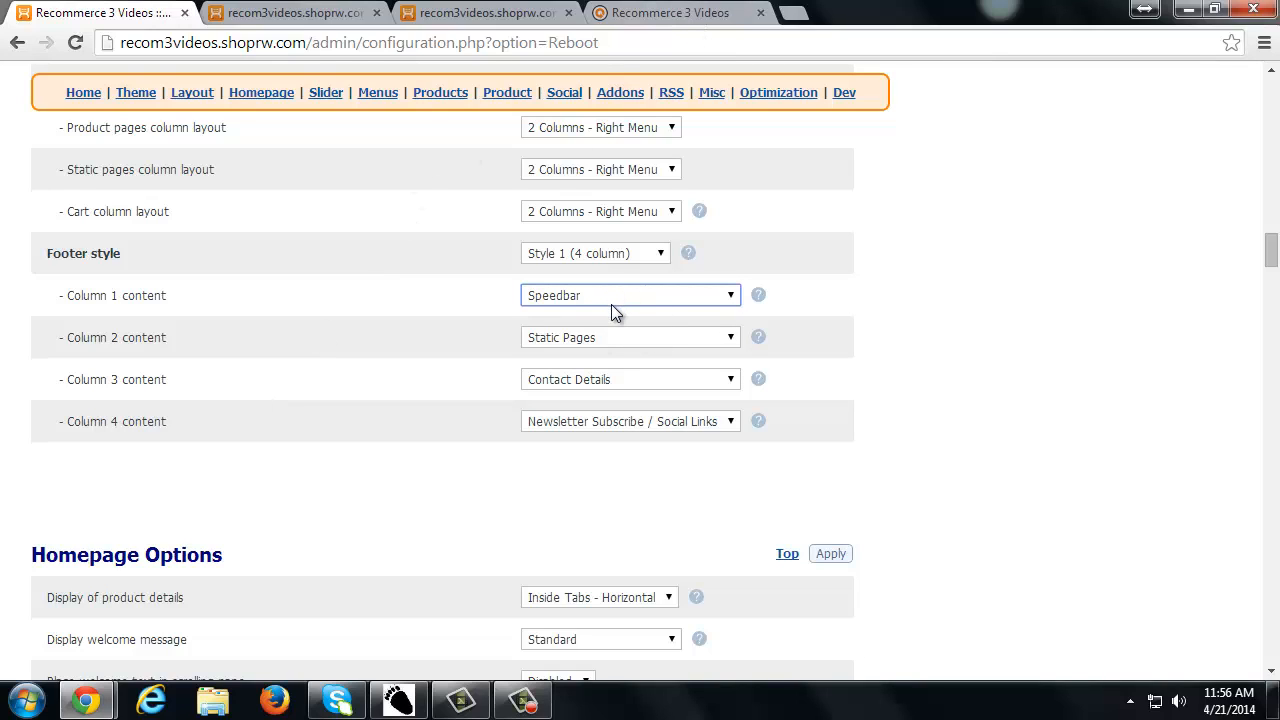
pyautogui.click(640, 14)
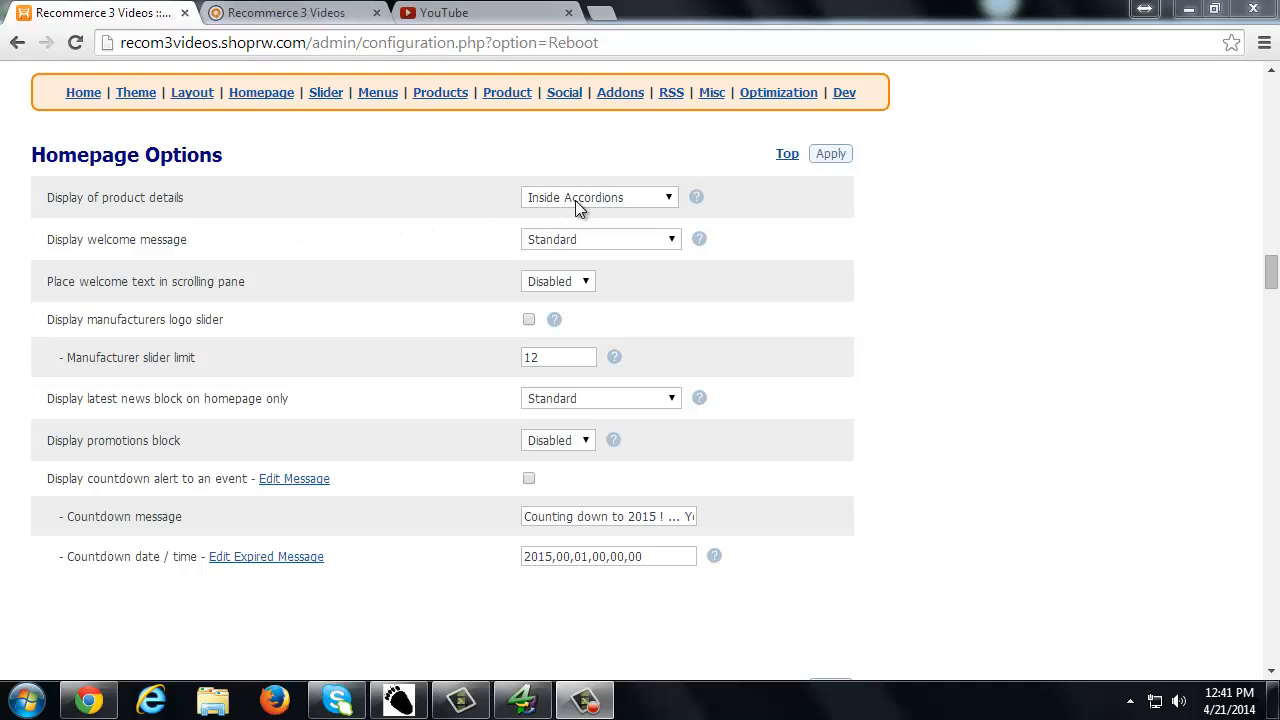
# Set the homepage display of product details to Inside Tabs - Horizontal, apply the change and check Featured Products on the storefront.
pyautogui.click(668, 198)
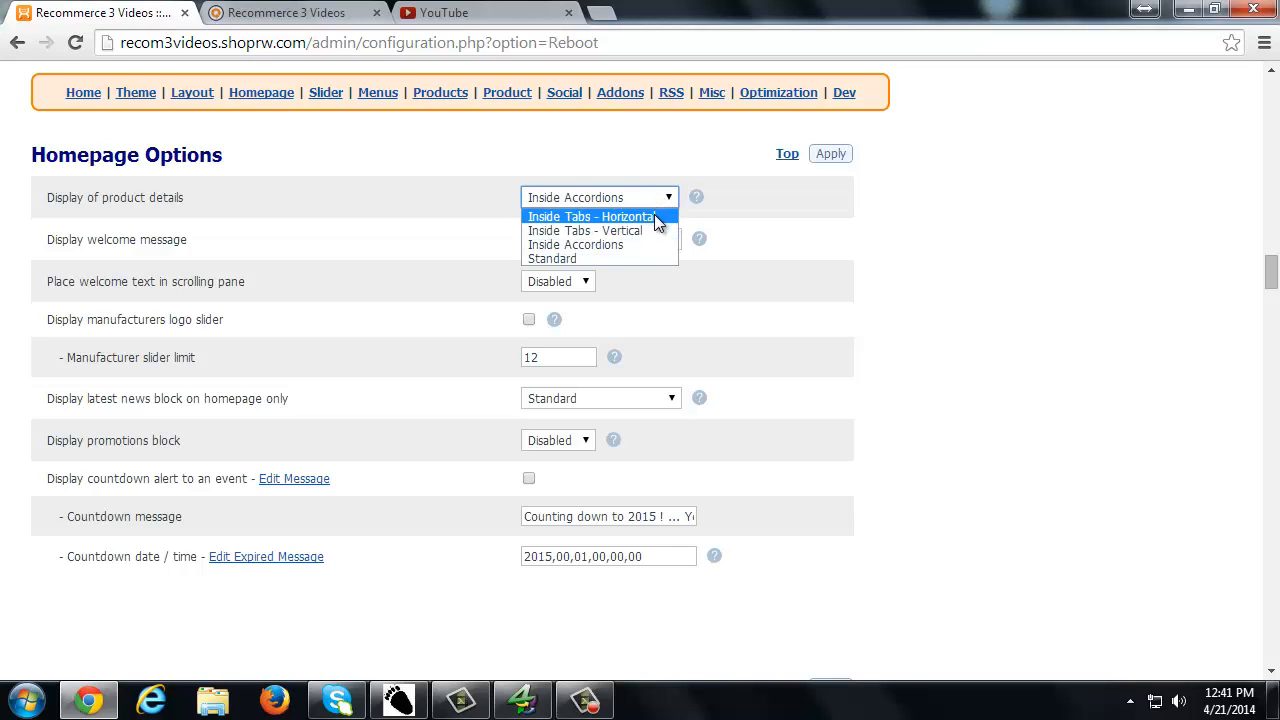
pyautogui.click(566, 217)
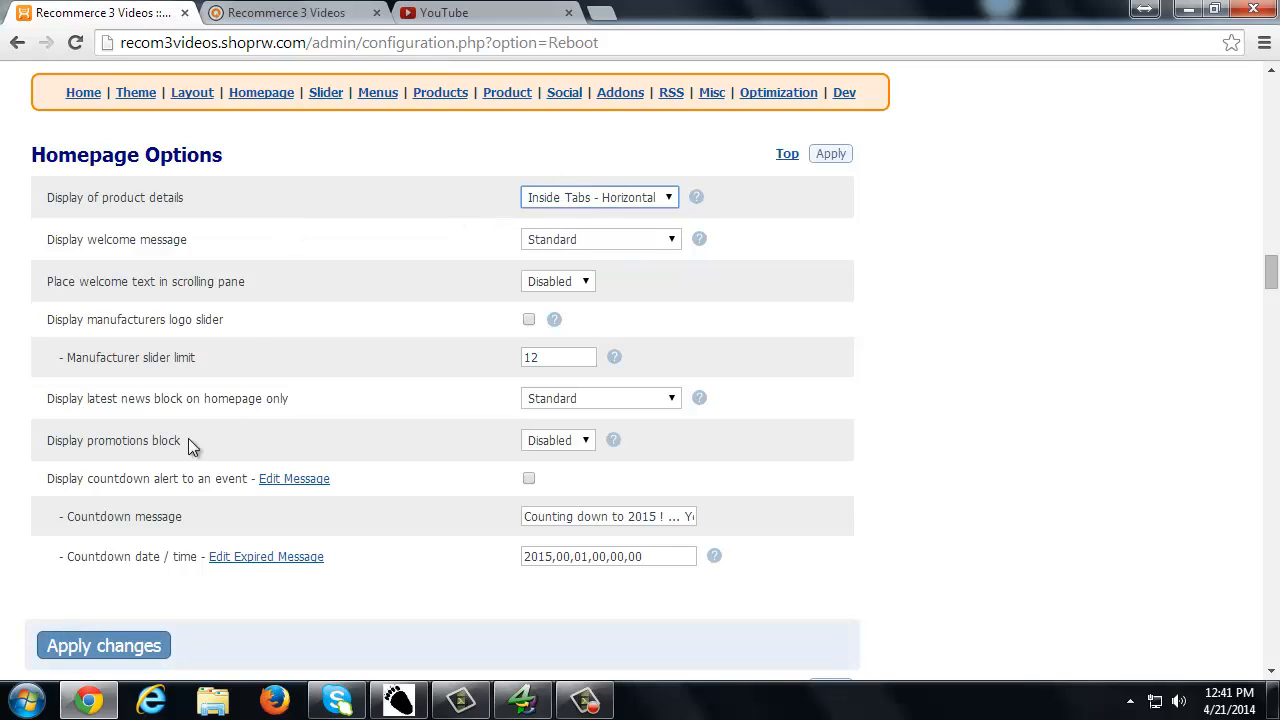
pyautogui.click(152, 647)
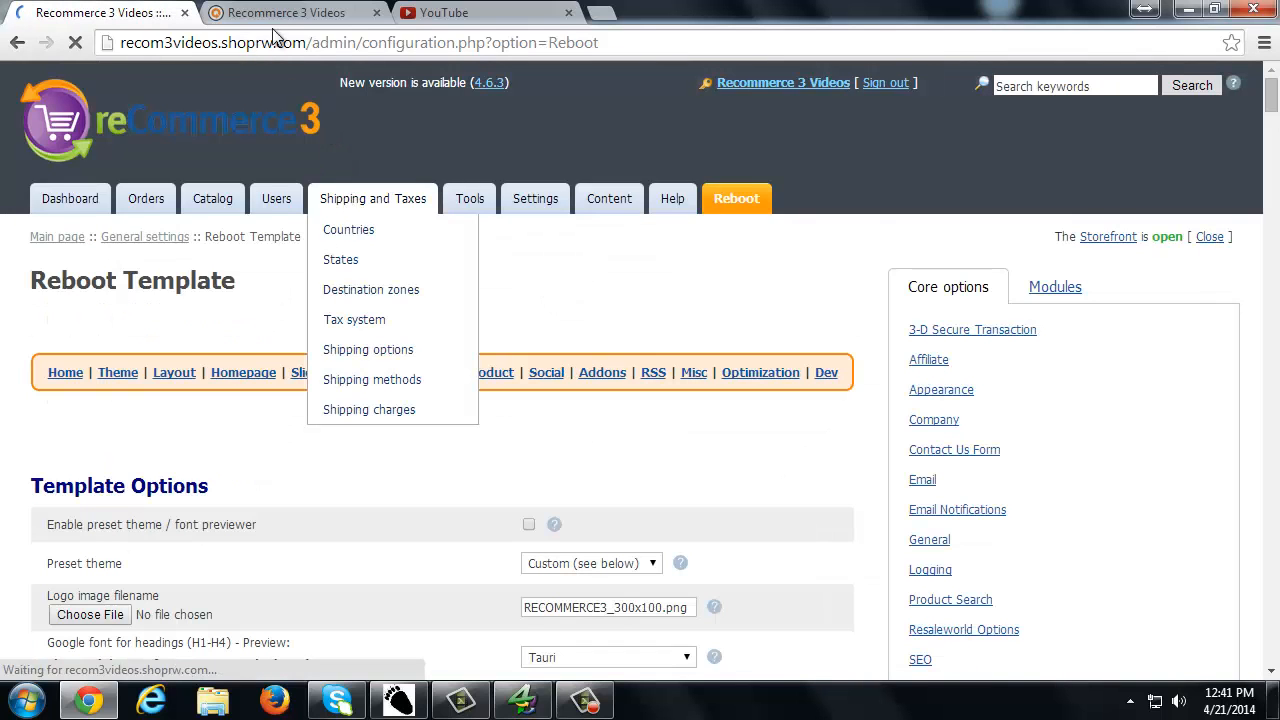
pyautogui.click(292, 14)
pyautogui.click(45, 42)
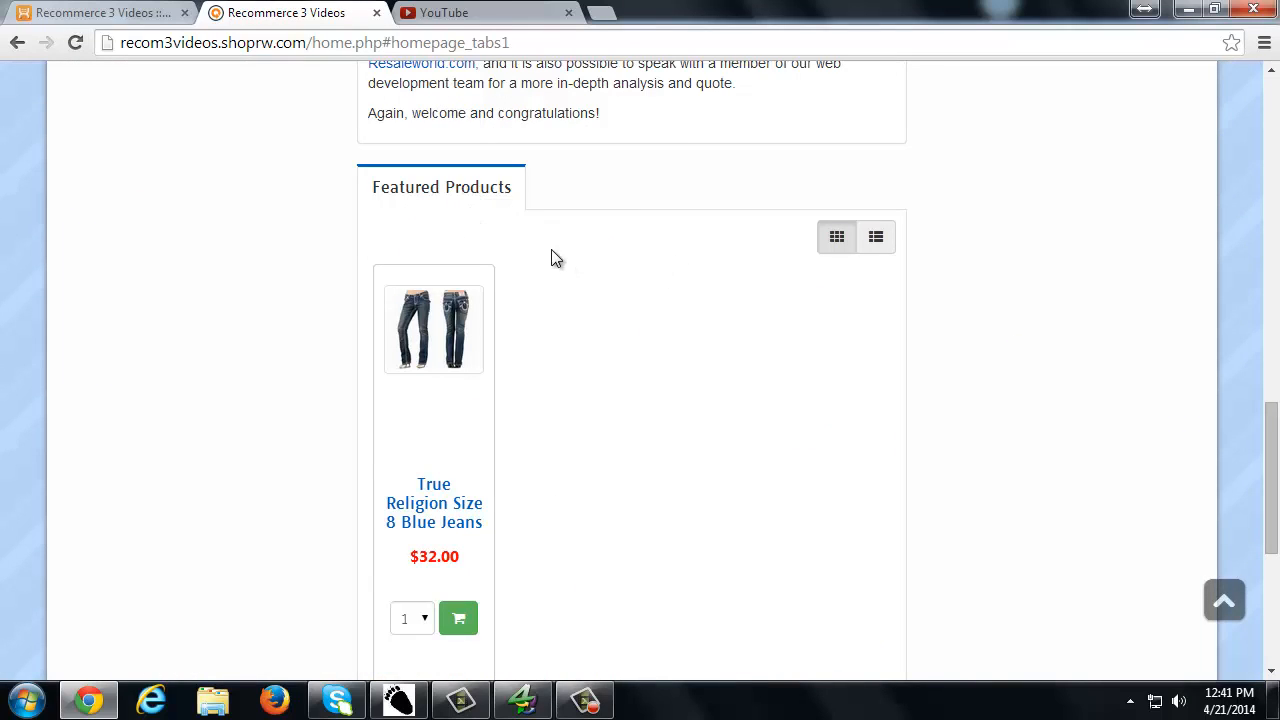
# Return to the Homepage Options in the template settings and review the welcome message display choices, keeping Standard.
pyautogui.click(150, 14)
pyautogui.moveTo(424, 338)
pyautogui.scroll(-20, 600, 380)
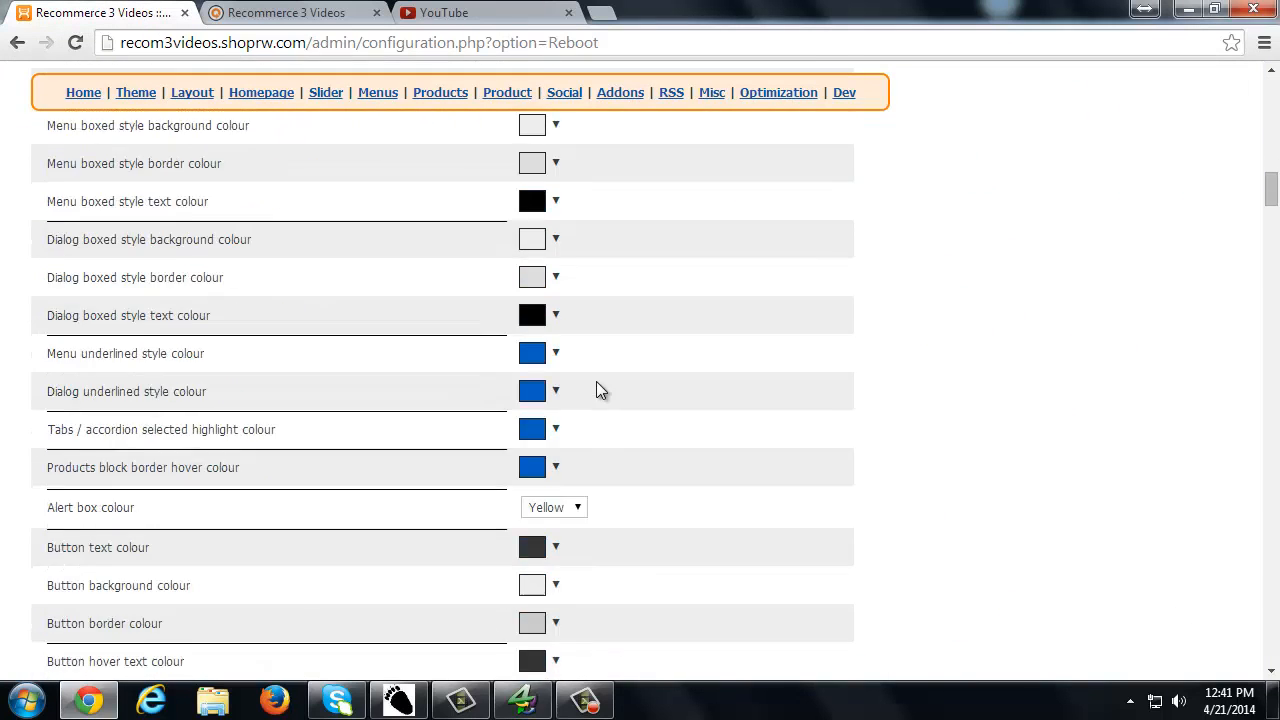
pyautogui.scroll(-4, 590, 379)
pyautogui.click(595, 143)
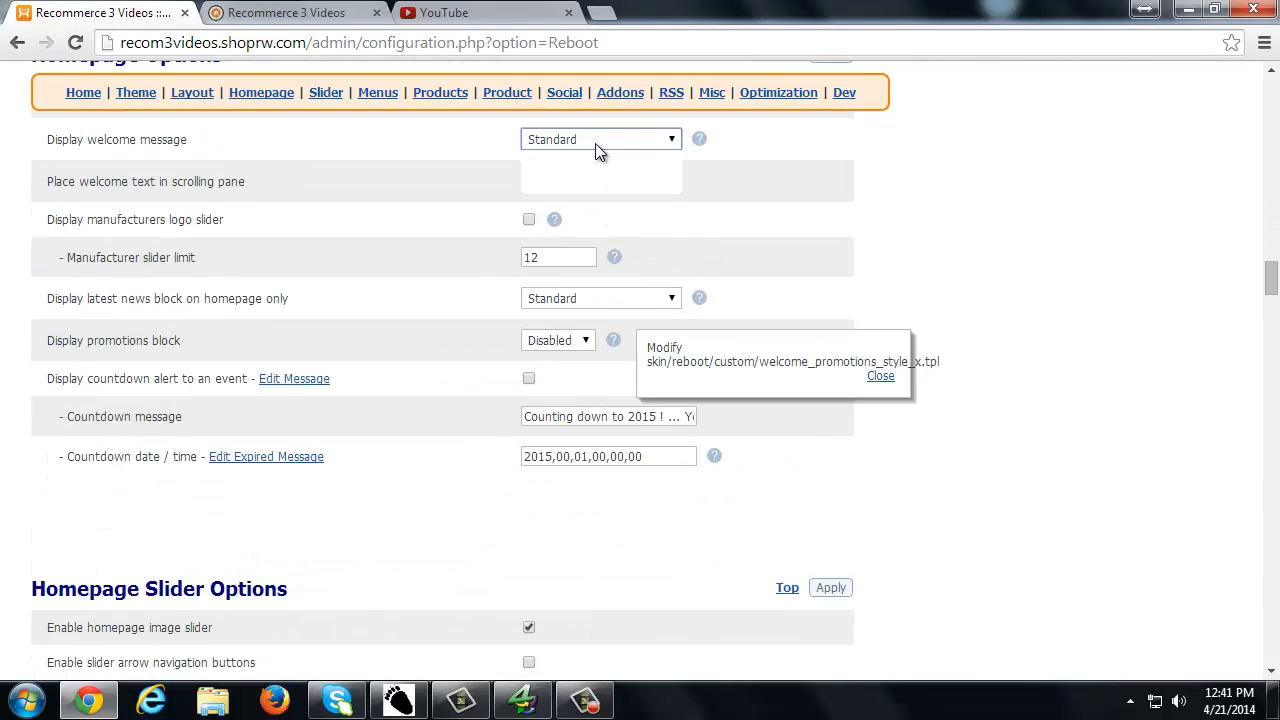
pyautogui.click(386, 155)
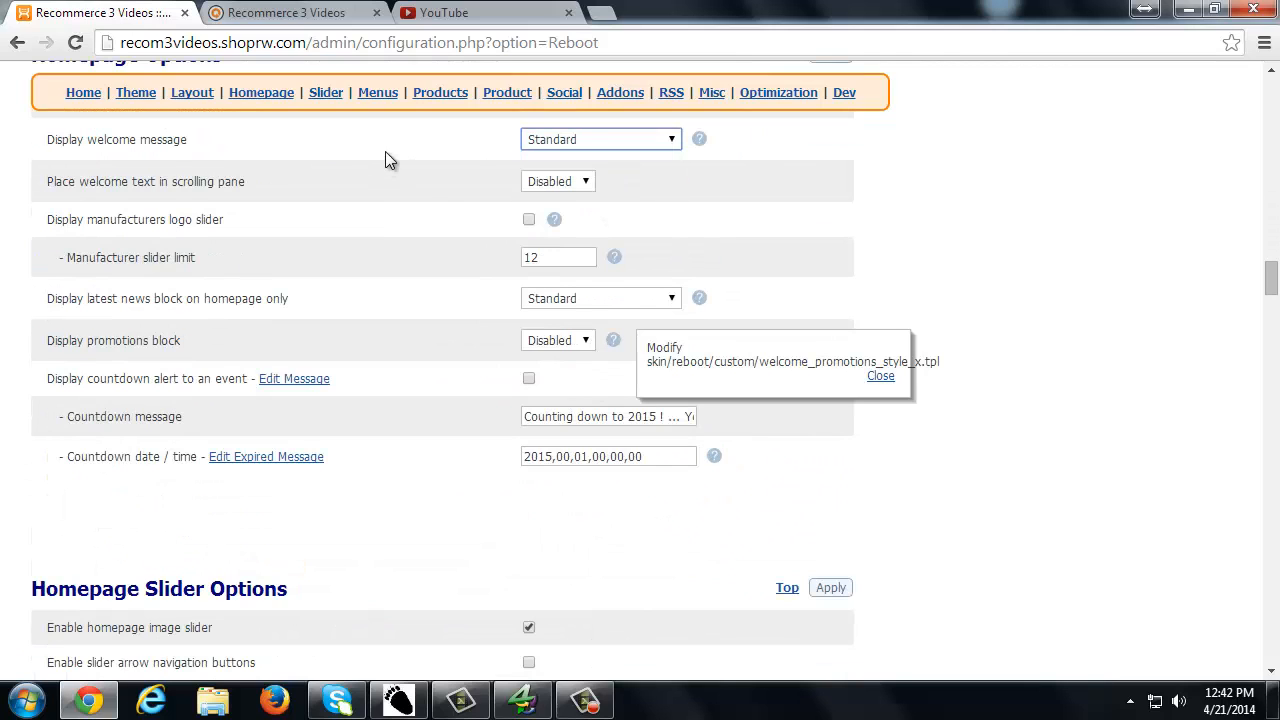
# Set the homepage display of product details to Inside Accordions and apply the change.
pyautogui.scroll(1, 386, 155)
pyautogui.click(537, 199)
pyautogui.click(596, 243)
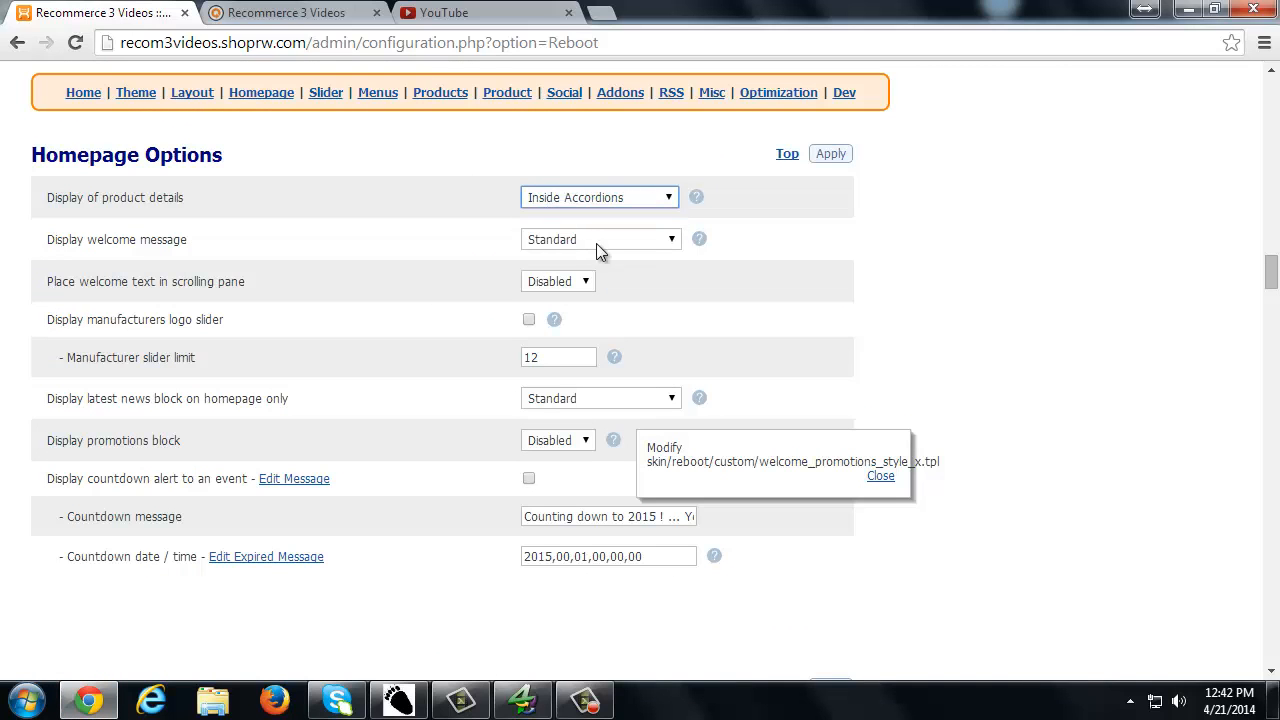
pyautogui.click(154, 646)
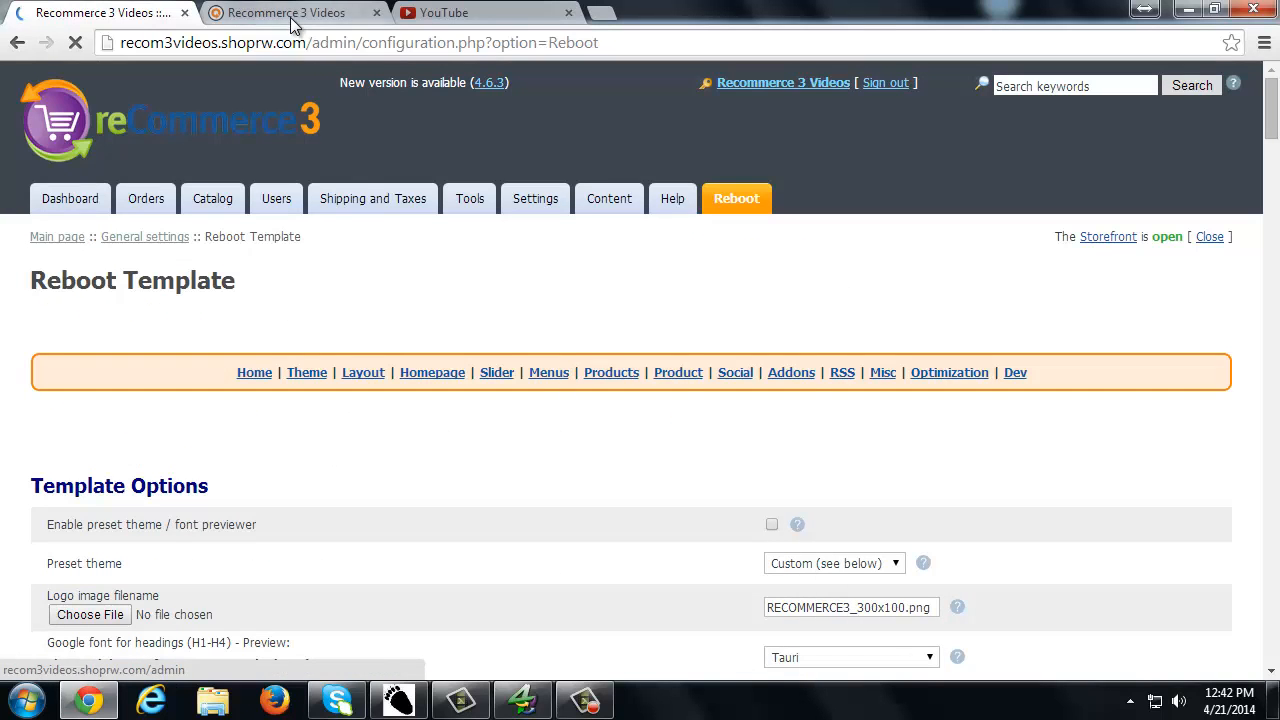
# Reload the storefront homepage and test the Featured Products accordion by collapsing and expanding it.
pyautogui.click(224, 22)
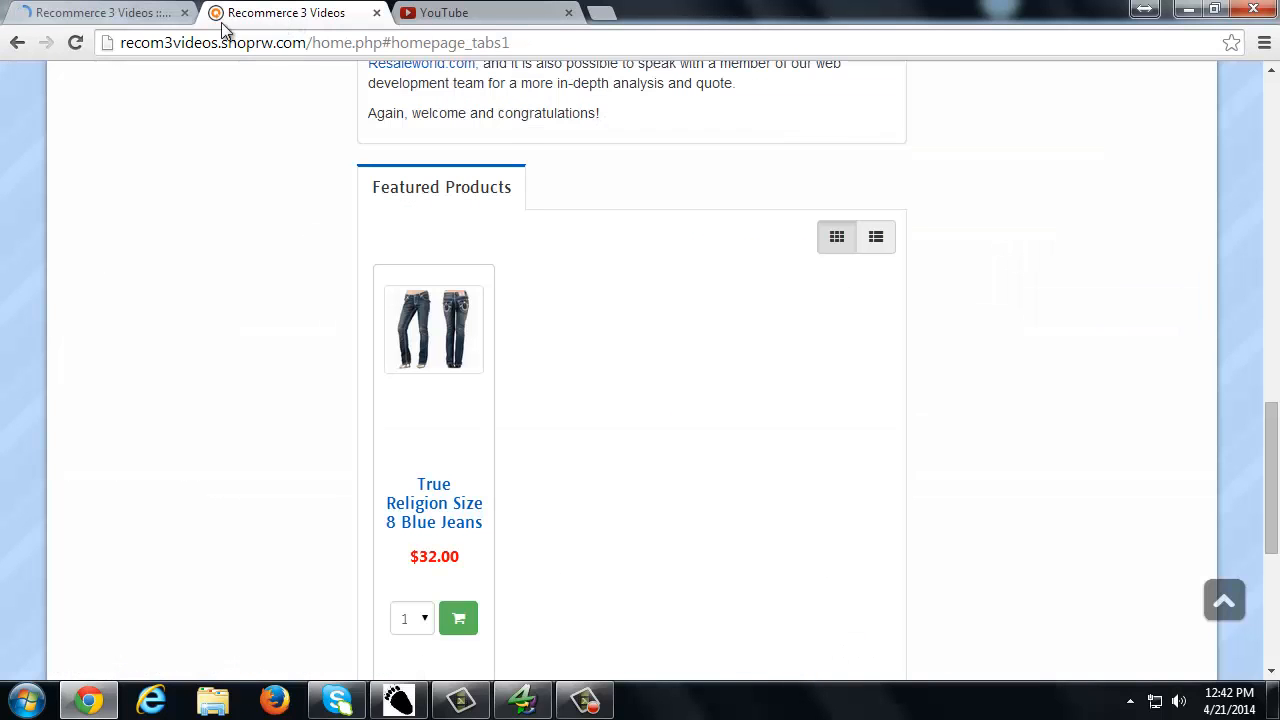
pyautogui.click(83, 47)
pyautogui.scroll(-2, 416, 283)
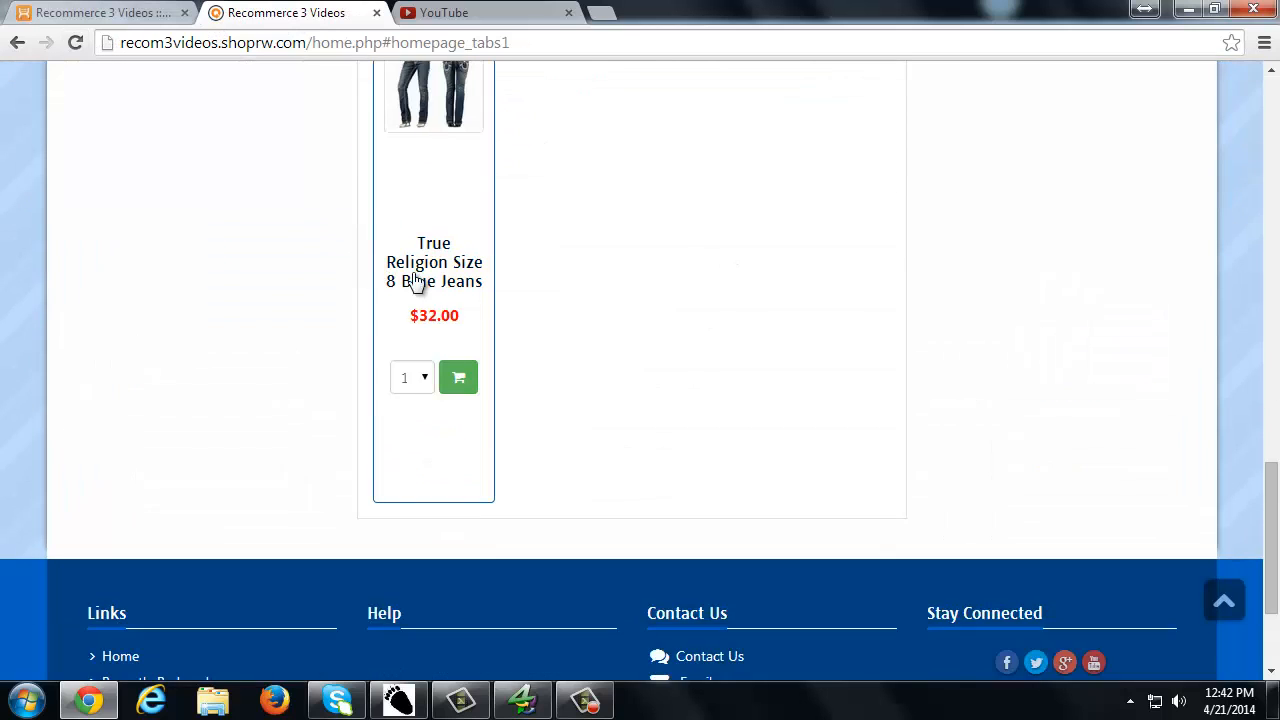
pyautogui.scroll(2, 416, 283)
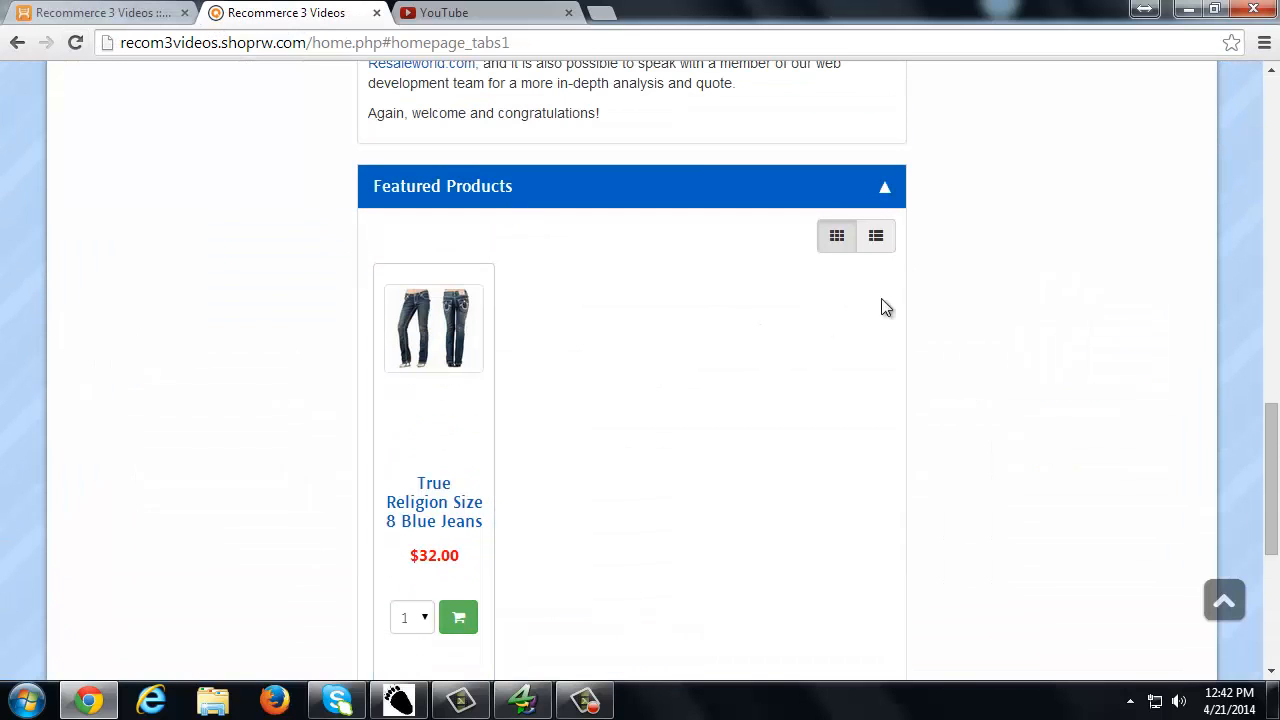
pyautogui.click(885, 206)
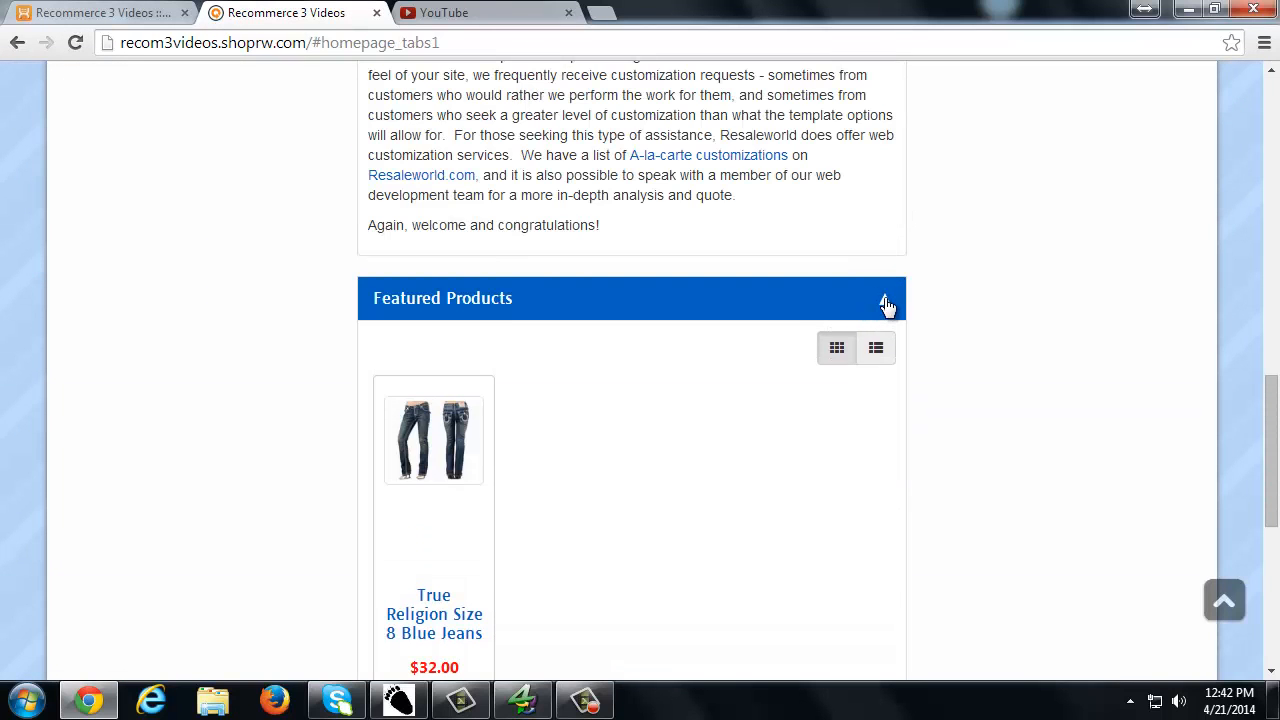
pyautogui.click(885, 303)
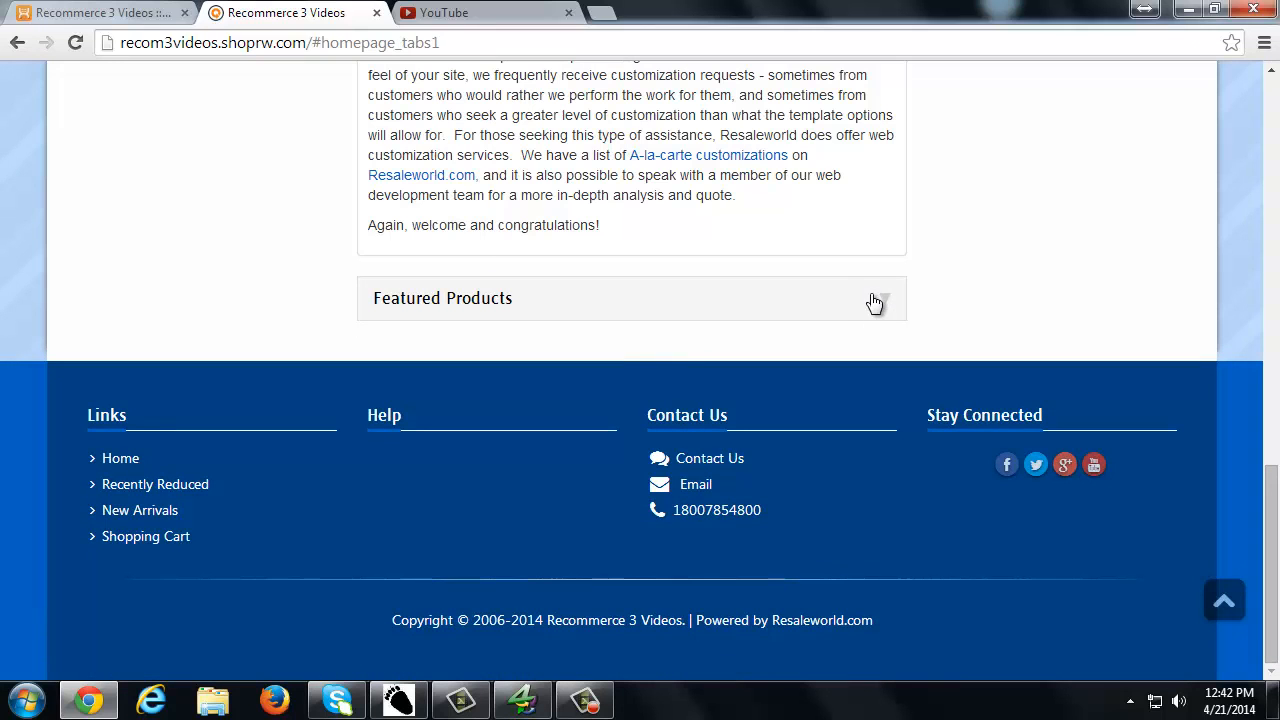
pyautogui.click(880, 305)
pyautogui.scroll(-1, 530, 330)
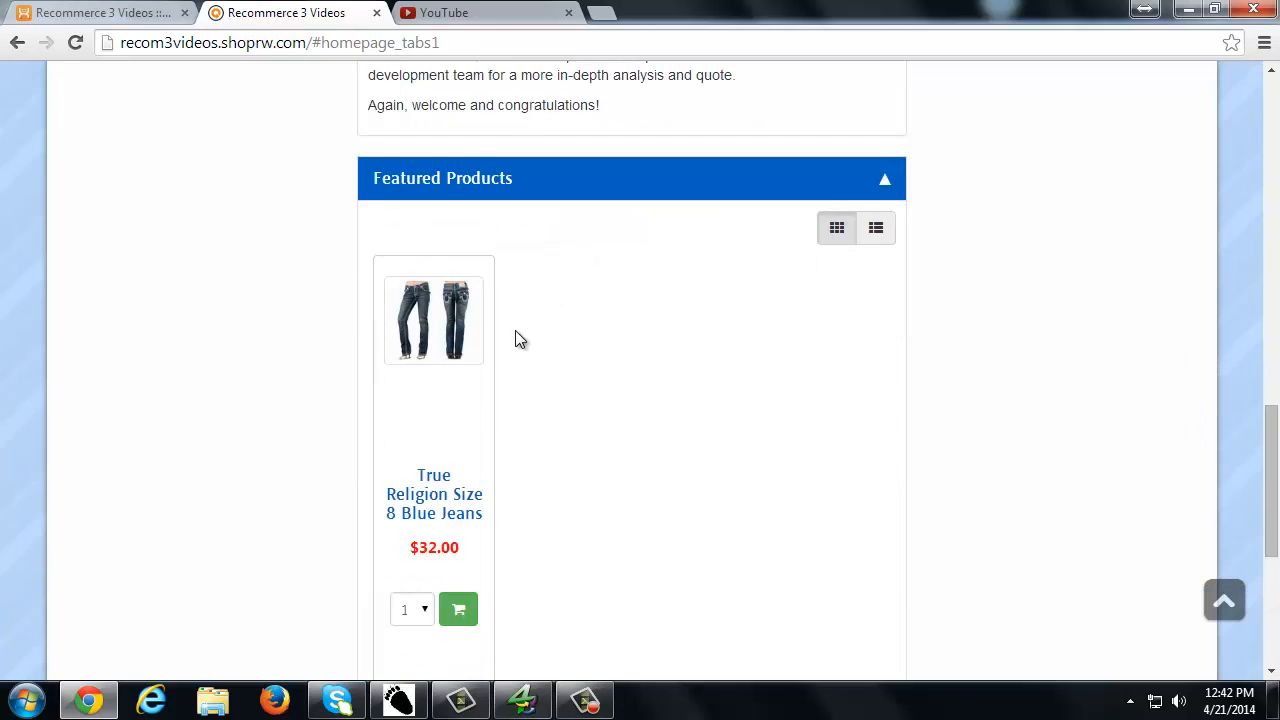
pyautogui.scroll(-1, 515, 335)
pyautogui.scroll(1, 450, 290)
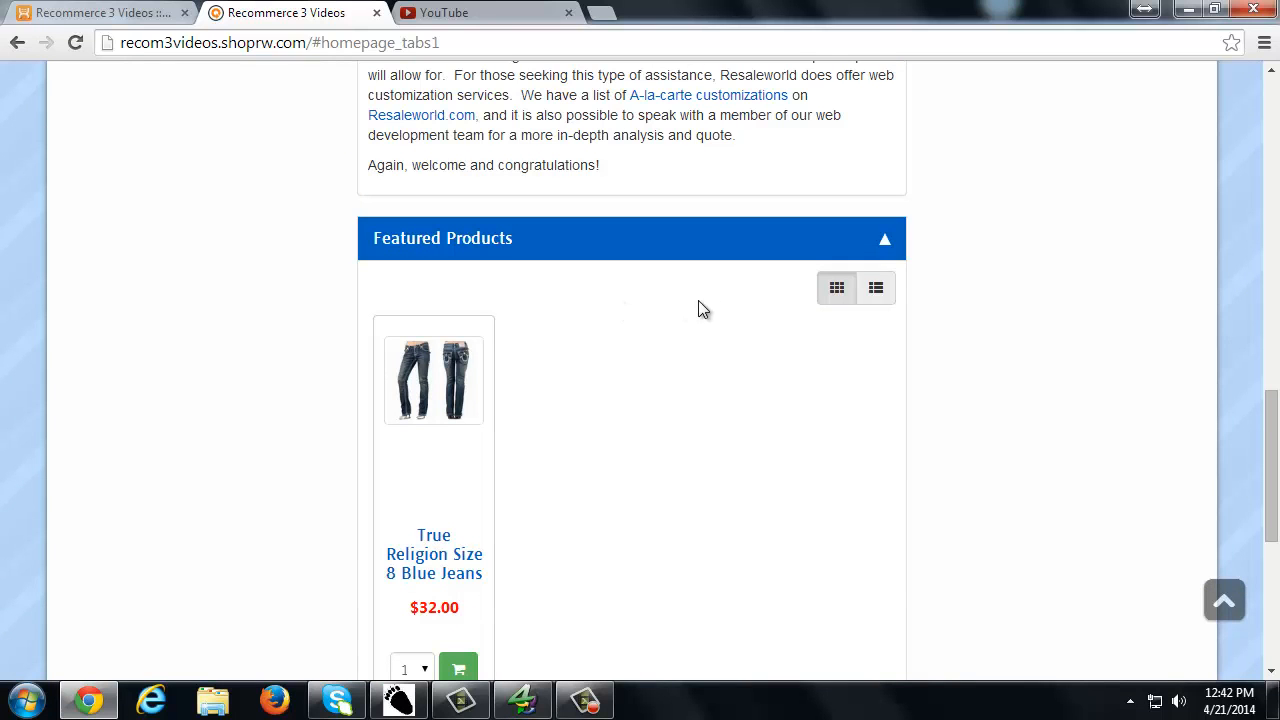
# Go back to the template's Homepage Options and look through the welcome message display choices, leaving Standard selected.
pyautogui.click(138, 16)
pyautogui.moveTo(372, 98)
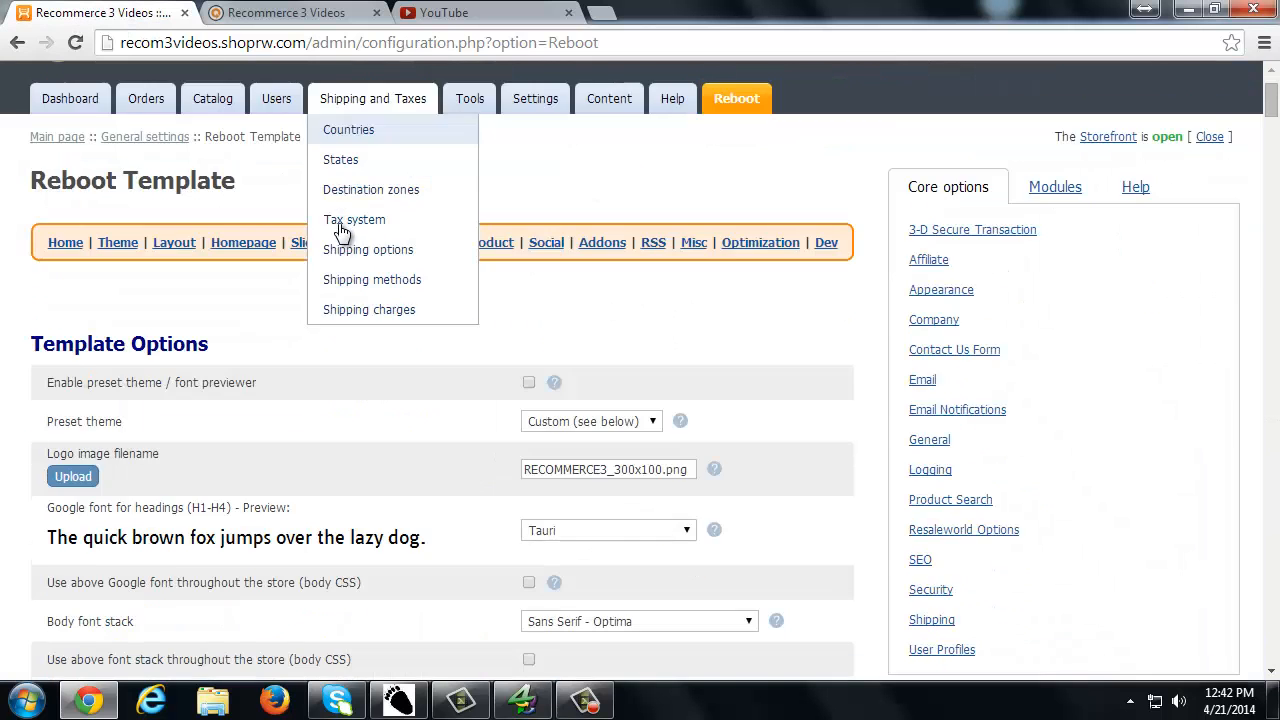
pyautogui.scroll(-5, 341, 229)
pyautogui.scroll(3, 355, 160)
pyautogui.click(259, 93)
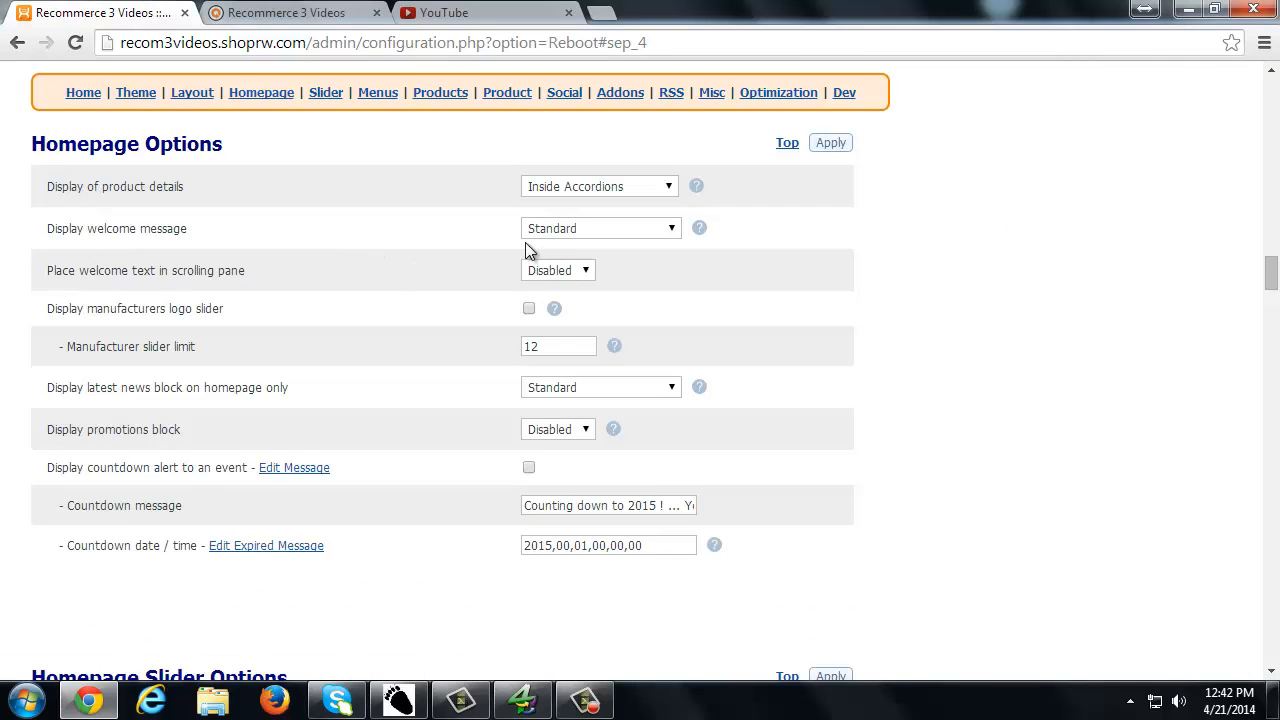
pyautogui.click(583, 230)
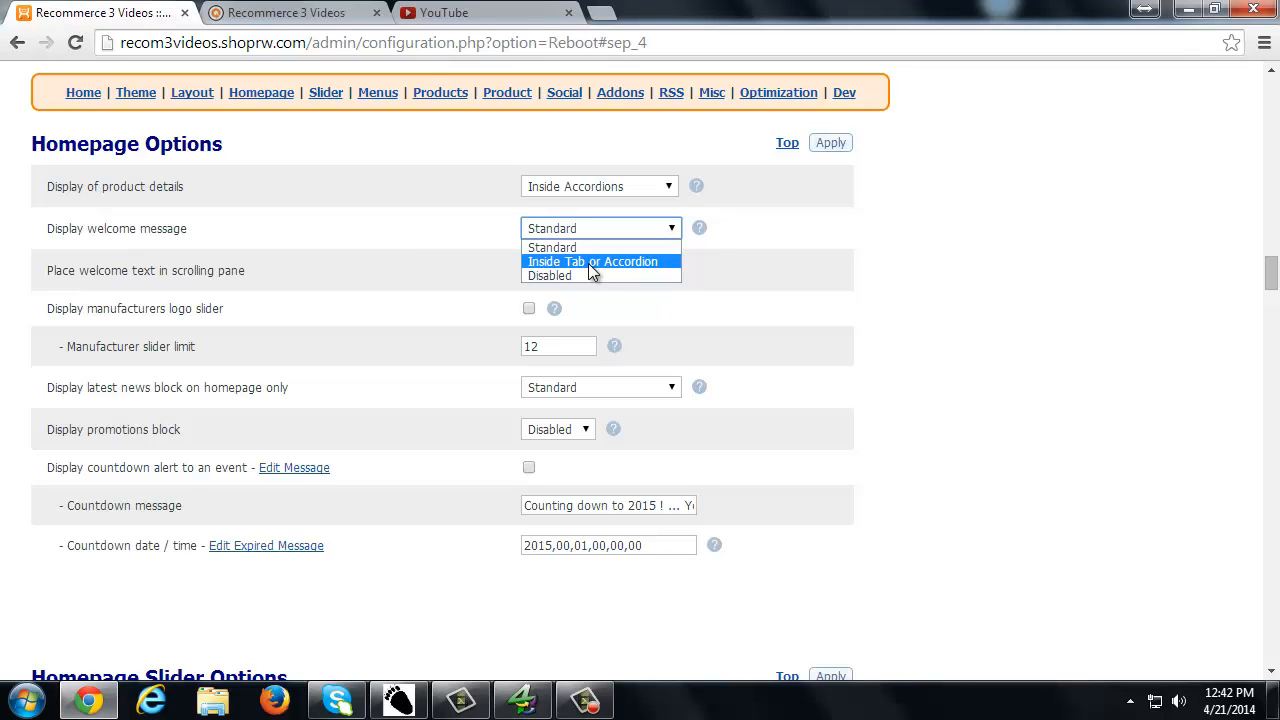
pyautogui.click(429, 270)
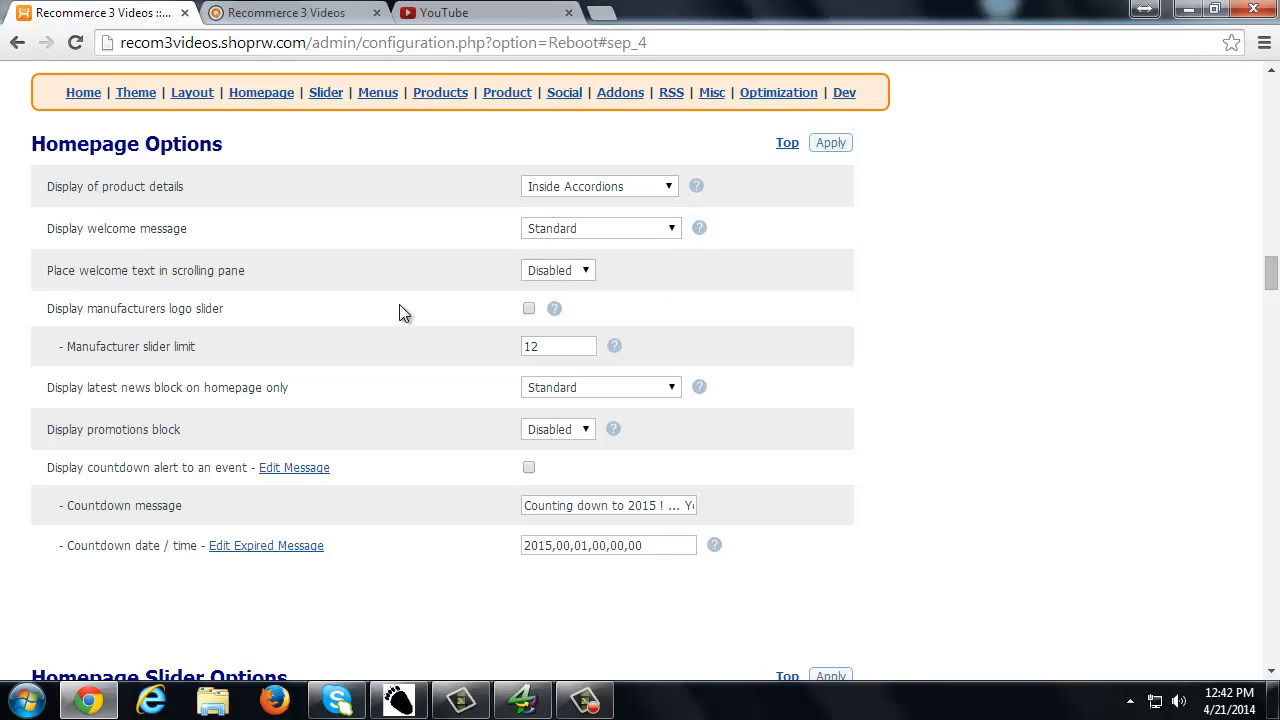
# Read and close the help note for the manufacturers logo slider, and review the news, promotions and countdown options.
pyautogui.click(554, 308)
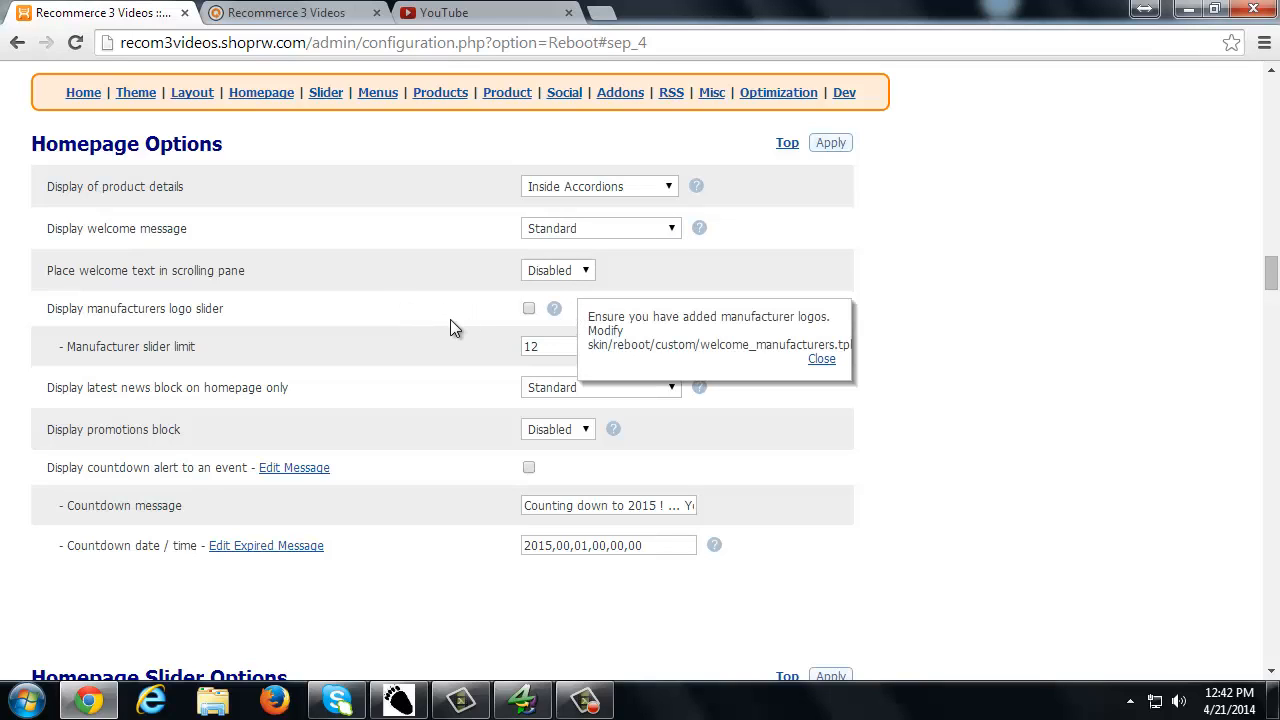
pyautogui.scroll(-1, 435, 328)
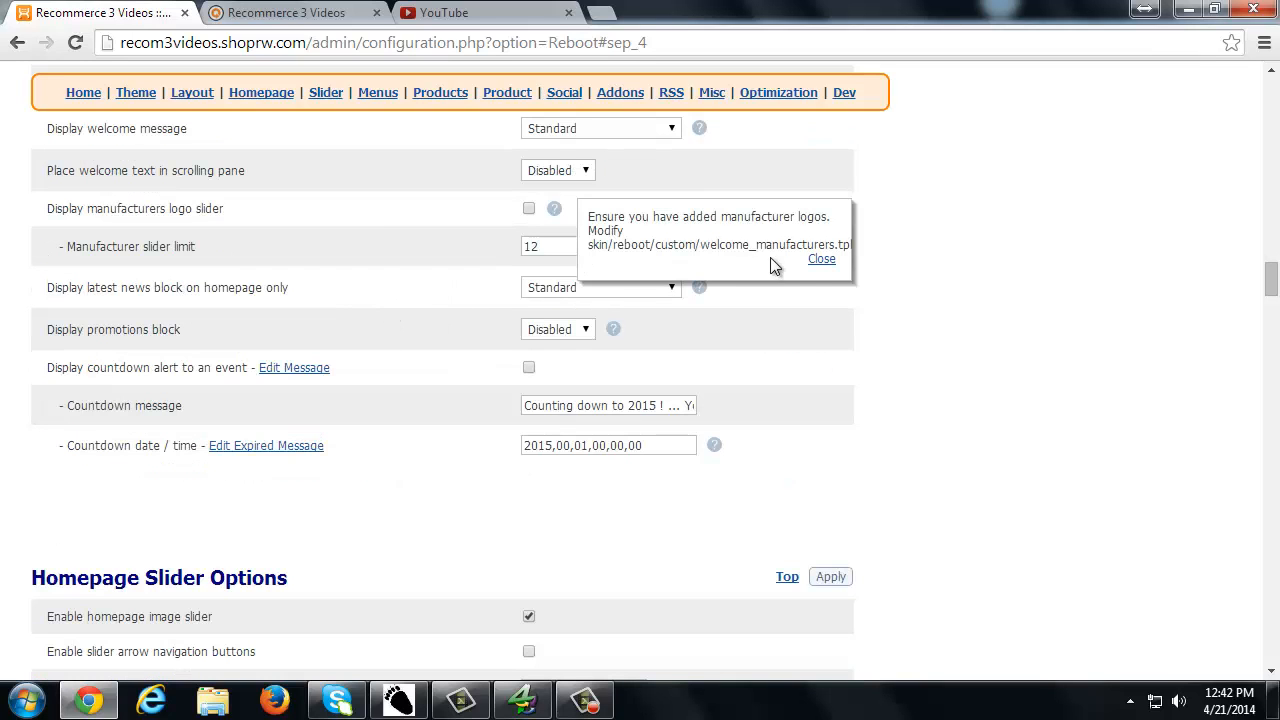
pyautogui.click(816, 260)
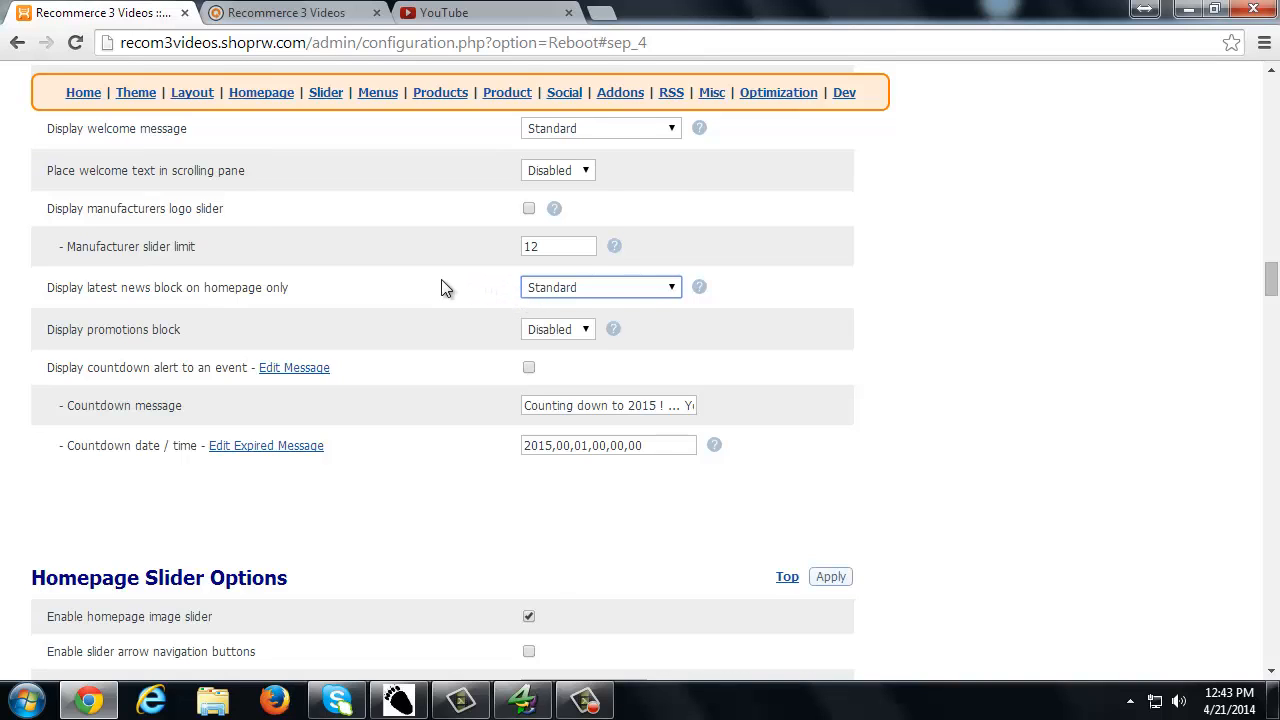
pyautogui.scroll(-1, 497, 293)
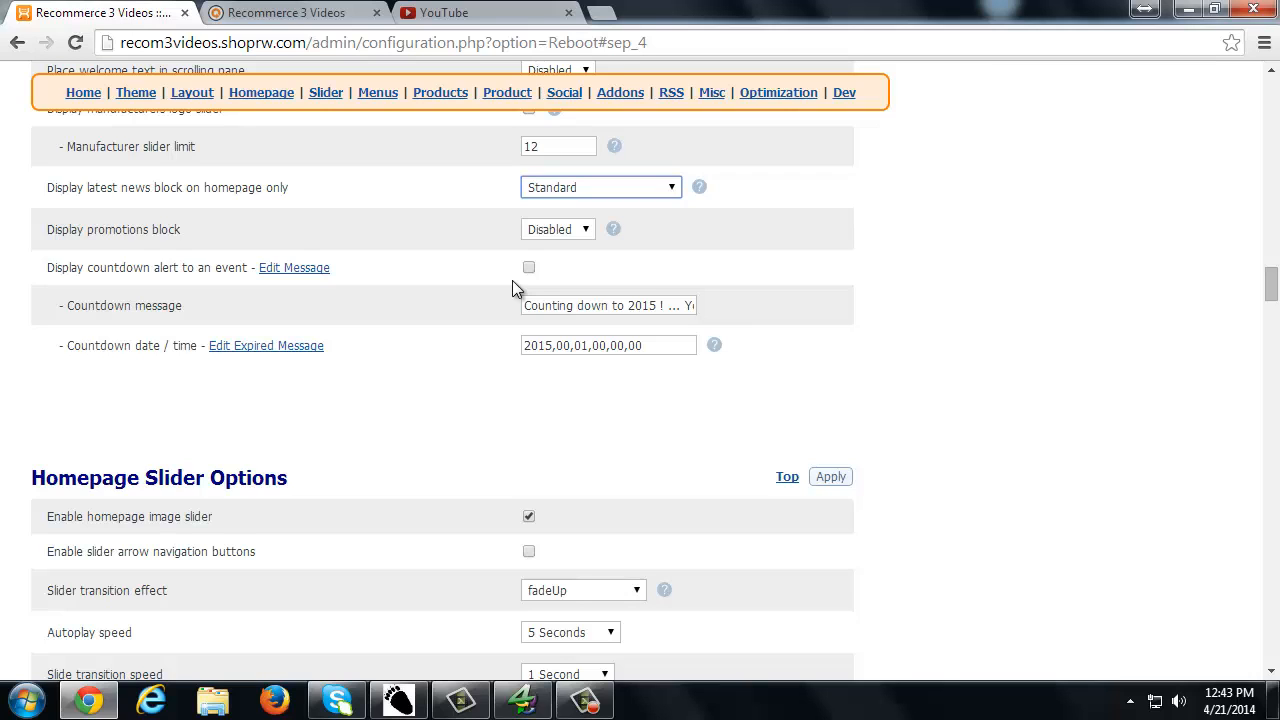
# Find the Homepage Slider Options and view the image slider on the storefront homepage.
pyautogui.scroll(-2, 513, 286)
pyautogui.scroll(-1, 513, 290)
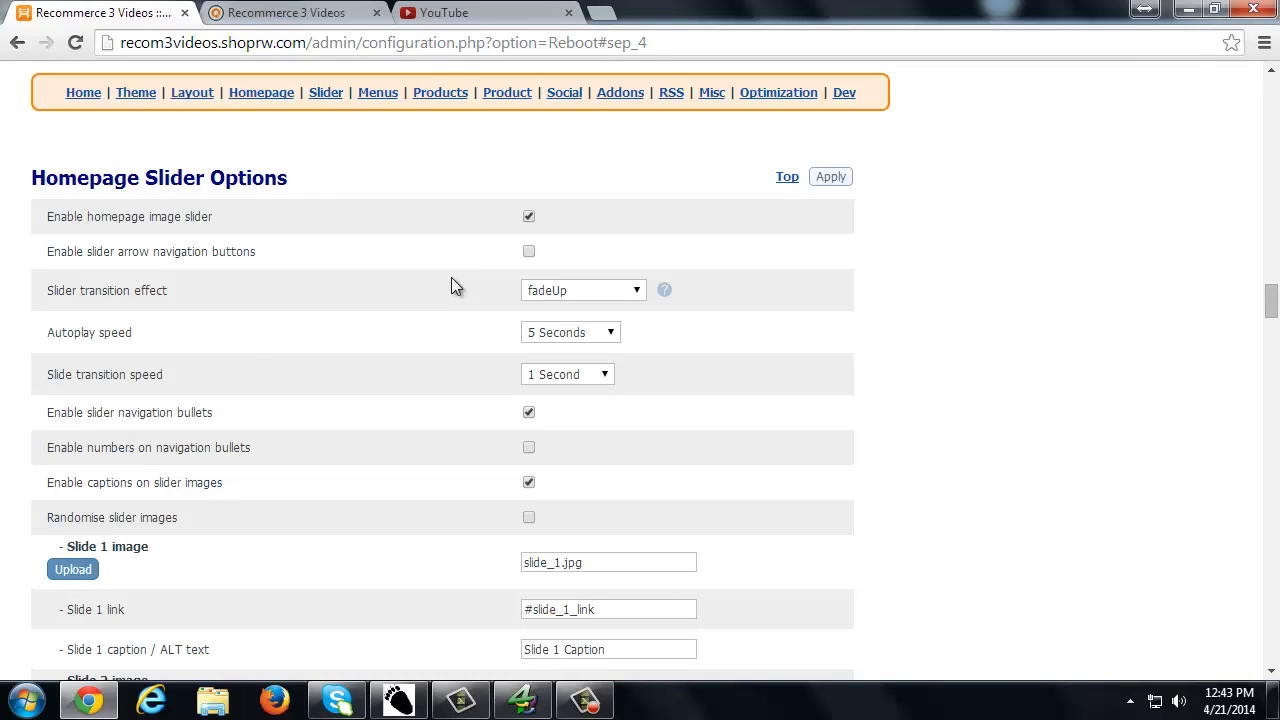
pyautogui.click(286, 12)
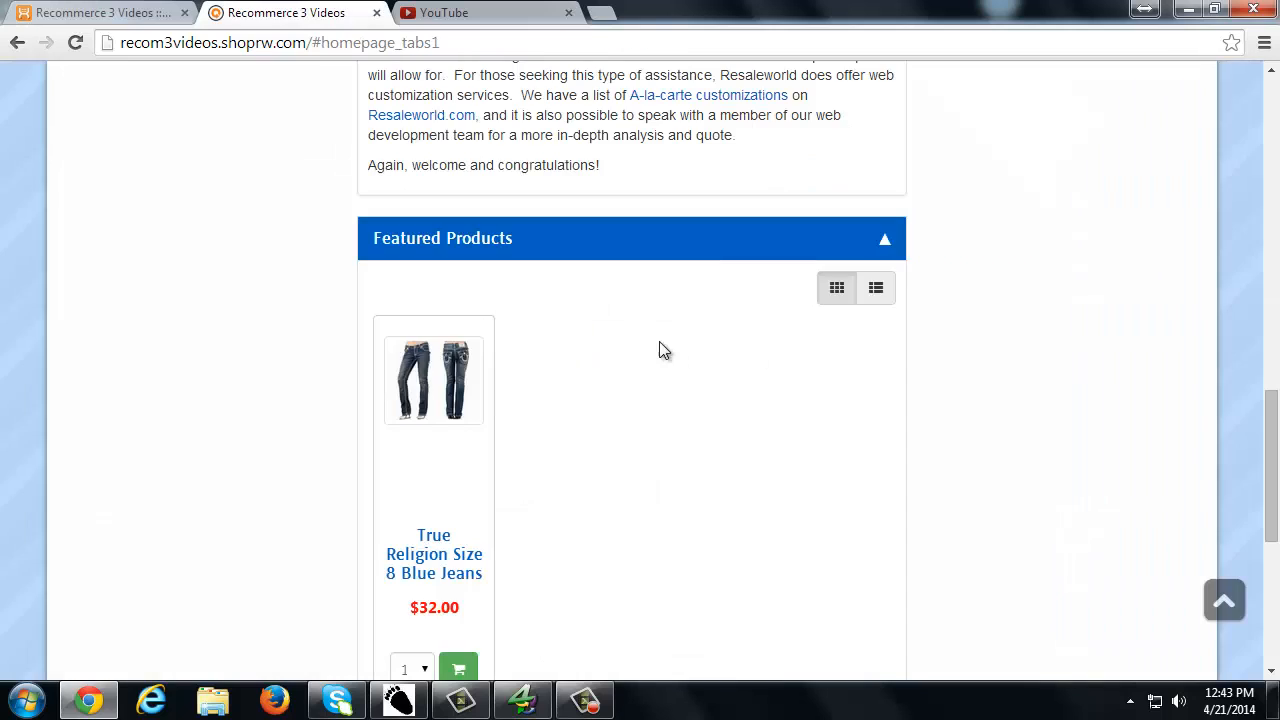
pyautogui.scroll(6, 657, 349)
pyautogui.scroll(6, 676, 341)
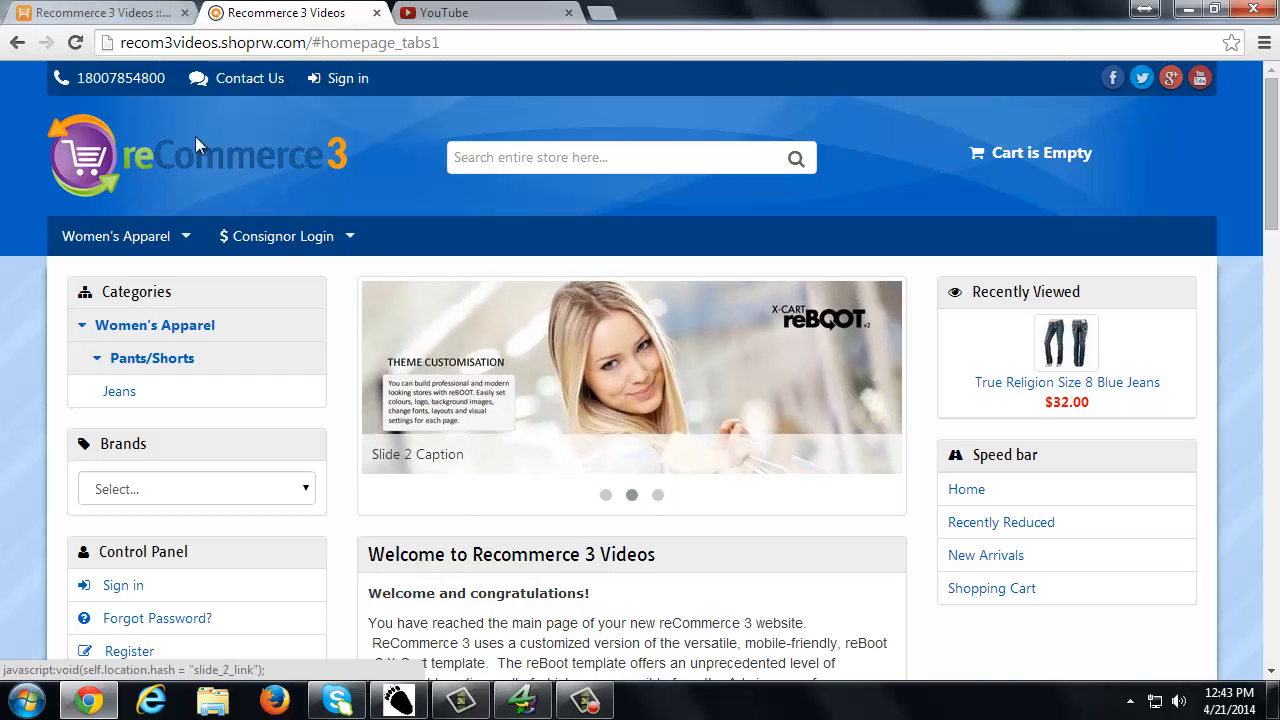
# Review the slider settings in the template configuration, covering transition effect, speeds, navigation bullets, captions and image randomisation.
pyautogui.click(100, 12)
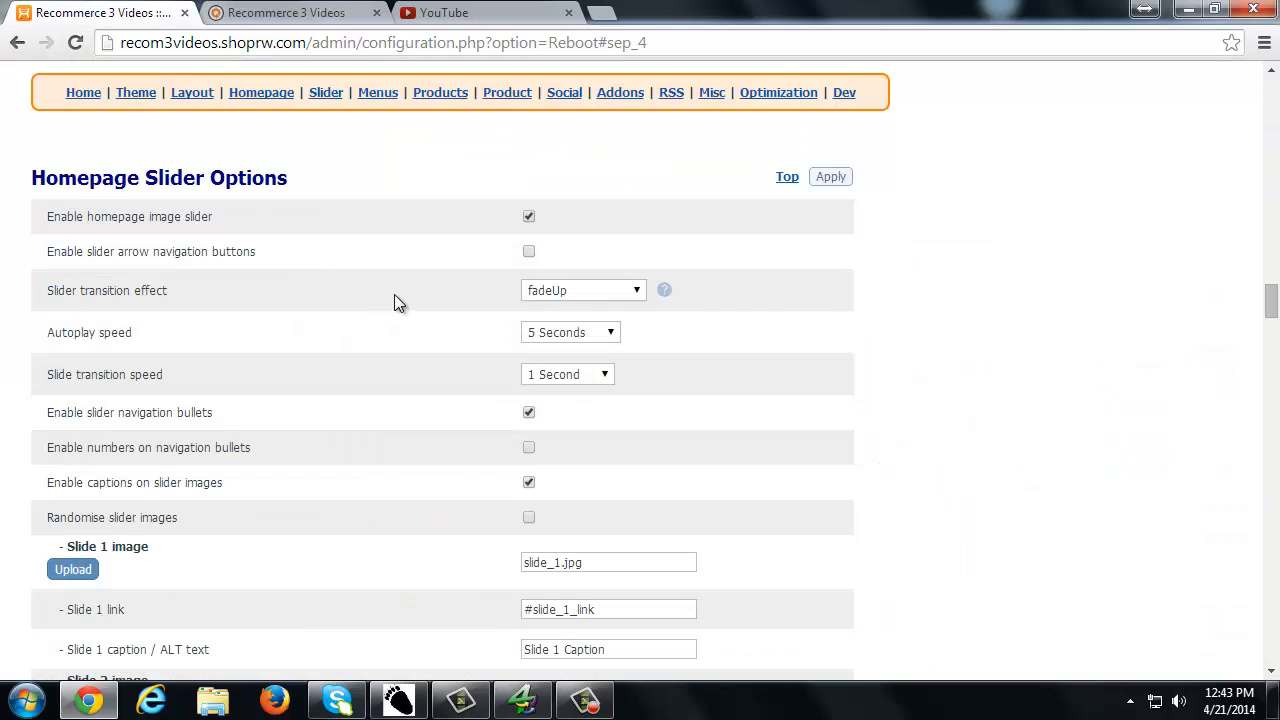
pyautogui.scroll(-1, 370, 300)
pyautogui.scroll(1, 350, 292)
pyautogui.scroll(-1, 480, 330)
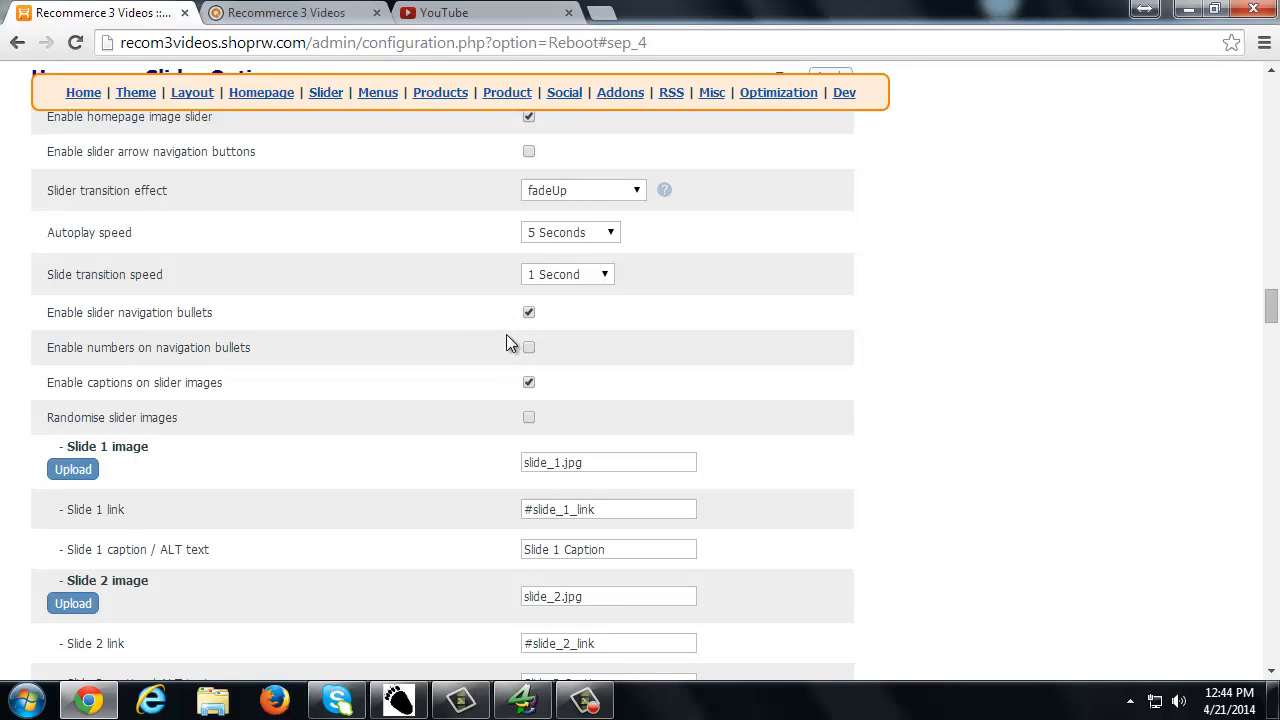
pyautogui.scroll(-1, 488, 378)
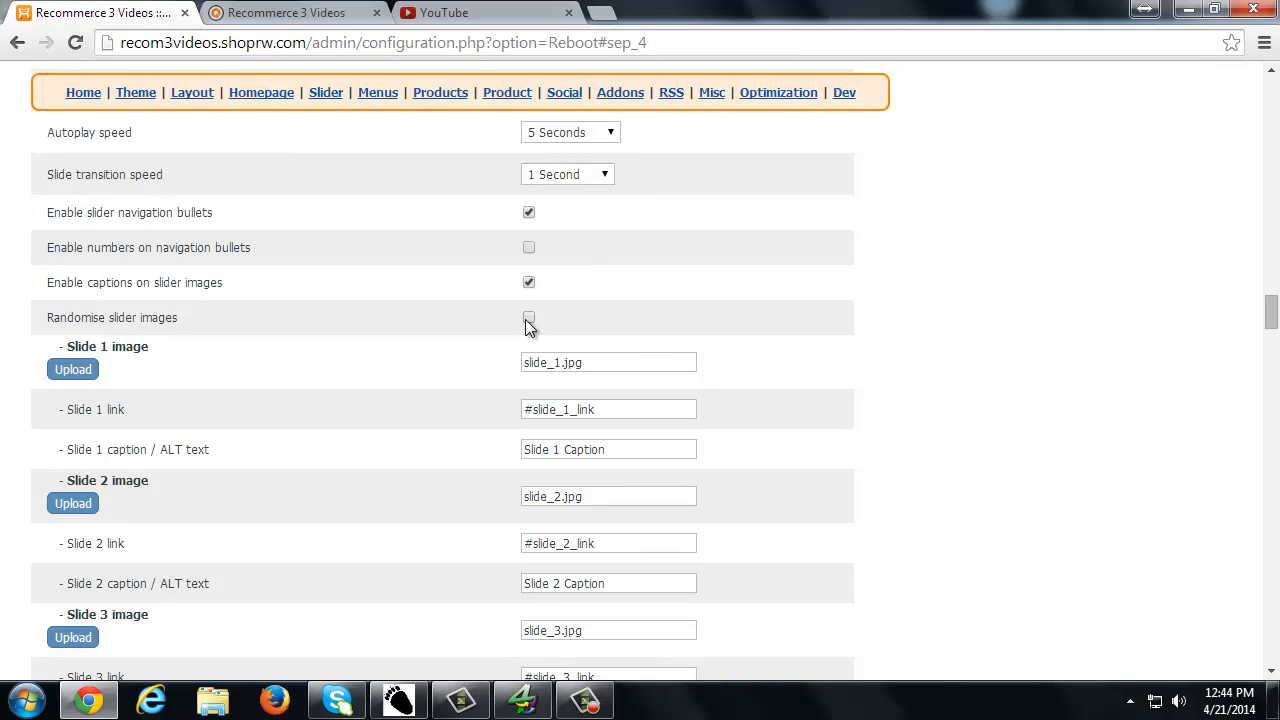
pyautogui.scroll(-1, 529, 325)
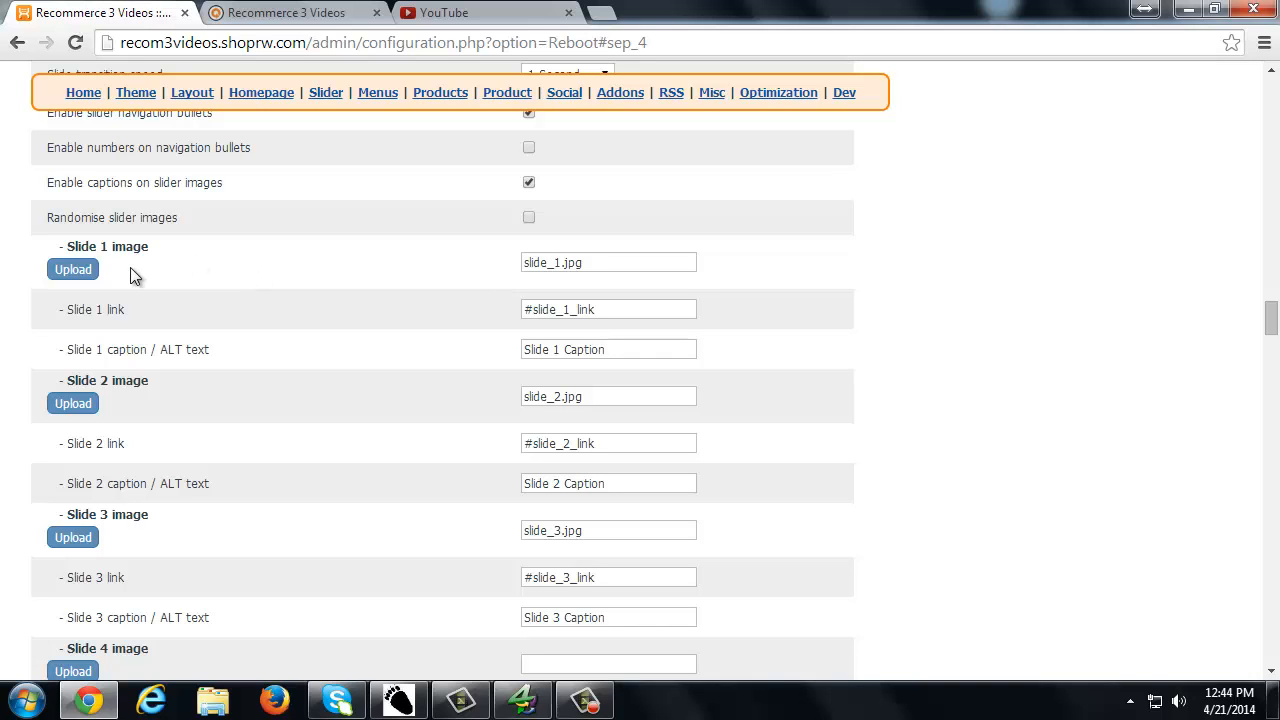
# Open and cancel the Slide 1 image upload, and inspect the Slide 1 link and caption / ALT text without changing them.
pyautogui.click(78, 272)
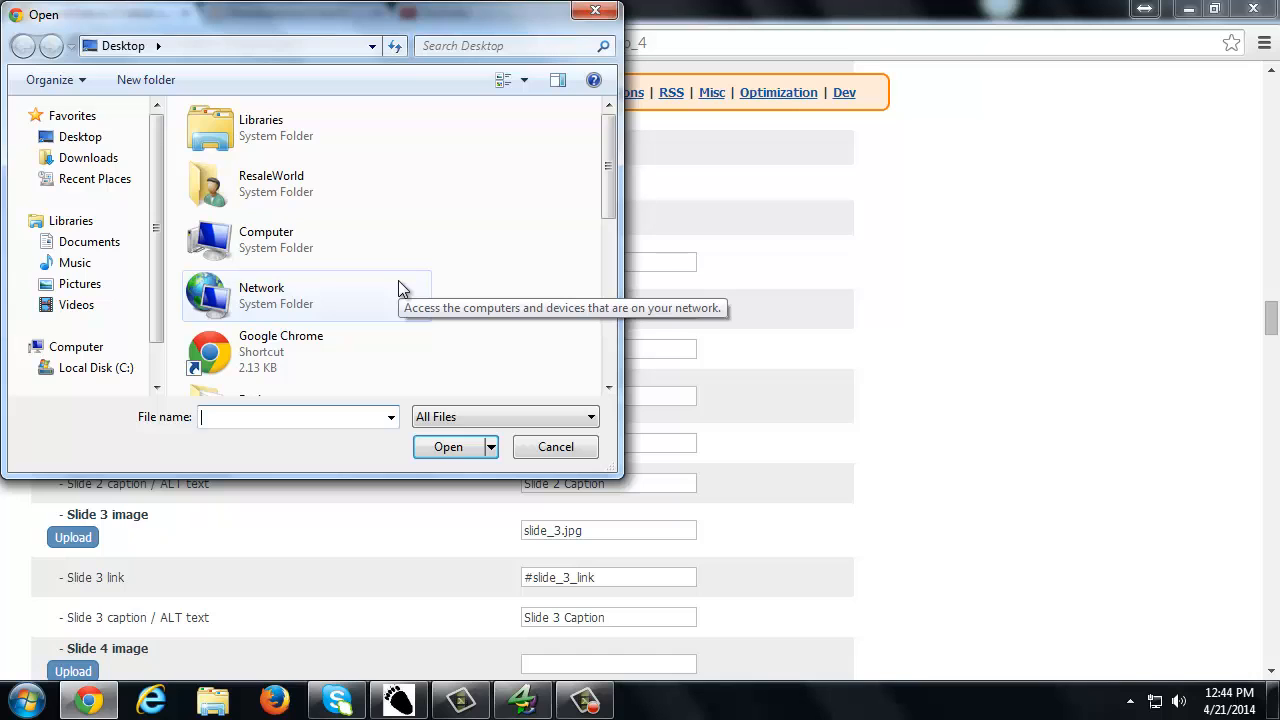
pyautogui.click(556, 448)
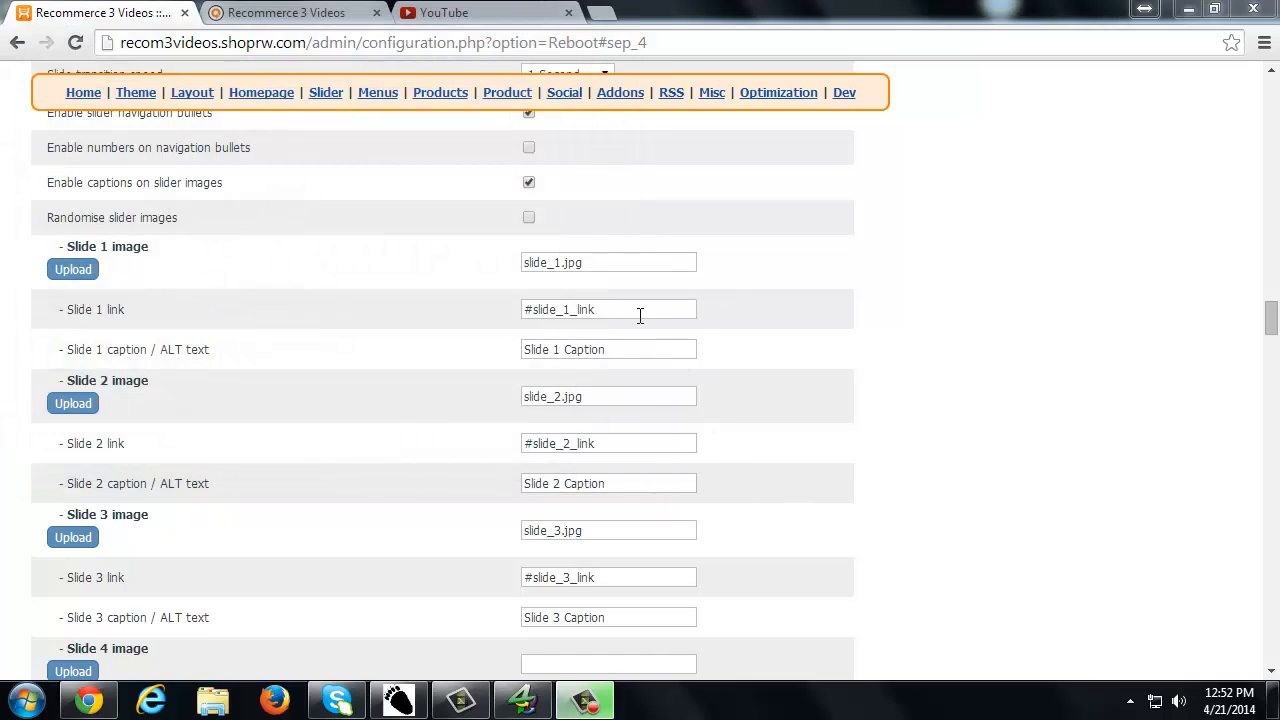
pyautogui.click(640, 314)
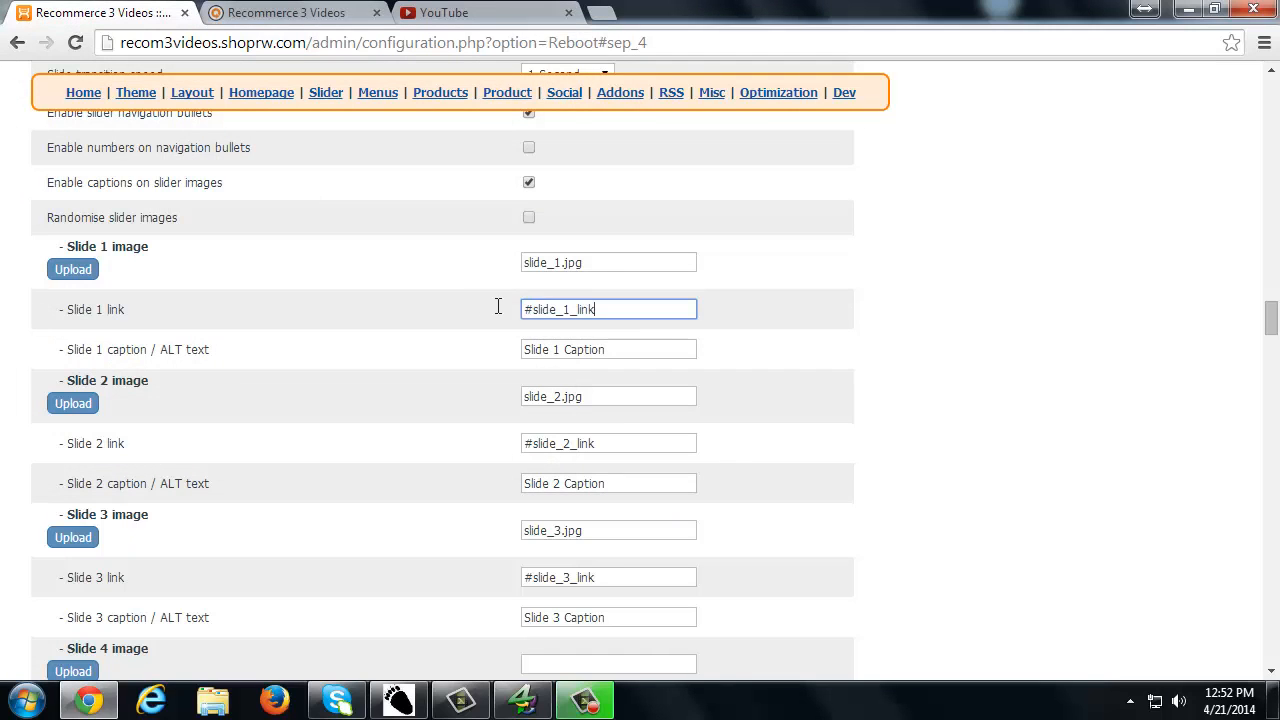
pyautogui.hotkey('ctrl', 'a')
pyautogui.click(618, 343)
pyautogui.hotkey('ctrl', 'a')
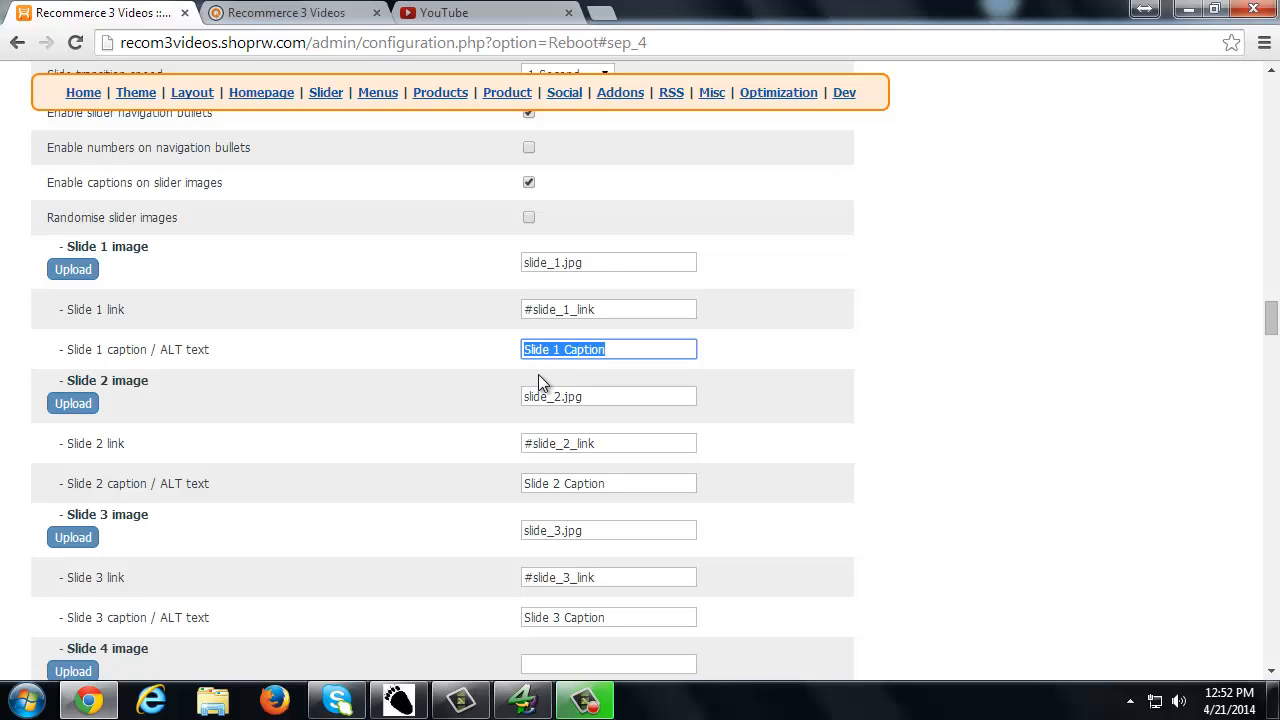
# Look through the remaining slide fields up to Slide 10 and check the slide captions on the storefront slider.
pyautogui.scroll(-1, 538, 378)
pyautogui.scroll(-3, 340, 345)
pyautogui.scroll(-7, 355, 350)
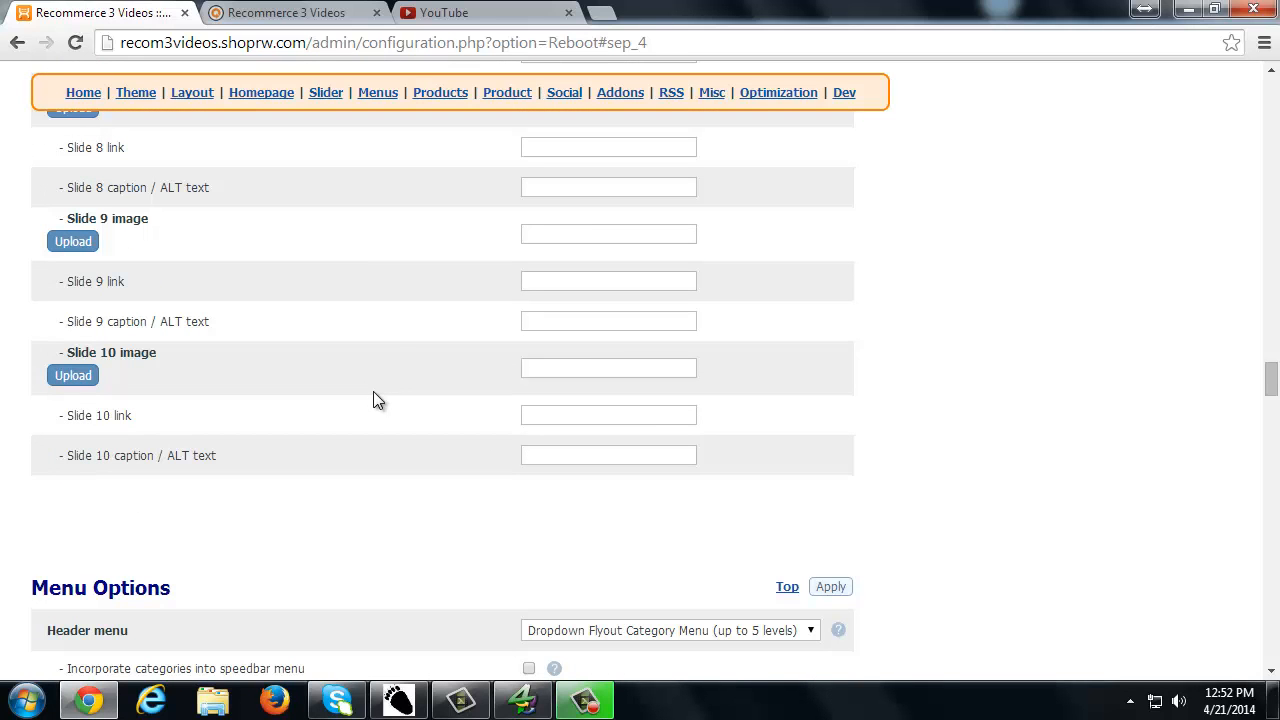
pyautogui.click(349, 16)
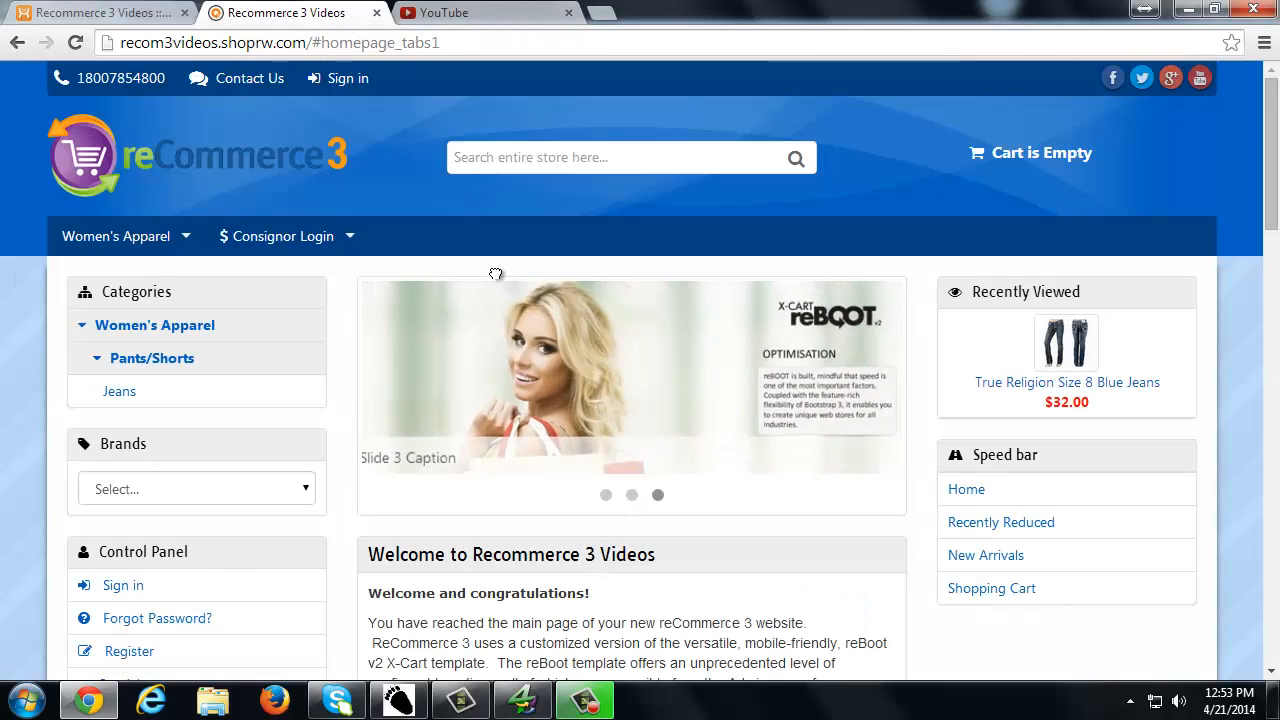
pyautogui.scroll(-1, 495, 274)
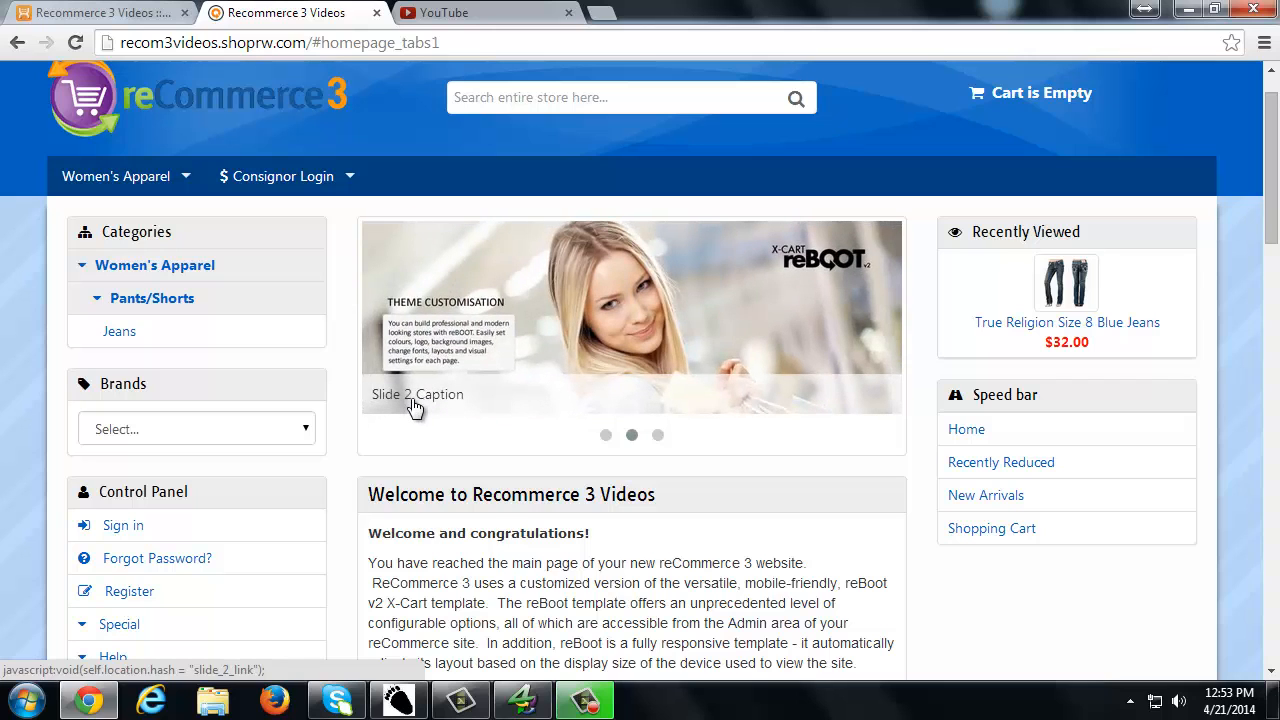
# Review the header menu choices in Menu Options, keeping Dropdown Flyout Category Menu (up to 5 levels), and switch to the storefront page.
pyautogui.click(150, 14)
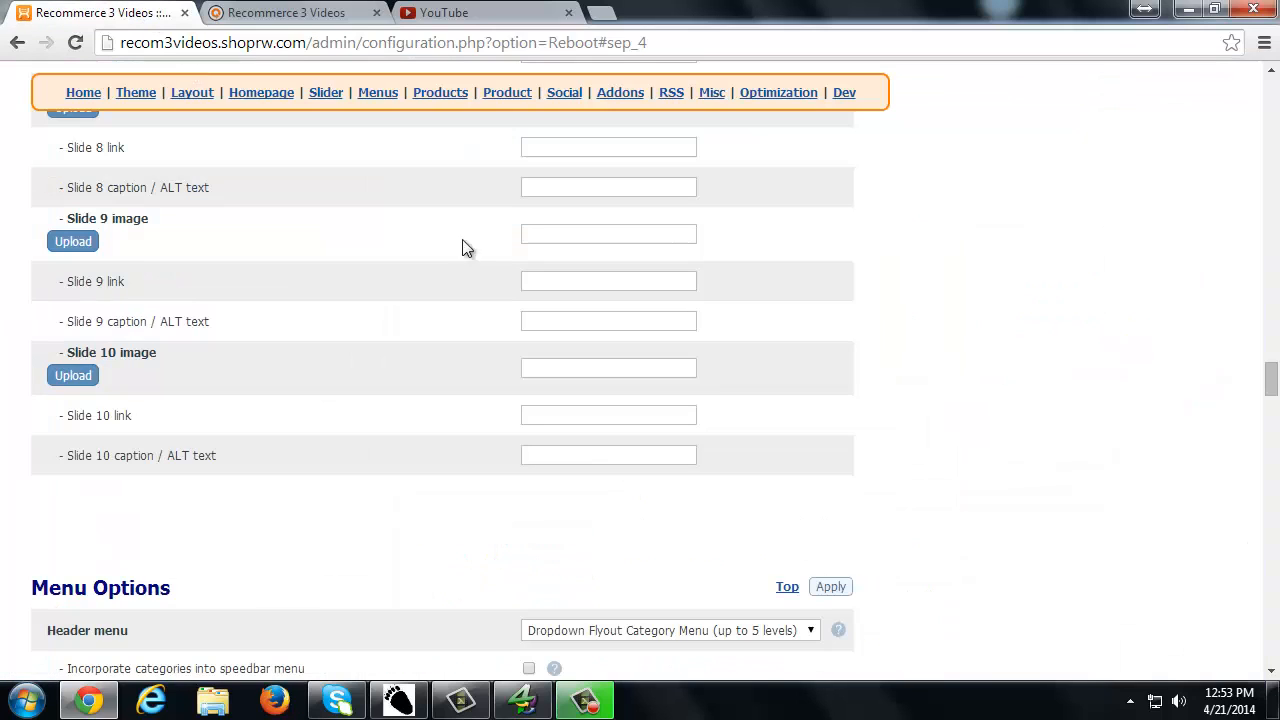
pyautogui.scroll(-2, 431, 294)
pyautogui.scroll(-2, 431, 296)
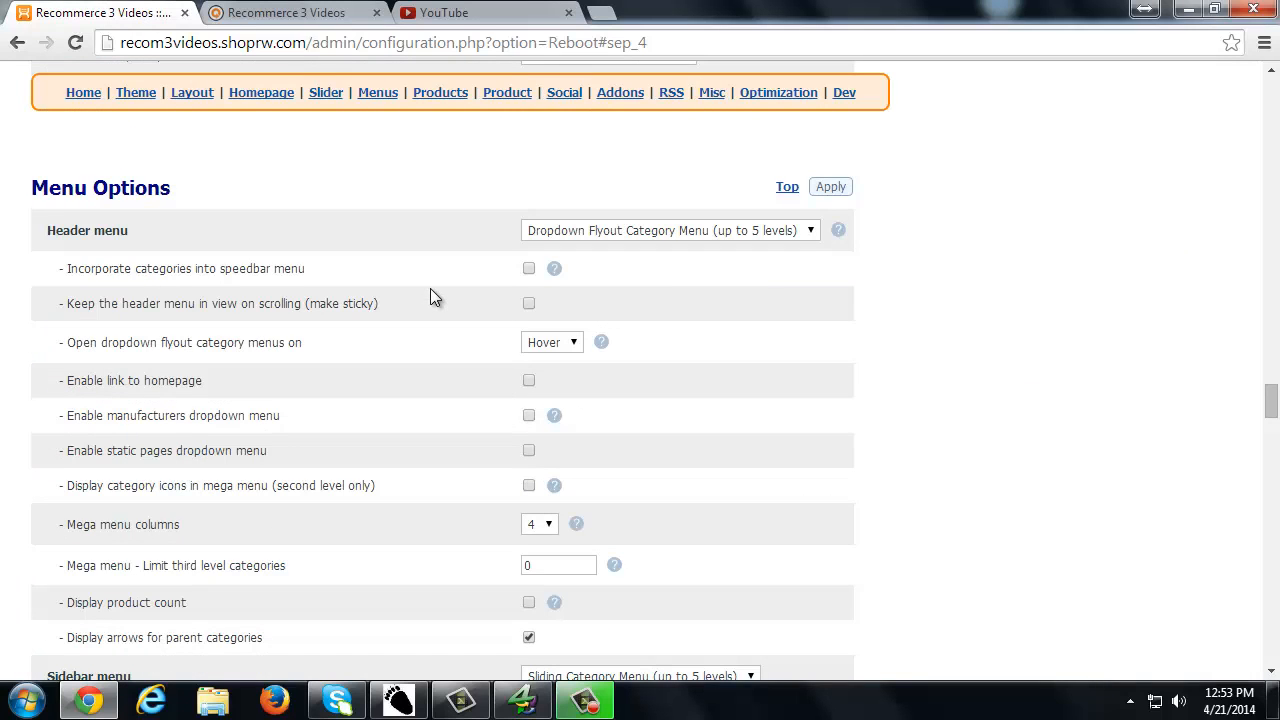
pyautogui.click(665, 232)
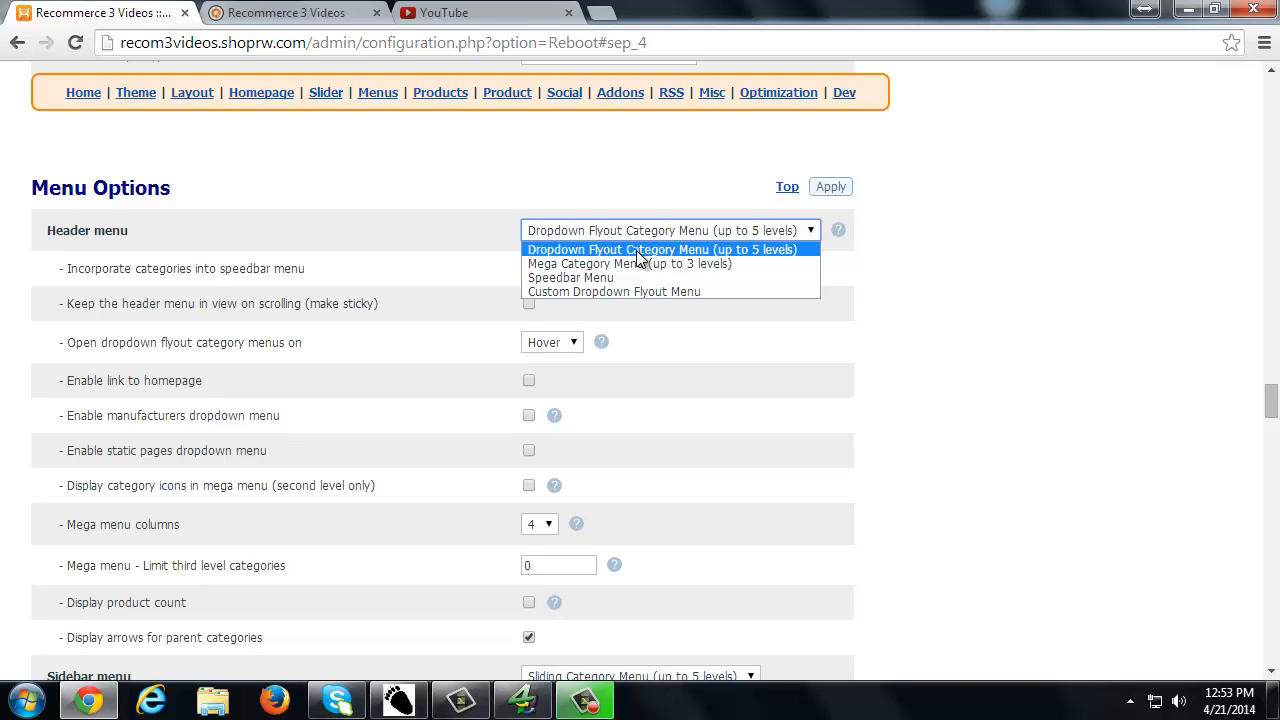
pyautogui.click(272, 13)
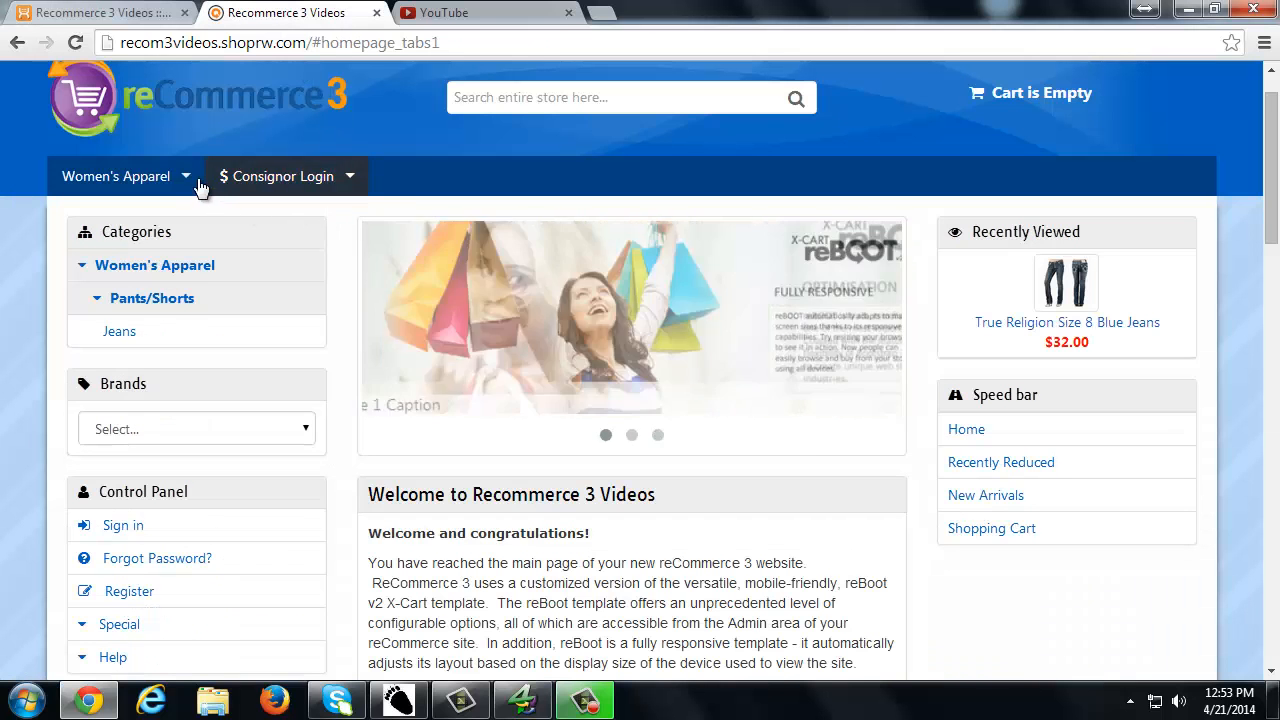
# Open the Women's Apparel category on the storefront and examine its flyout submenus down to Jeans.
pyautogui.click(186, 179)
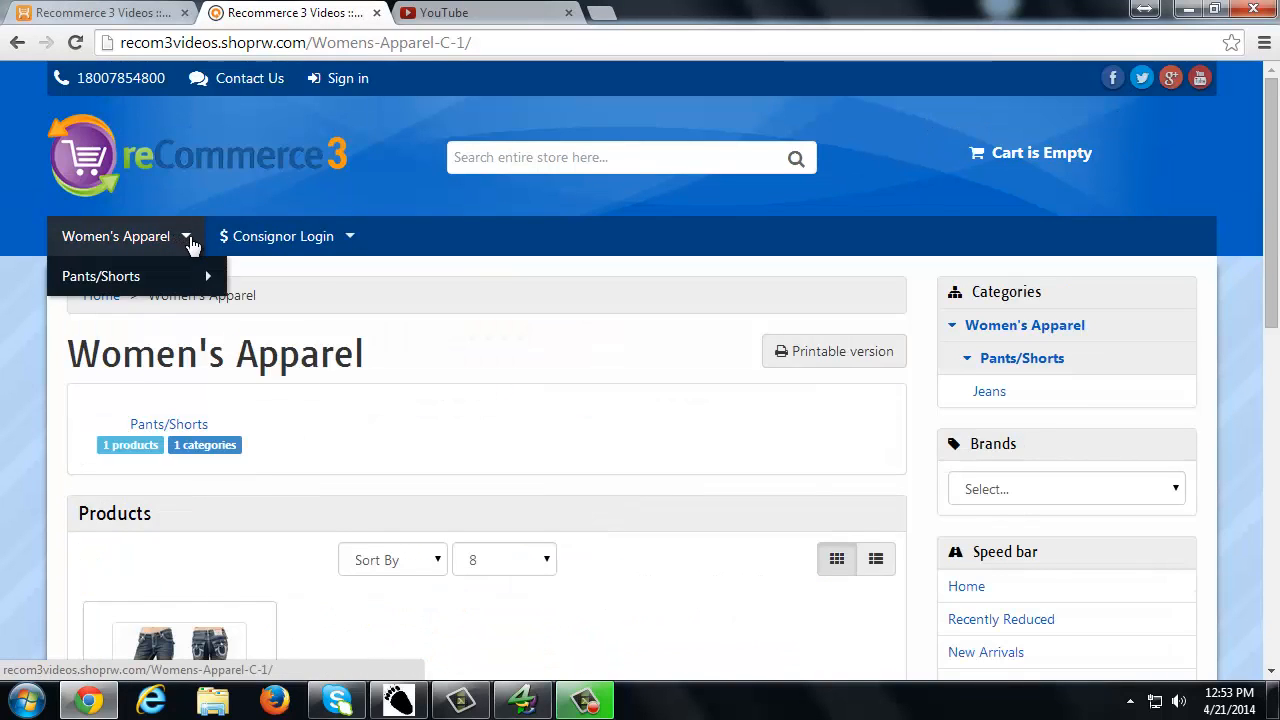
pyautogui.moveTo(203, 277)
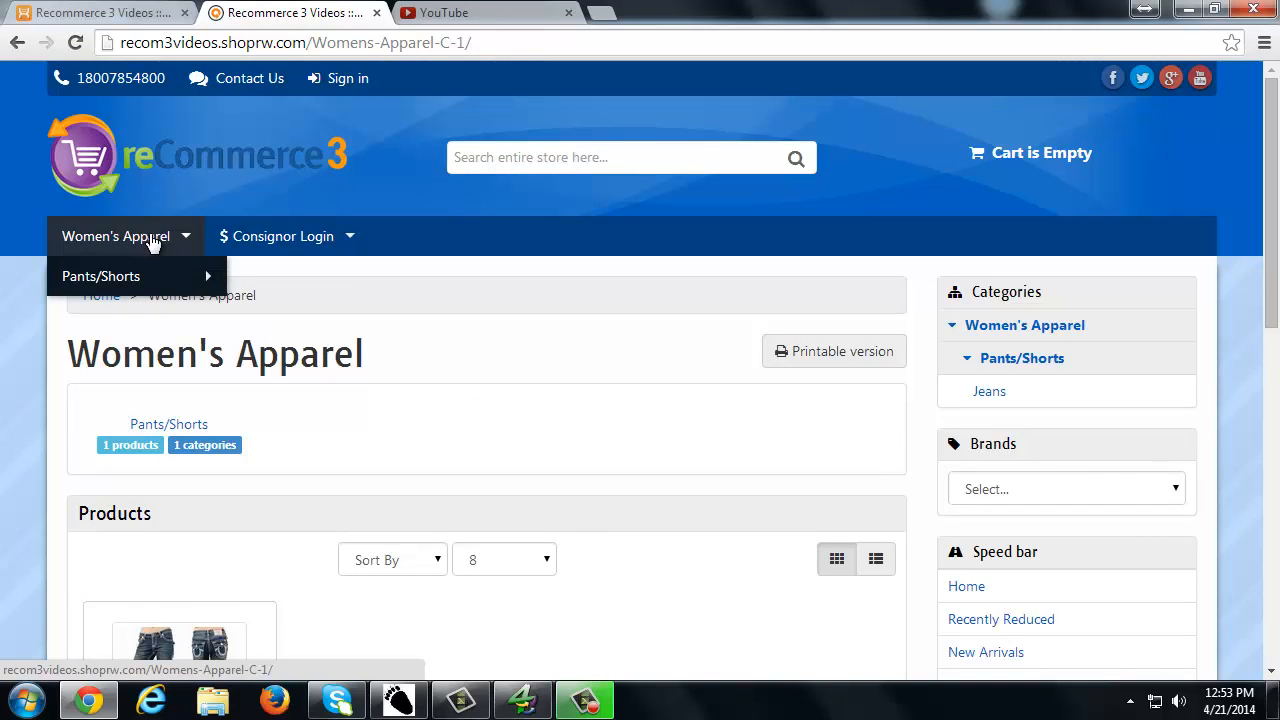
pyautogui.moveTo(132, 283)
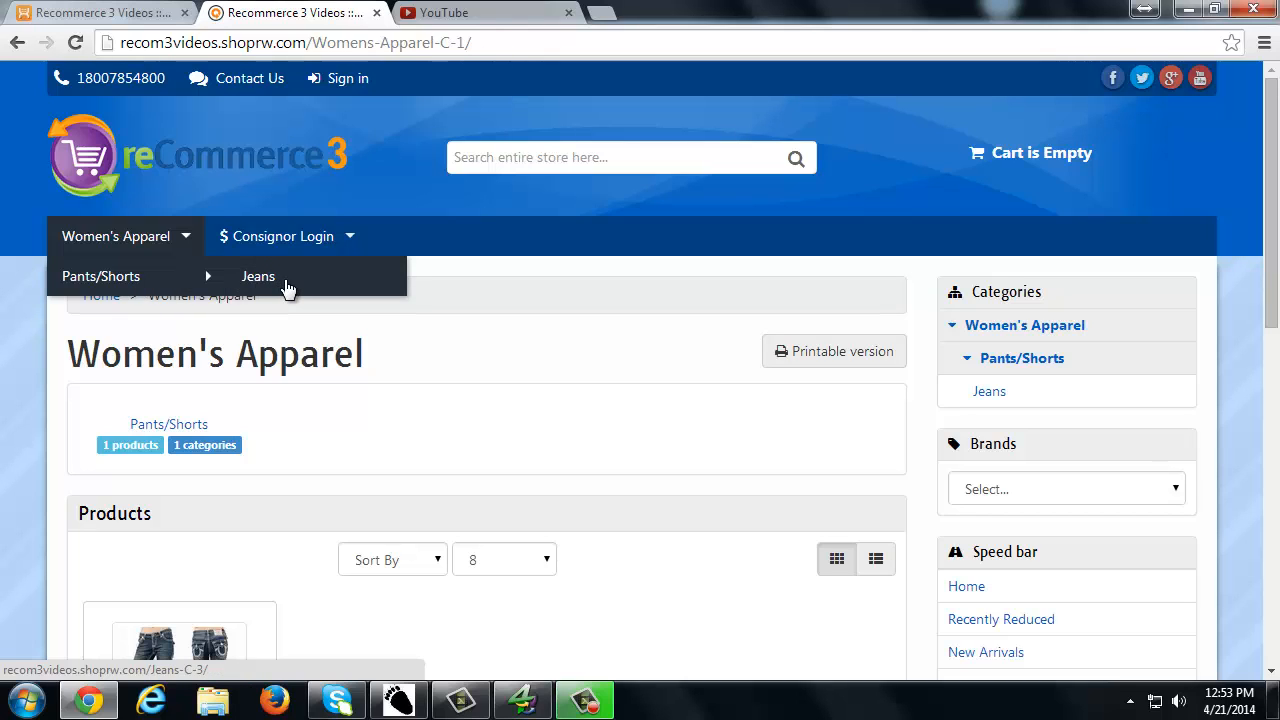
# Set the header menu in the template configuration to Mega Category Menu (up to 3 levels) and apply the change.
pyautogui.click(120, 22)
pyautogui.click(615, 232)
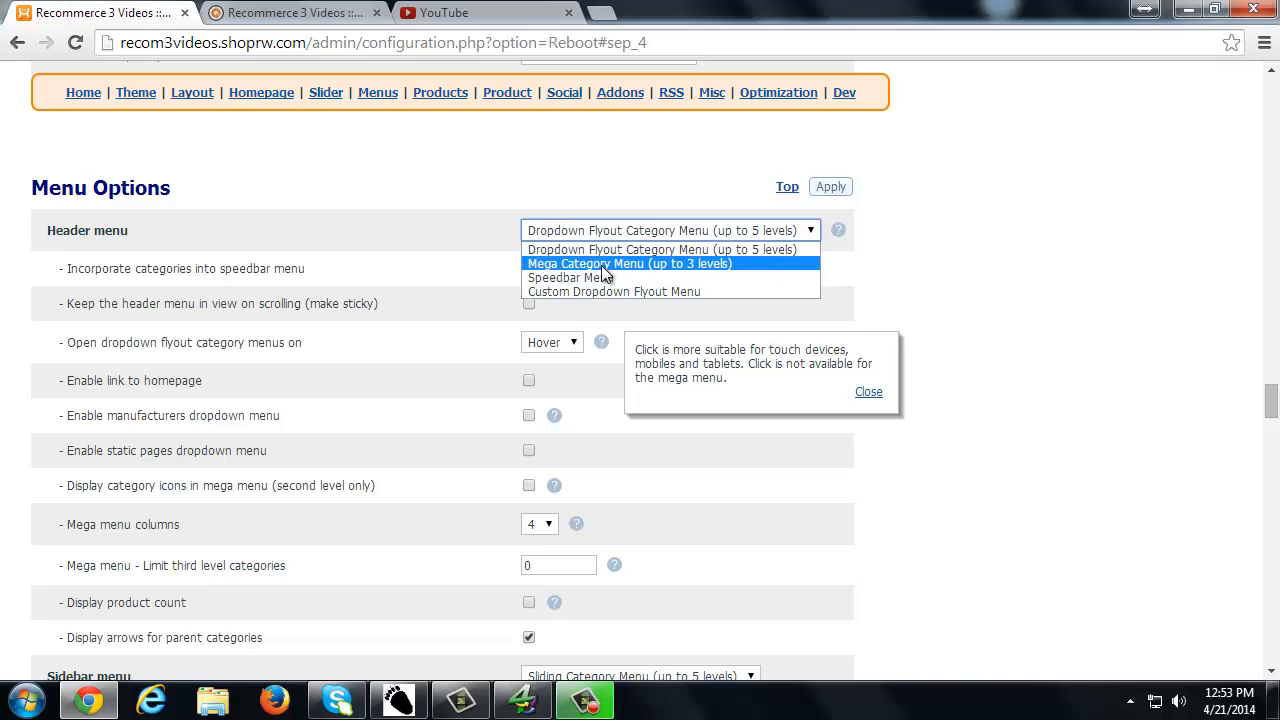
pyautogui.click(607, 264)
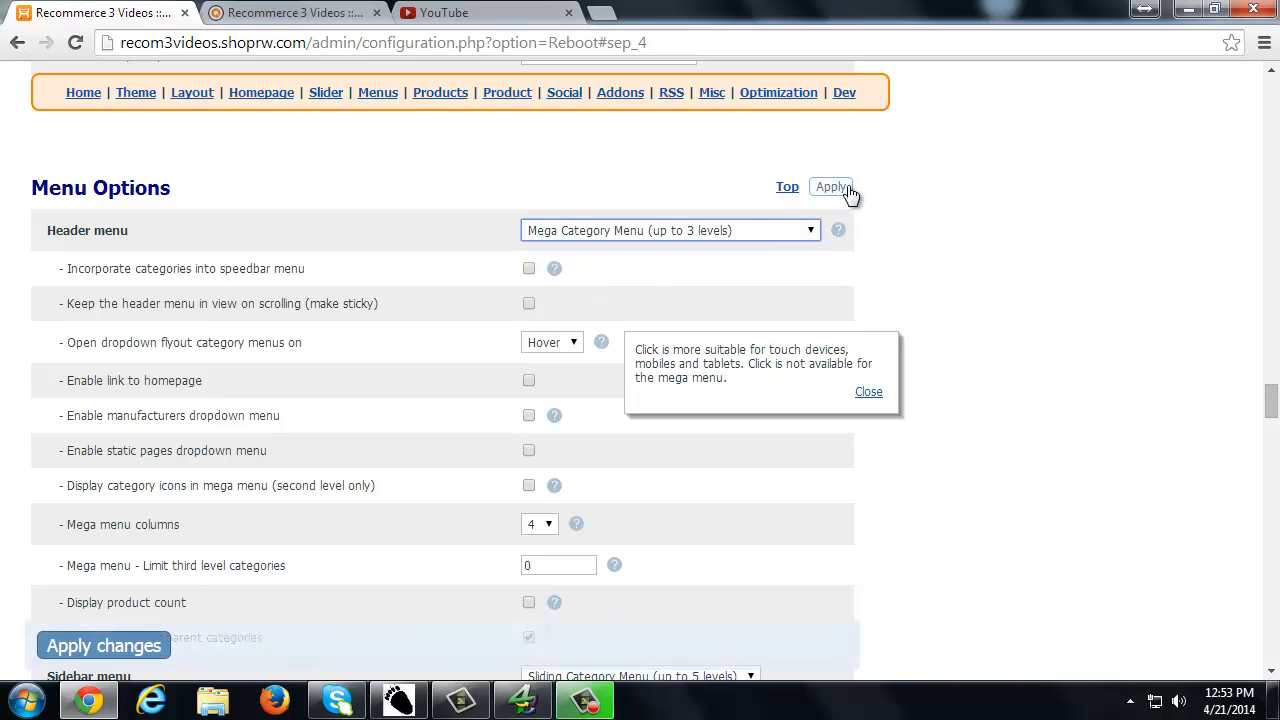
pyautogui.click(104, 646)
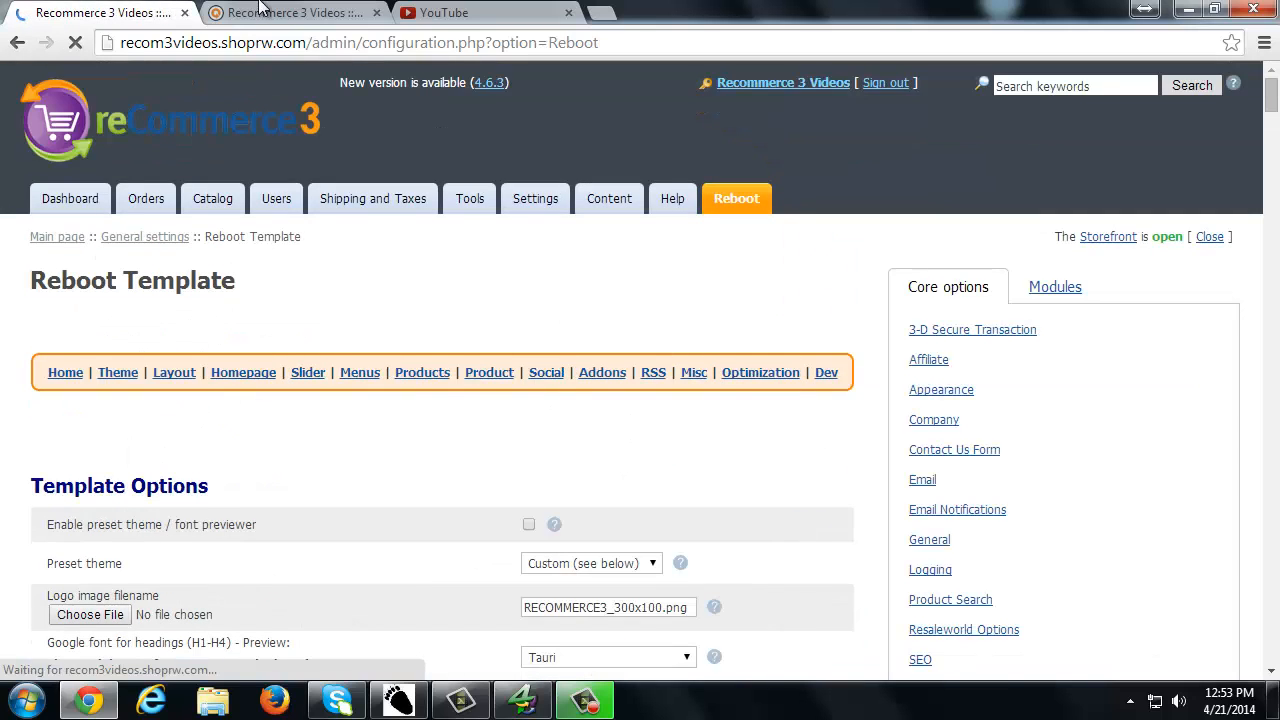
# Reload the storefront and check the mega menu under Women's Apparel by opening its Jeans category.
pyautogui.click(260, 12)
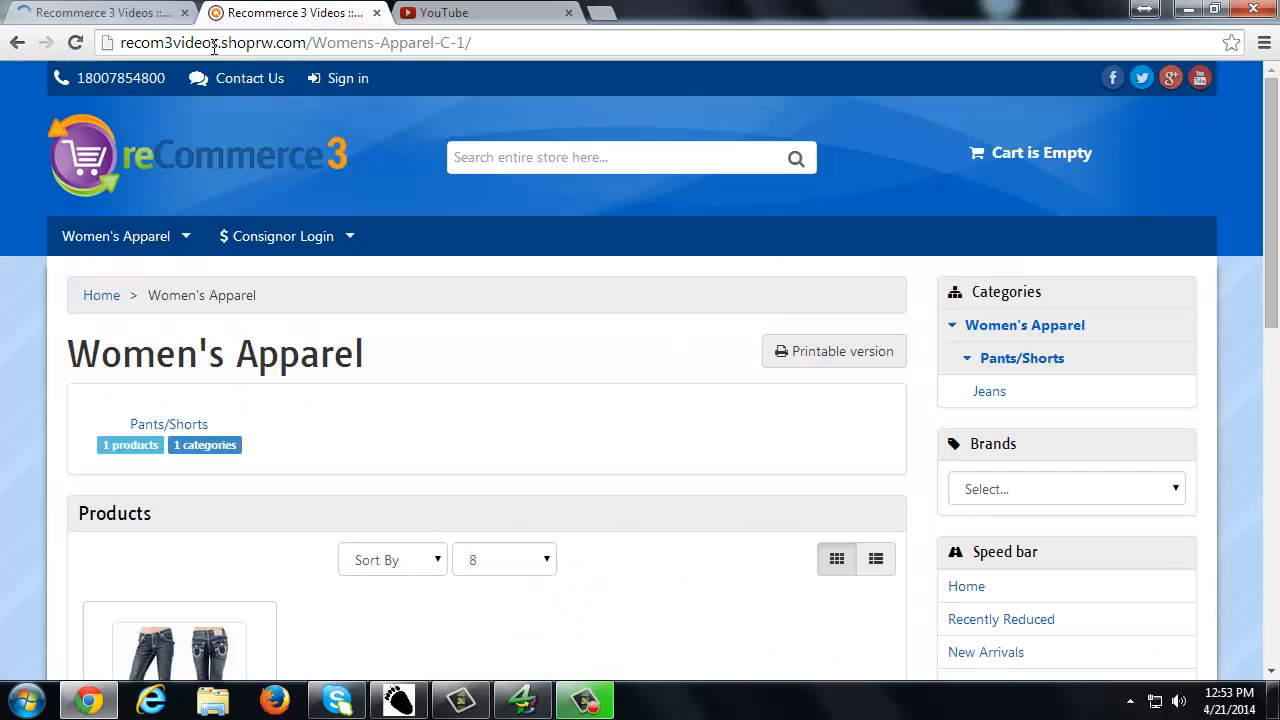
pyautogui.click(76, 43)
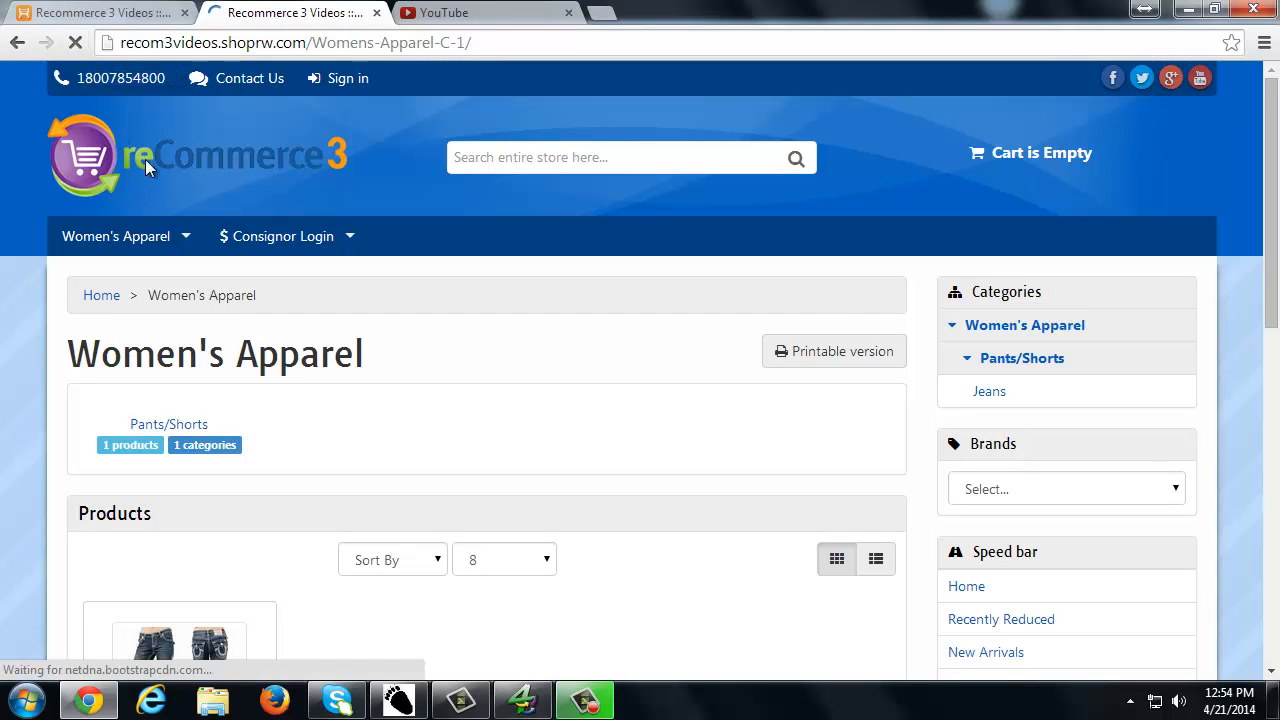
pyautogui.click(185, 240)
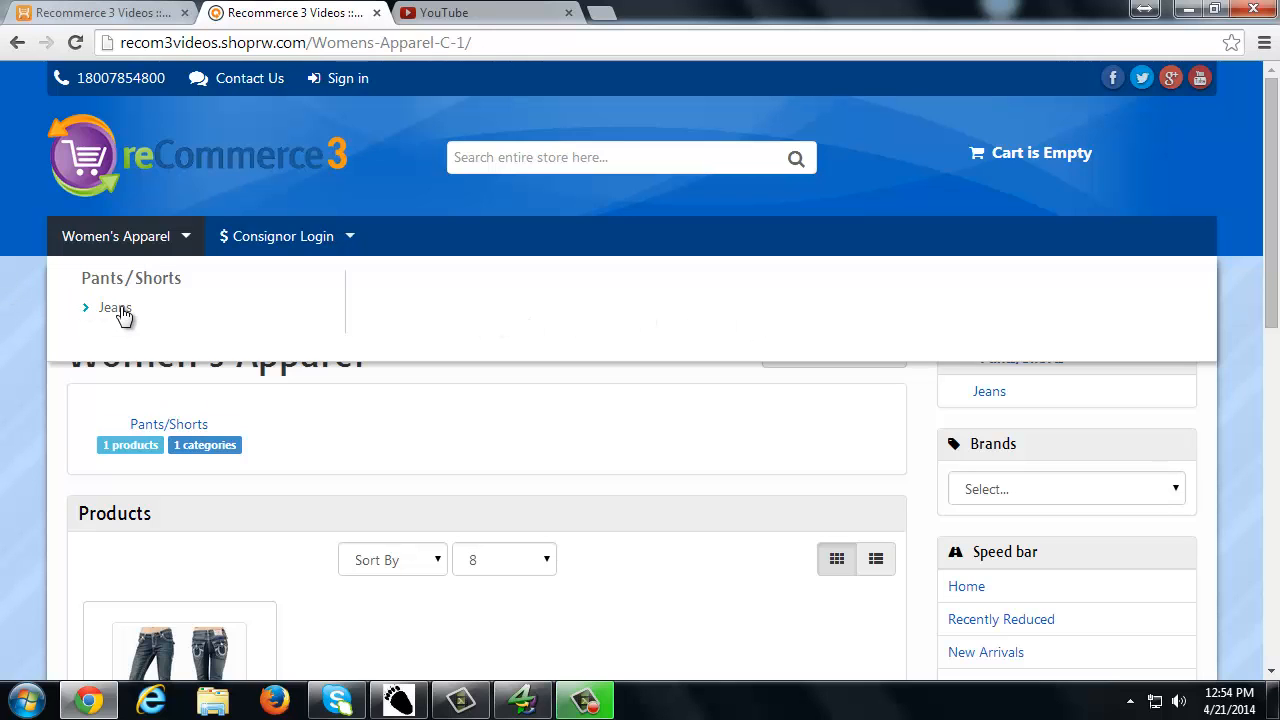
pyautogui.click(118, 310)
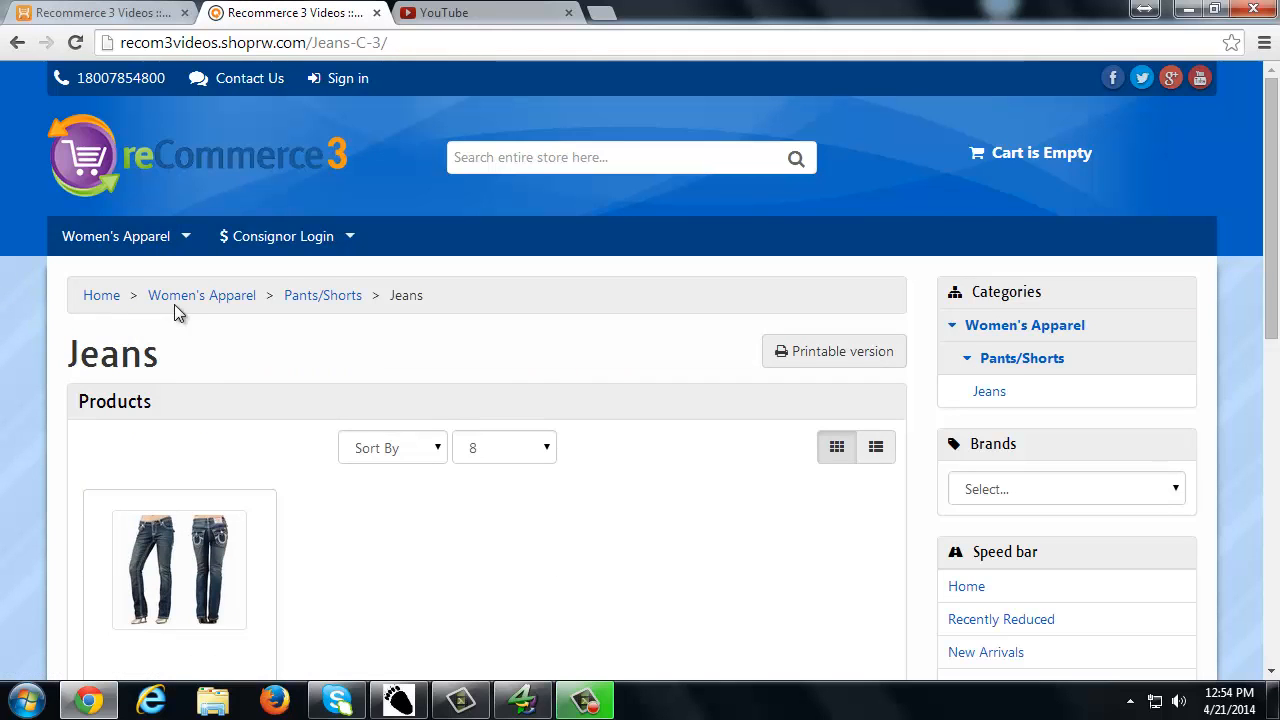
# Look over the Jeans product listing and switch it from grid to list view.
pyautogui.scroll(-3, 200, 310)
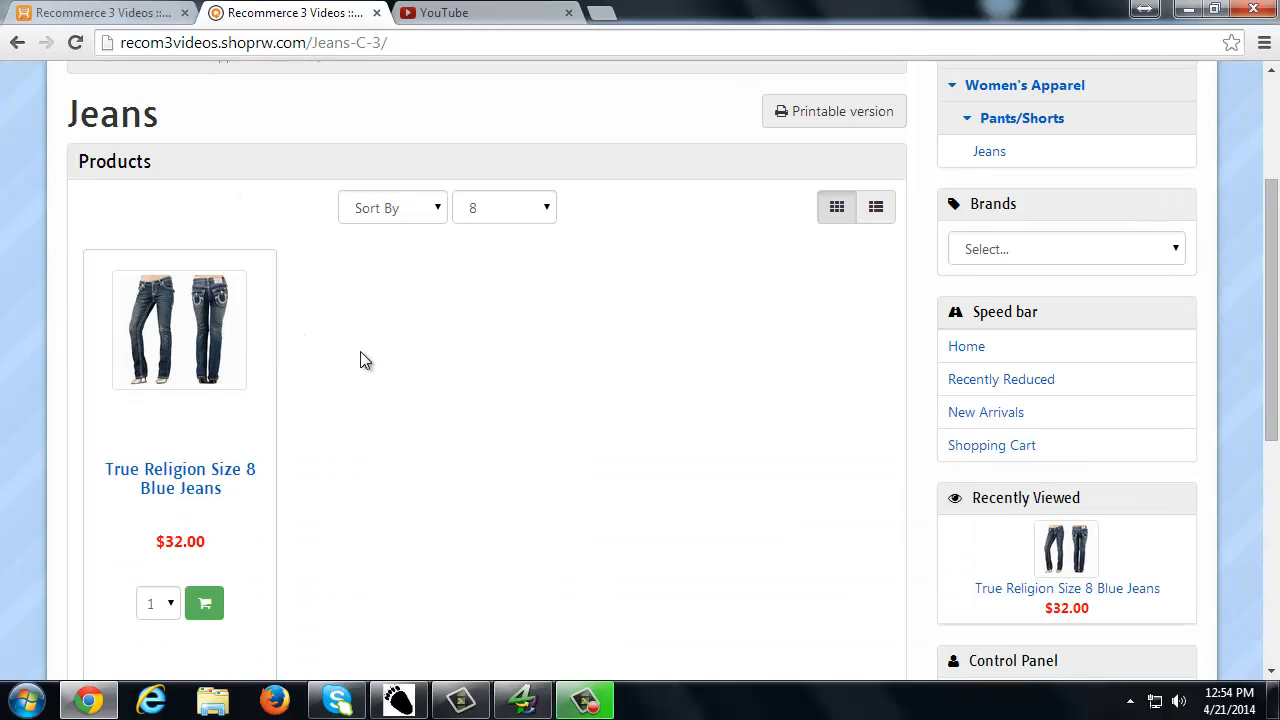
pyautogui.scroll(1, 470, 345)
pyautogui.click(880, 328)
pyautogui.scroll(-1, 450, 375)
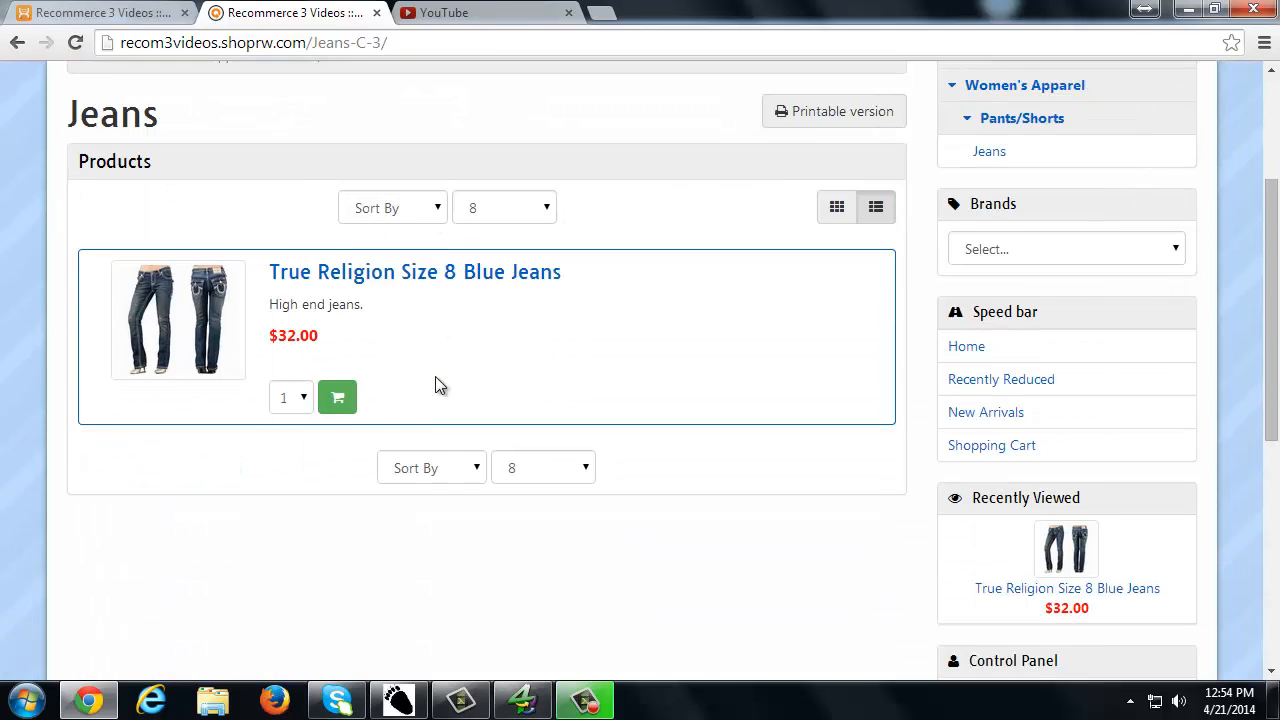
pyautogui.scroll(3, 435, 384)
# Return to the template configuration and review the header menu settings in Menu Options, including mega menu columns and product count.
pyautogui.click(112, 22)
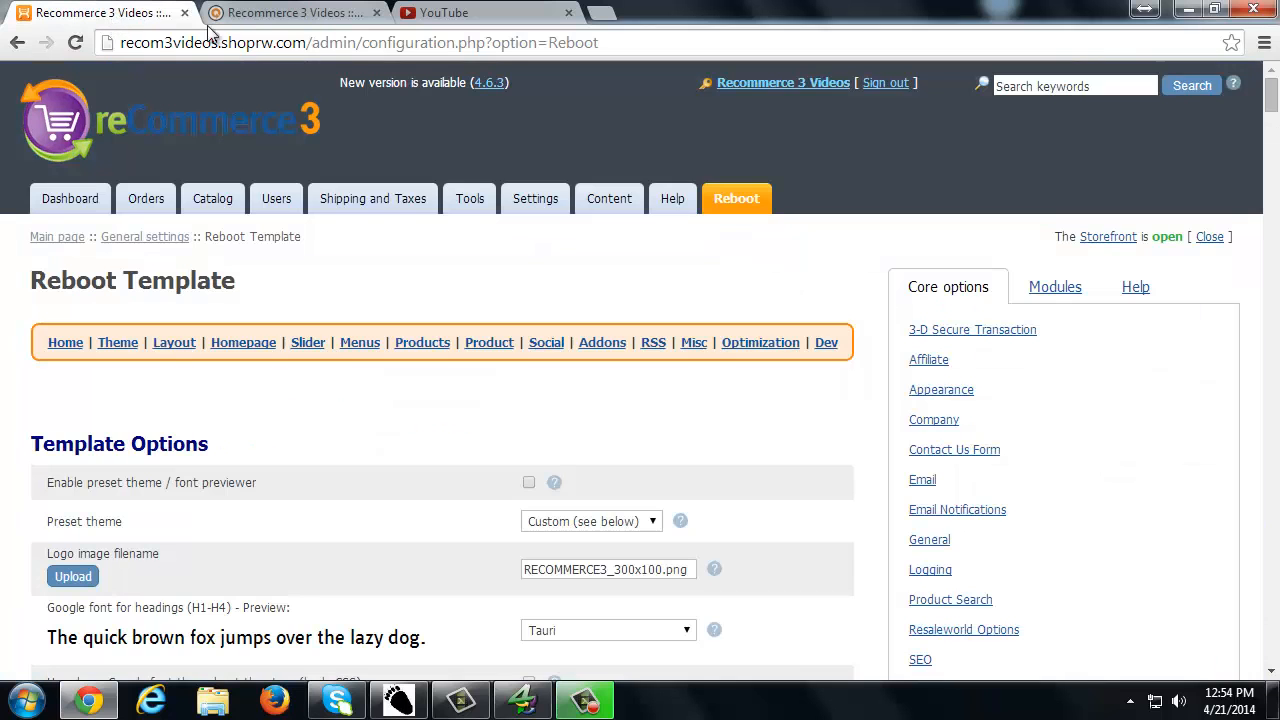
pyautogui.click(212, 22)
pyautogui.click(40, 18)
pyautogui.scroll(-3, 316, 252)
pyautogui.scroll(-3, 318, 240)
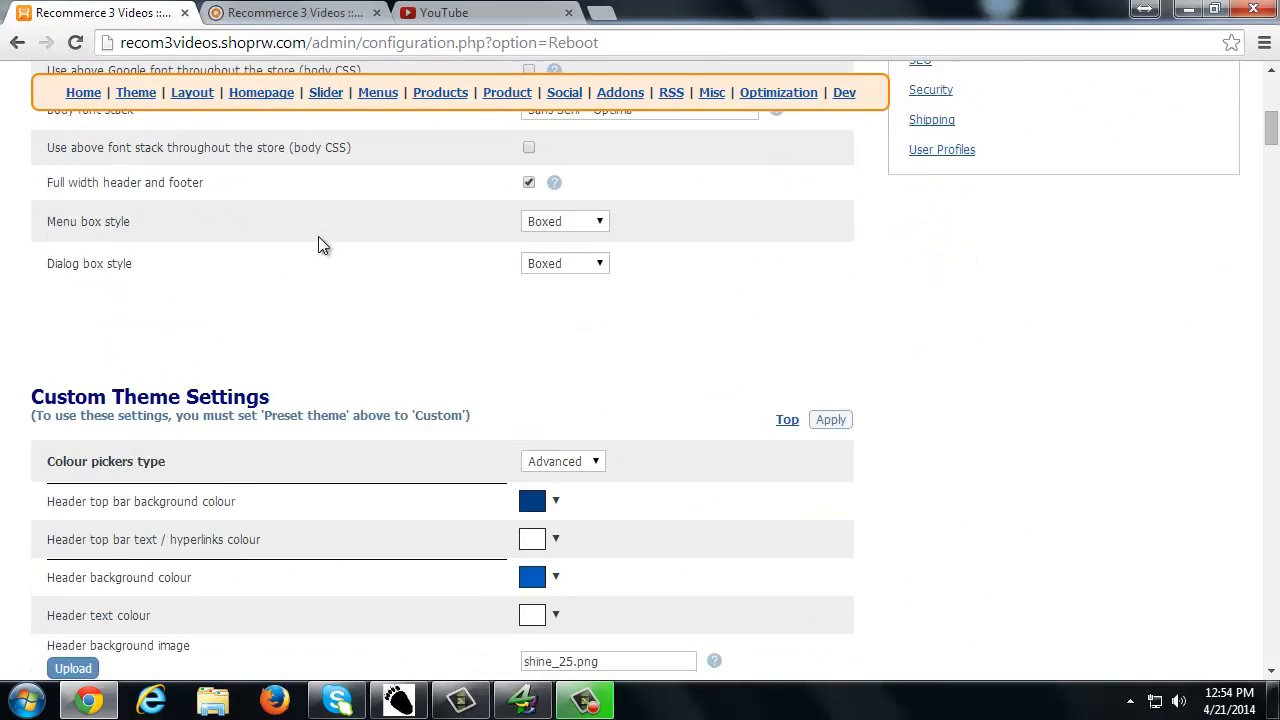
pyautogui.scroll(4, 318, 236)
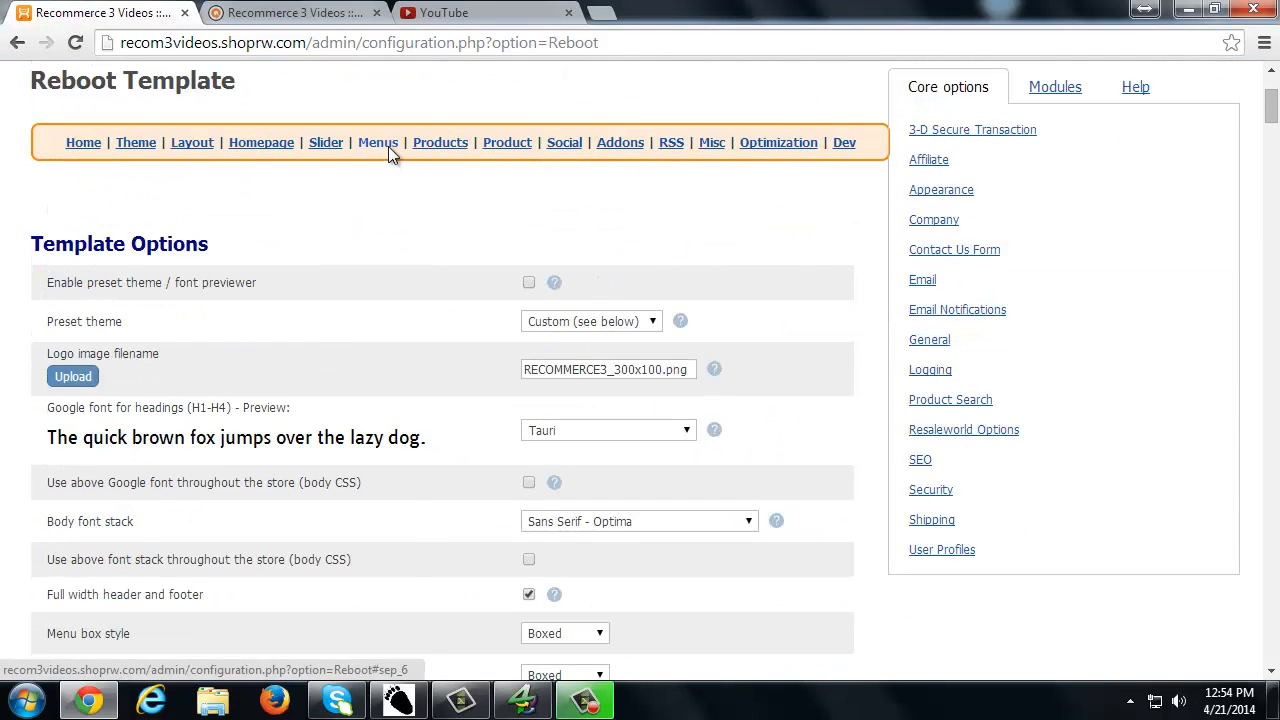
pyautogui.click(388, 146)
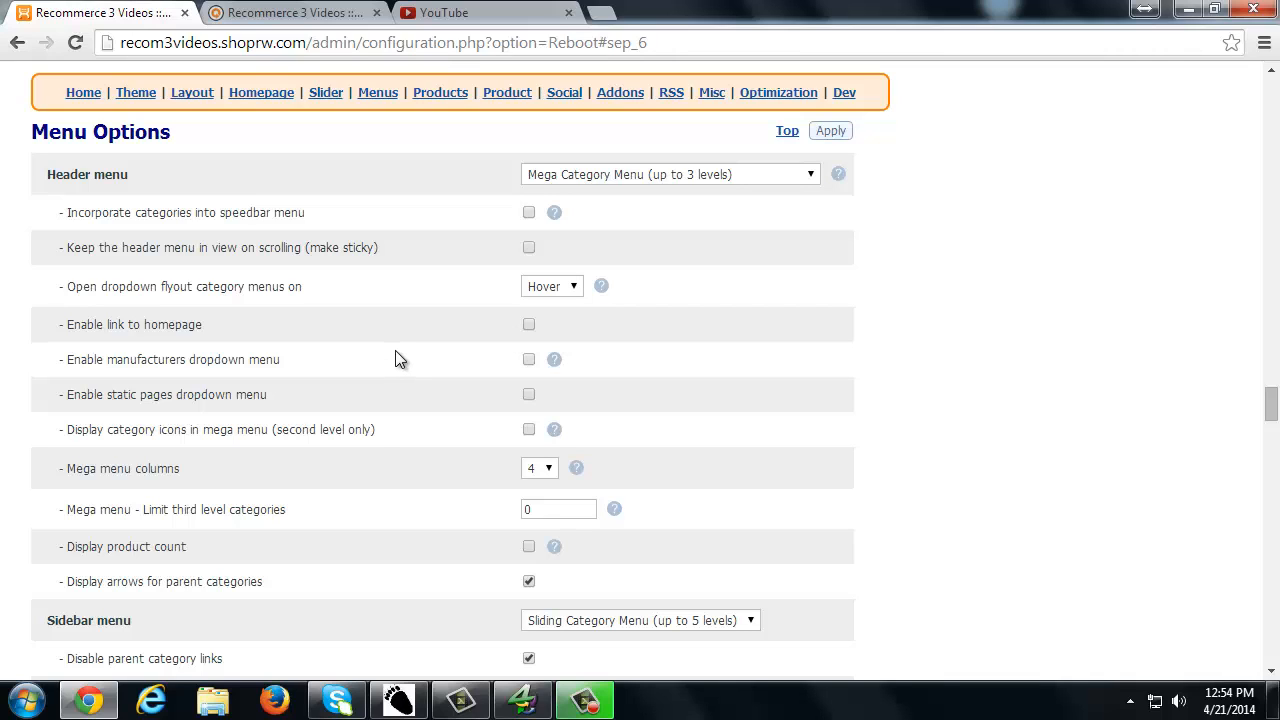
pyautogui.scroll(-1, 397, 358)
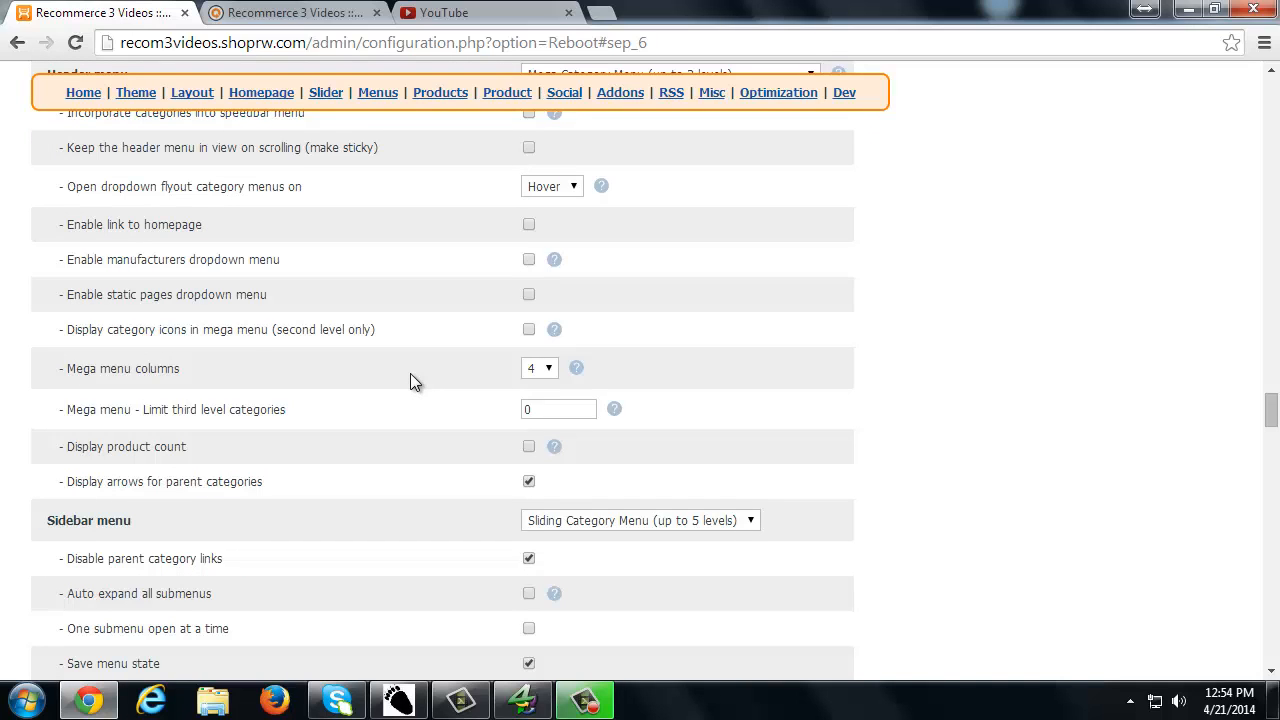
pyautogui.scroll(-2, 415, 375)
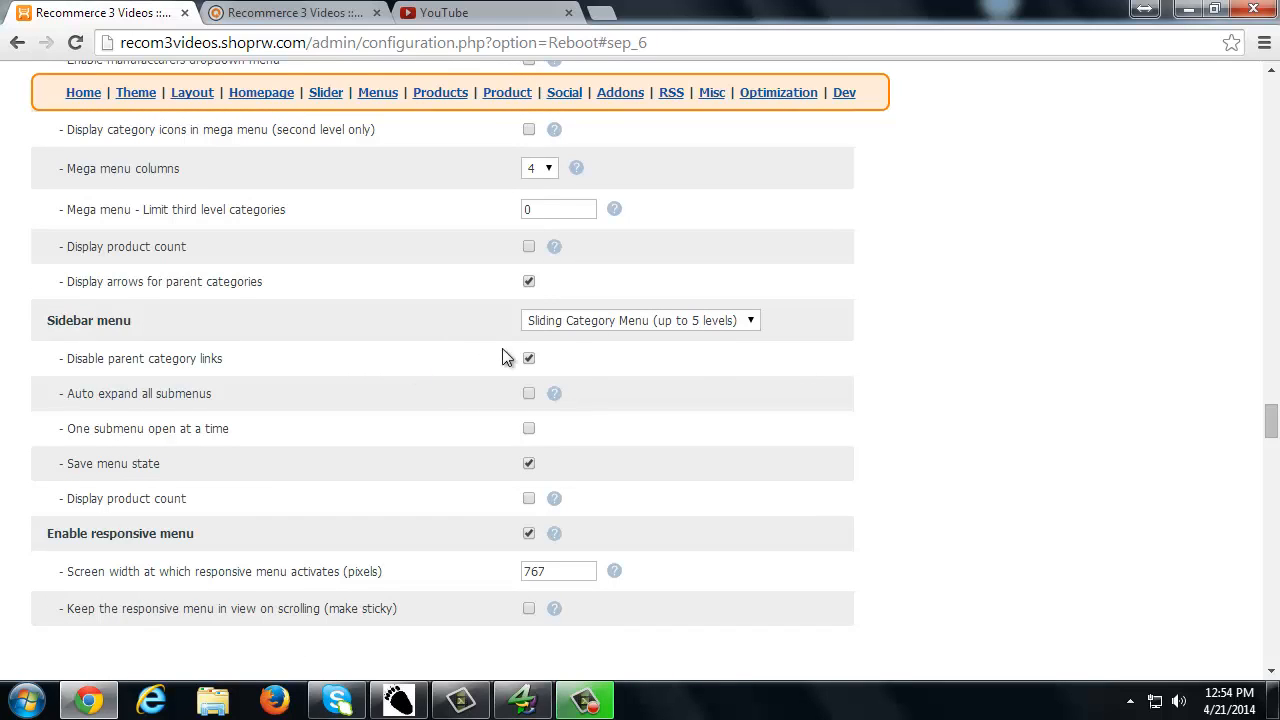
# Inspect the sidebar menu choices, keeping Sliding Category Menu (up to 5 levels), and read on through the responsive menu settings to Products Display Options.
pyautogui.click(632, 324)
pyautogui.click(637, 326)
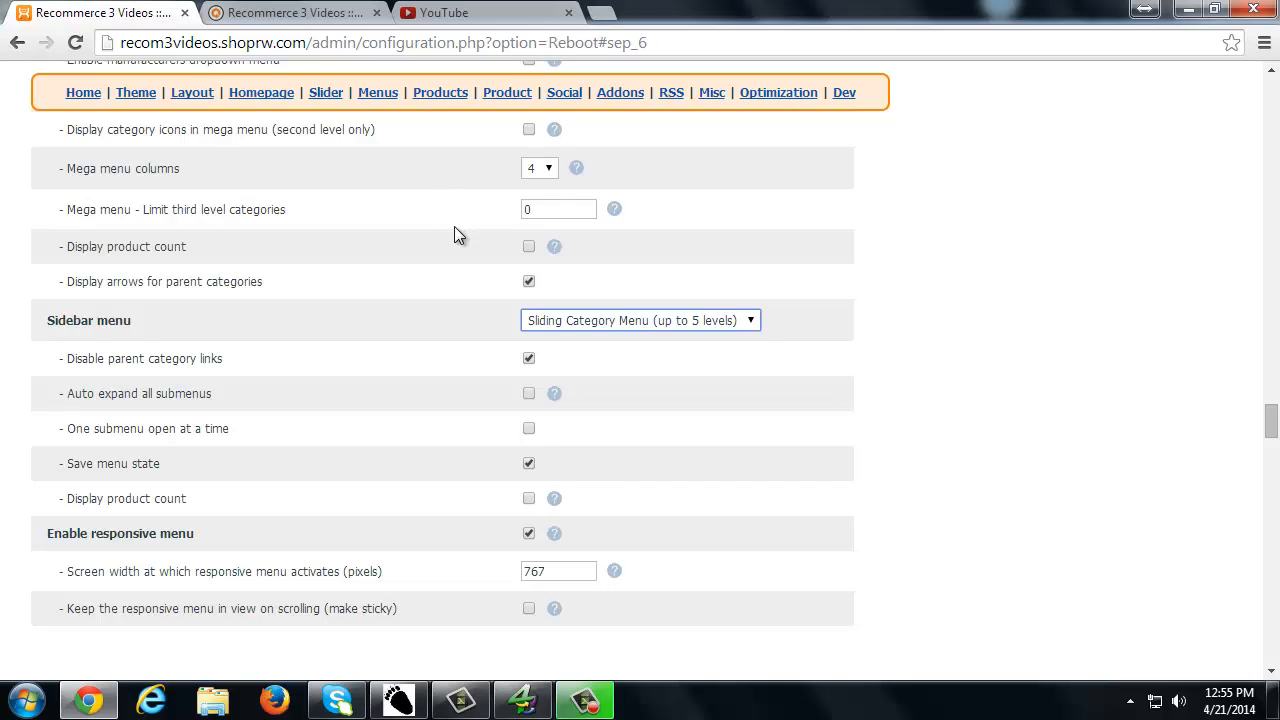
pyautogui.scroll(-1, 462, 243)
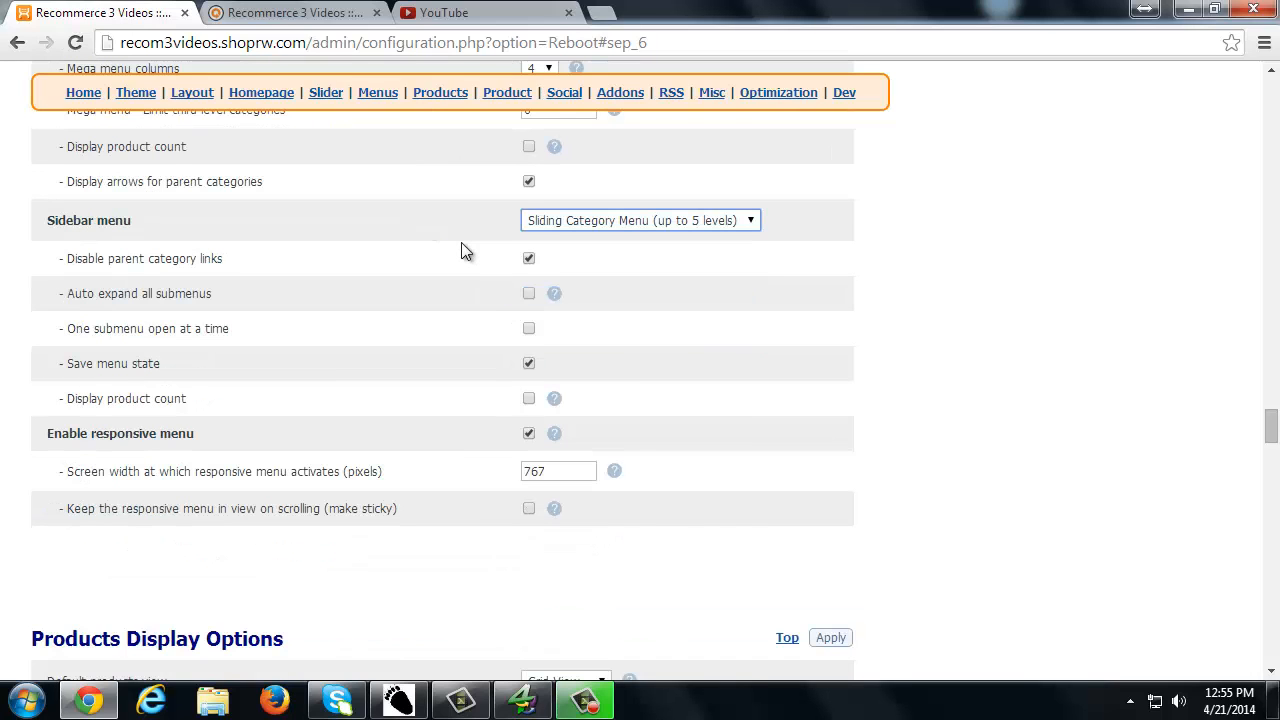
pyautogui.scroll(-1, 463, 250)
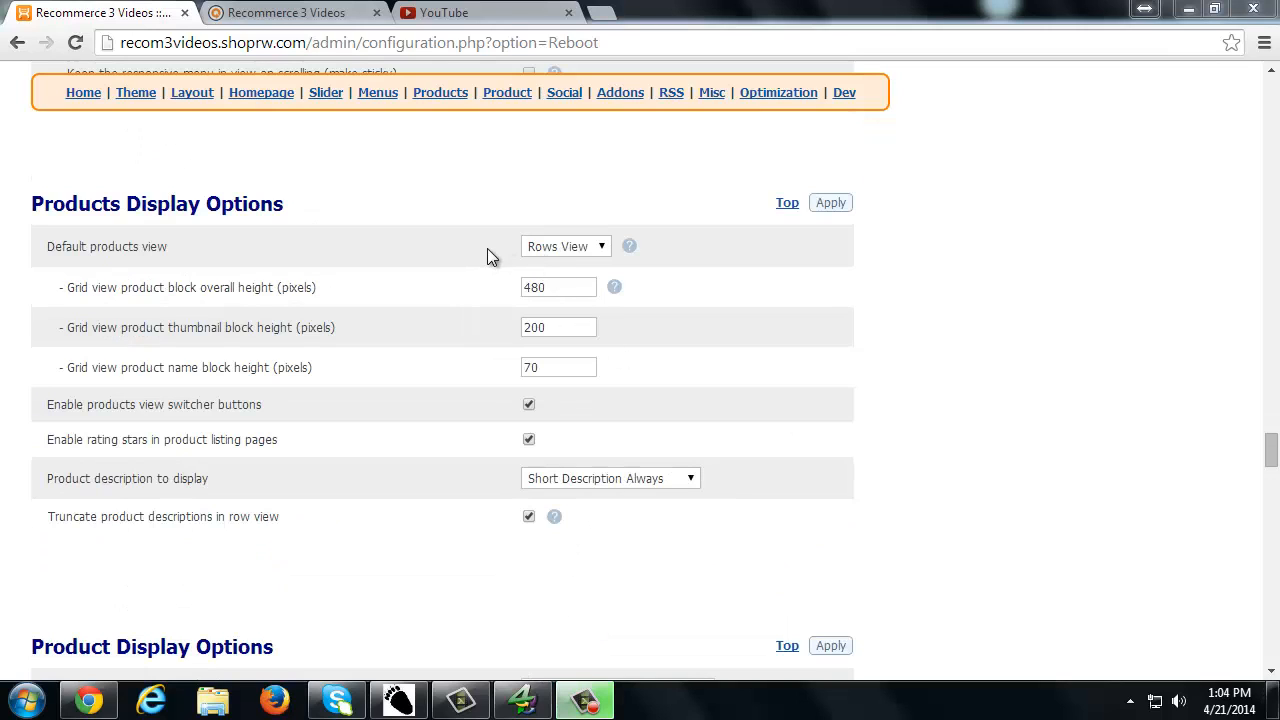
# Try both choices for the default products view, ending on Grid View.
pyautogui.click(555, 250)
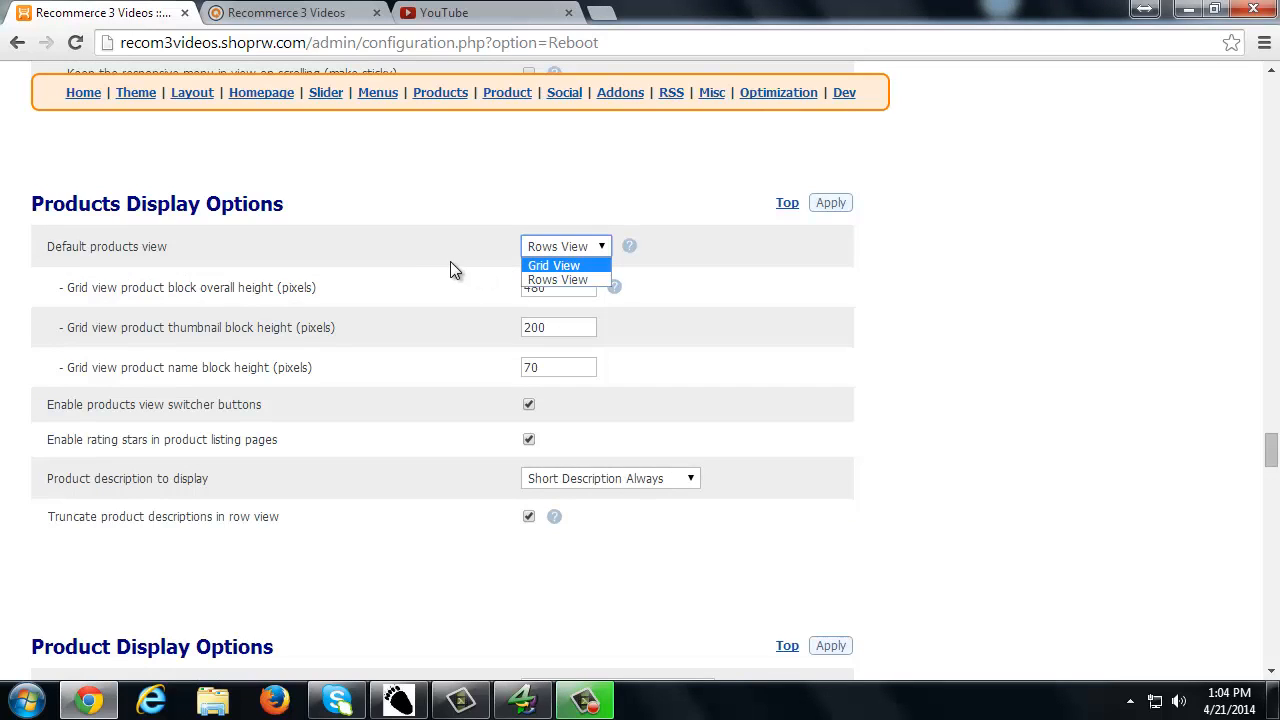
pyautogui.click(562, 266)
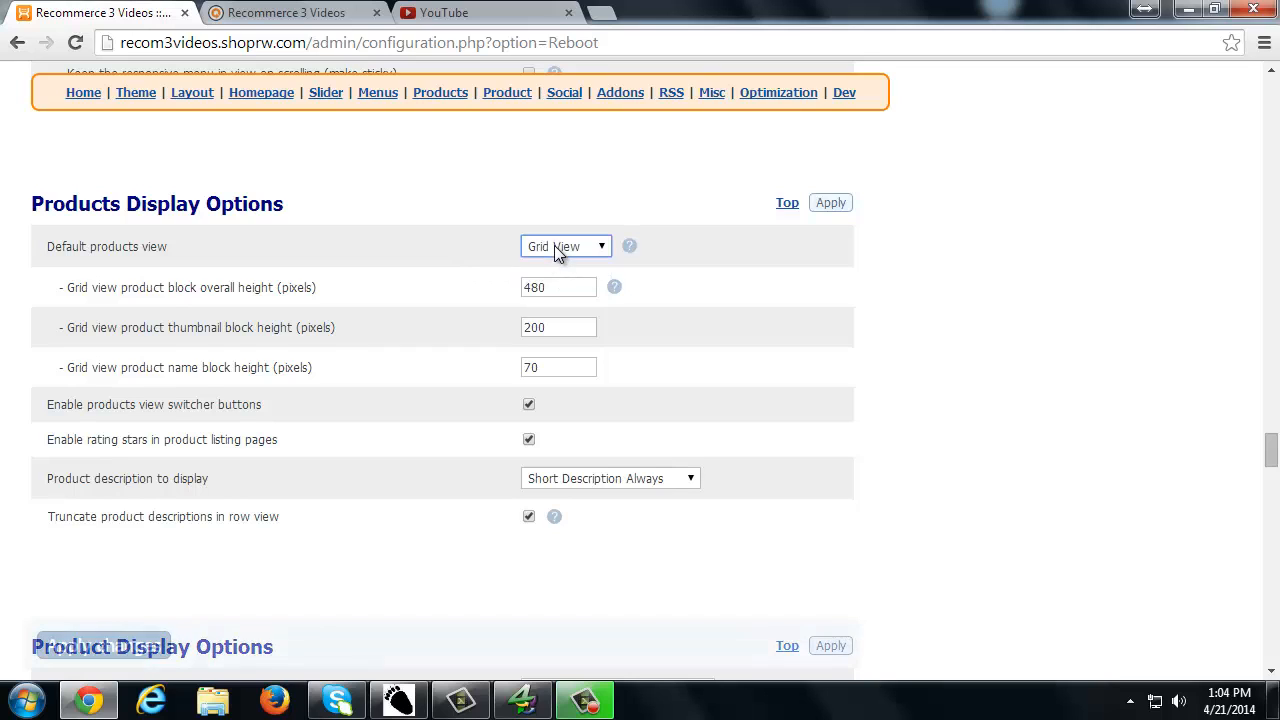
pyautogui.click(560, 247)
pyautogui.click(552, 278)
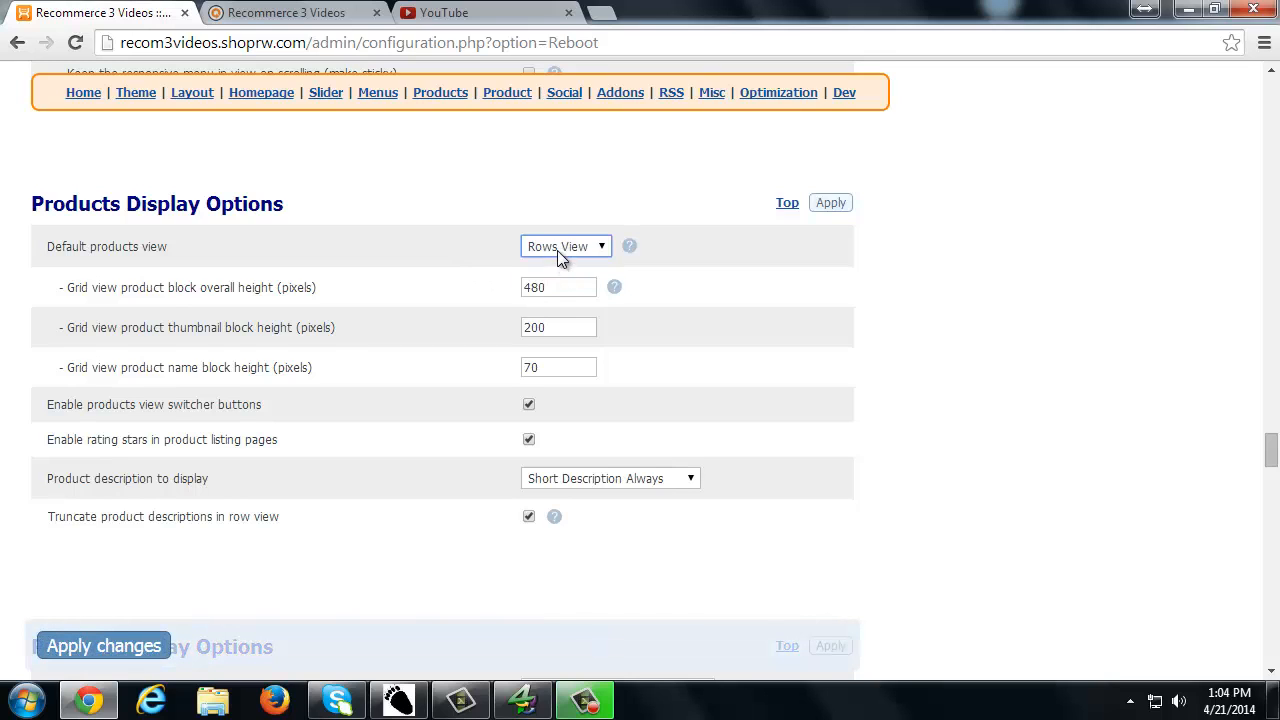
pyautogui.click(557, 250)
pyautogui.click(560, 265)
# Examine how the grid view presents the Featured Products on the storefront homepage.
pyautogui.click(337, 22)
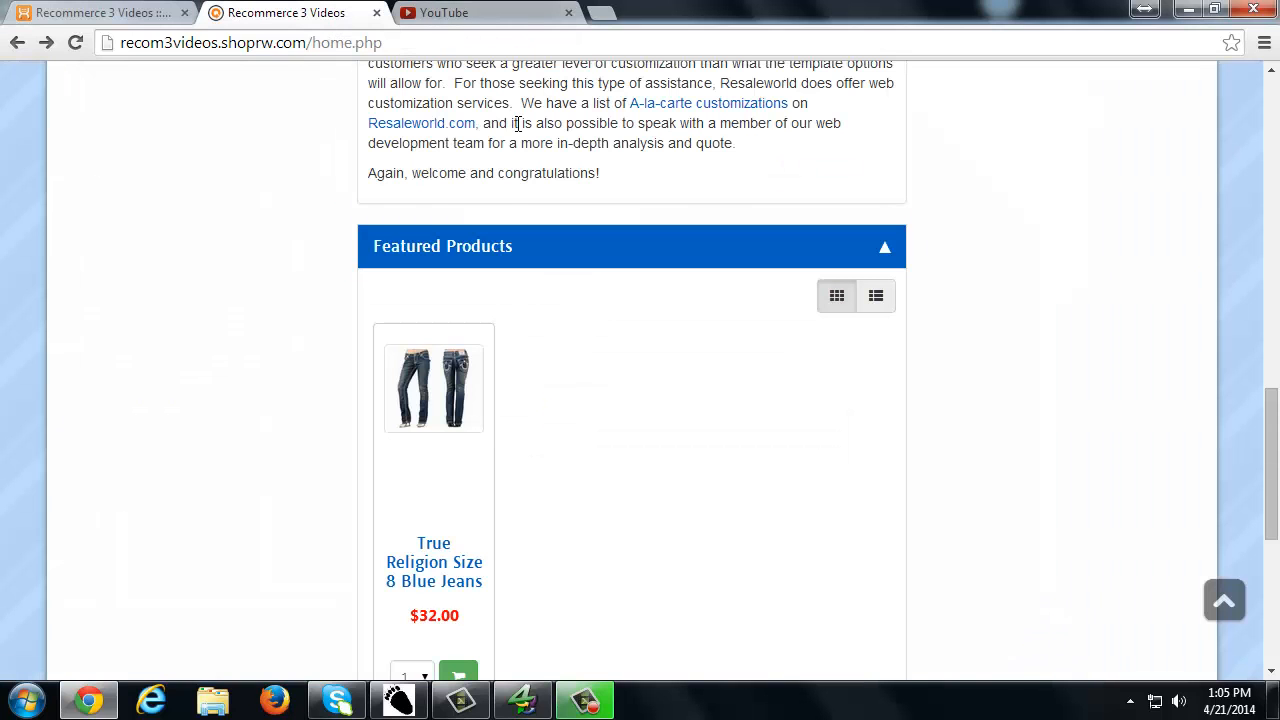
pyautogui.scroll(-1, 471, 286)
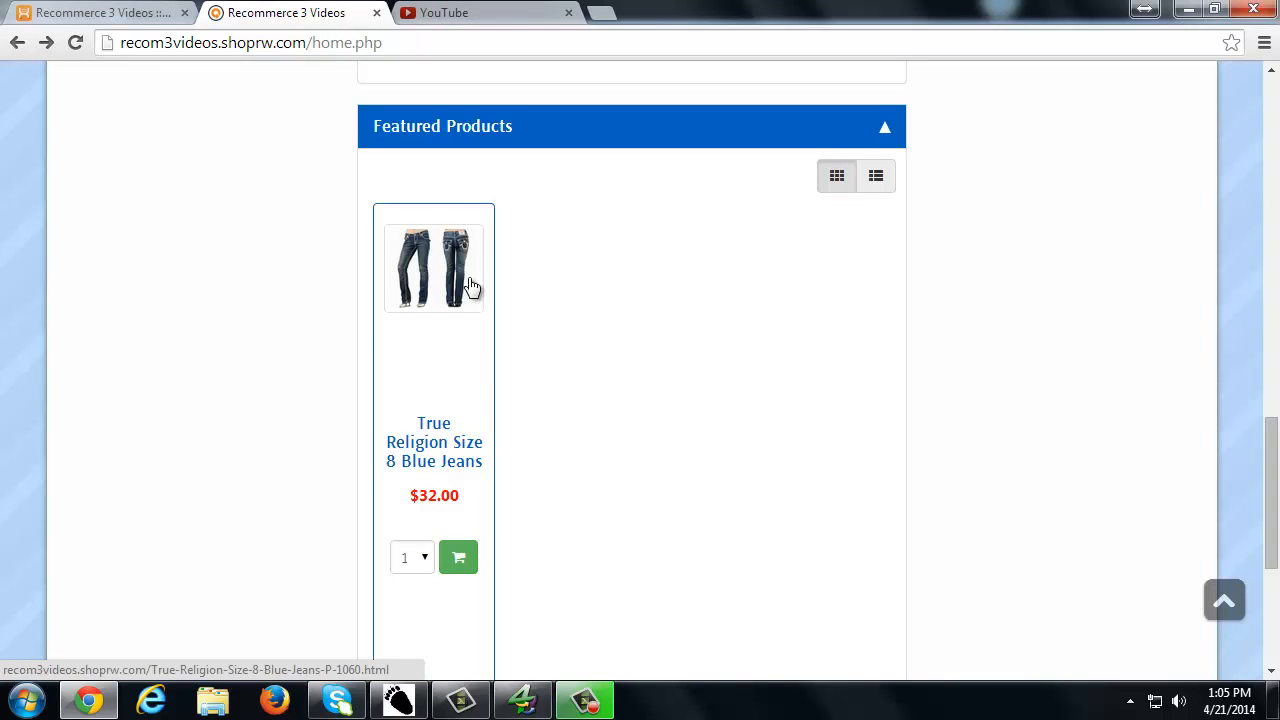
pyautogui.scroll(-1, 455, 280)
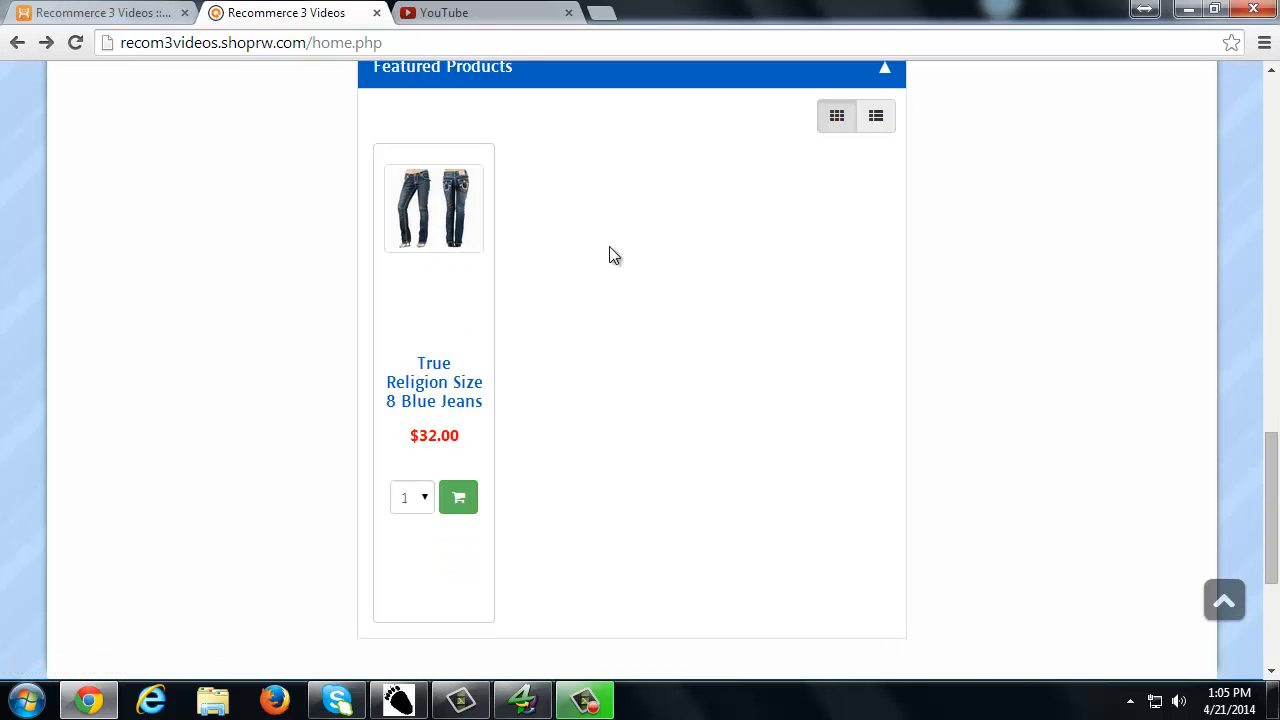
# Set the default products view in Products Display Options to Rows View.
pyautogui.click(145, 13)
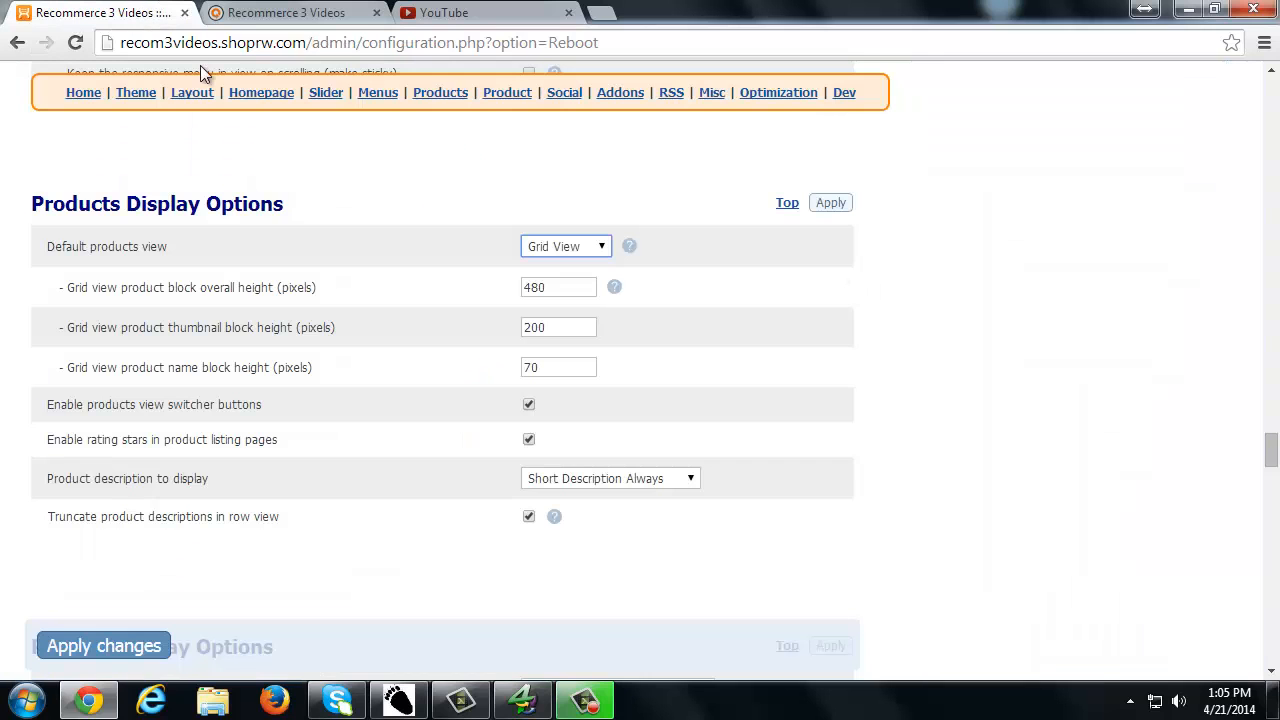
pyautogui.click(556, 250)
pyautogui.click(551, 283)
# Compare the row and grid layouts of the storefront's Featured Products, ending in grid view.
pyautogui.click(345, 13)
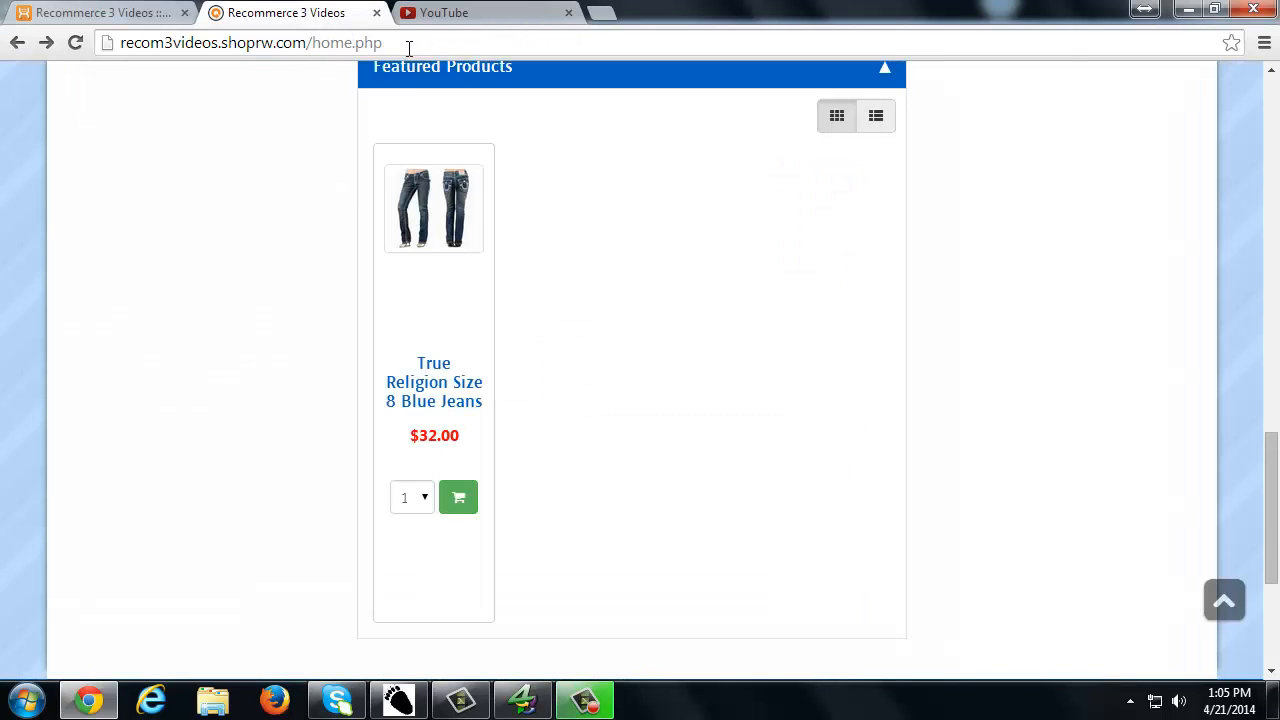
pyautogui.click(876, 117)
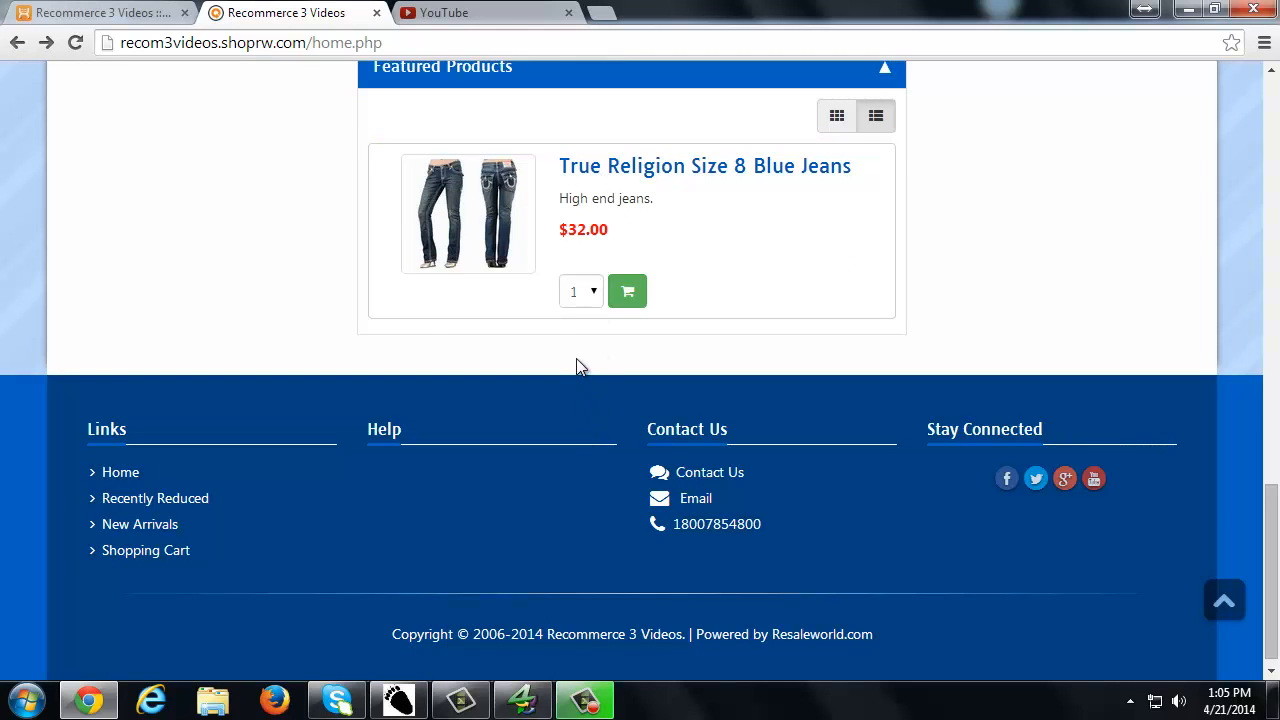
pyautogui.scroll(1, 576, 367)
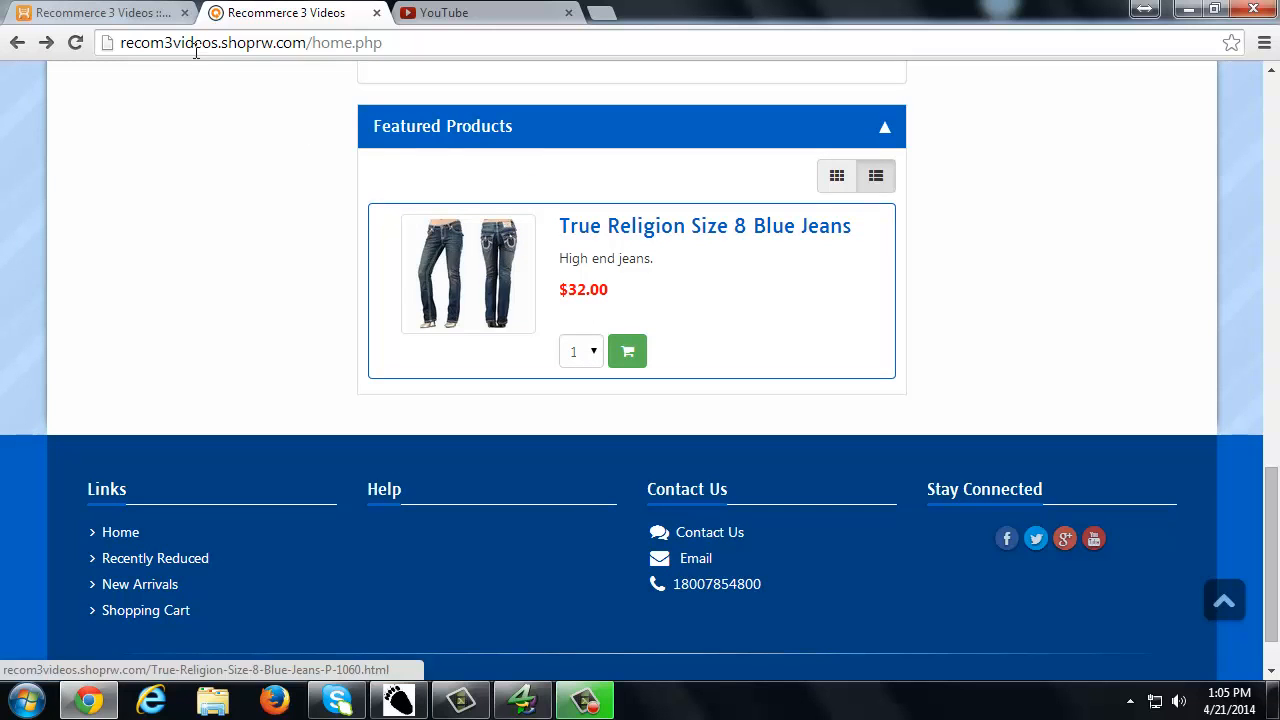
pyautogui.click(842, 181)
pyautogui.click(875, 181)
pyautogui.click(845, 182)
# Check the products view switcher option in the configuration, try both views on the storefront, and return to the configuration.
pyautogui.click(146, 18)
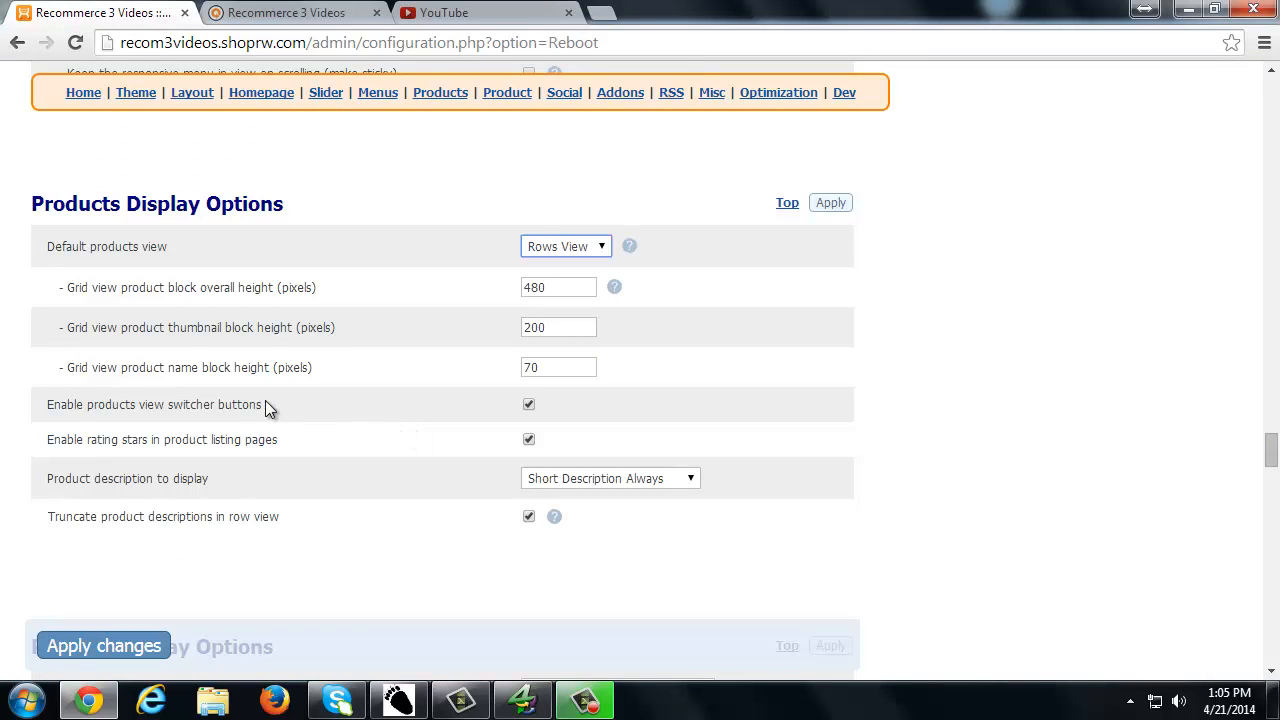
pyautogui.click(292, 22)
pyautogui.click(875, 177)
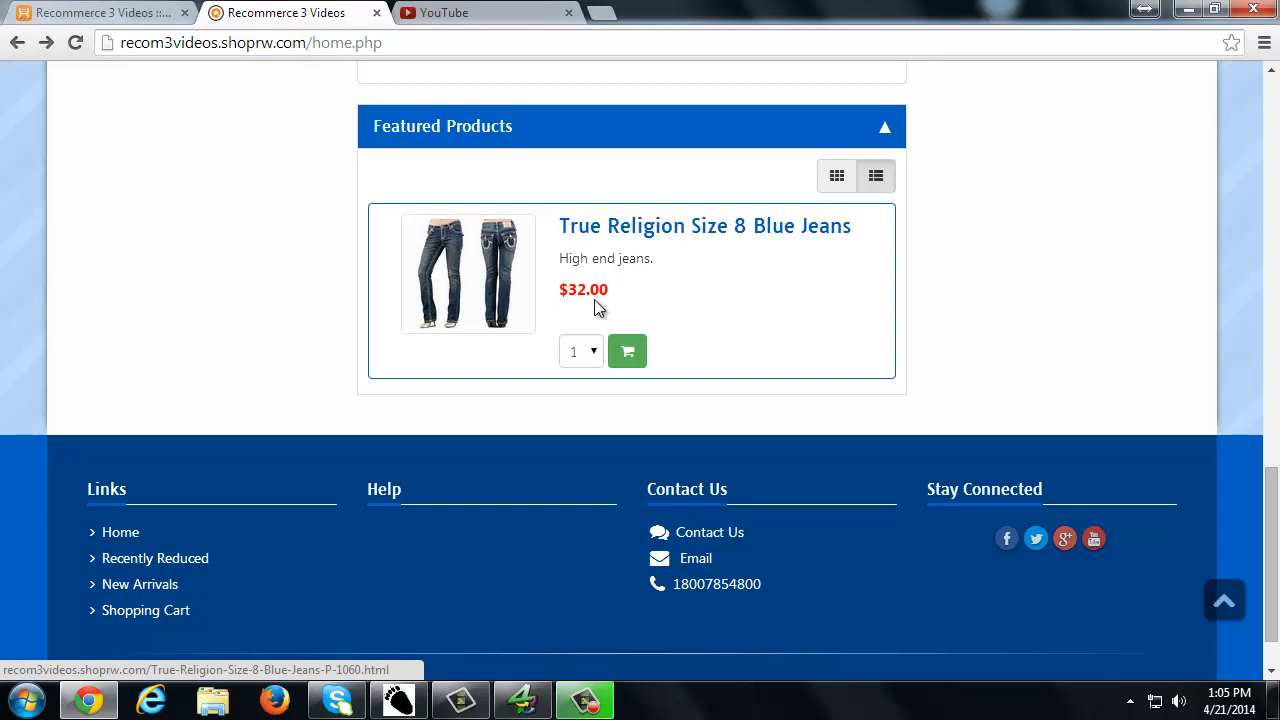
pyautogui.click(842, 177)
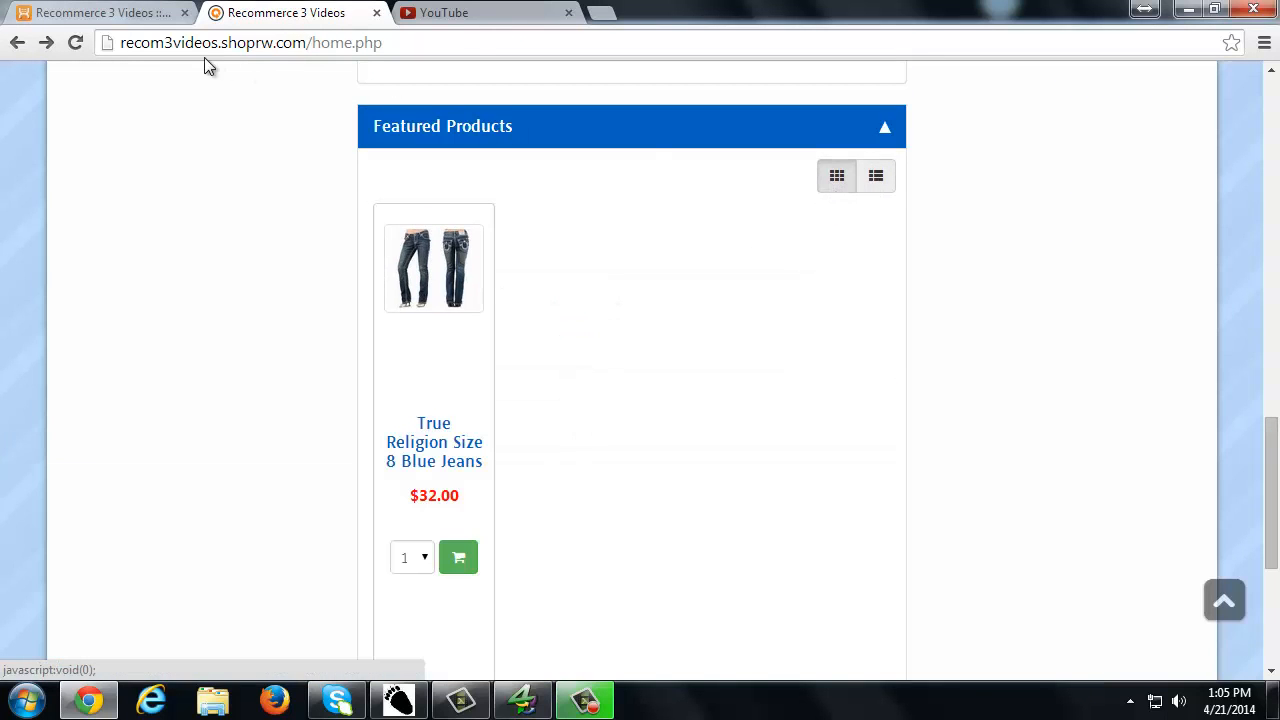
pyautogui.click(163, 22)
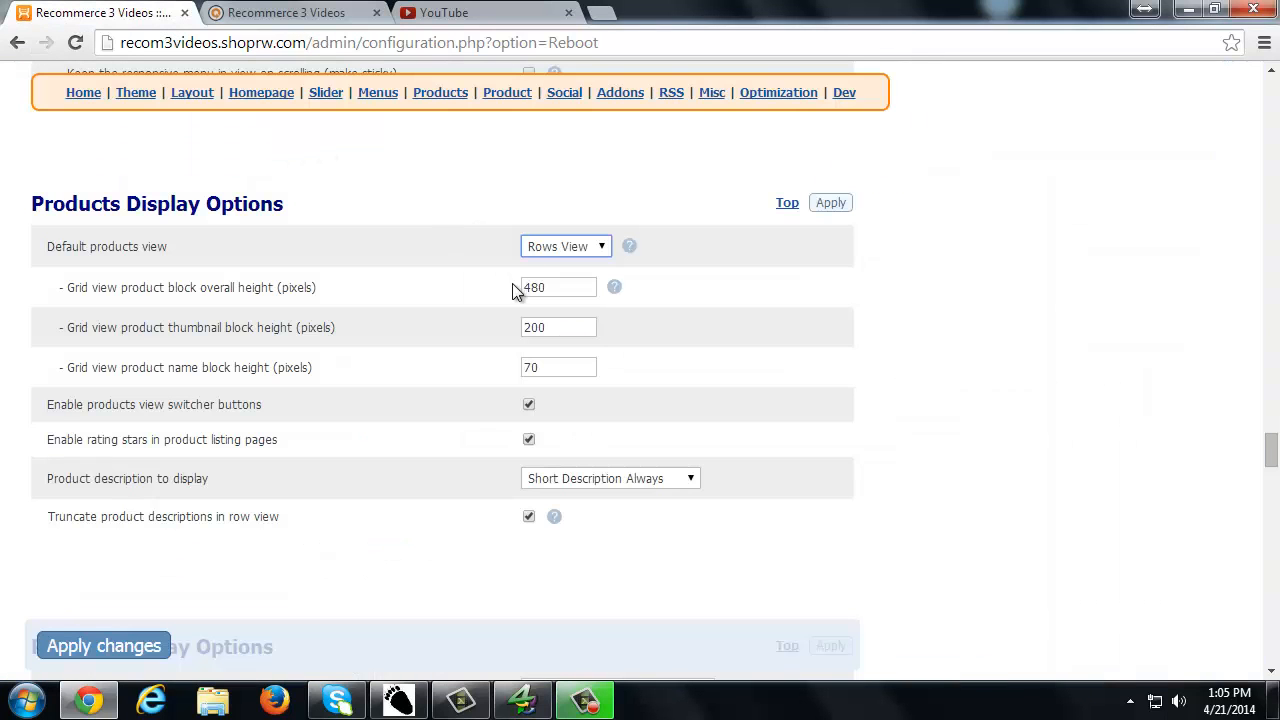
# Check the default products view choices and read the help notes for that option and the grid view block height.
pyautogui.click(577, 246)
pyautogui.click(564, 280)
pyautogui.click(631, 249)
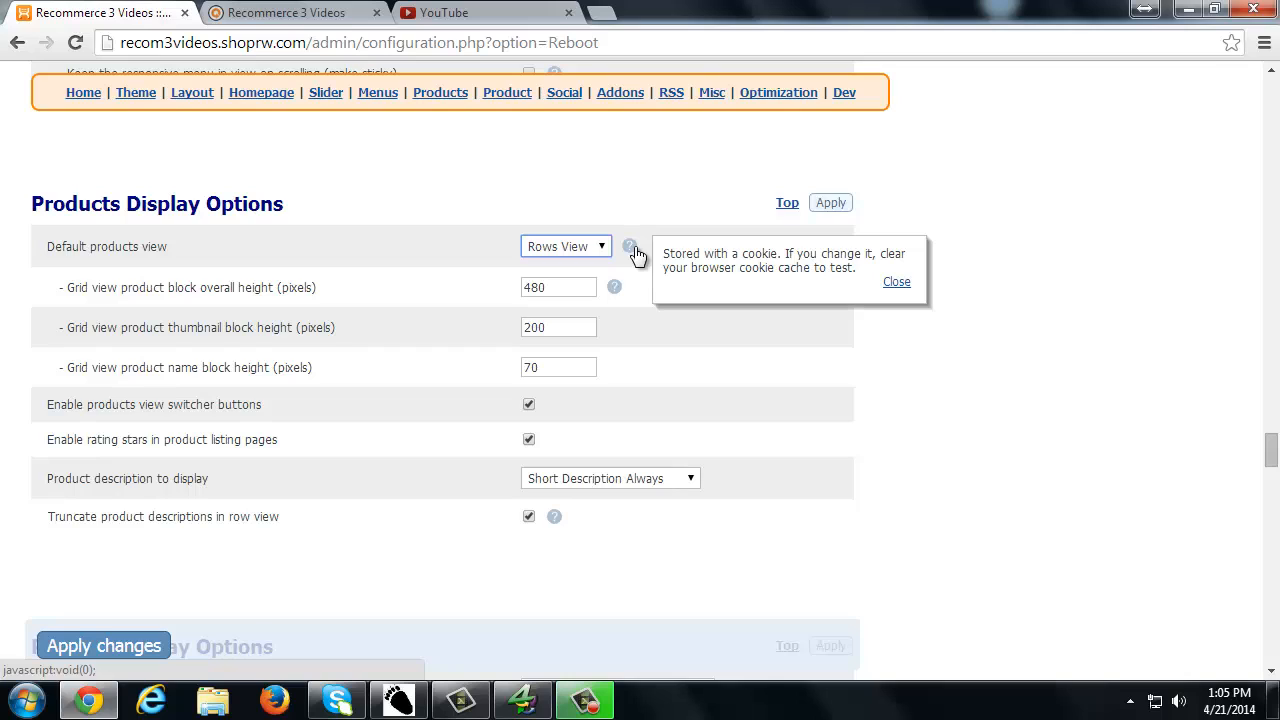
pyautogui.click(614, 287)
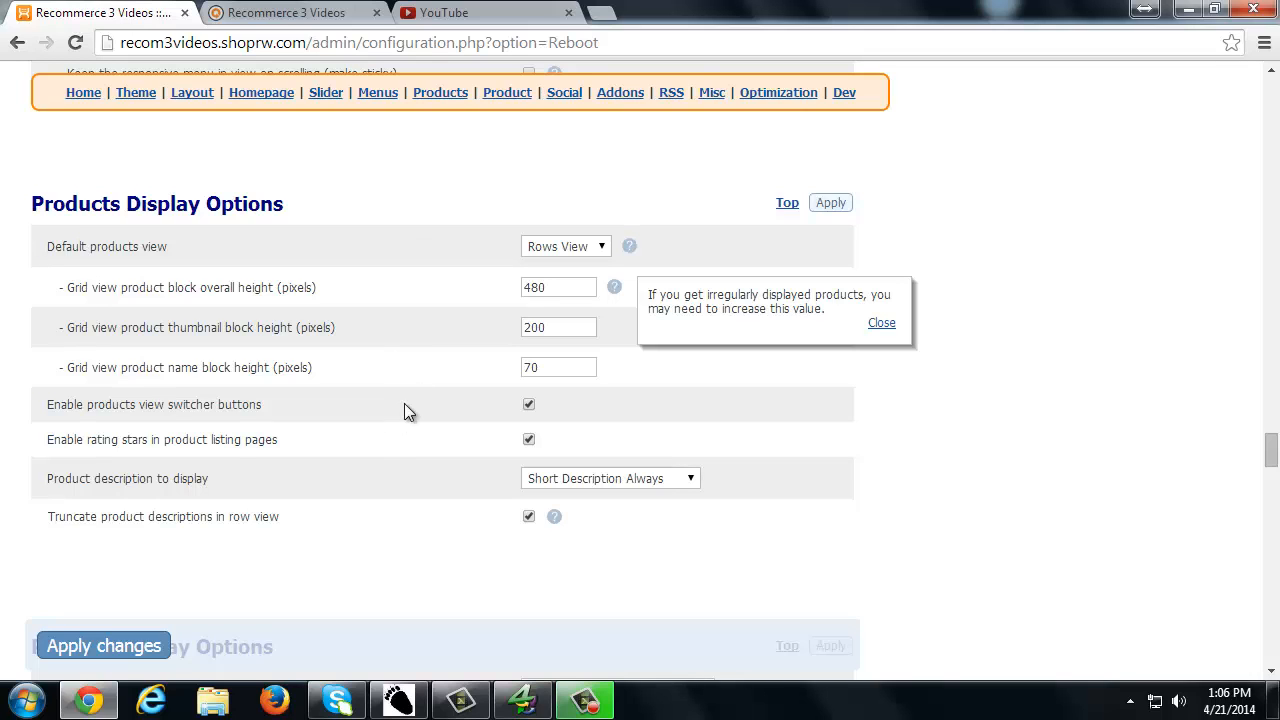
pyautogui.scroll(-1, 378, 420)
pyautogui.click(879, 322)
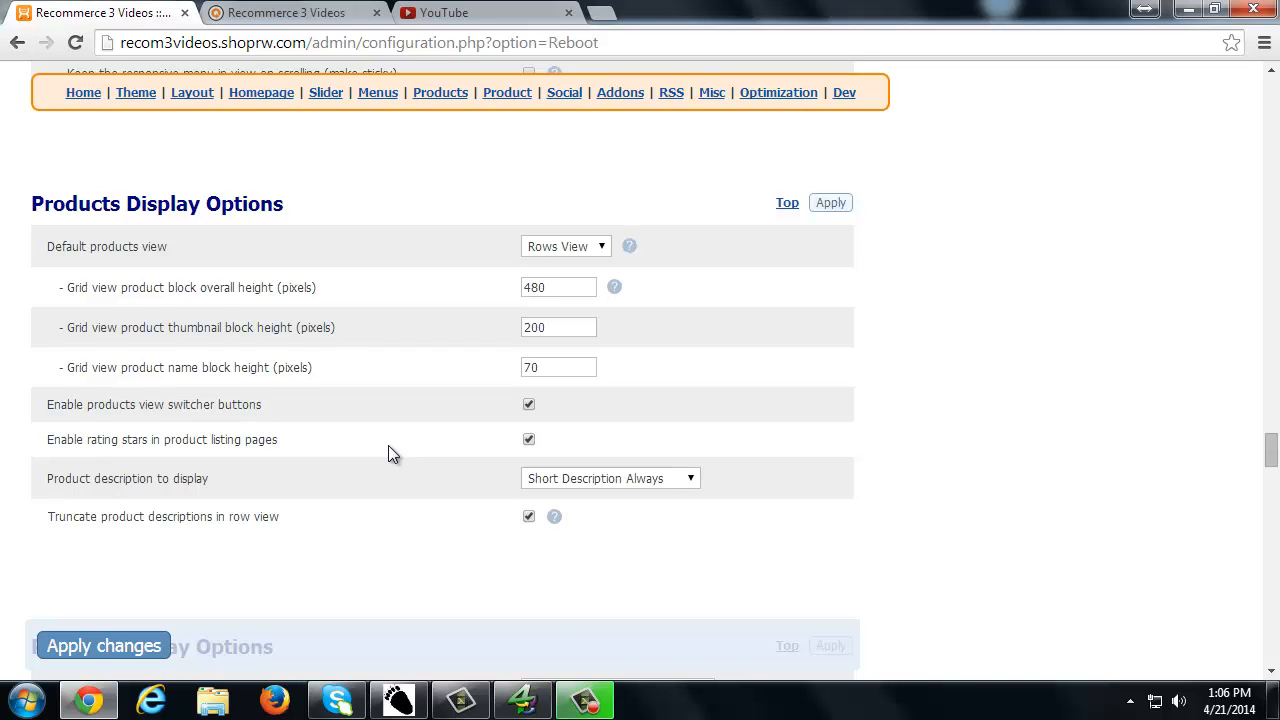
# Review the available choices for product page style and display of product details in Product Display Options.
pyautogui.scroll(-5, 389, 448)
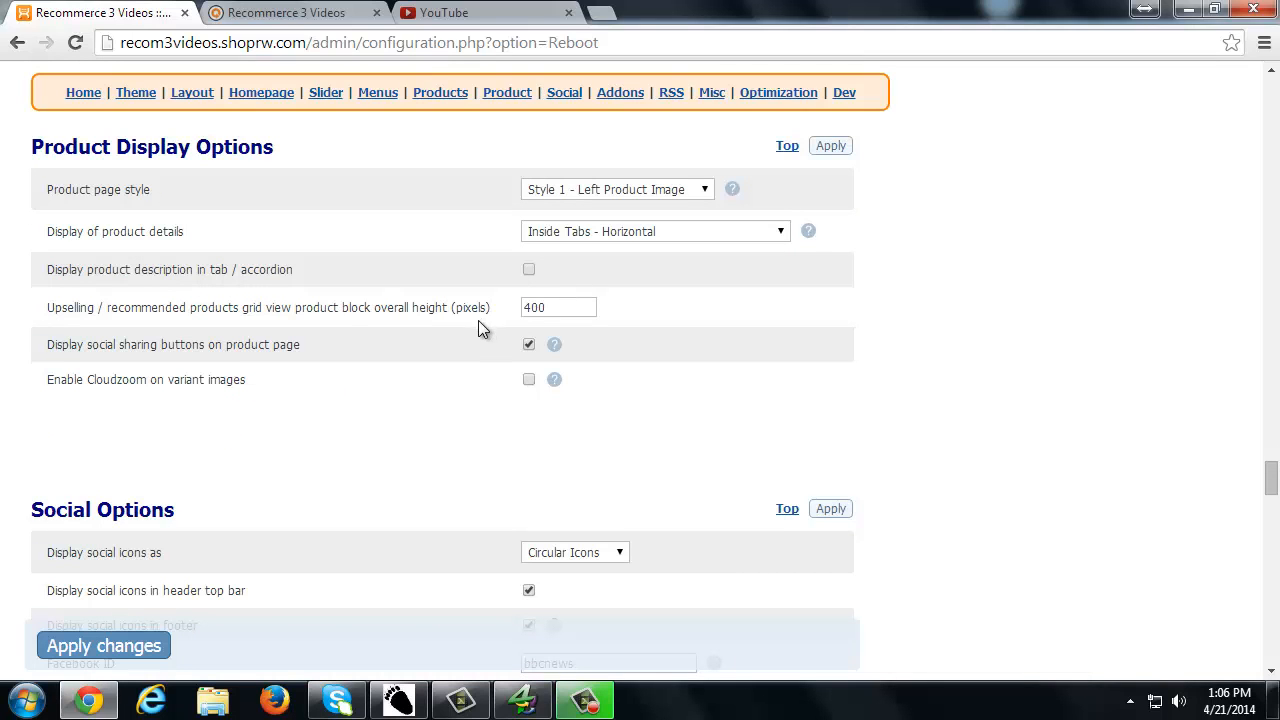
pyautogui.scroll(3, 477, 304)
pyautogui.scroll(-1, 477, 307)
pyautogui.scroll(-2, 477, 316)
pyautogui.click(590, 193)
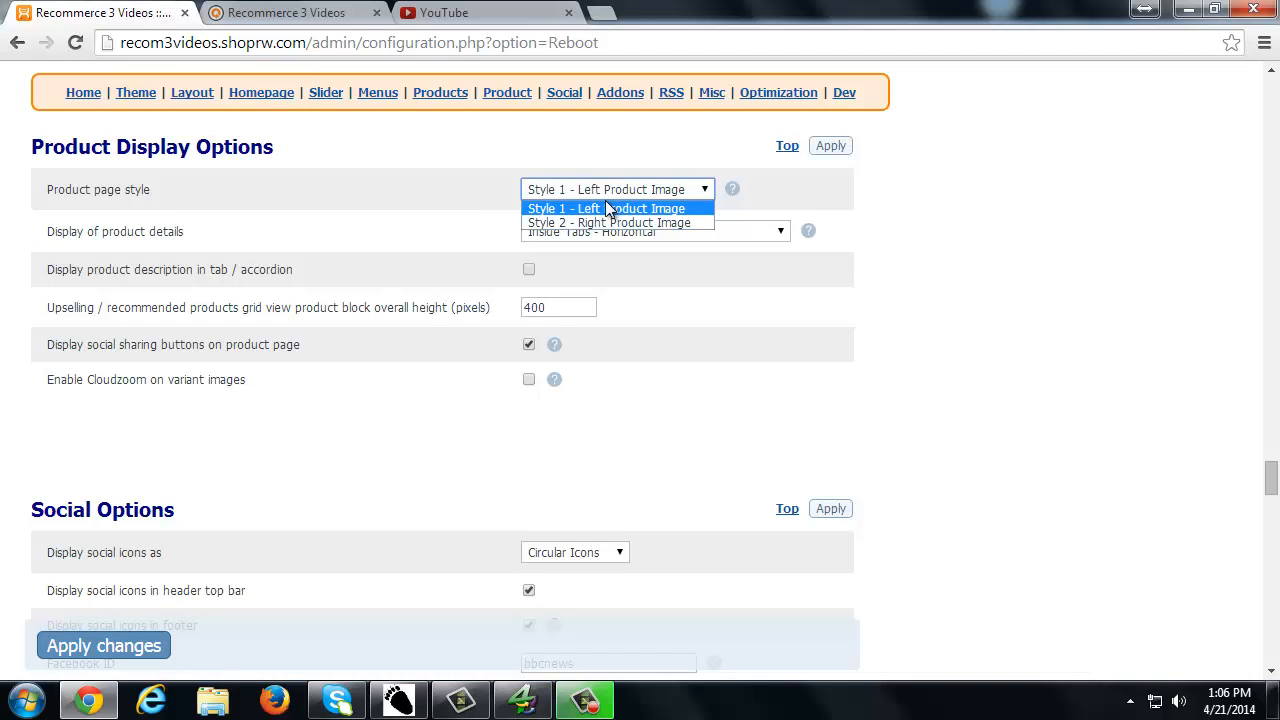
pyautogui.click(373, 236)
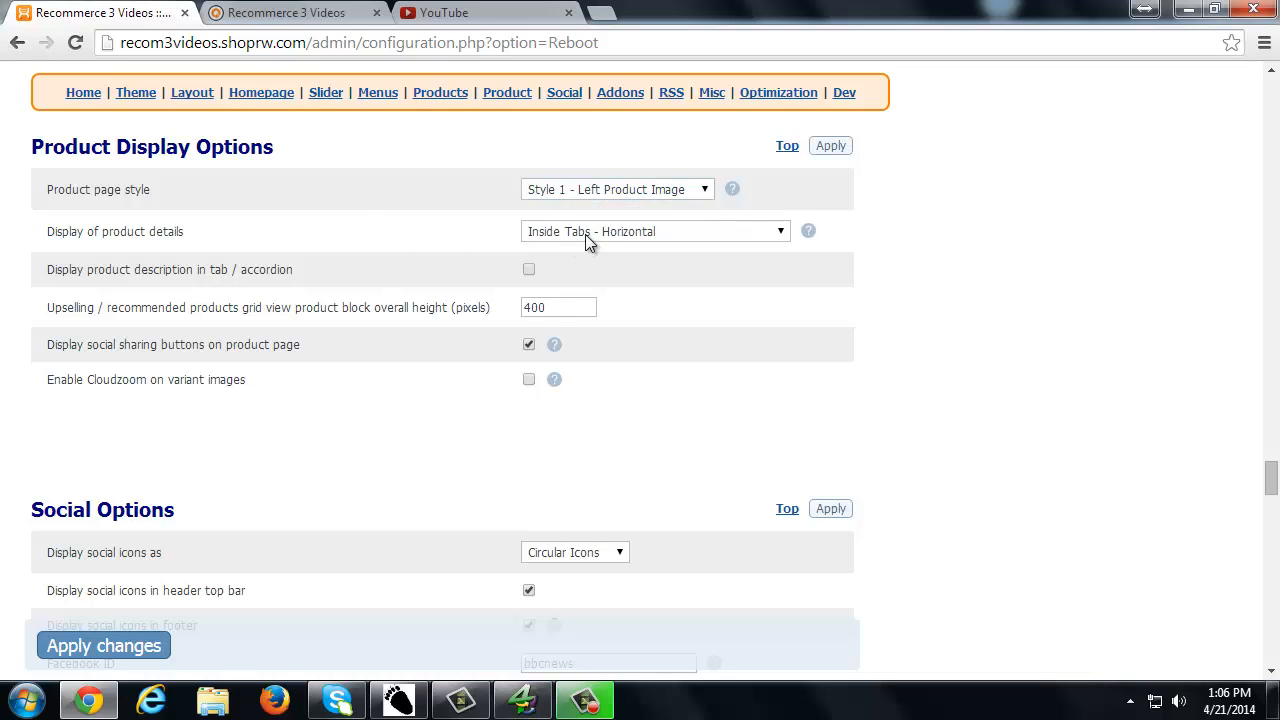
pyautogui.click(627, 237)
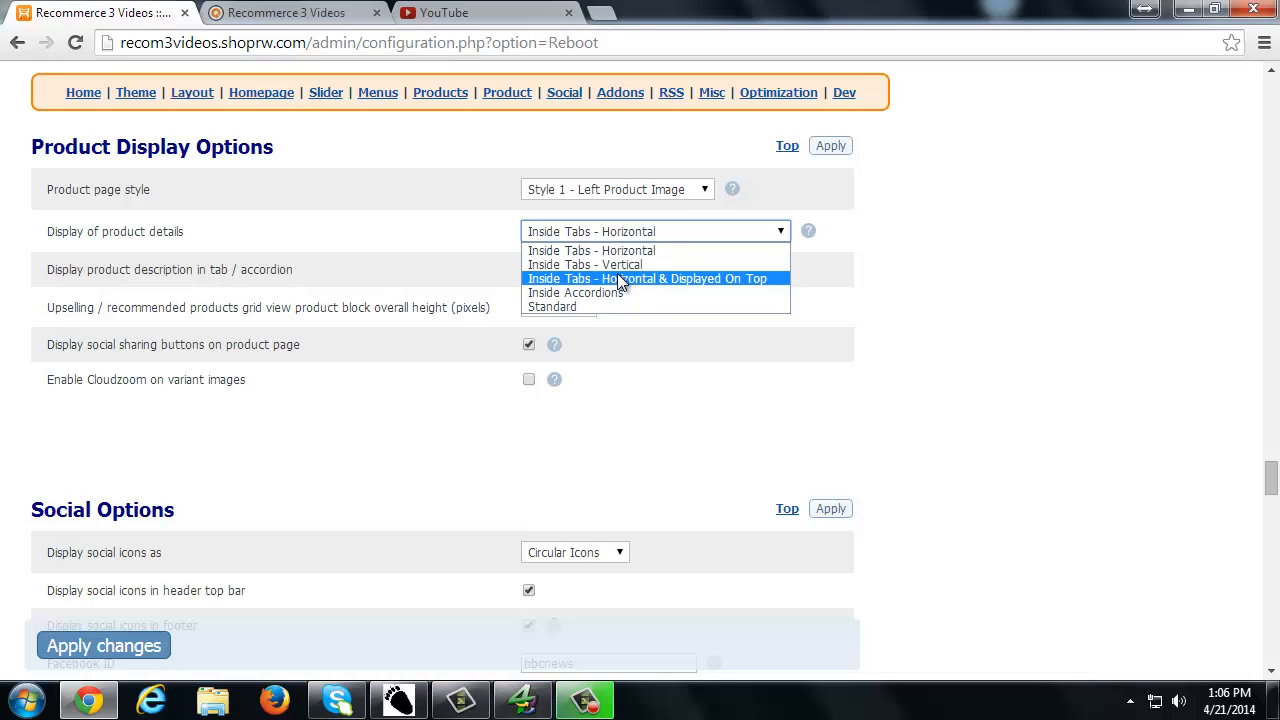
pyautogui.click(439, 240)
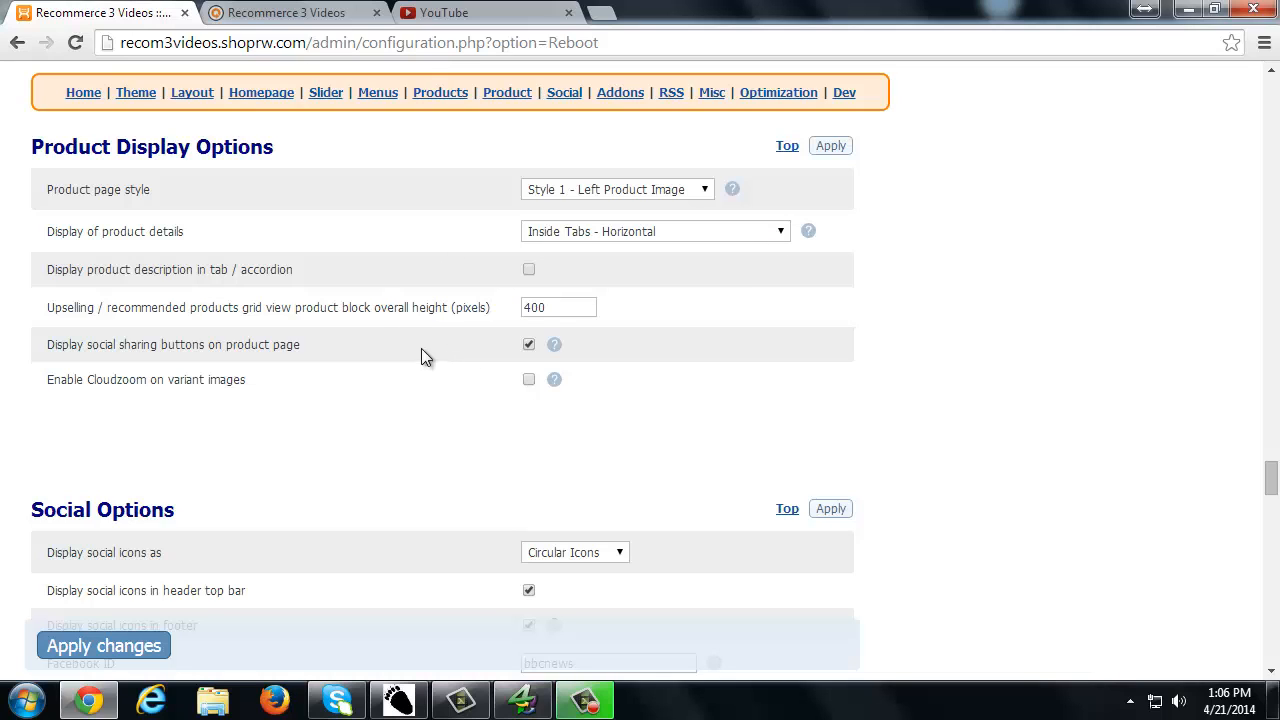
# Open the True Religion Size 8 Blue Jeans page on the storefront and examine its details layout and social sharing buttons.
pyautogui.click(286, 13)
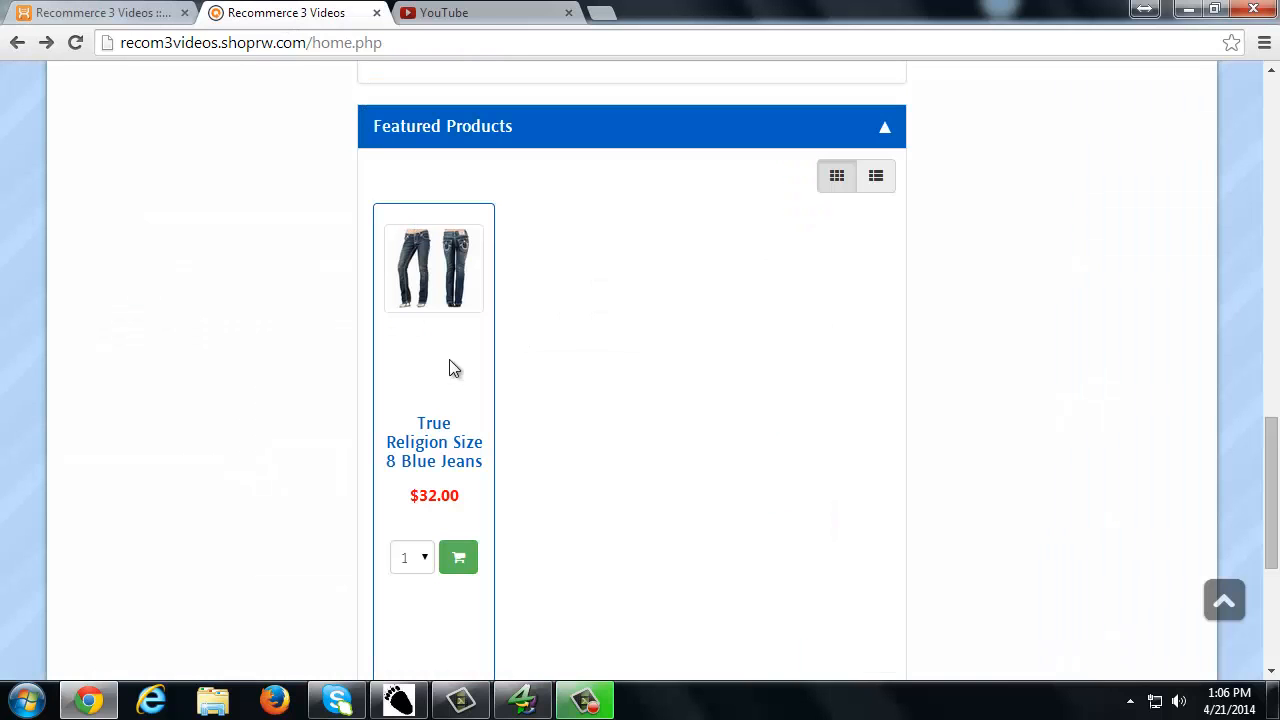
pyautogui.click(493, 337)
pyautogui.scroll(-6, 457, 397)
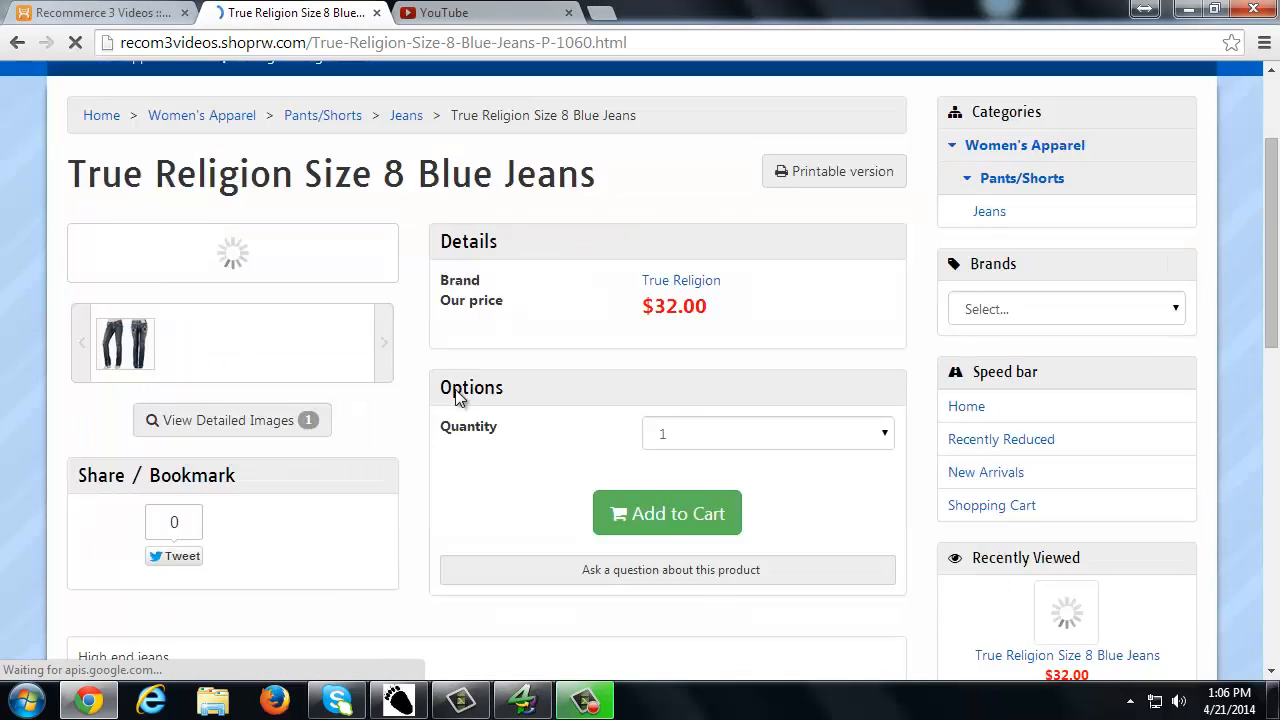
pyautogui.scroll(2, 346, 357)
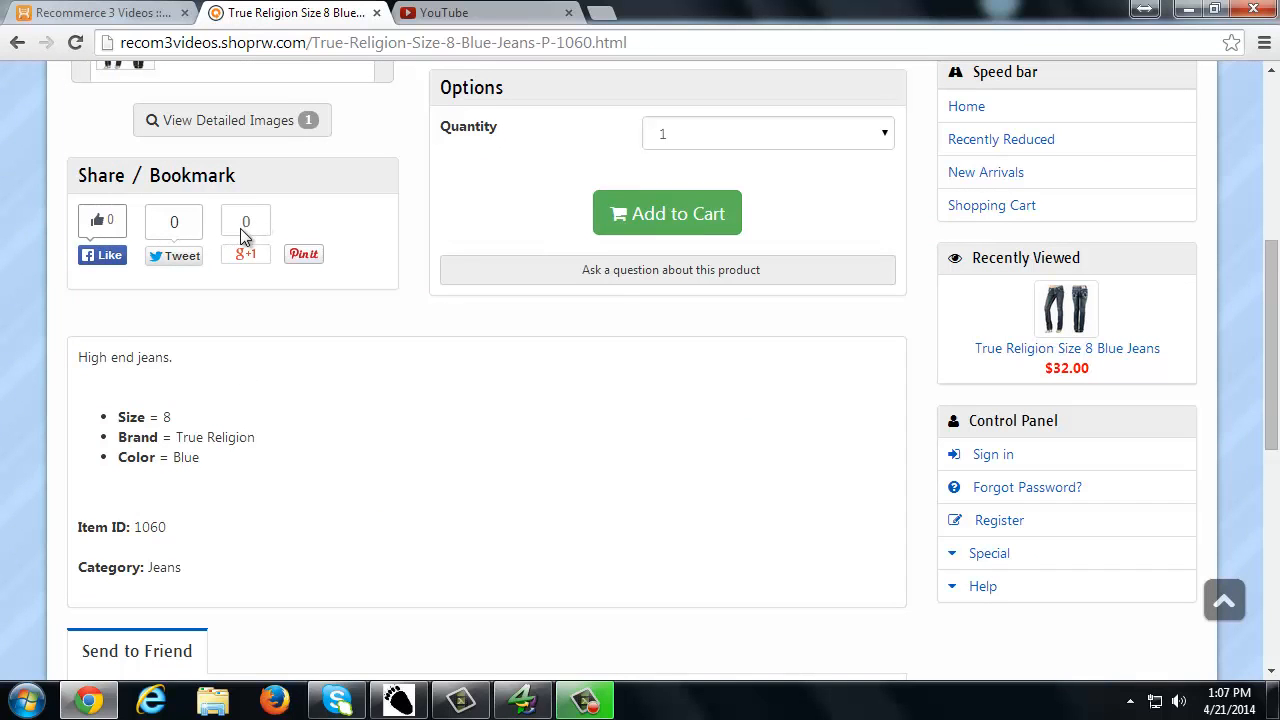
# Return to the template configuration and check the Facebook ID entry and its help note in Social Options.
pyautogui.click(146, 13)
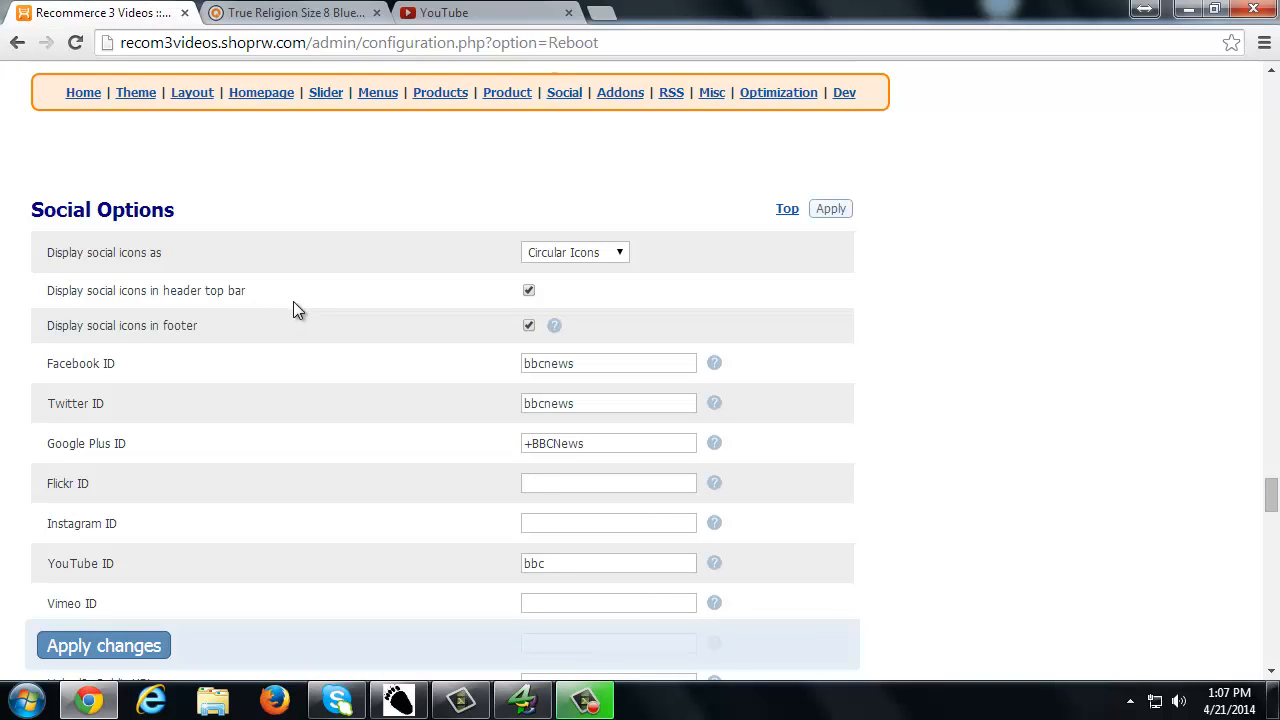
pyautogui.scroll(-1, 351, 298)
pyautogui.moveTo(603, 261); pyautogui.dragTo(307, 260)
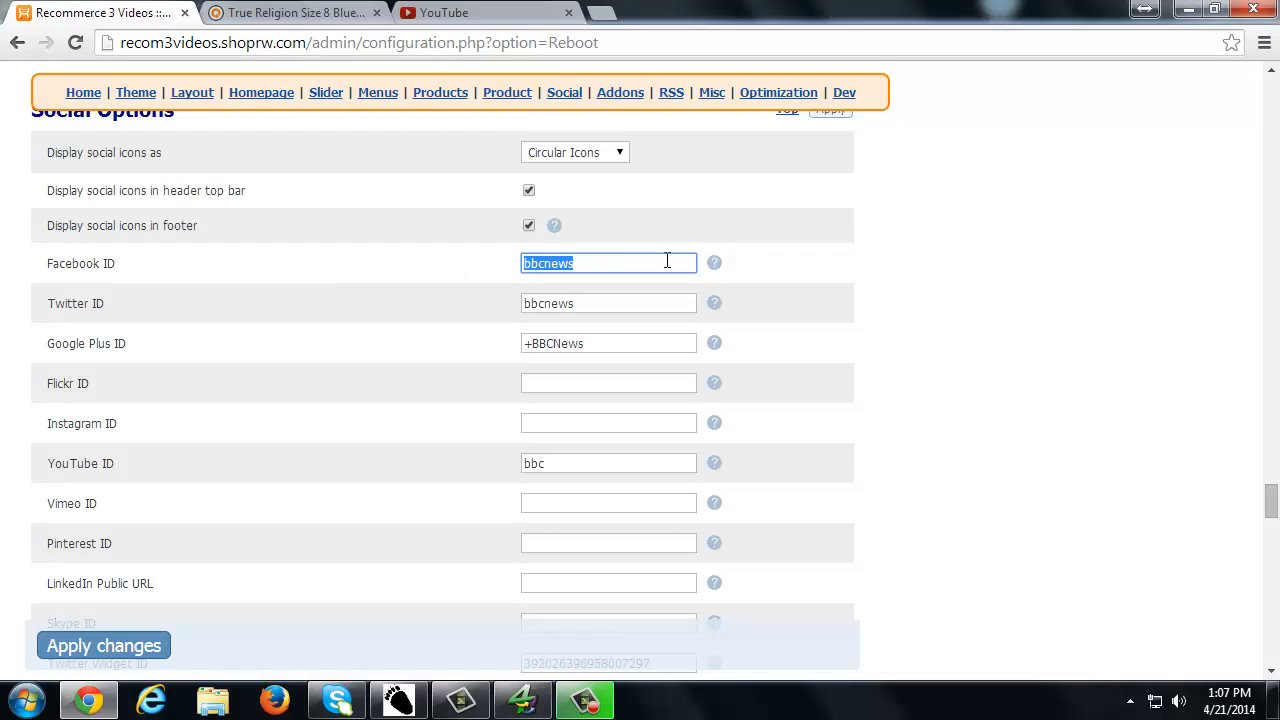
pyautogui.moveTo(713, 264)
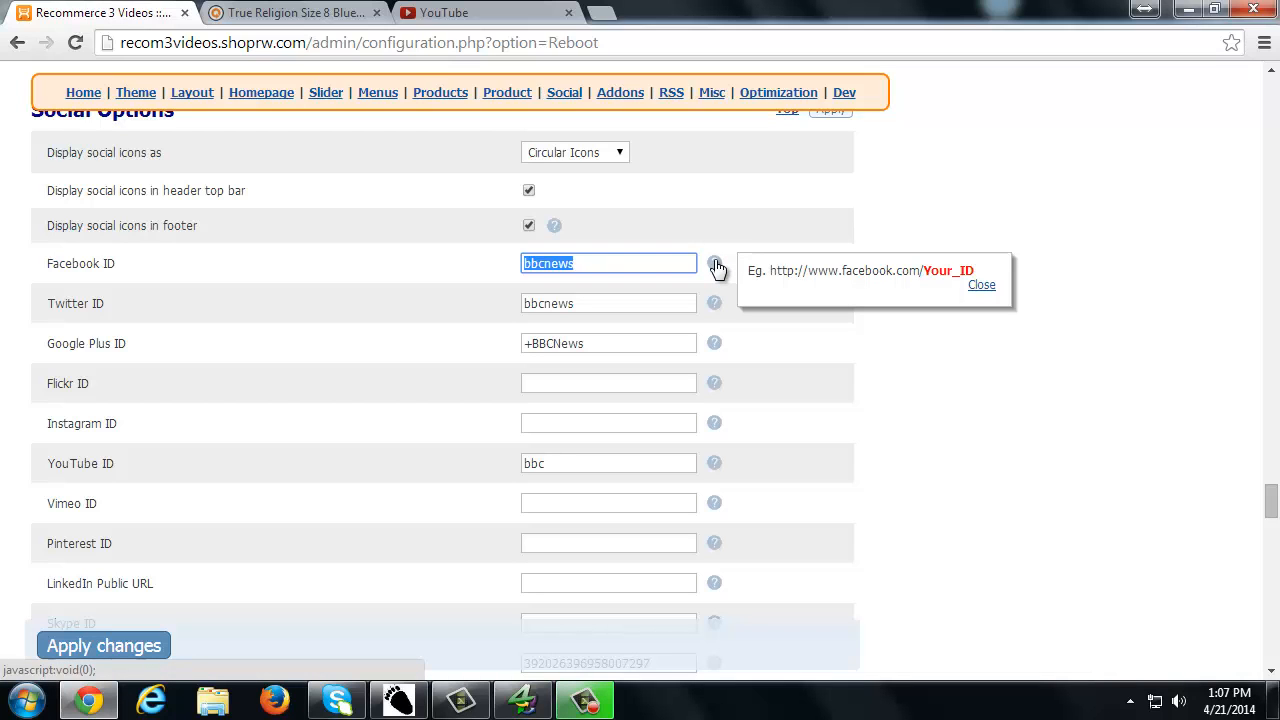
pyautogui.click(627, 290)
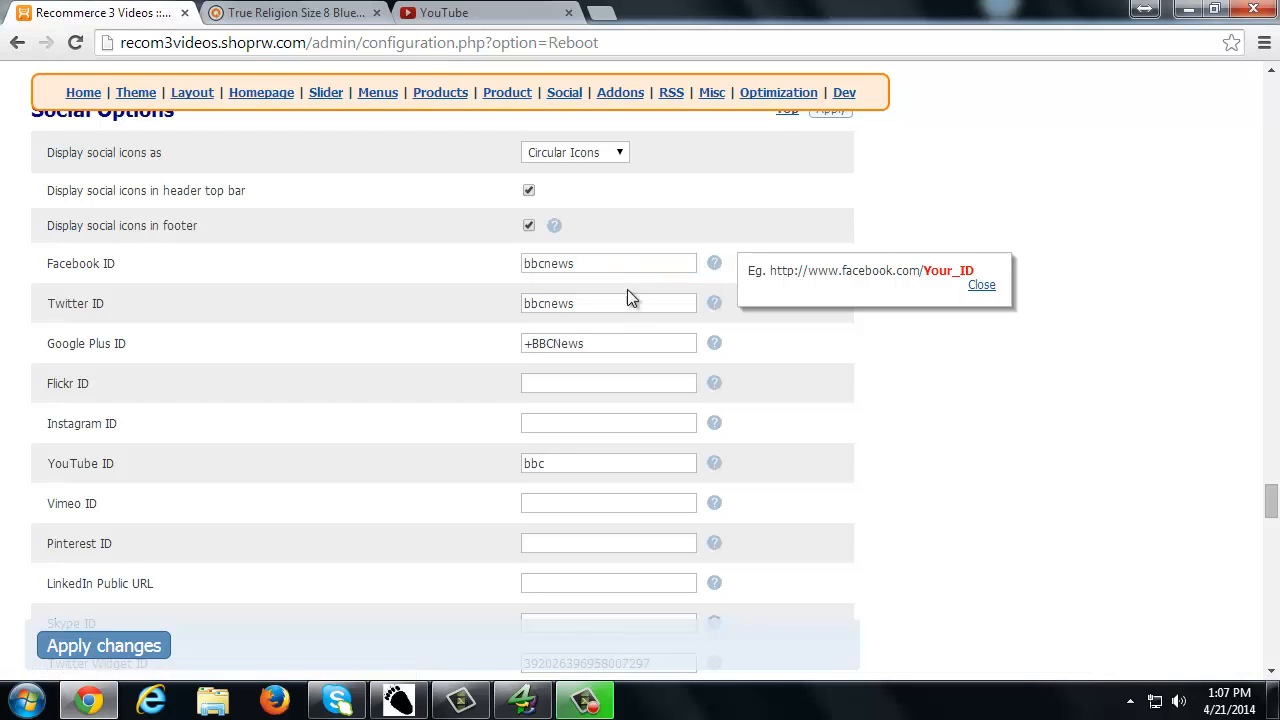
# Follow the storefront header's Facebook link, highlight the page ID in its web address, and return to the configuration.
pyautogui.click(308, 14)
pyautogui.scroll(5, 708, 257)
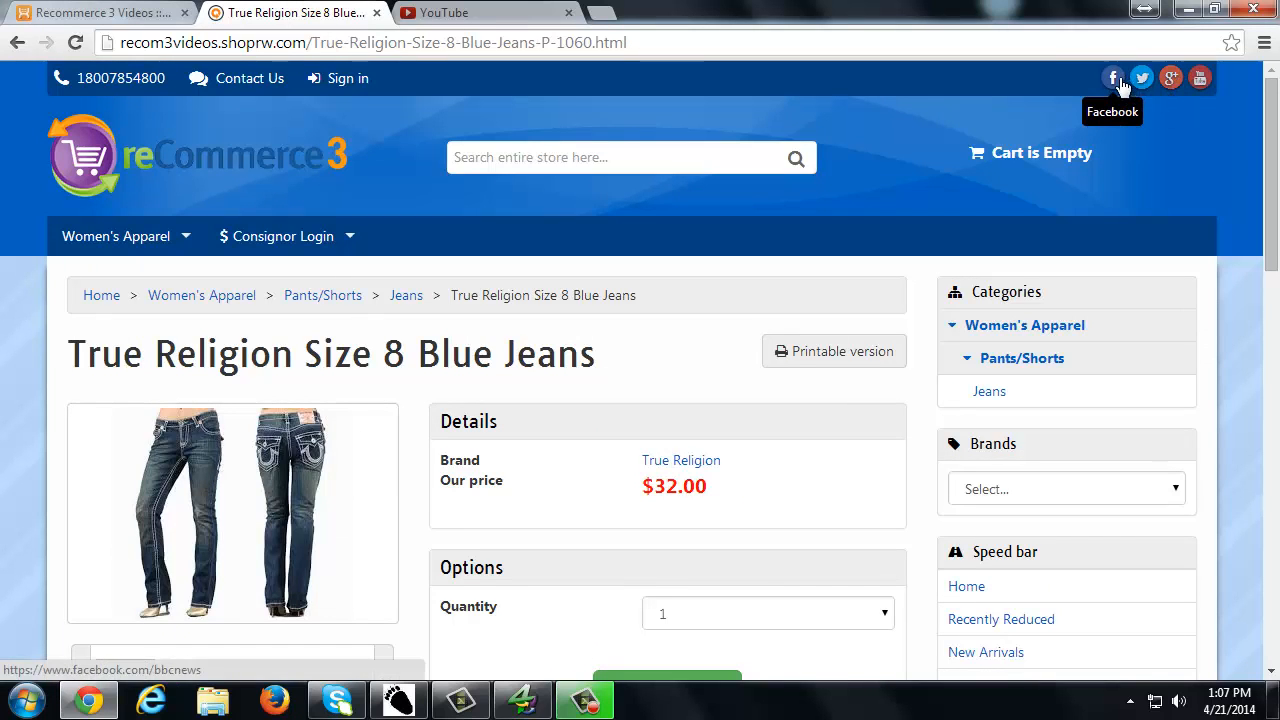
pyautogui.click(1113, 78)
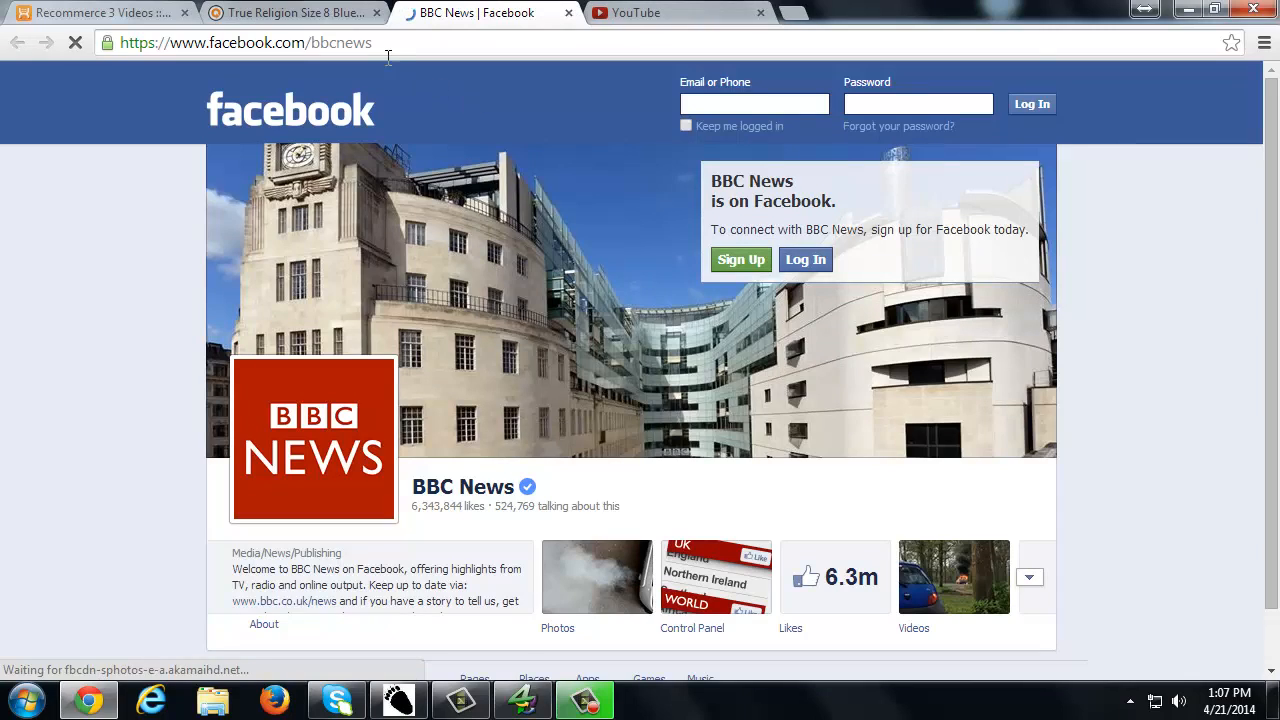
pyautogui.moveTo(374, 44); pyautogui.dragTo(312, 45)
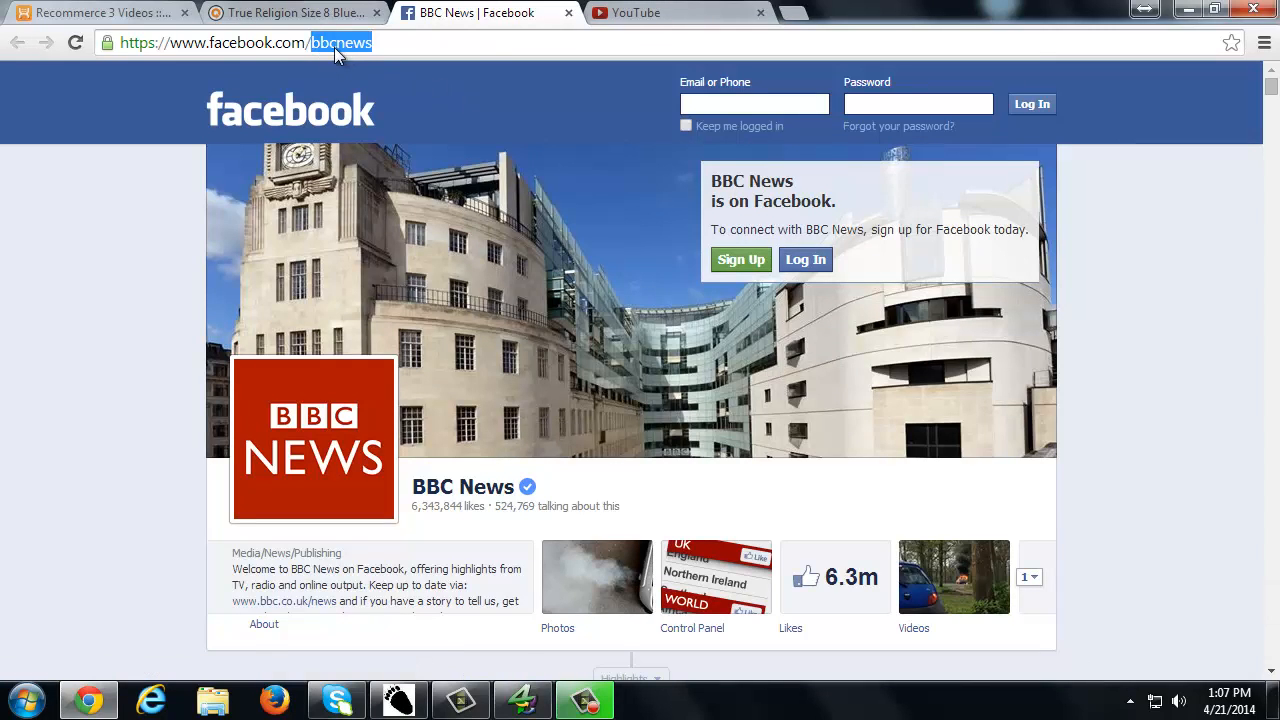
pyautogui.rightClick(334, 47)
pyautogui.click(136, 10)
pyautogui.click(136, 14)
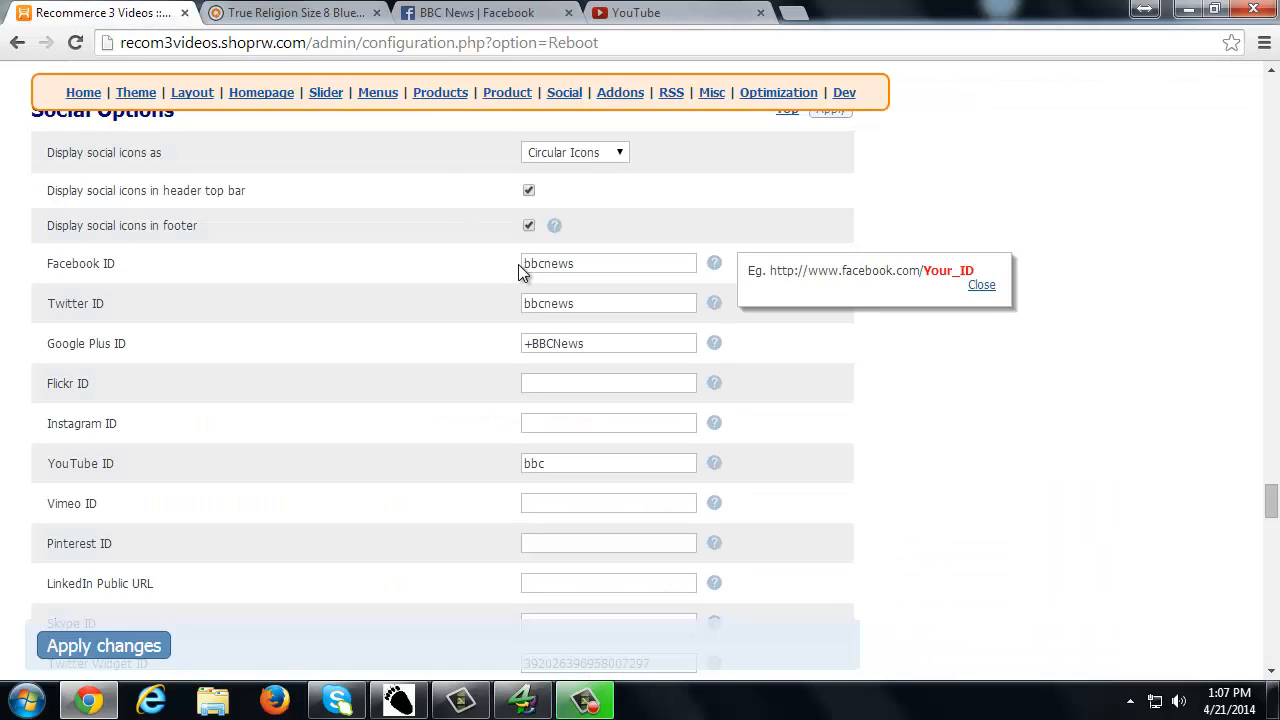
# Compare the Facebook ID entry with its help note and read the format note for the Twitter ID.
pyautogui.doubleClick(594, 266)
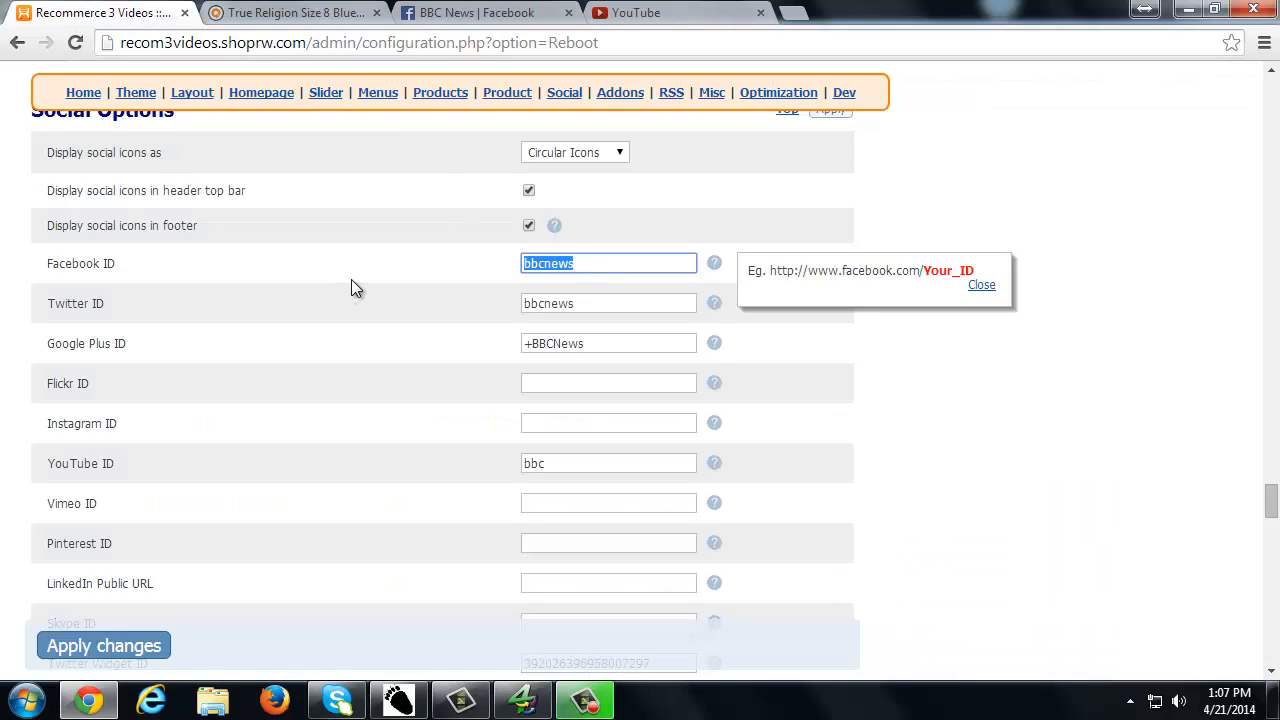
pyautogui.click(975, 285)
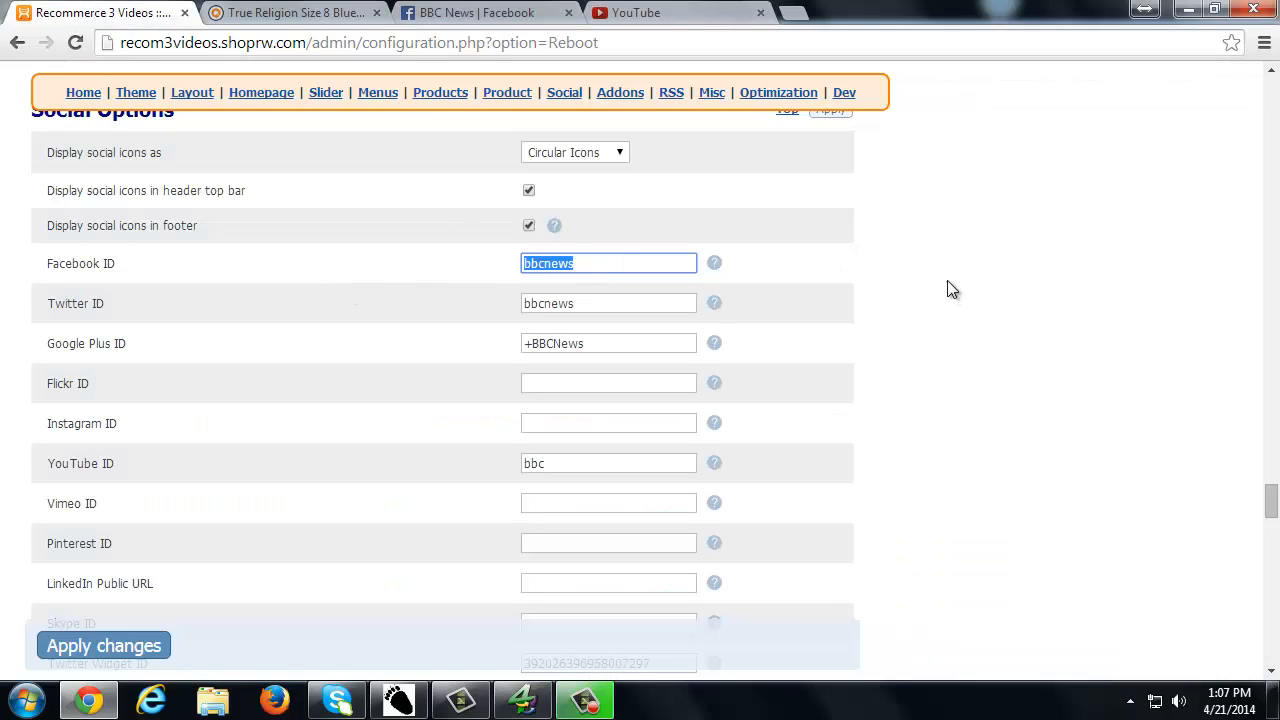
pyautogui.click(714, 263)
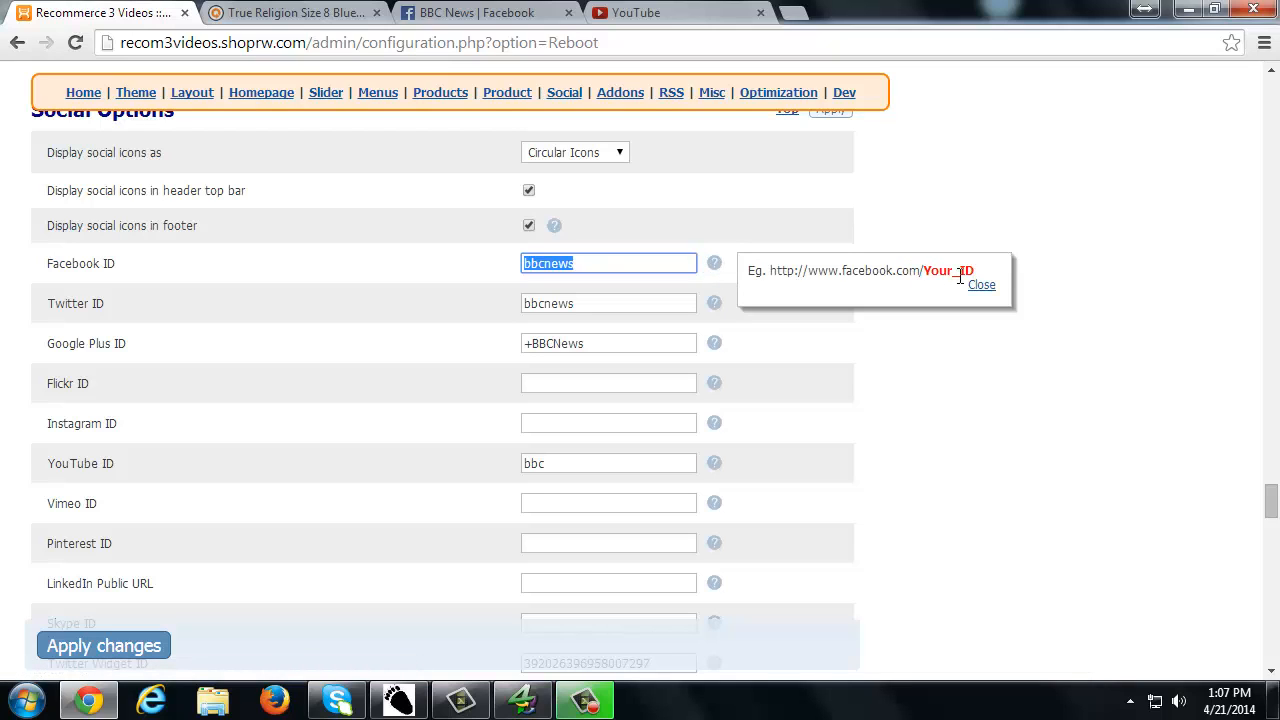
pyautogui.click(714, 303)
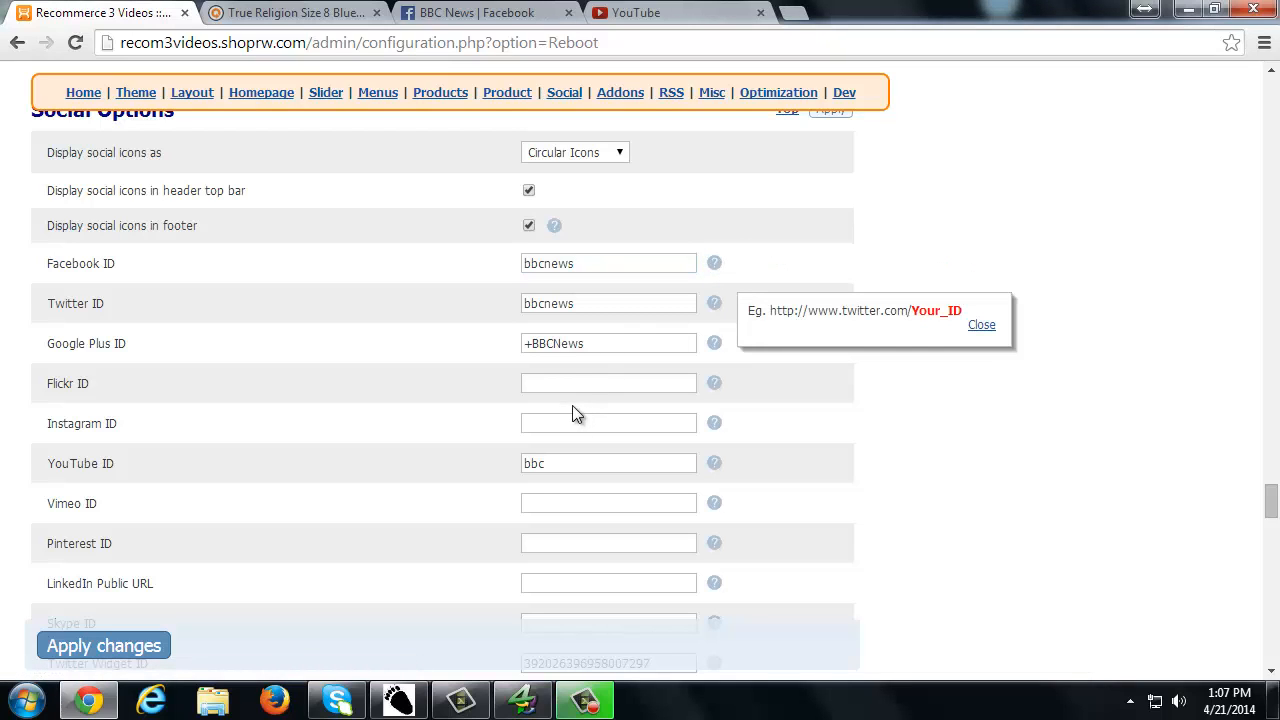
pyautogui.click(571, 380)
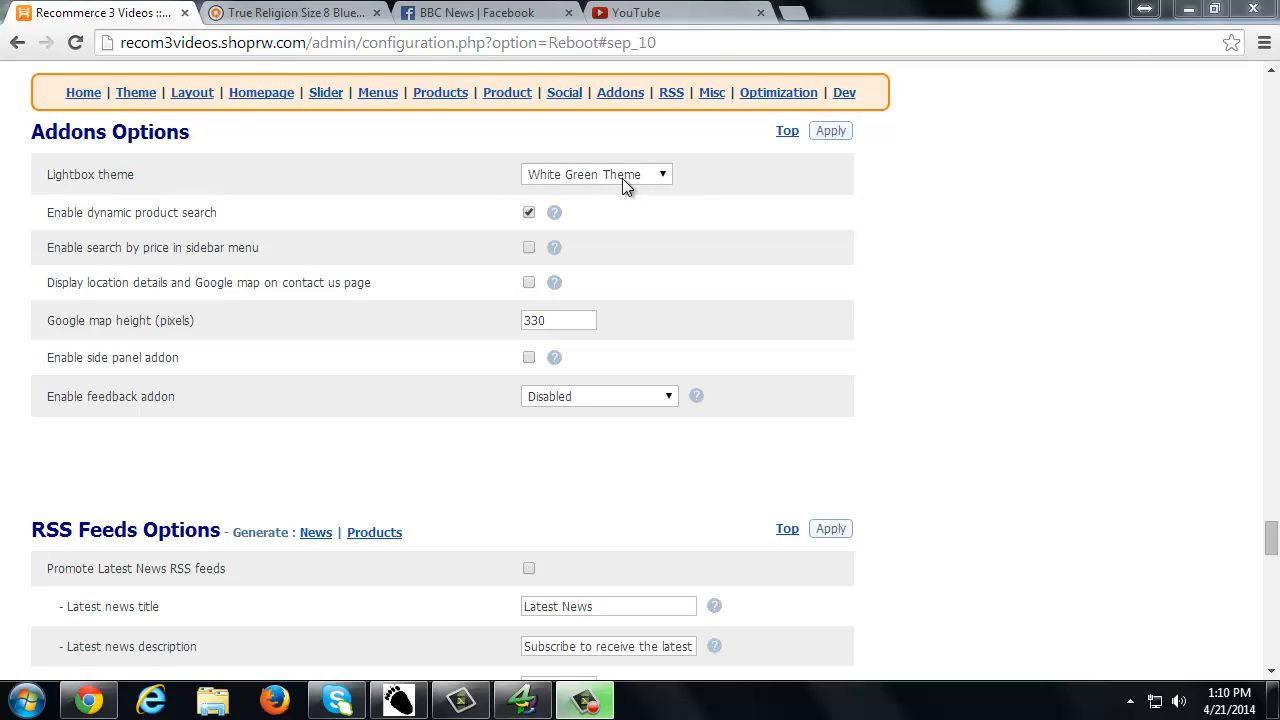
# Preview the jeans thumbnail in the storefront's current lightbox, close it, and return to Addons Options.
pyautogui.click(300, 14)
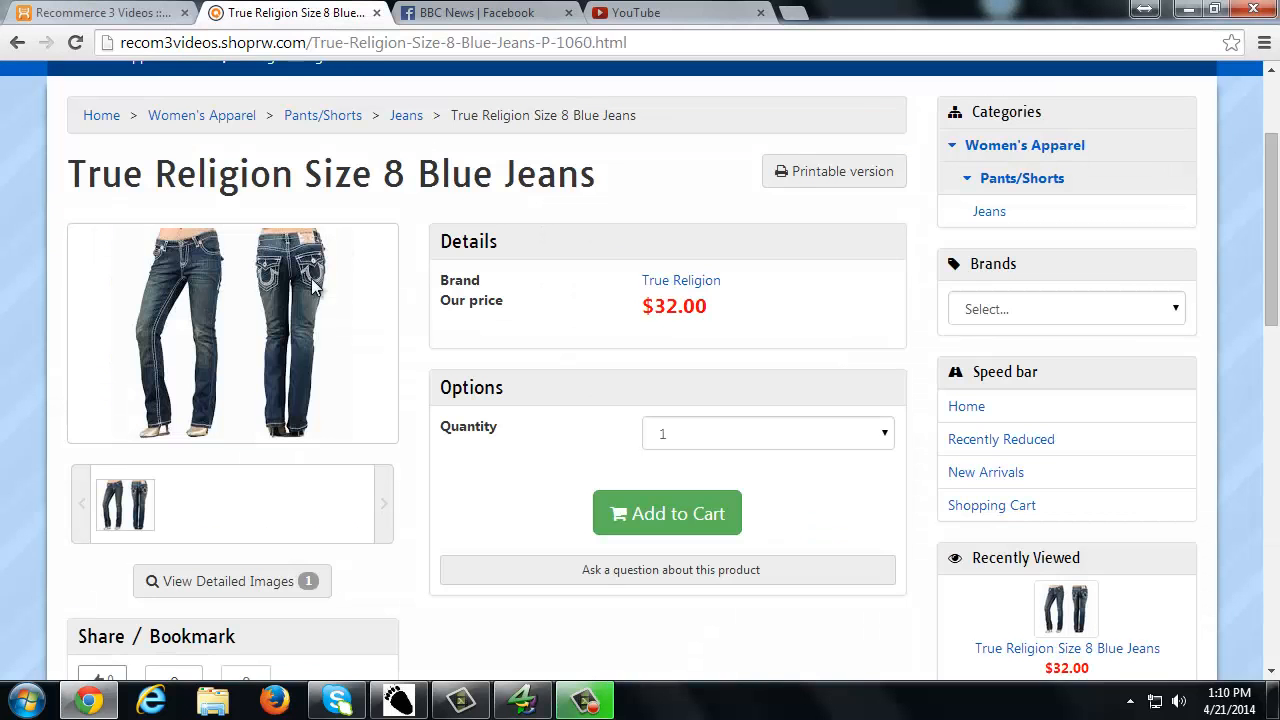
pyautogui.click(110, 510)
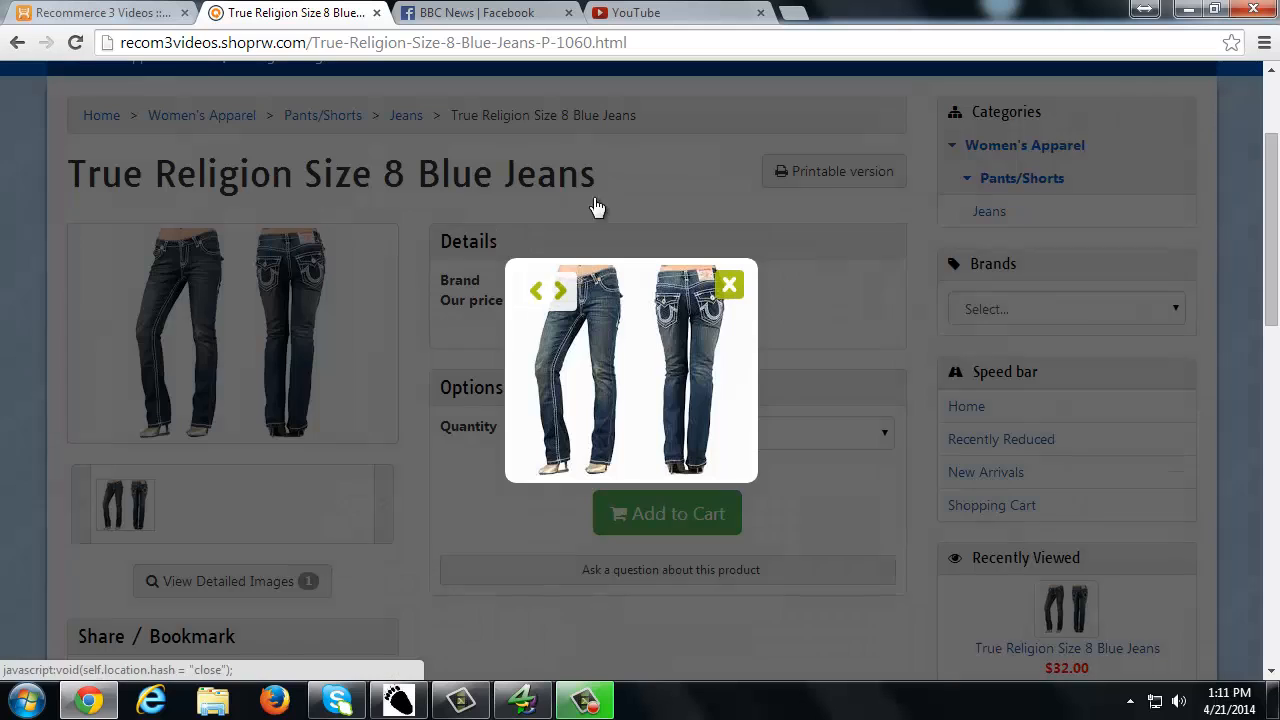
pyautogui.click(595, 207)
pyautogui.hotkey('ctrl', 'shift', 'Tab')
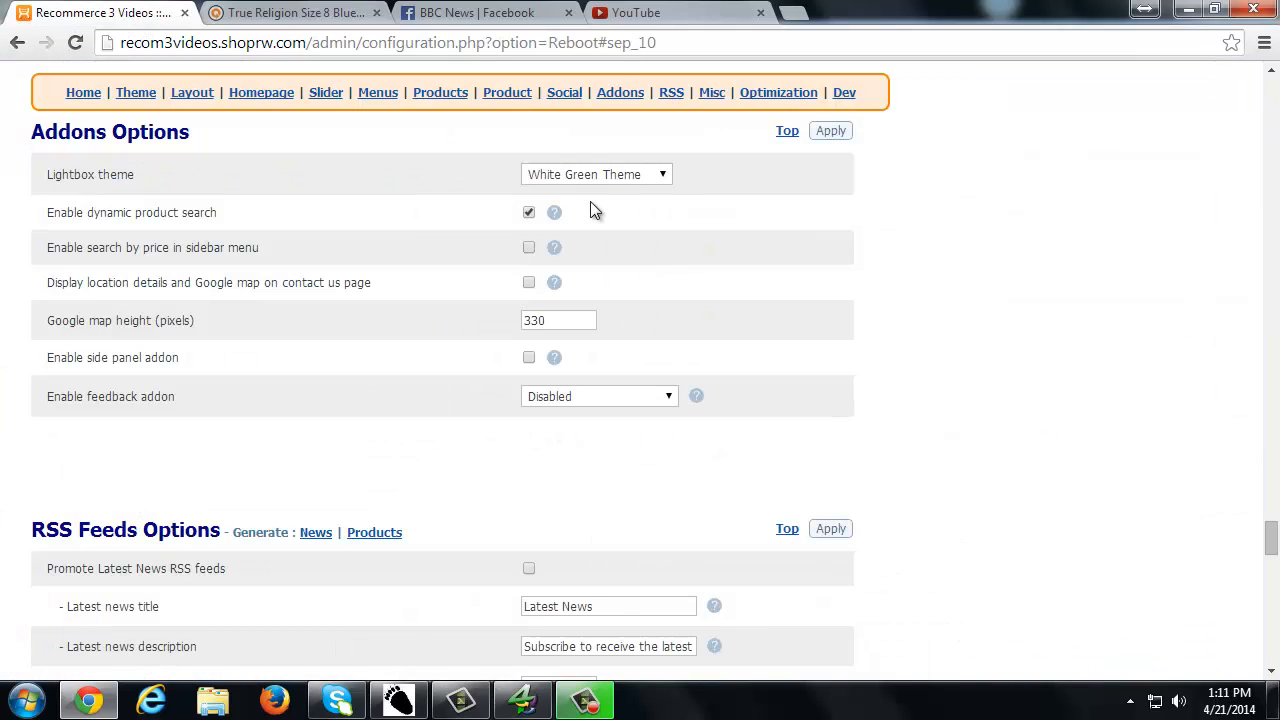
# Set the lightbox theme in Addons Options to Default Theme and apply the change.
pyautogui.click(592, 175)
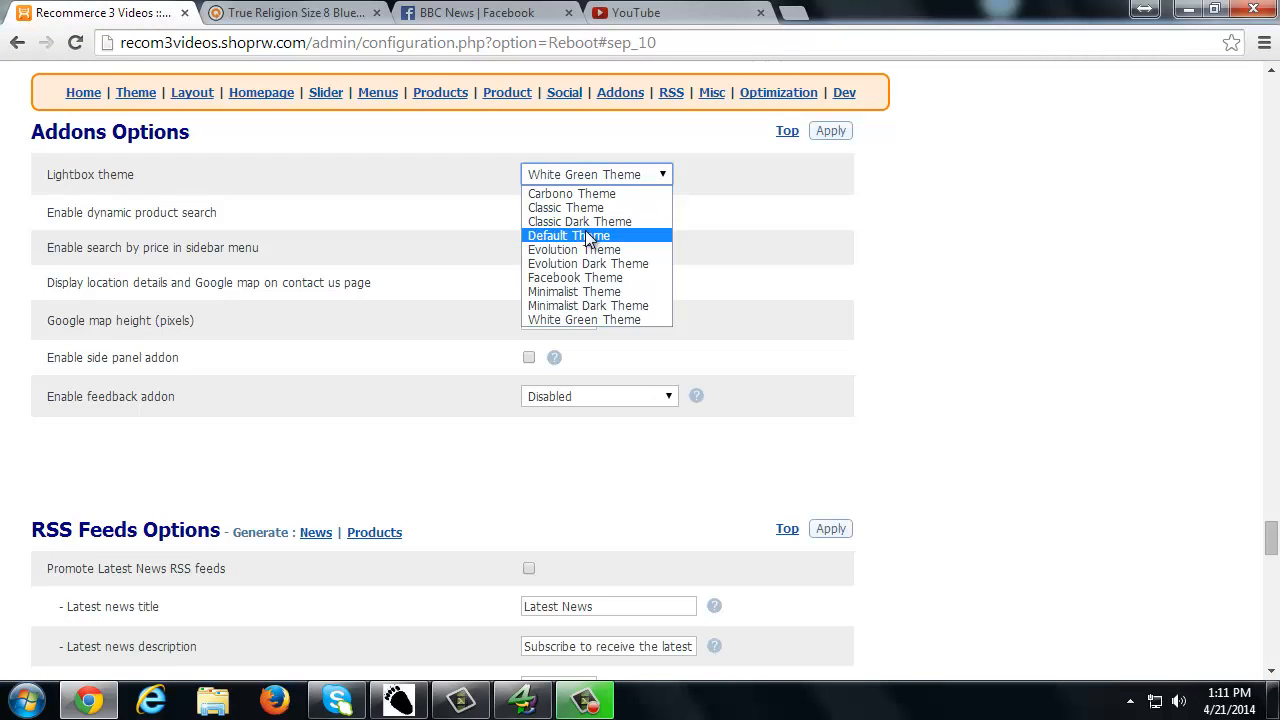
pyautogui.click(590, 236)
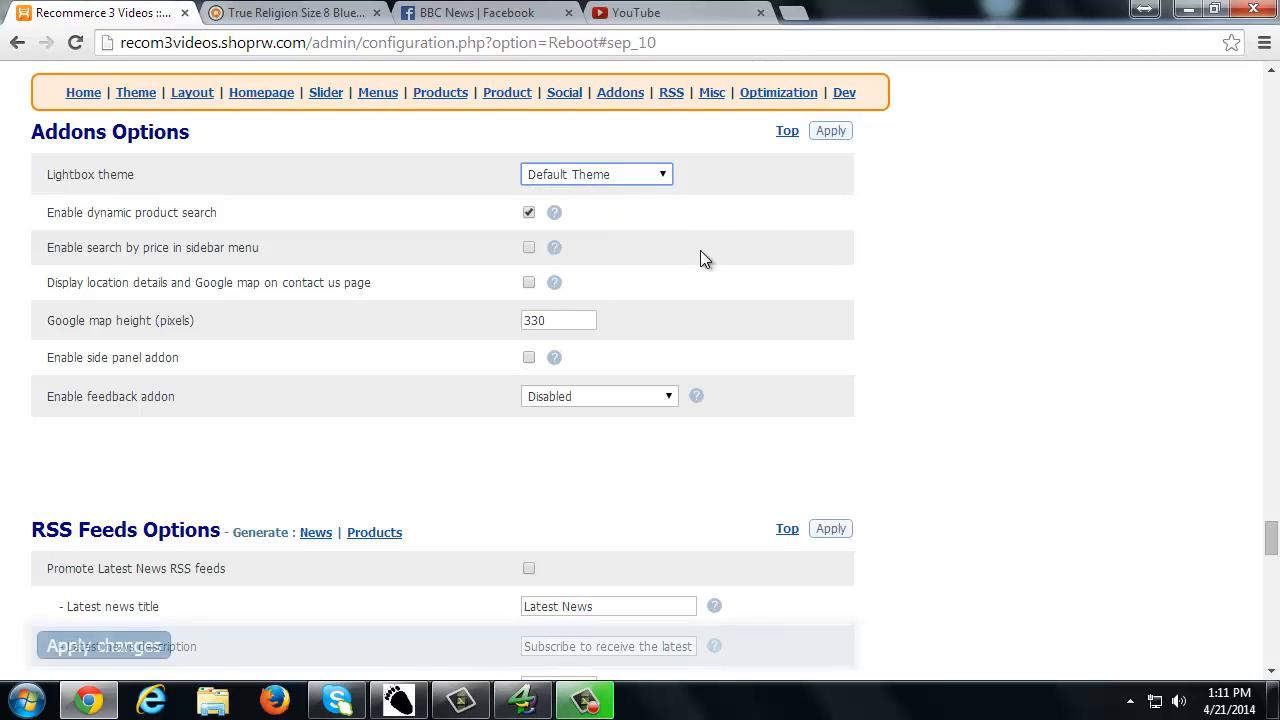
pyautogui.click(830, 131)
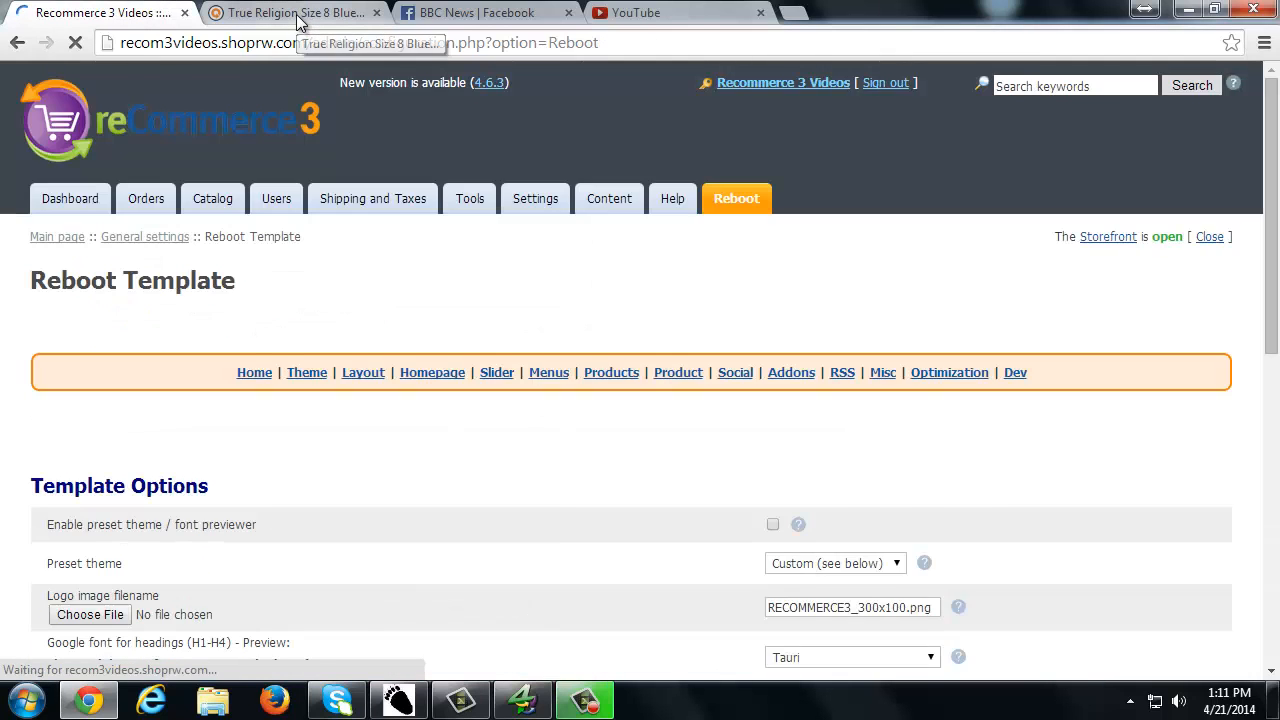
# Reload the jeans product page, check its image lightbox with the new theme, and return to the configuration.
pyautogui.click(298, 16)
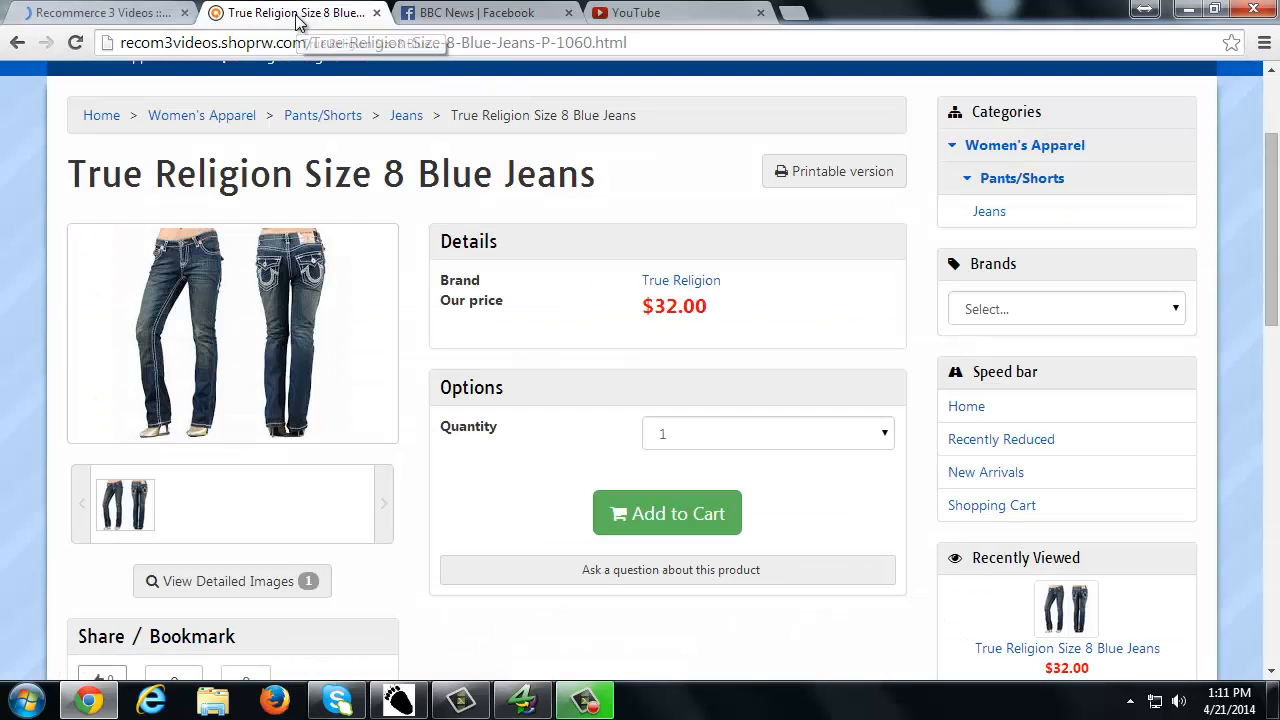
pyautogui.click(84, 43)
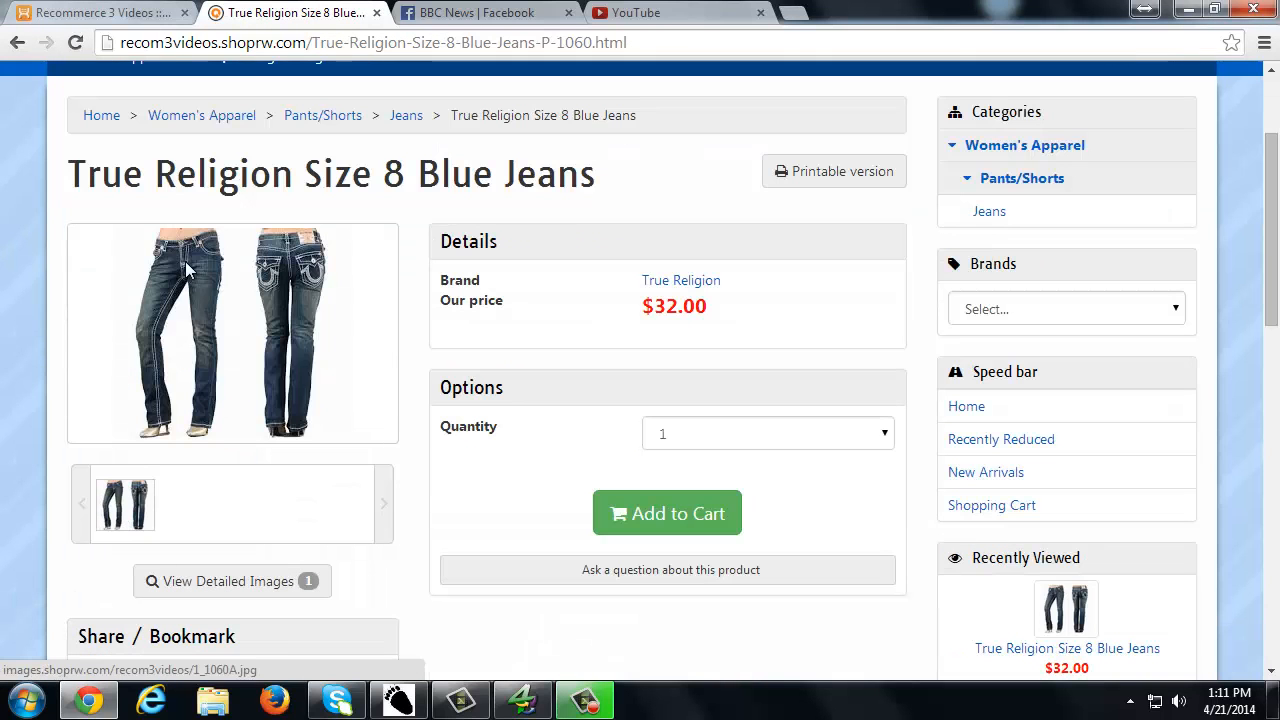
pyautogui.click(139, 525)
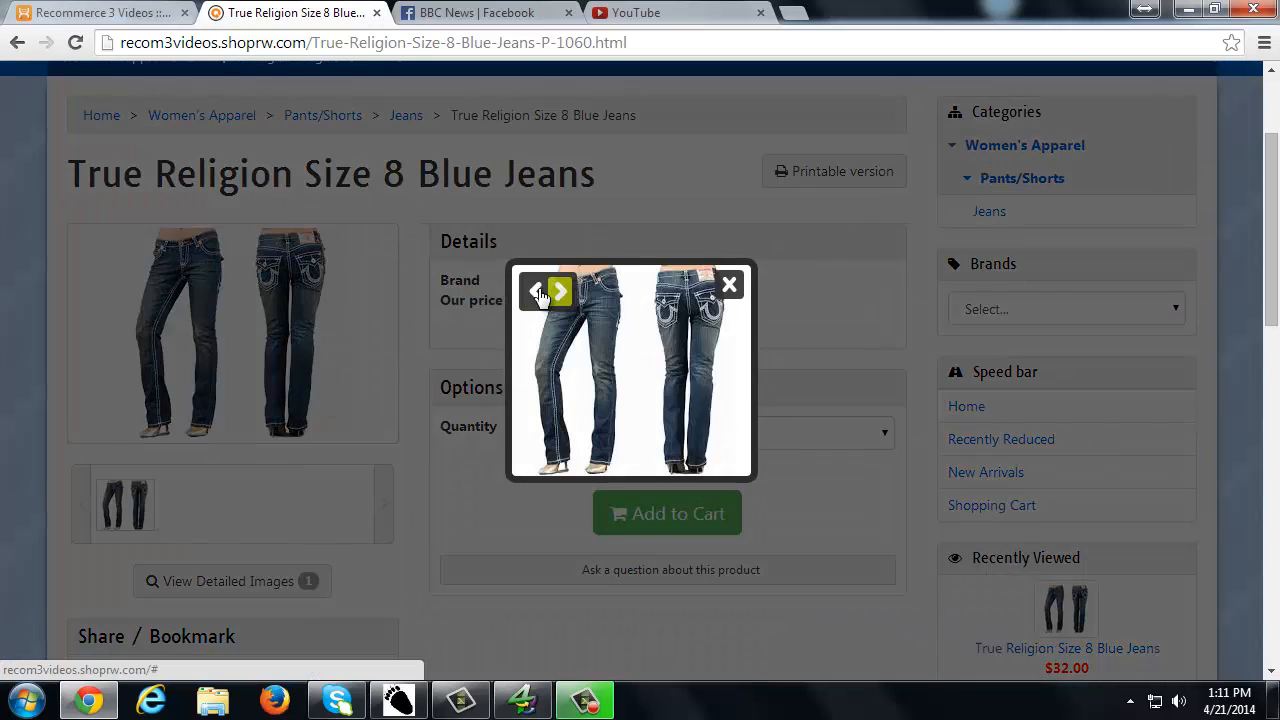
pyautogui.click(729, 287)
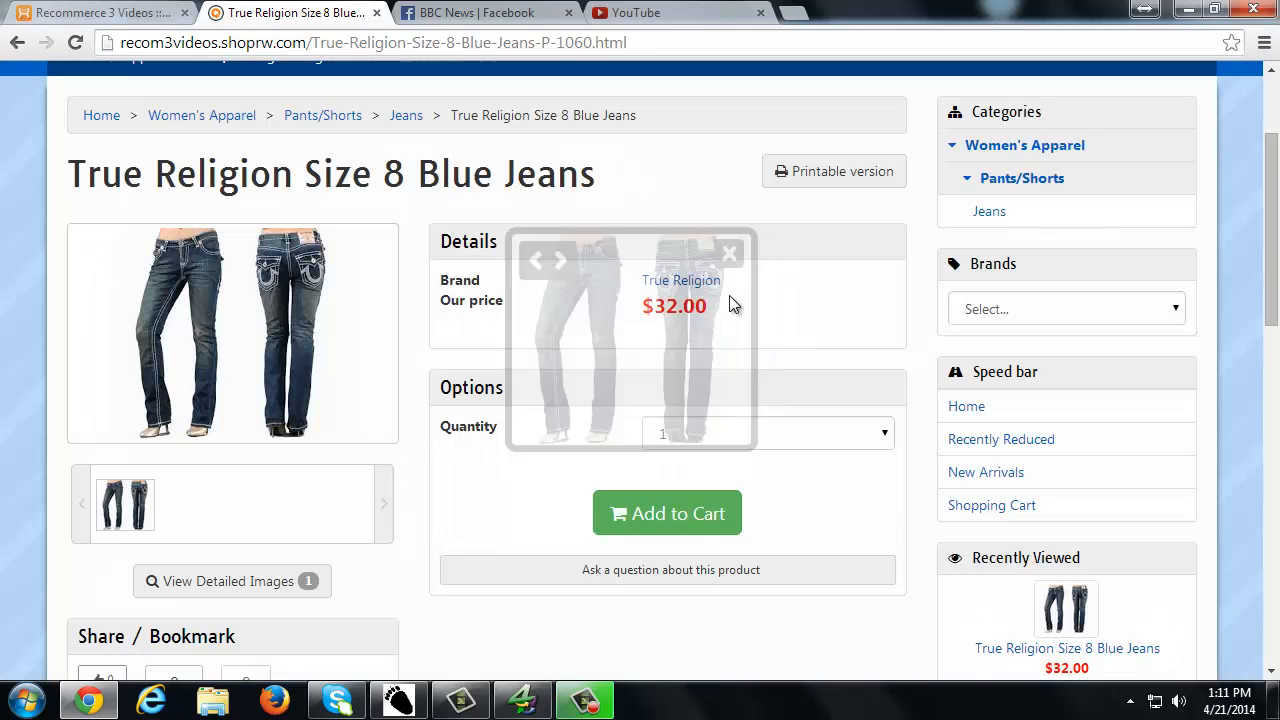
pyautogui.click(140, 14)
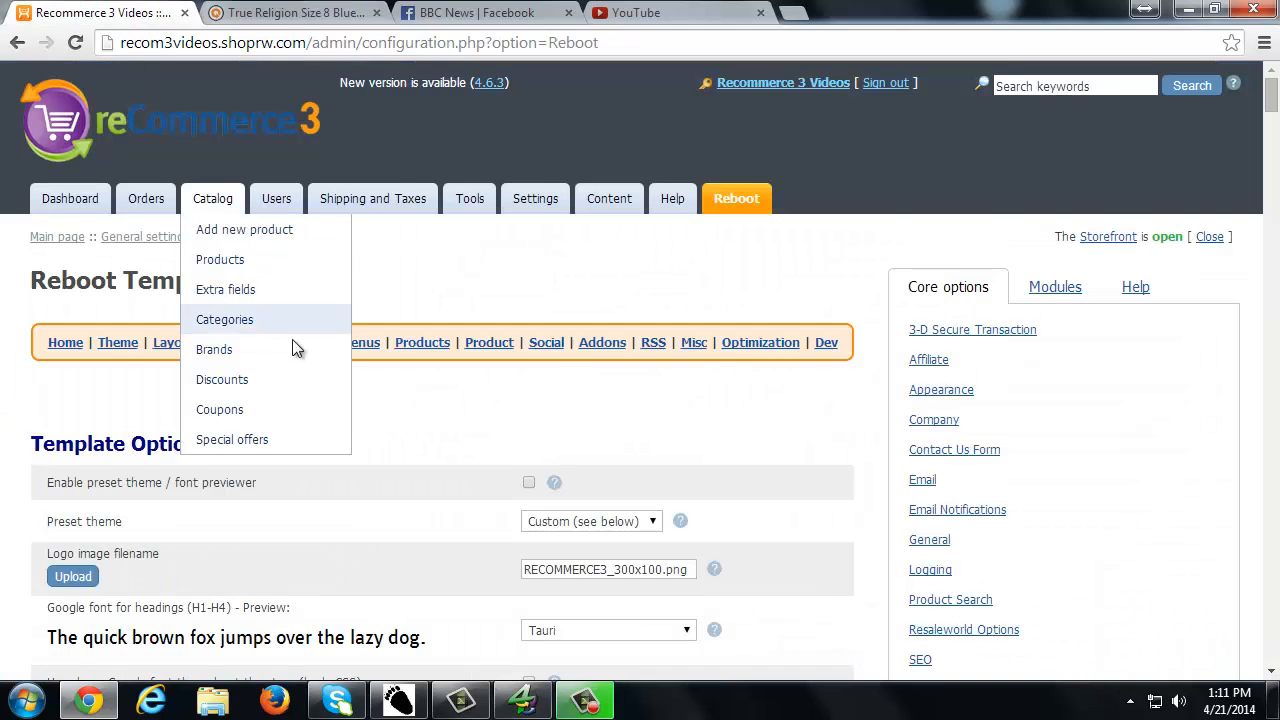
# Go to the Addons Options of the Reboot template and review the product search, Google map, side panel and feedback settings.
pyautogui.scroll(-5, 576, 265)
pyautogui.scroll(3, 320, 228)
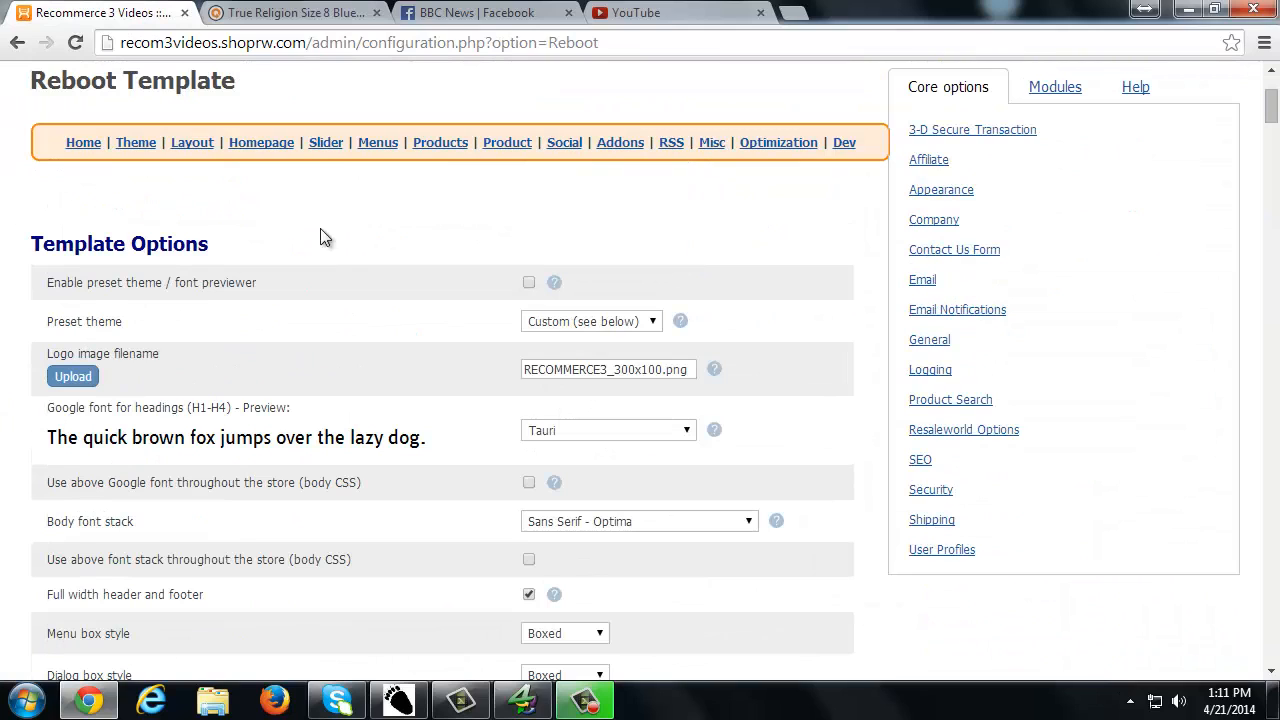
pyautogui.click(620, 144)
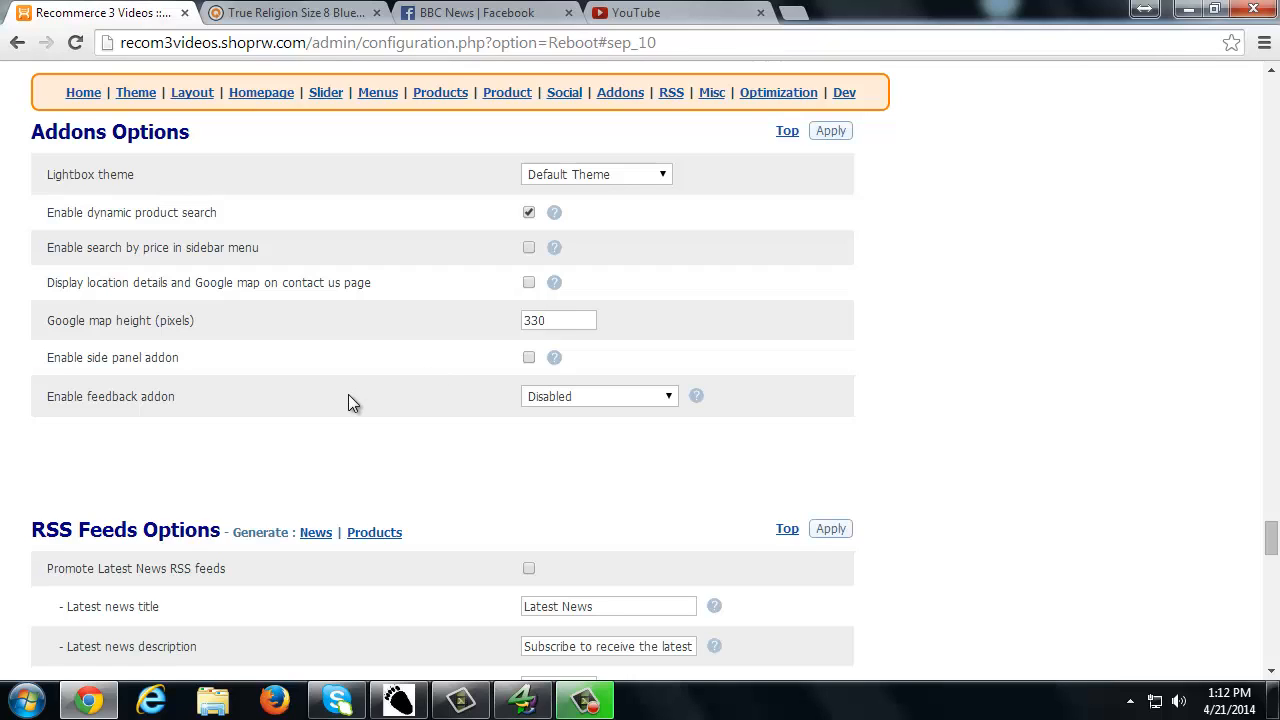
# Examine the Miscellaneous Options from the header top bar to the extended favicons, and the Optimization Tools settings below them.
pyautogui.scroll(-4, 349, 396)
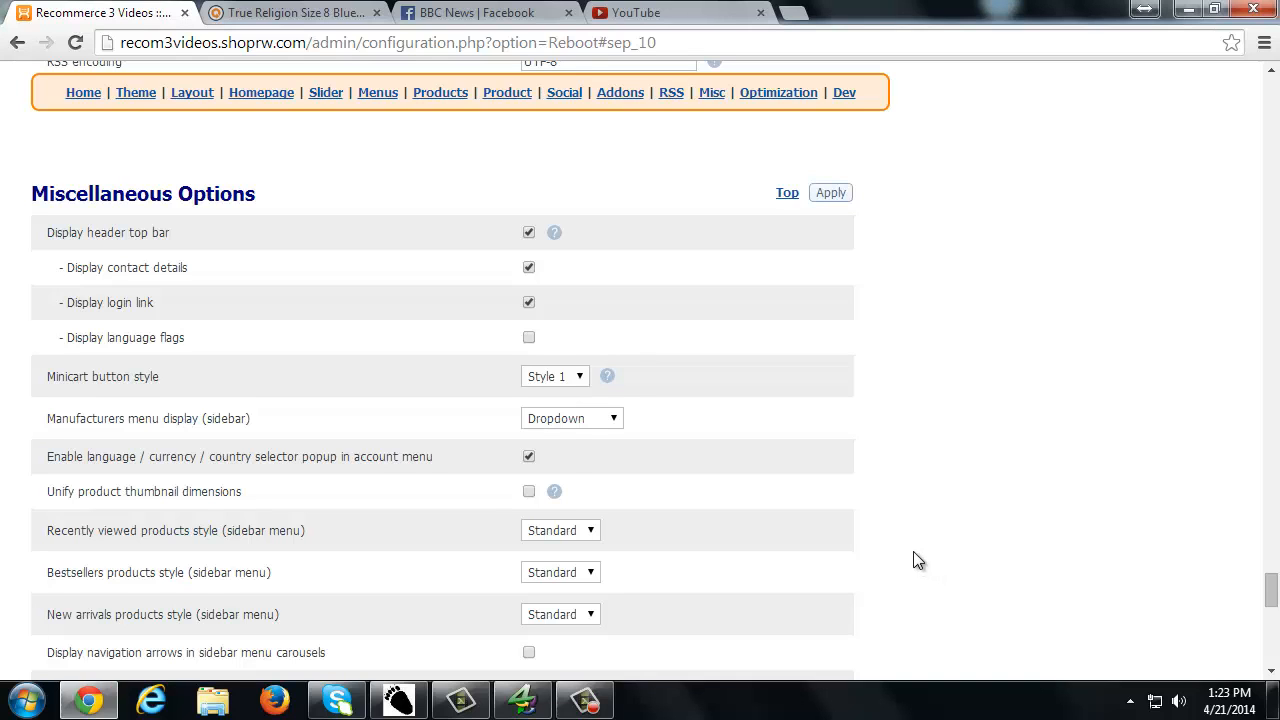
pyautogui.scroll(-3, 920, 560)
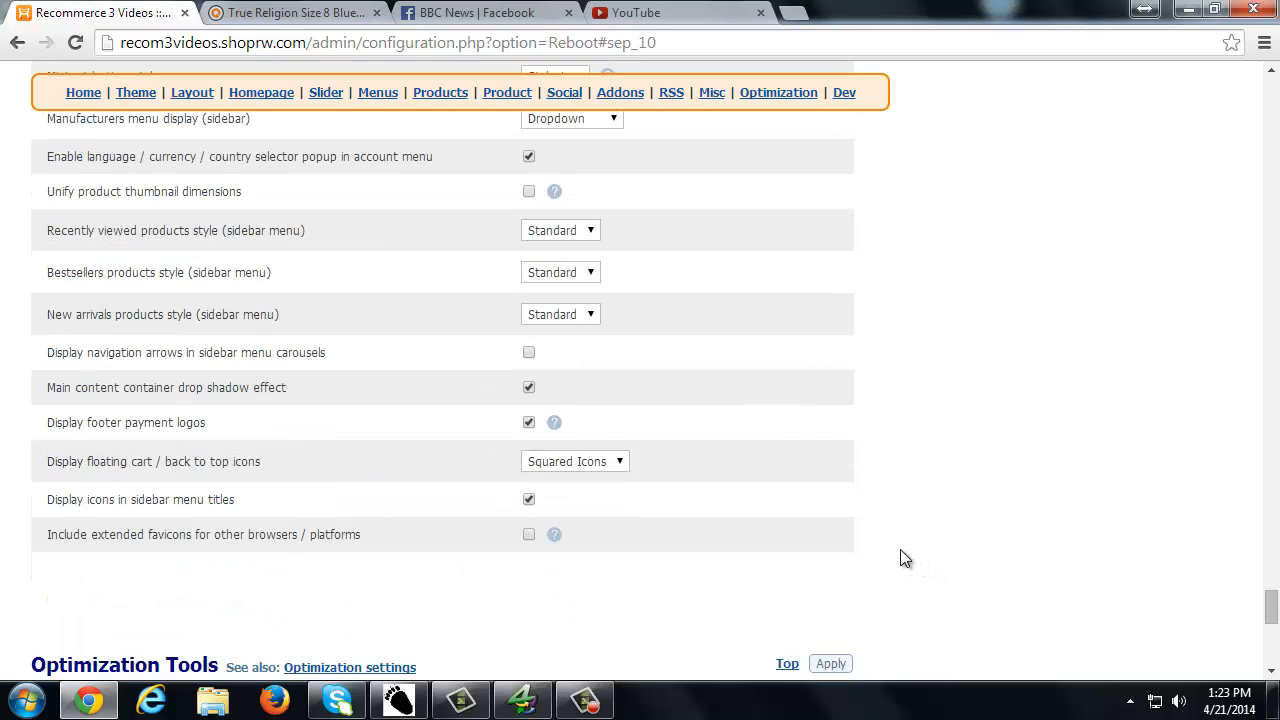
pyautogui.scroll(1, 920, 555)
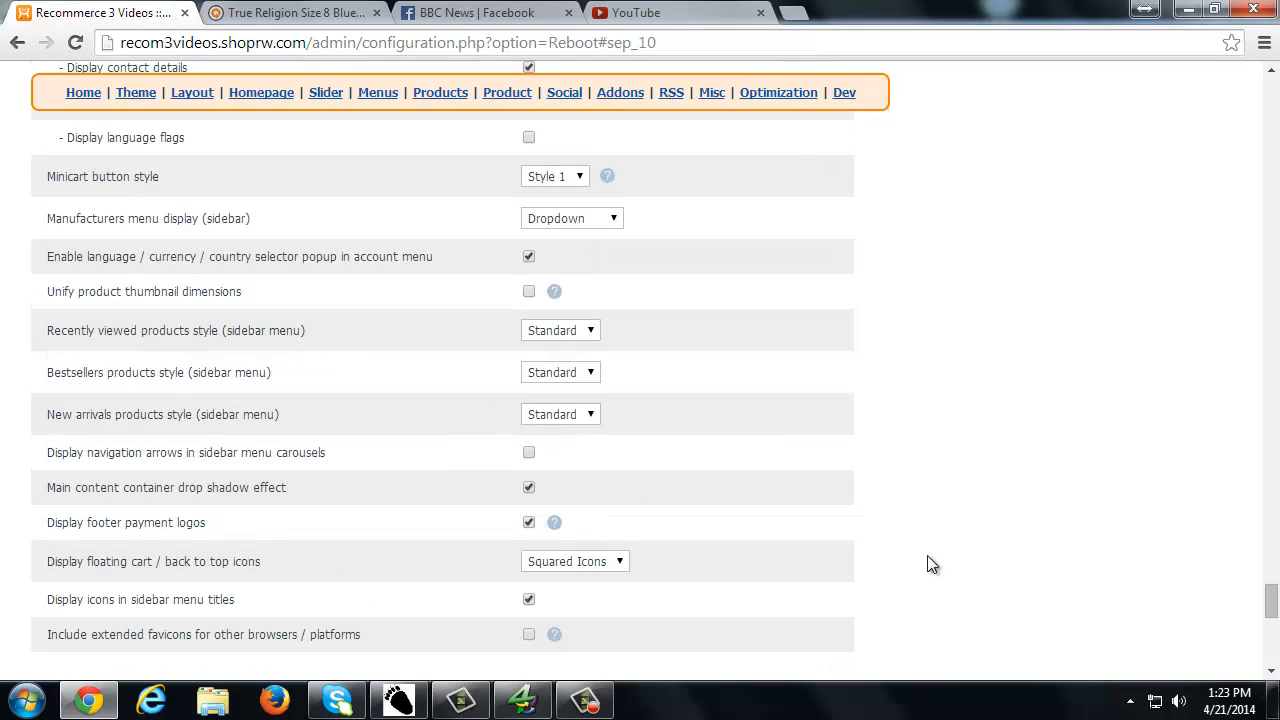
pyautogui.scroll(1, 927, 560)
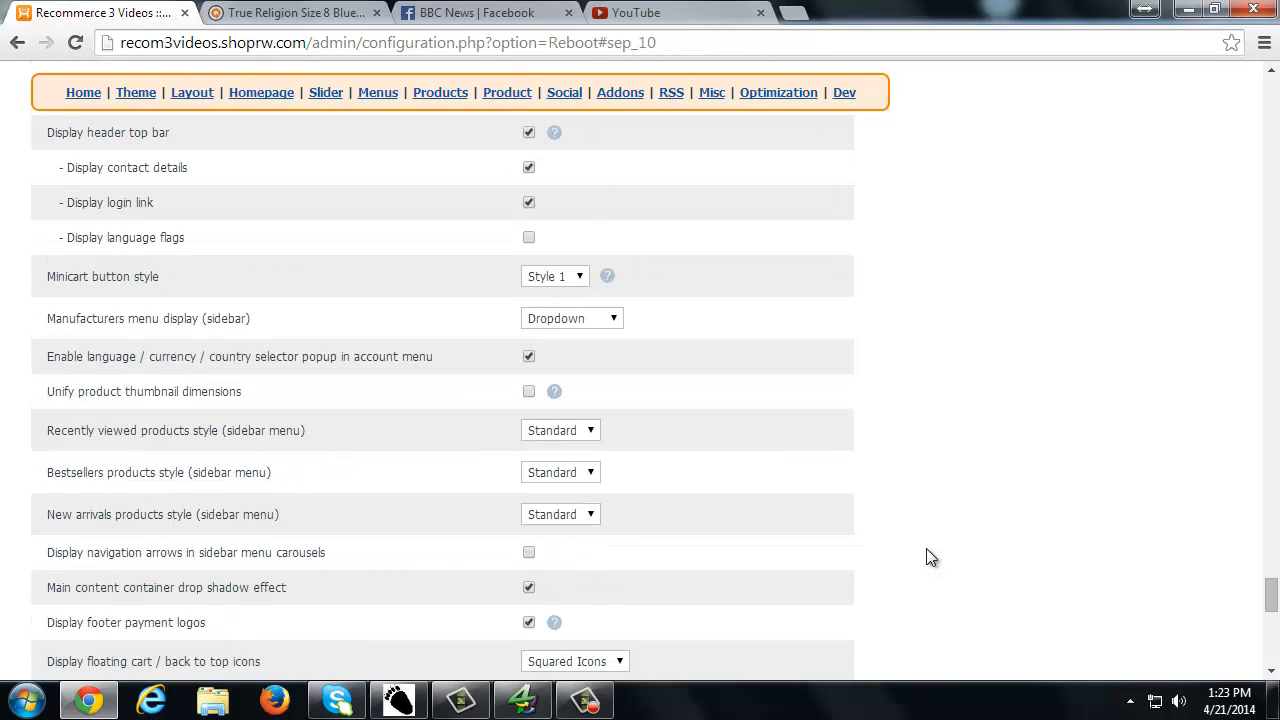
pyautogui.scroll(1, 926, 557)
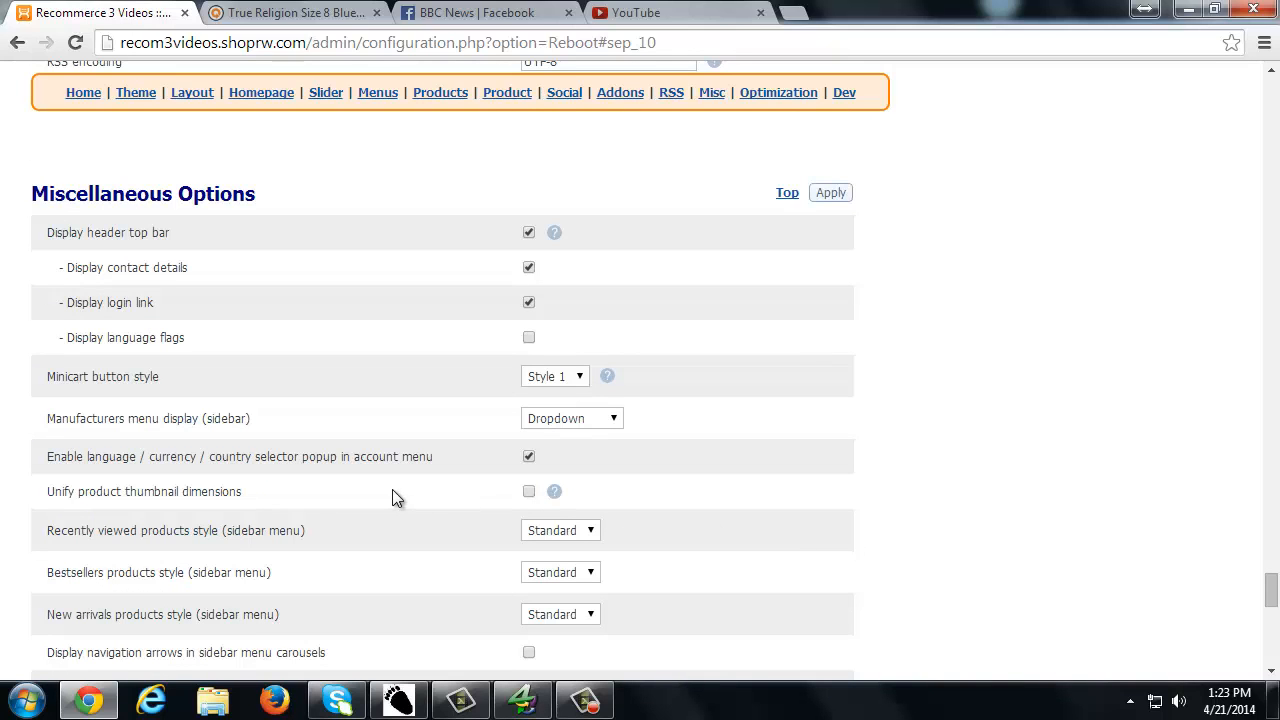
pyautogui.scroll(-6, 424, 497)
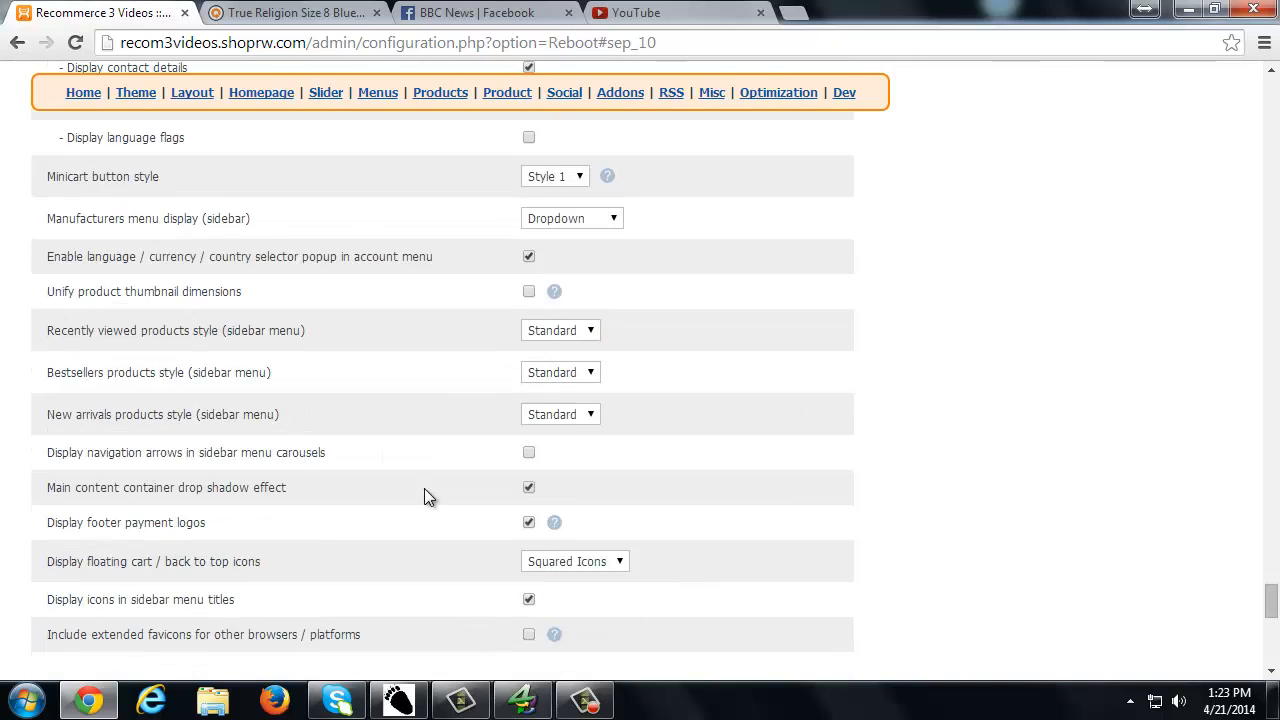
pyautogui.scroll(-4, 425, 497)
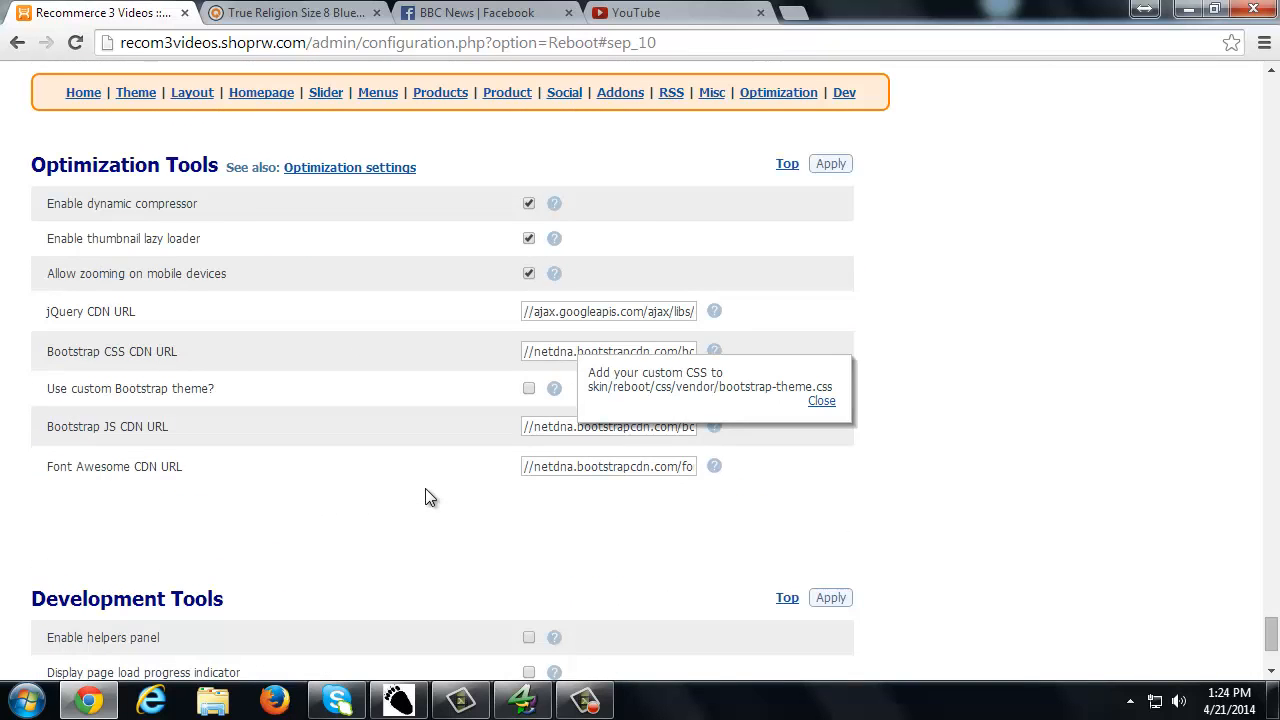
pyautogui.scroll(2, 425, 497)
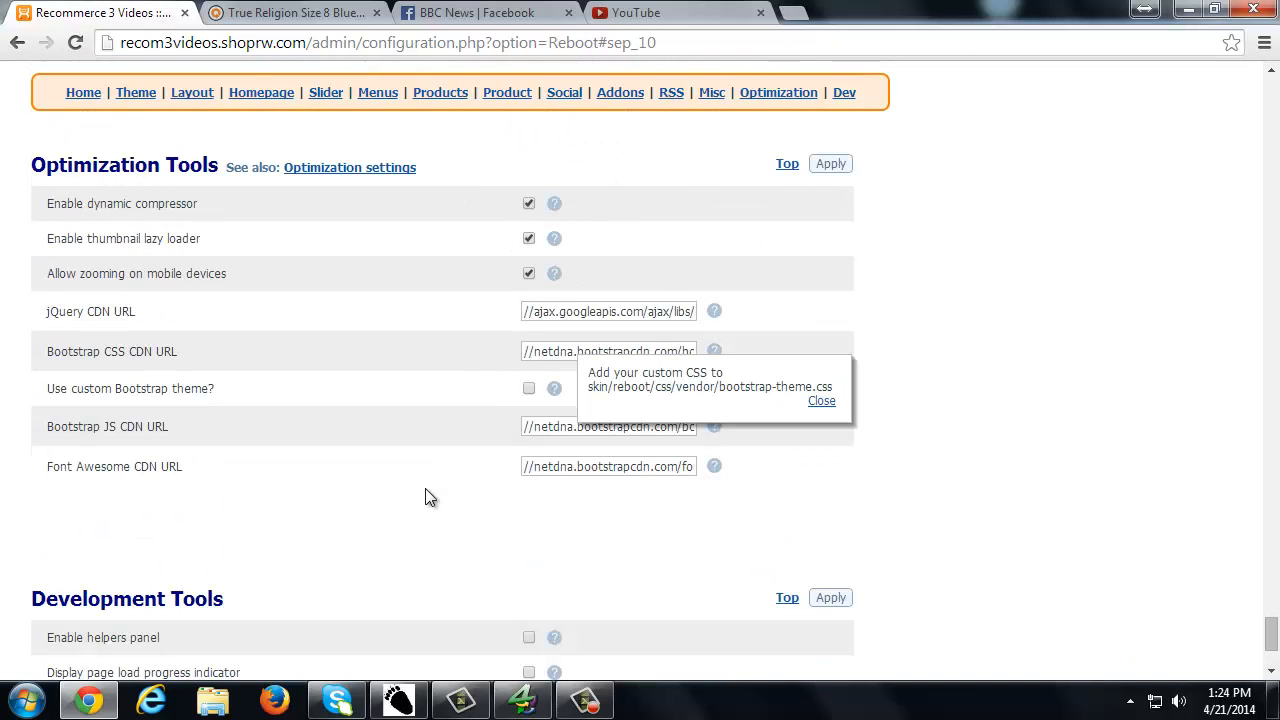